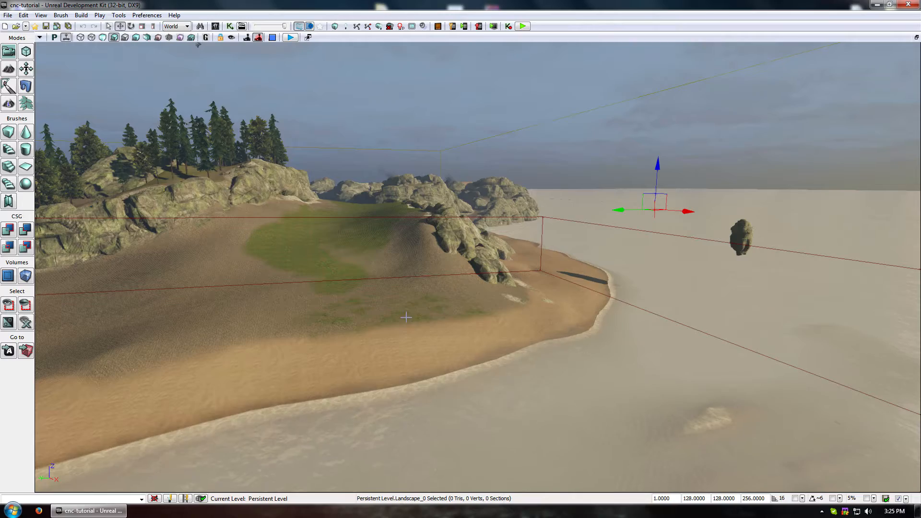
Survey the island level from the air, covering the beach, the forested hills, the rock formations and the base area.
right_drag(366, 314, 456, 192)
drag(455, 191, 542, 115)
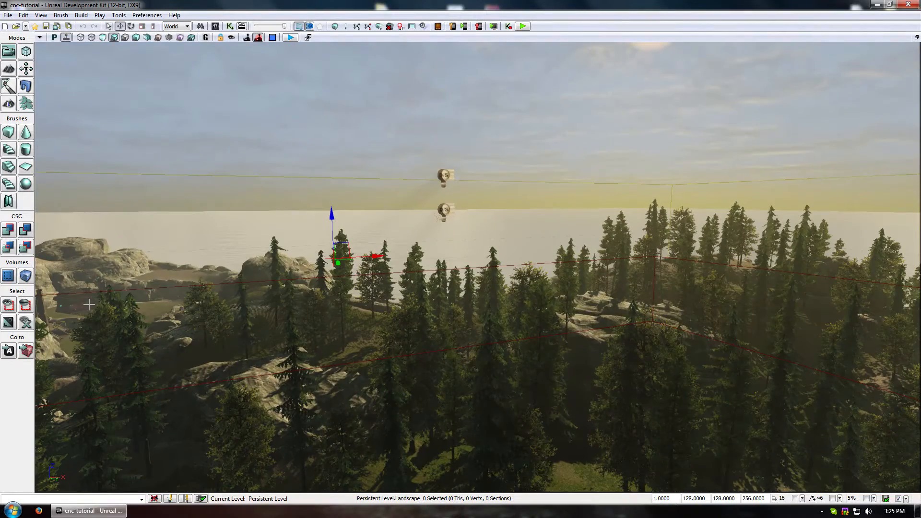
right_drag(610, 328, 624, 278)
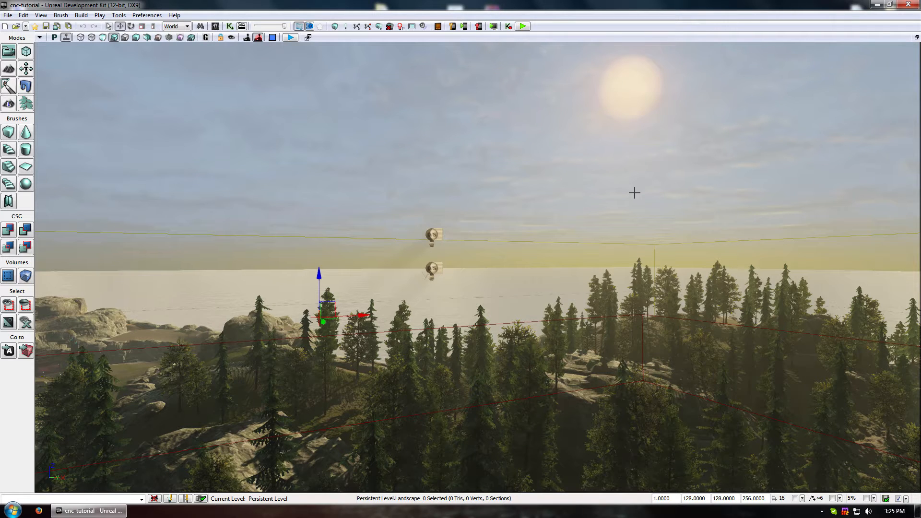
right_drag(670, 296, 381, 289)
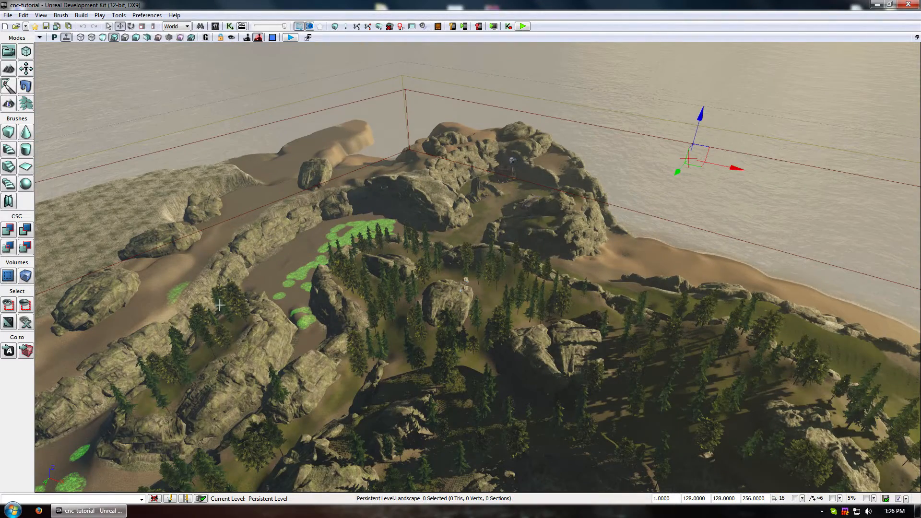
right_drag(397, 283, 454, 208)
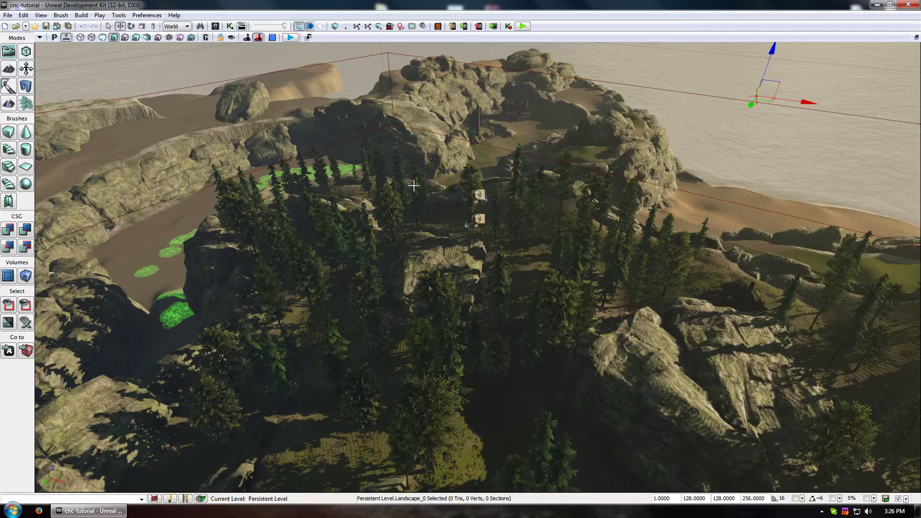
key(s)
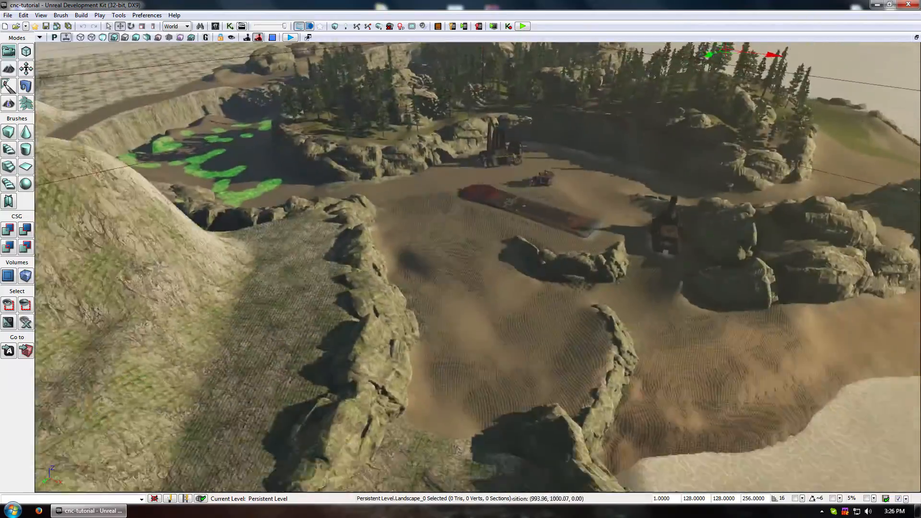
key(w)
key(s)
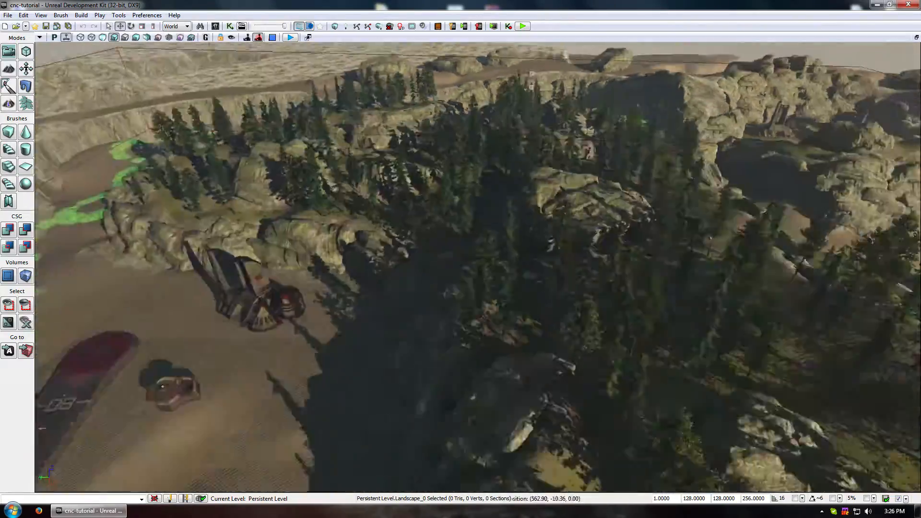
key(s)
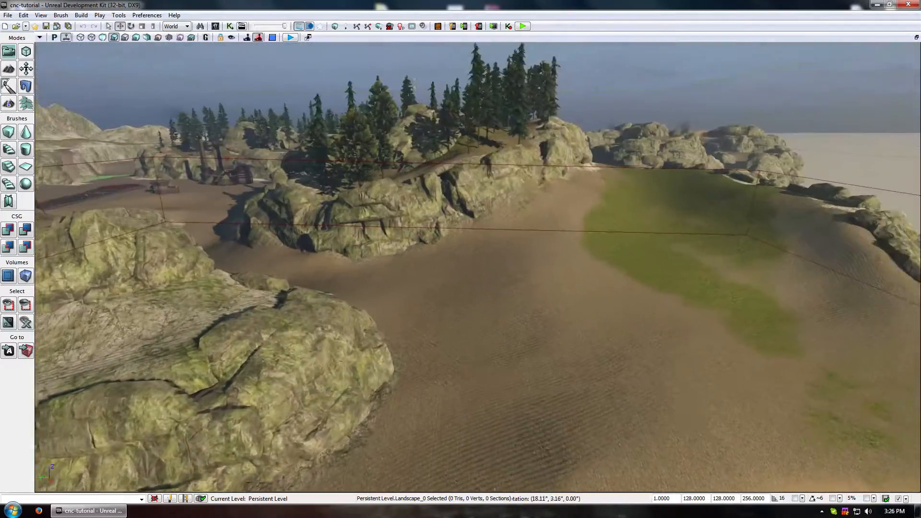
key(s)
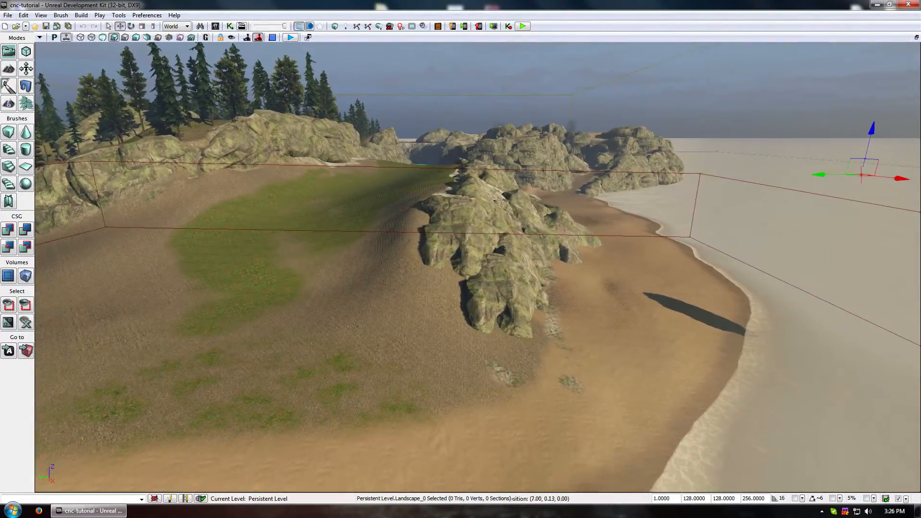
key(s)
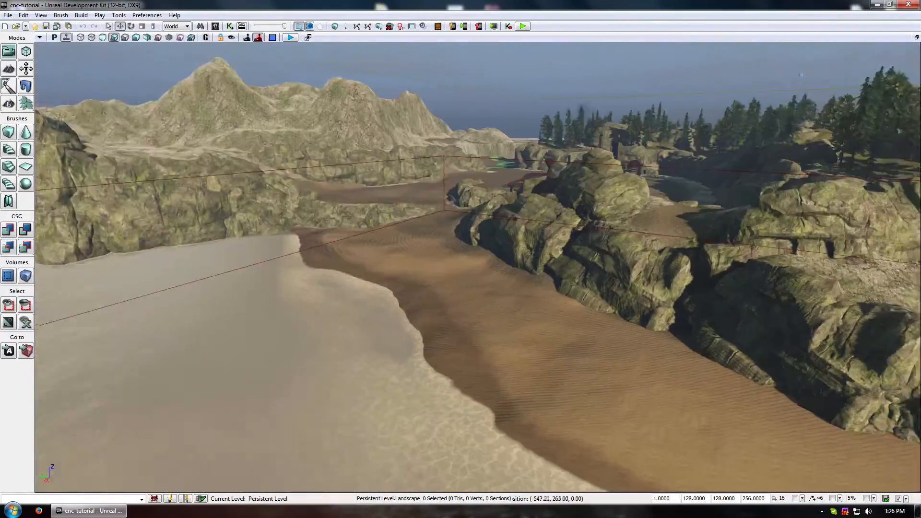
Inspect the shoreline and the coastal rock cliffs around the island from just above the water.
key(w)
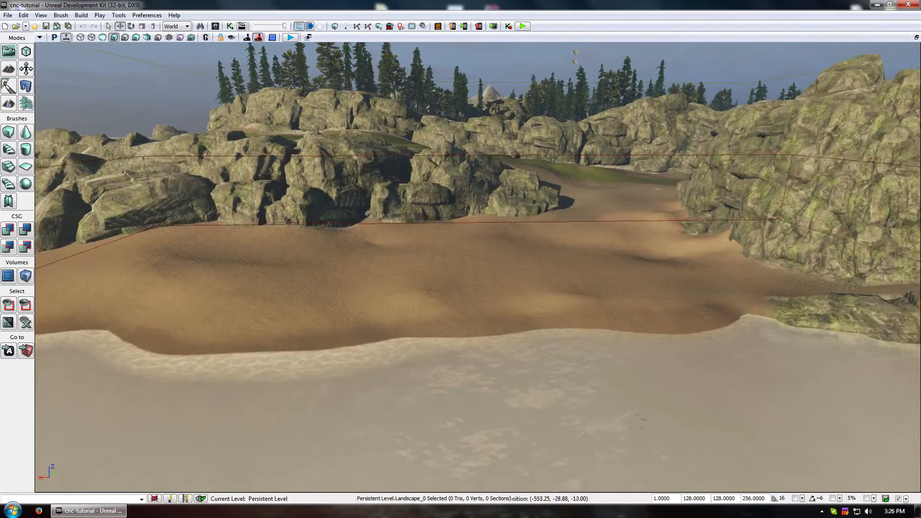
key(d)
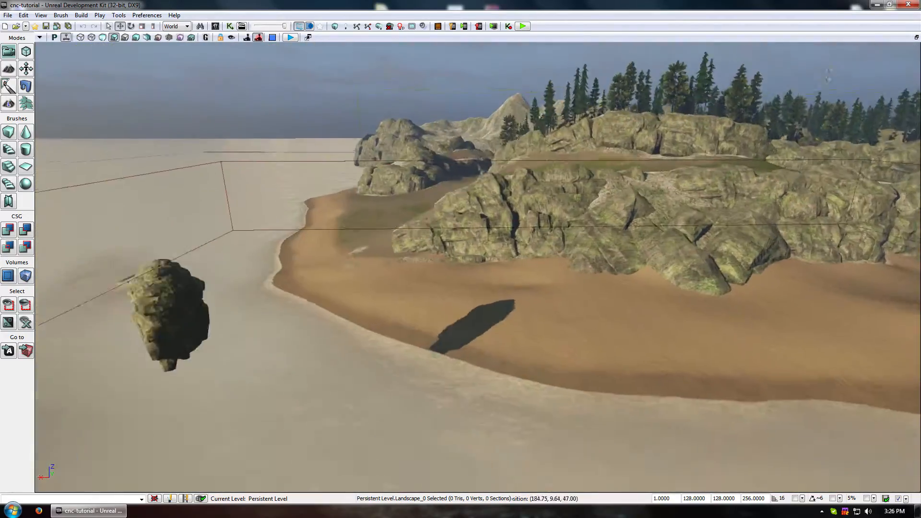
key(w)
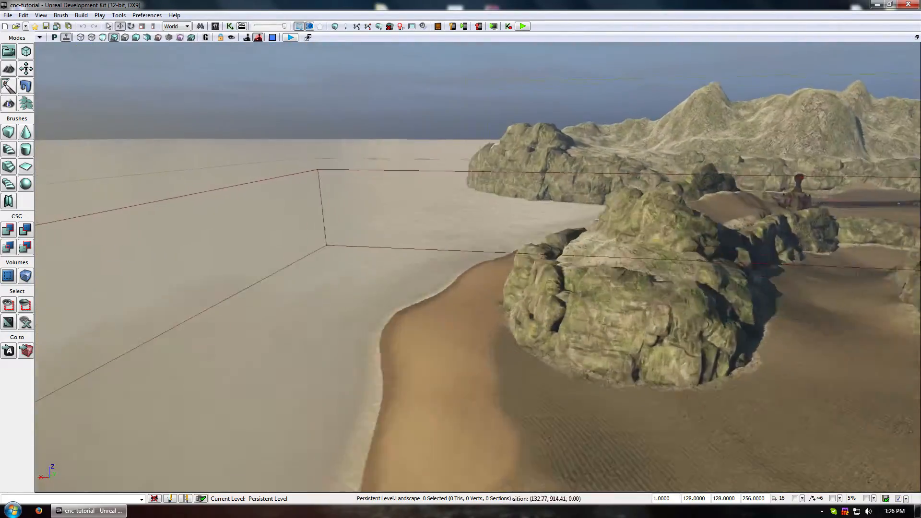
key(a)
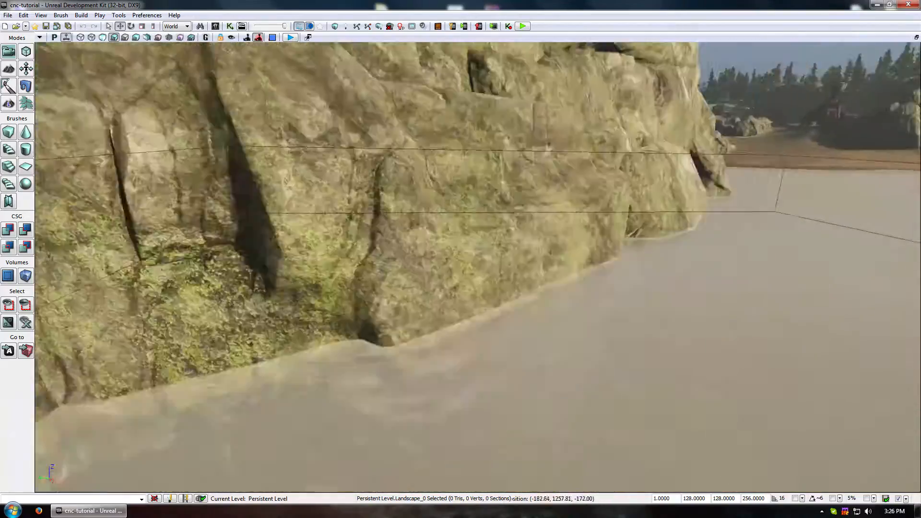
key(s)
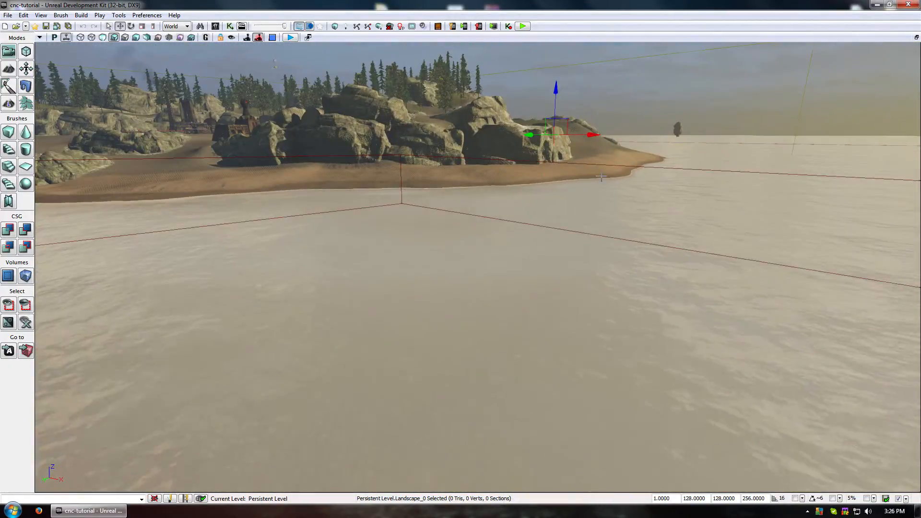
key(w)
right_drag(601, 178, 470, 187)
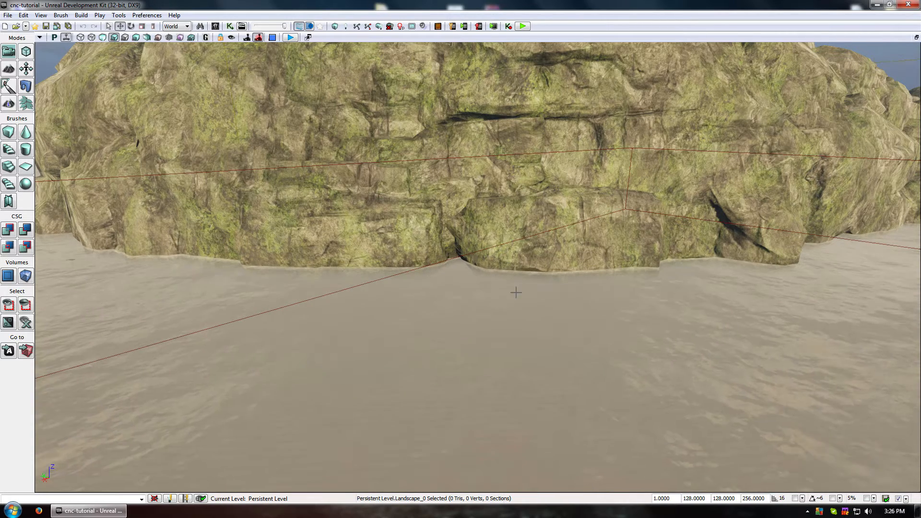
Examine the mossy sea cliff and the glowing green ground patch beneath the dark rocks up close.
middle_drag(228, 299, 205, 309)
drag(399, 356, 160, 411)
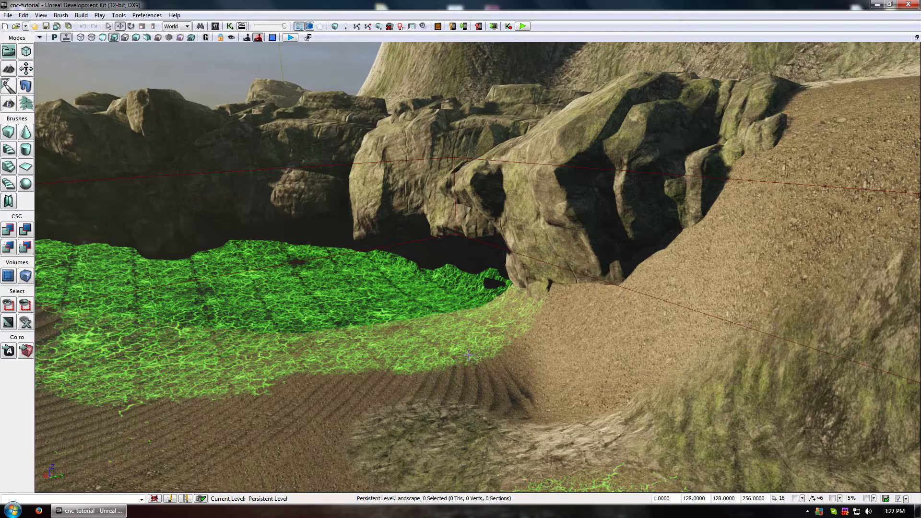
drag(486, 367, 544, 183)
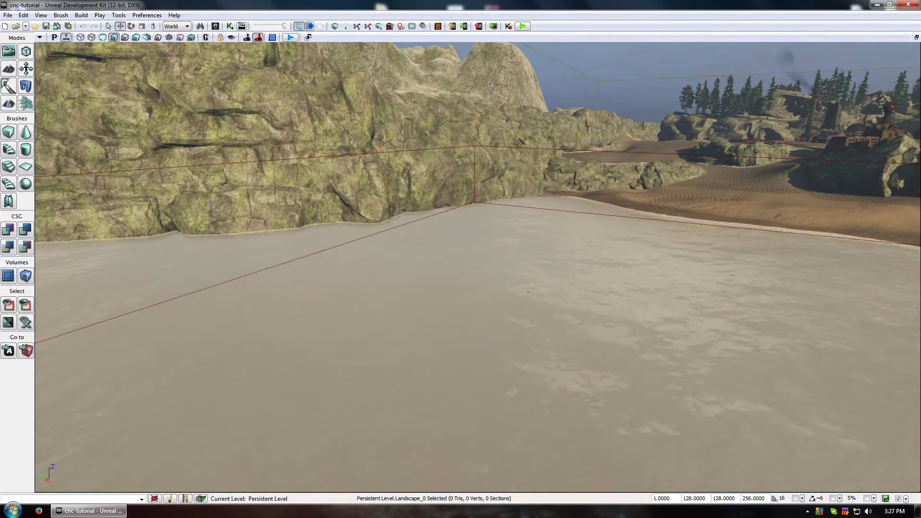
mouse_move(477, 272)
mouse_down()
mouse_move(473, 189)
mouse_move(460, 268)
mouse_move(475, 297)
mouse_move(472, 274)
mouse_move(437, 250)
mouse_move(480, 275)
mouse_up()
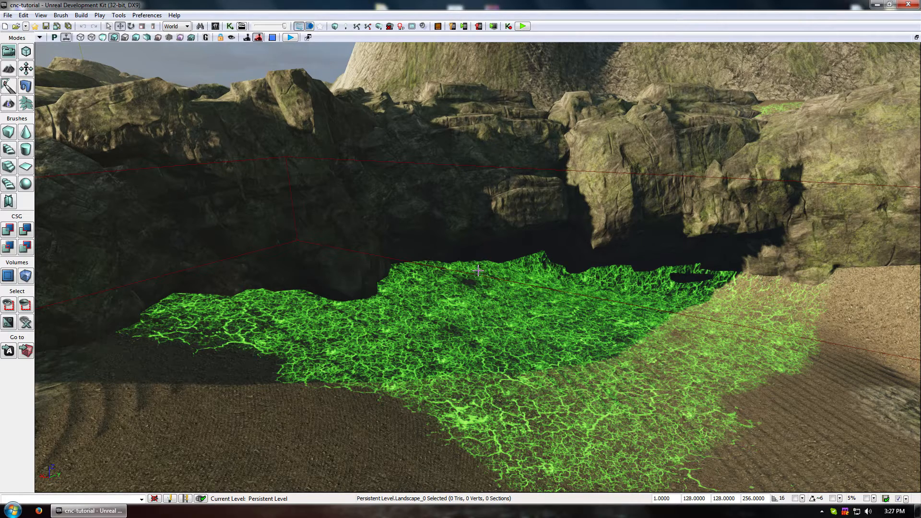
right_drag(541, 325, 541, 325)
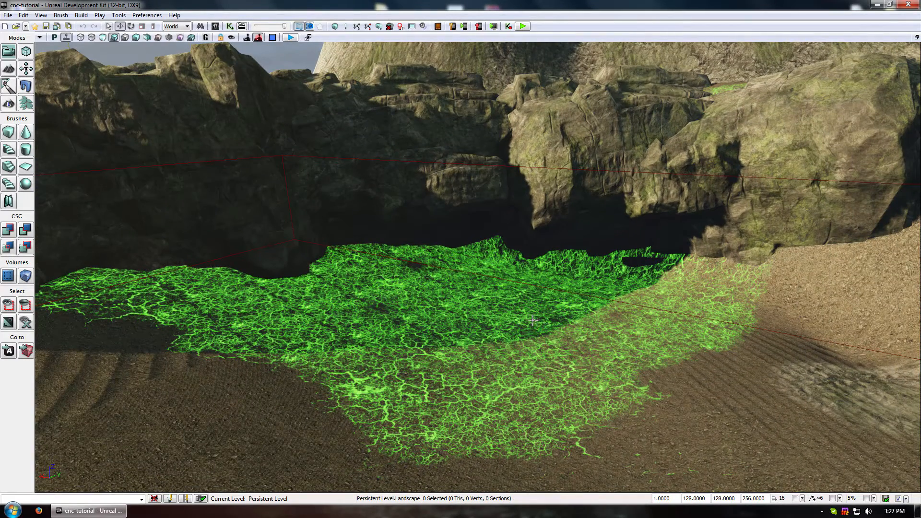
right_drag(557, 320, 556, 317)
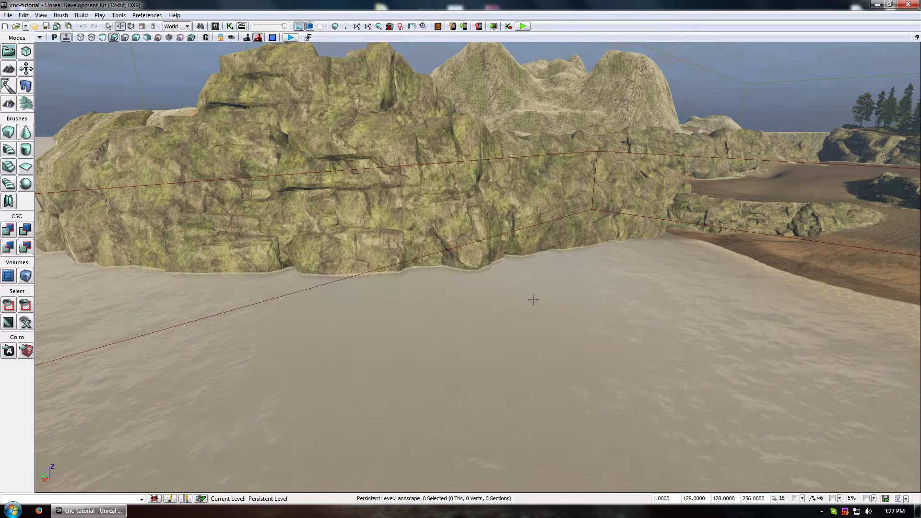
click(9, 88)
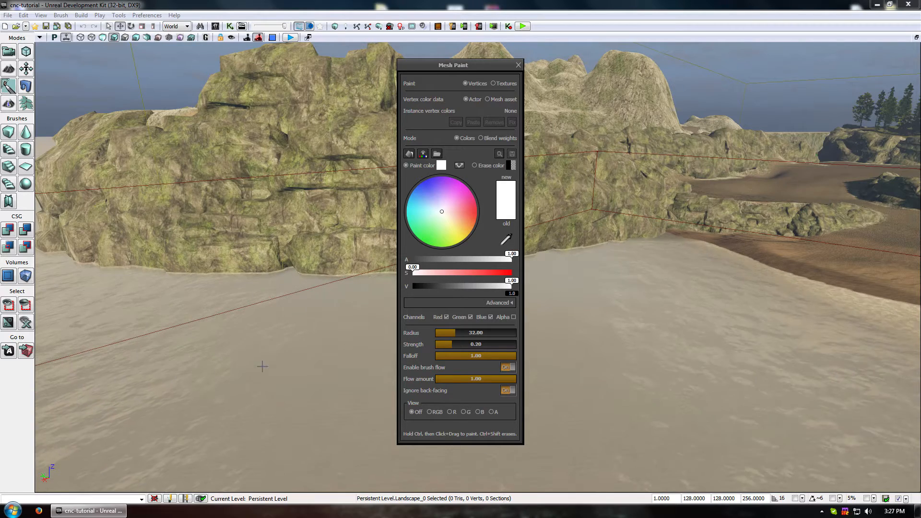
click(518, 65)
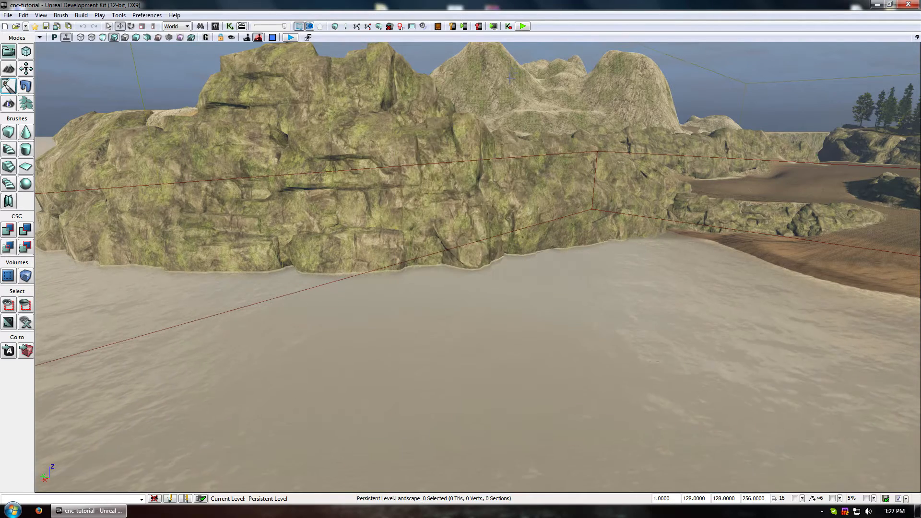
drag(466, 275, 480, 182)
drag(451, 220, 495, 332)
Open the Content Browser and show the Mesh group of the RX_Env_canyon package.
key(ctrl+shift+f)
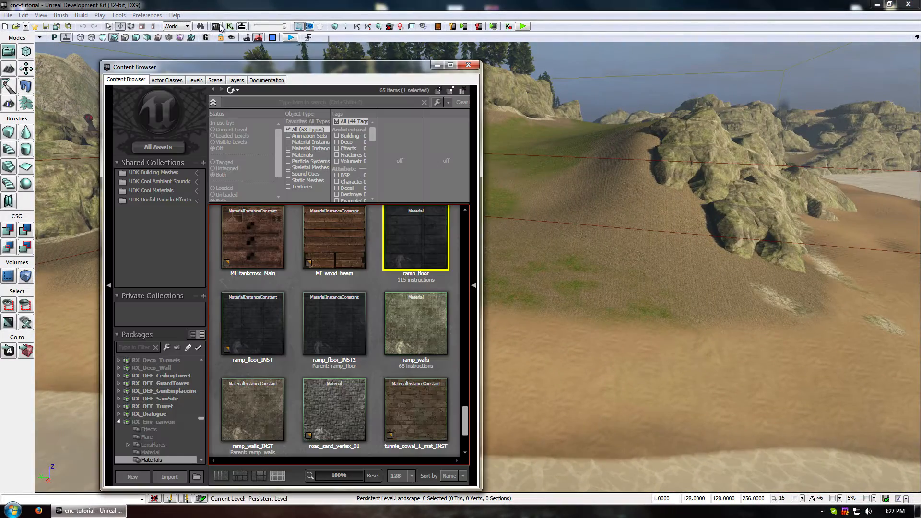
scroll(399, 329, down, 1)
scroll(395, 342, up, 3)
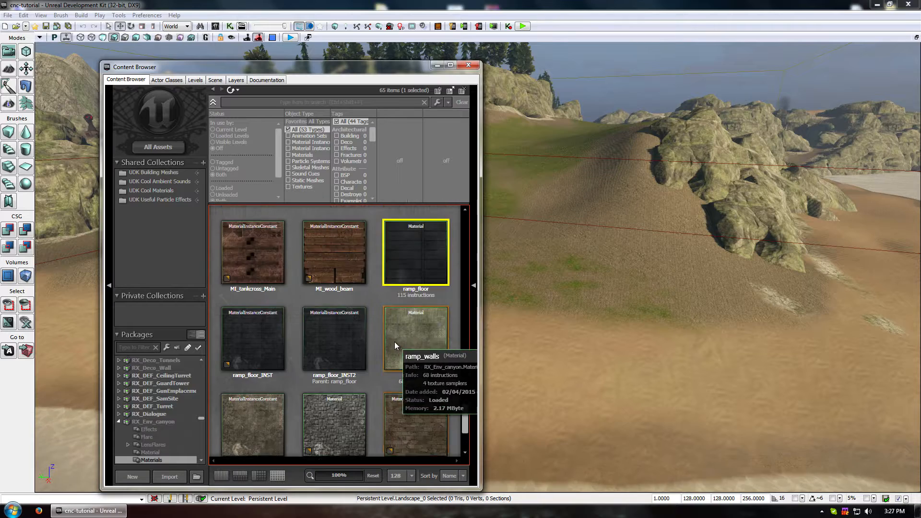
scroll(410, 326, up, 3)
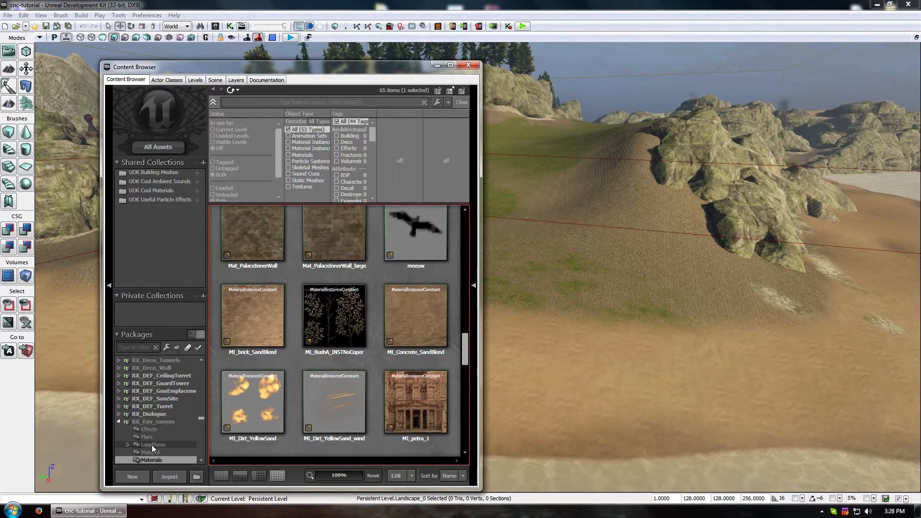
scroll(153, 451, down, 2)
click(147, 421)
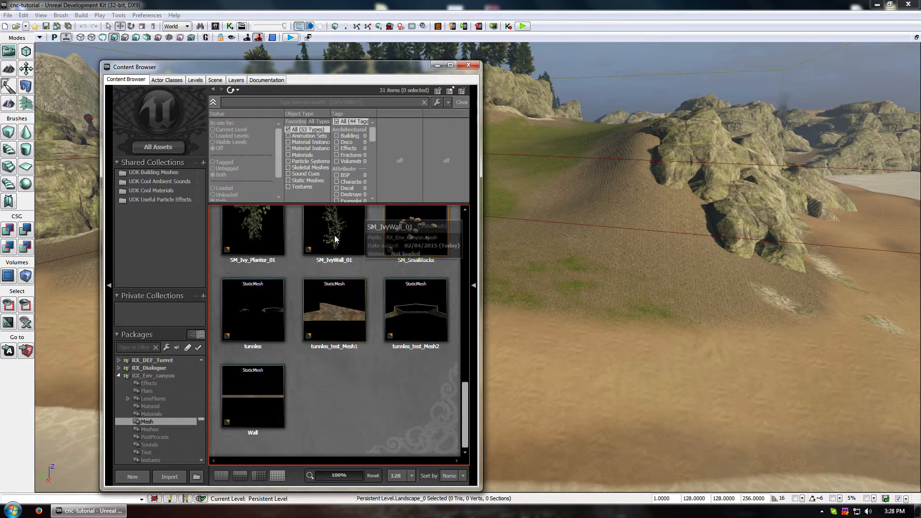
Place the ramps_smooth static mesh on the beach in the level and minimise the Content Browser.
scroll(306, 375, up, 5)
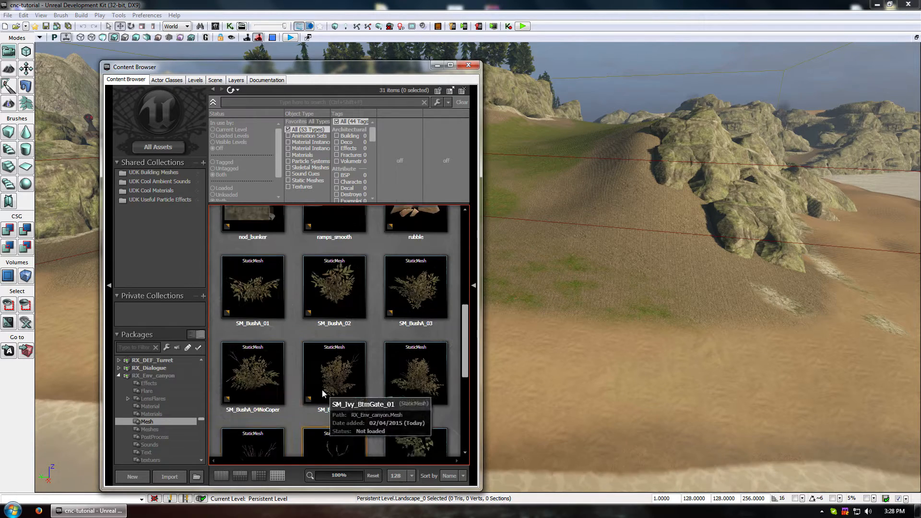
scroll(321, 390, up, 2)
click(329, 402)
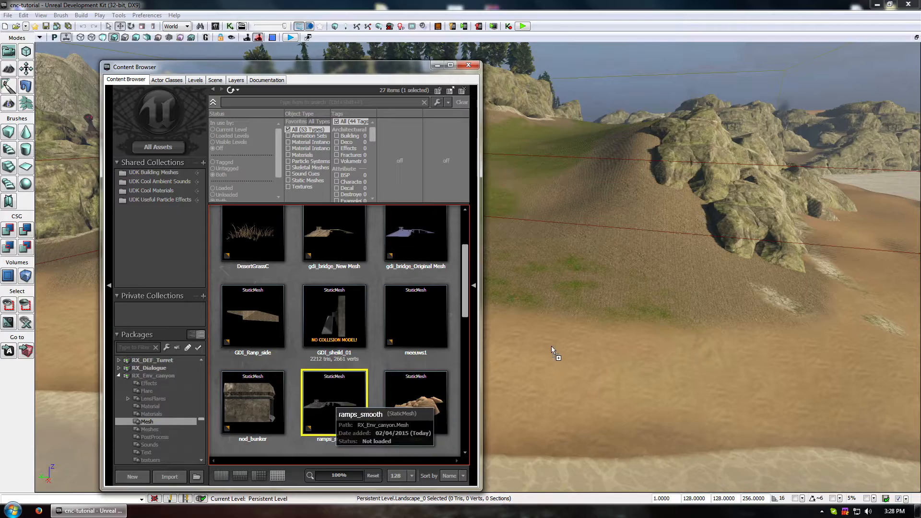
drag(455, 428, 566, 336)
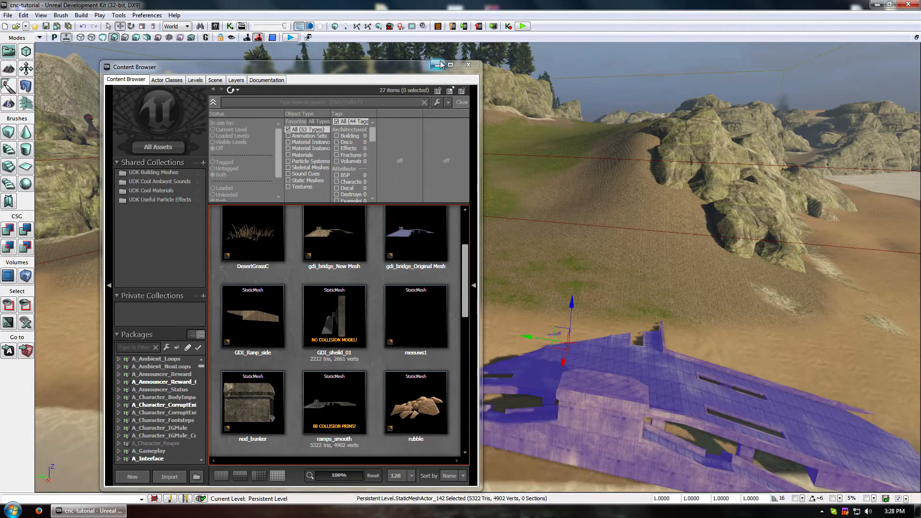
click(437, 65)
Raise the placed ramp mesh above the ground, shift it out over the water and deselect it.
drag(571, 307, 568, 221)
mouse_move(408, 301)
right_down()
mouse_move(528, 300)
mouse_move(355, 288)
mouse_move(408, 300)
right_up()
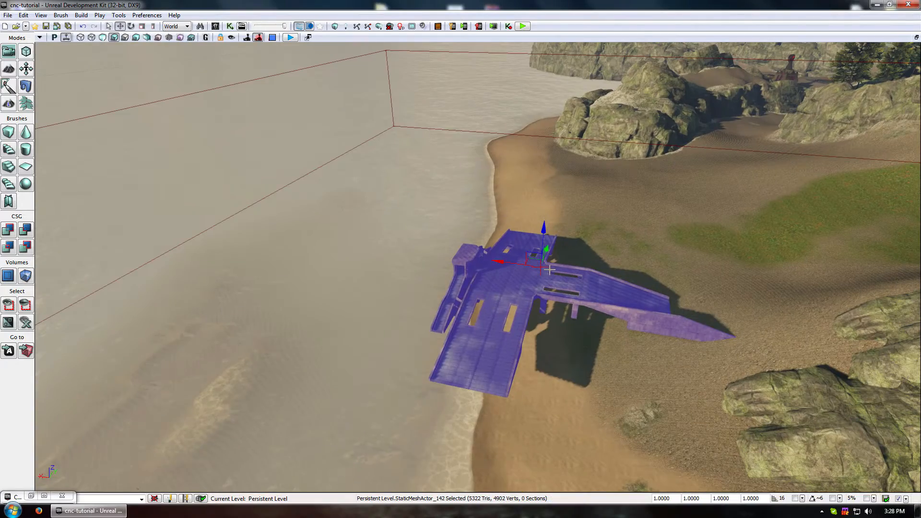
drag(511, 264, 393, 248)
click(546, 378)
right_drag(546, 378, 220, 282)
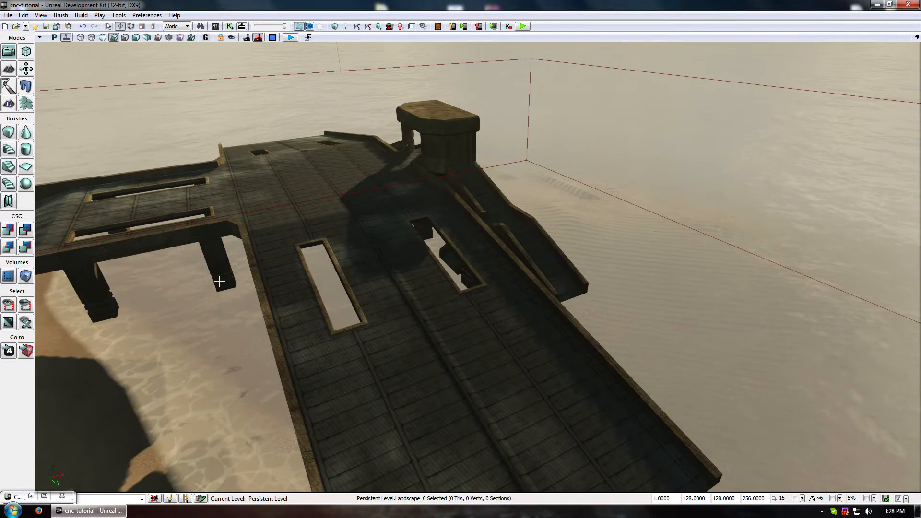
Switch to Mesh Paint mode and select the ramp mesh as the painting target.
click(9, 103)
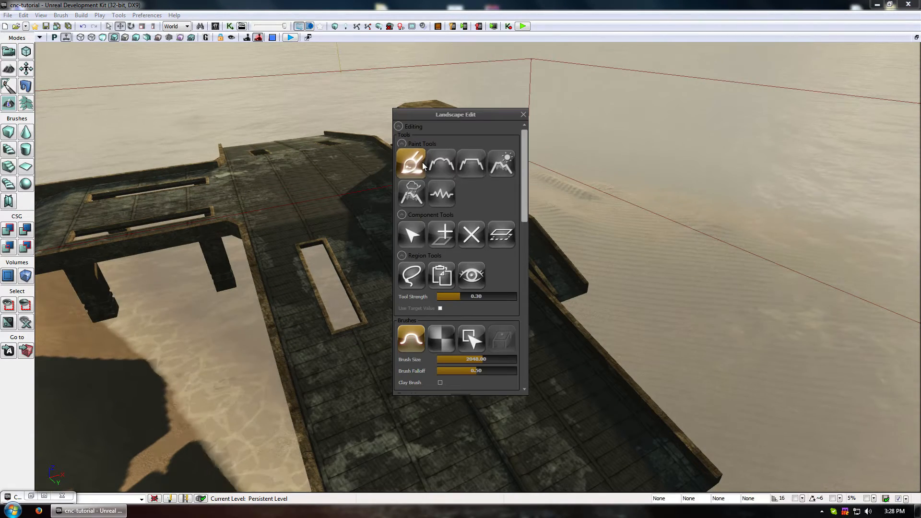
click(524, 113)
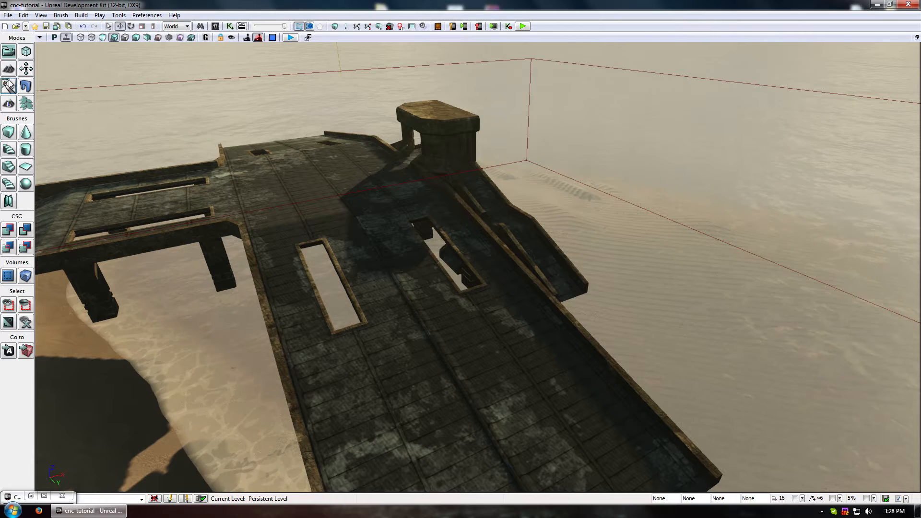
click(9, 85)
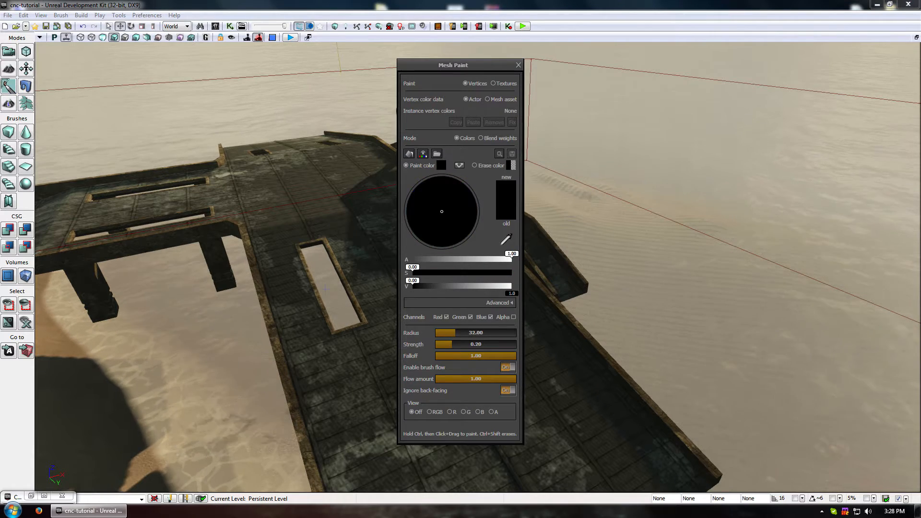
right_drag(326, 289, 331, 298)
click(343, 263)
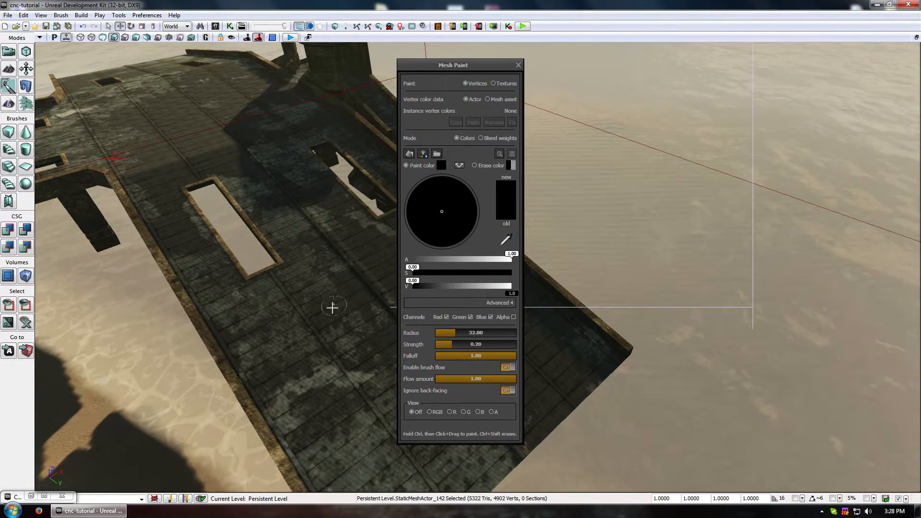
Set the paint colour's value to 1.00 for white, paint the ramp mesh and raise the brush strength to 1.00.
drag(413, 286, 512, 286)
mouse_move(313, 464)
right_down()
mouse_move(332, 456)
mouse_move(307, 460)
right_up()
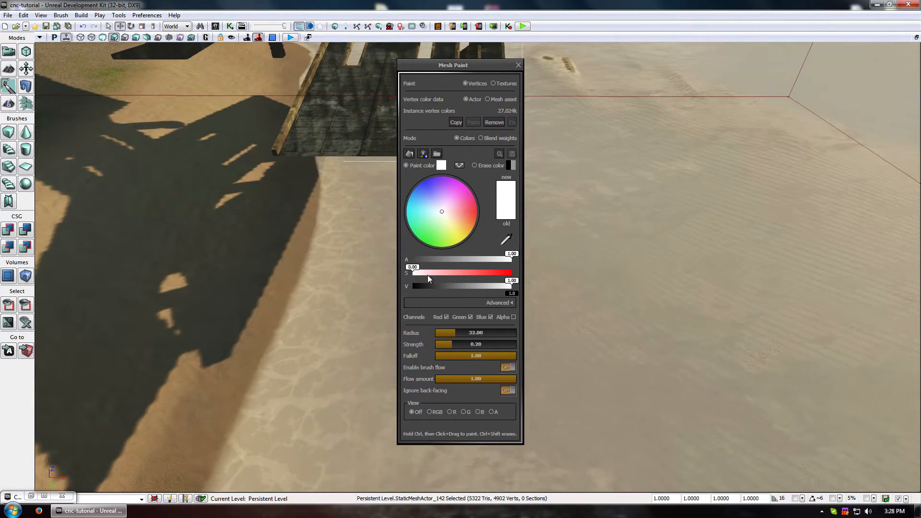
mouse_move(288, 238)
mouse_down()
mouse_move(273, 239)
mouse_move(301, 177)
mouse_up()
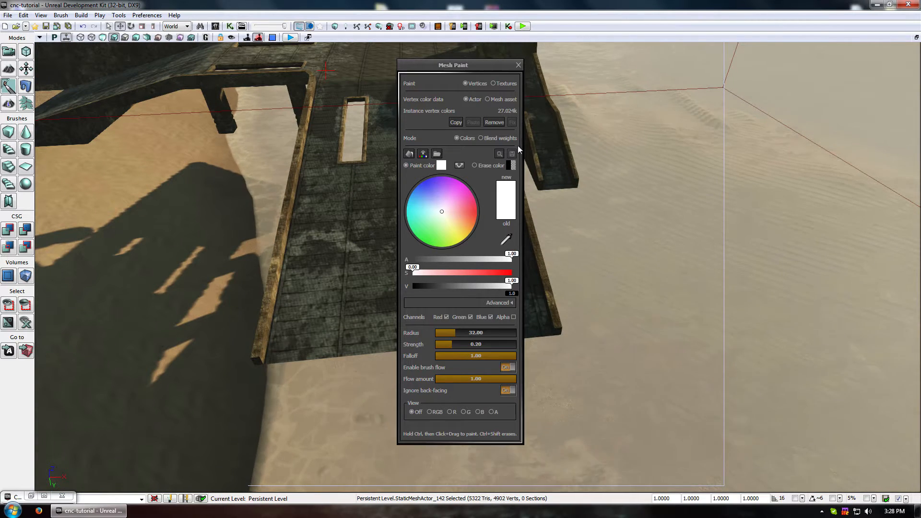
double_click(325, 306)
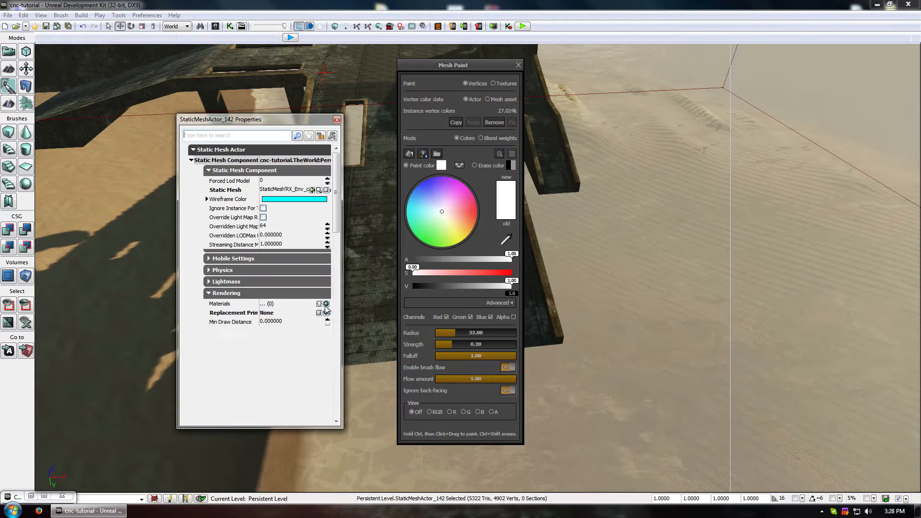
click(337, 119)
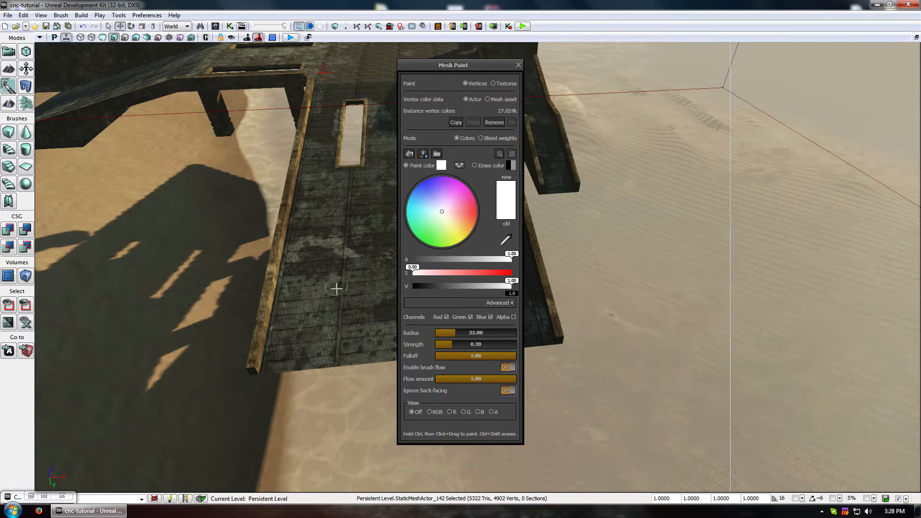
drag(451, 345, 516, 345)
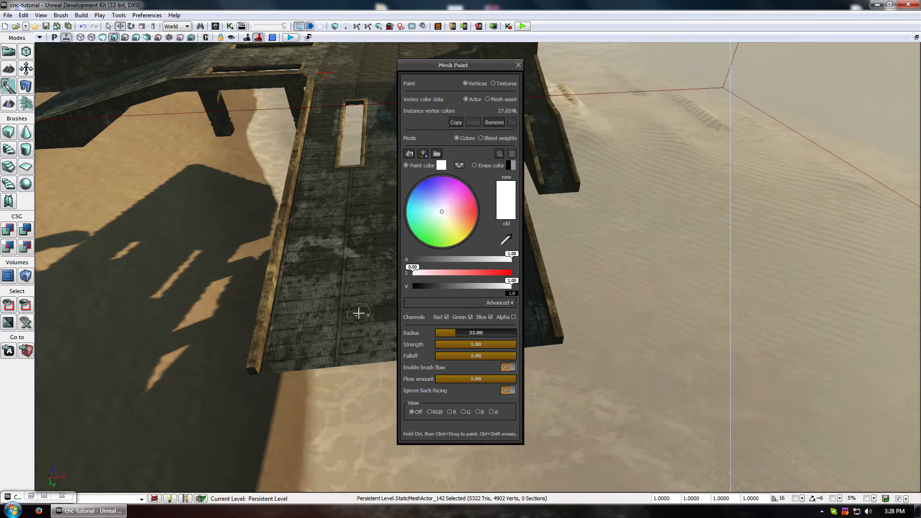
Leave Mesh Paint mode and locate the ramp actor's static mesh in the Content Browser from its properties.
click(518, 65)
double_click(359, 241)
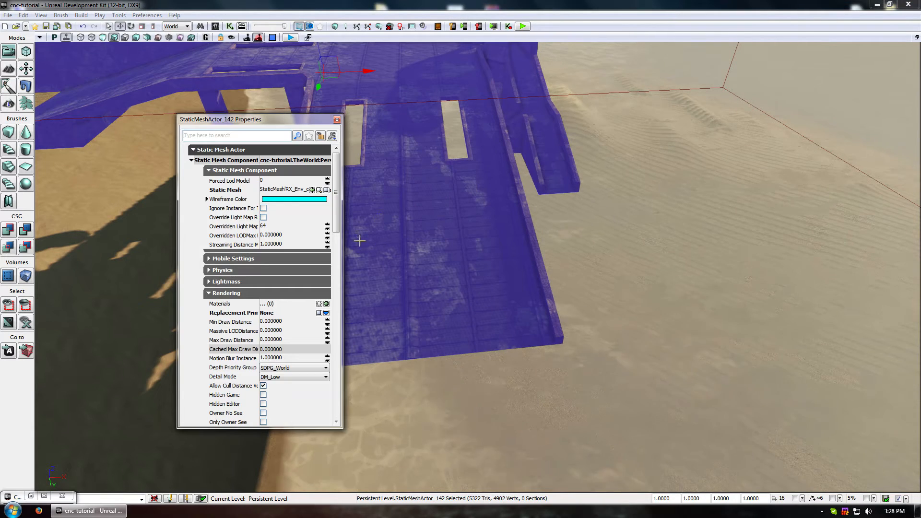
click(319, 190)
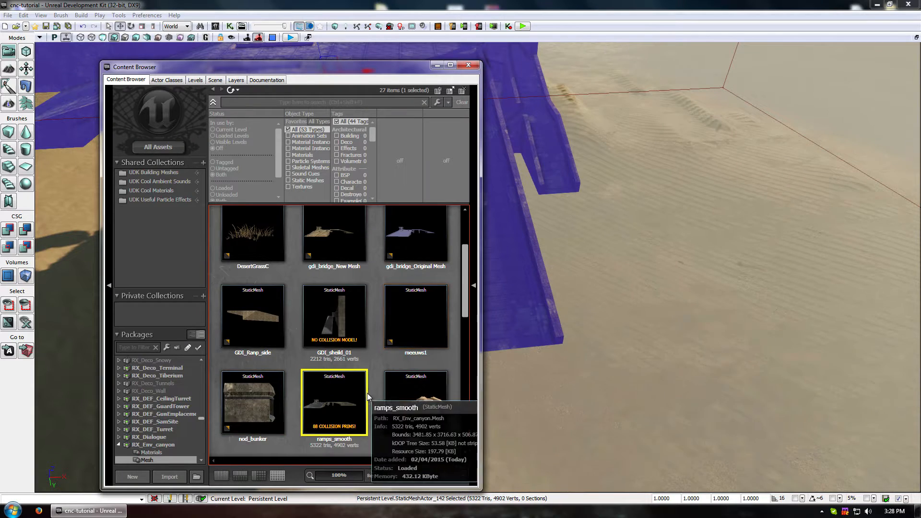
Browse the RX_Env_canyon meshes for another example and select the GDI_sheild_01 static mesh.
scroll(407, 390, down, 3)
scroll(404, 393, up, 2)
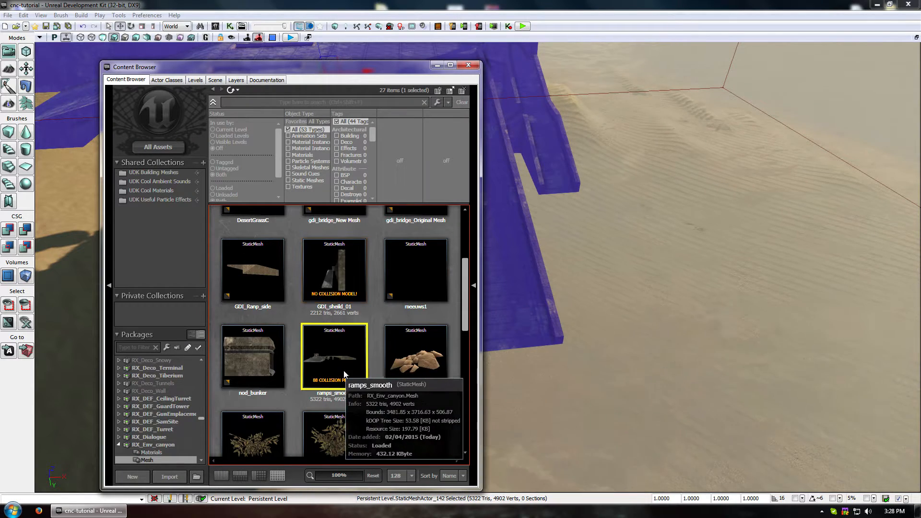
scroll(361, 361, down, 5)
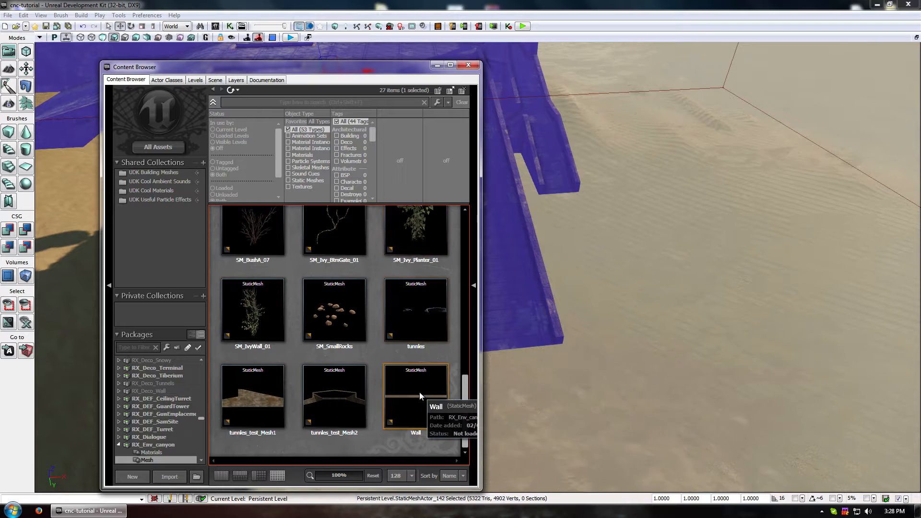
scroll(384, 400, up, 4)
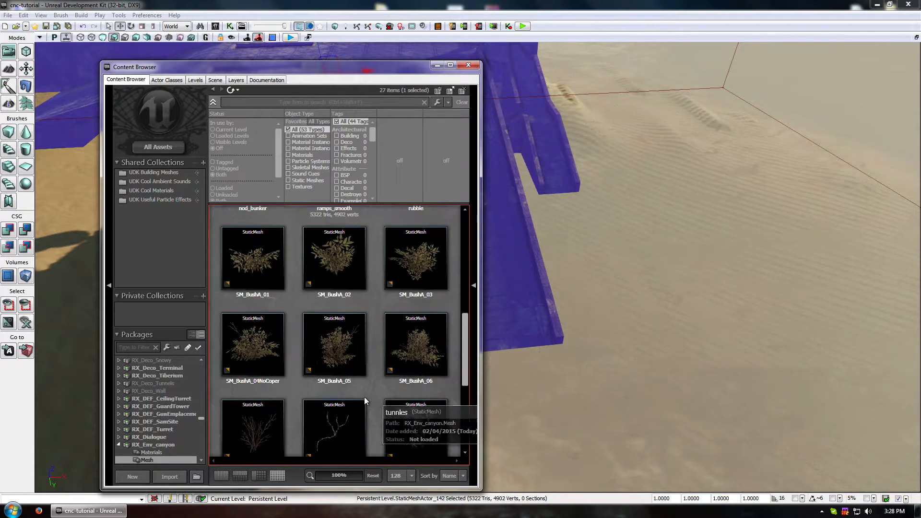
scroll(379, 406, up, 4)
right_drag(600, 375, 578, 338)
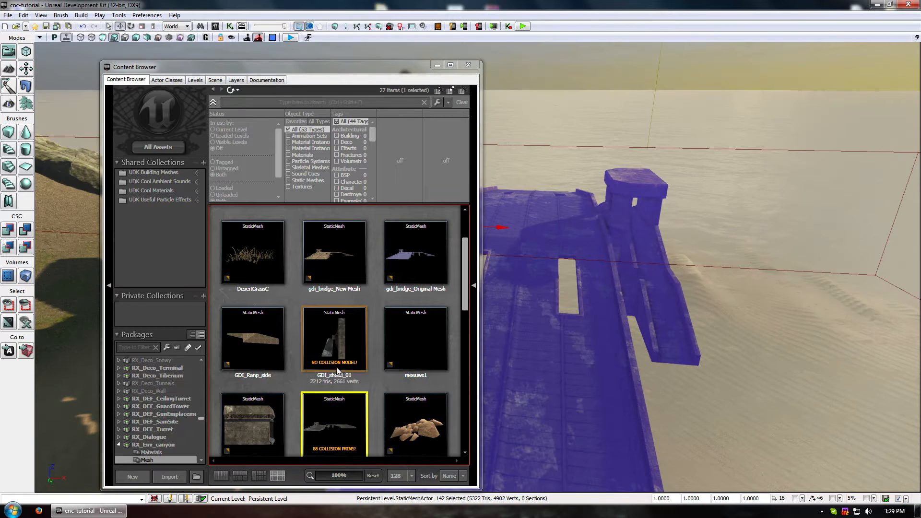
click(338, 370)
scroll(392, 396, up, 1)
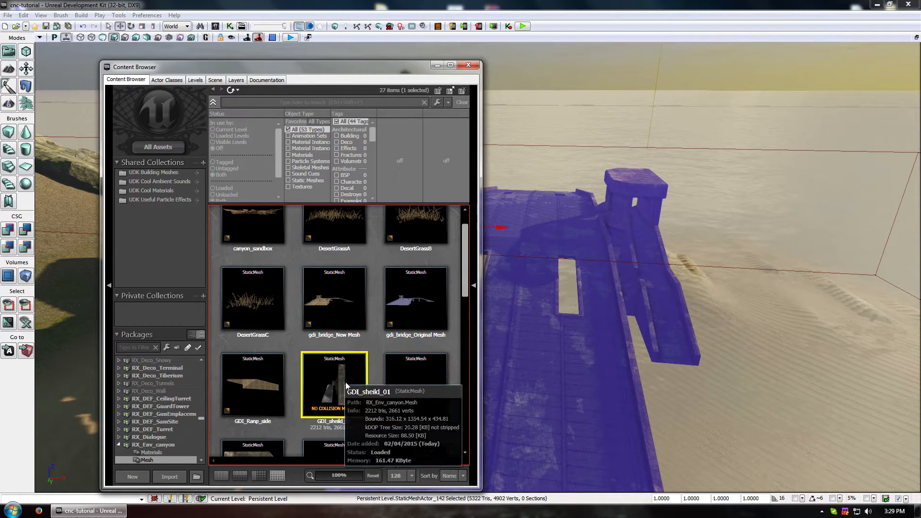
scroll(387, 390, up, 1)
scroll(379, 379, down, 2)
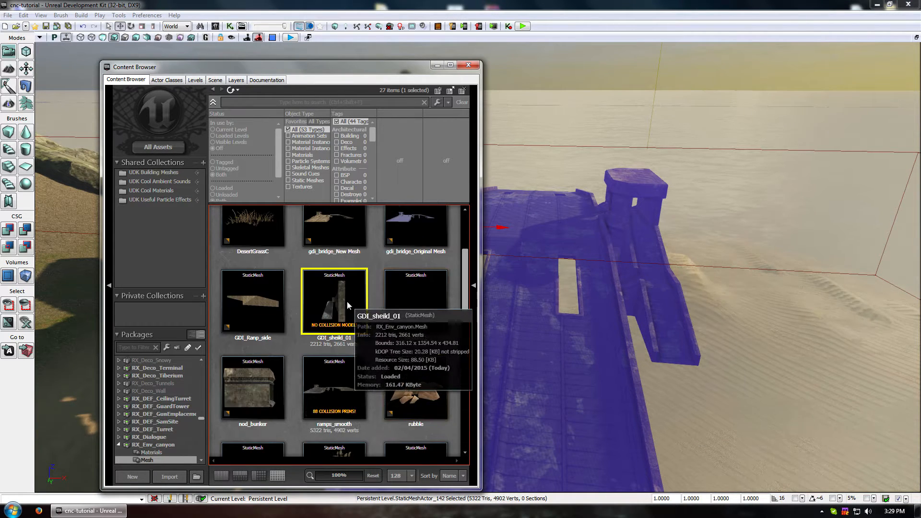
Delete the ramp mesh from the level and place GDI_sheild_01 on the grass beside the beach.
click(555, 252)
key(Delete)
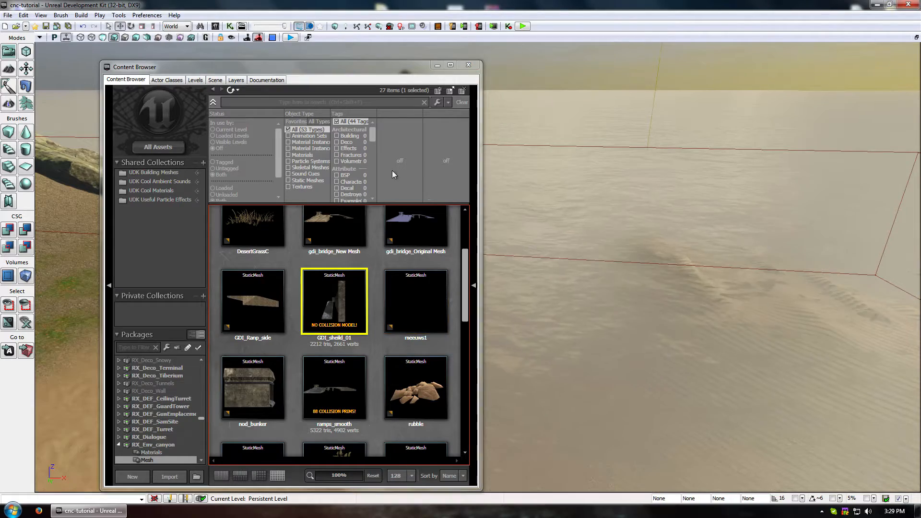
drag(319, 288, 72, 302)
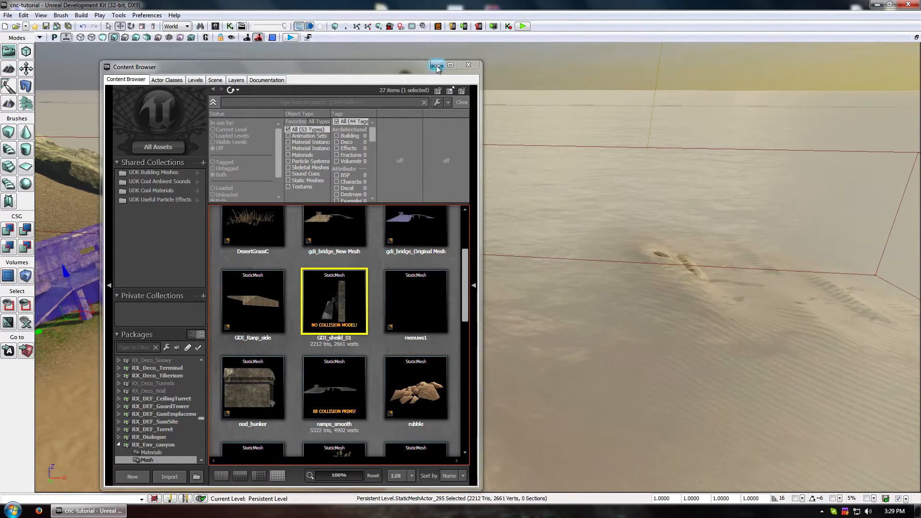
click(437, 68)
drag(432, 125, 403, 129)
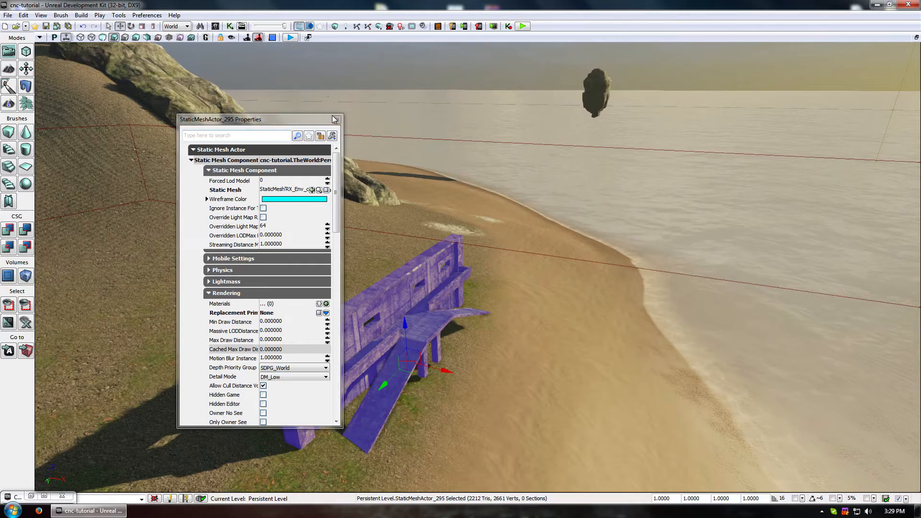
click(335, 119)
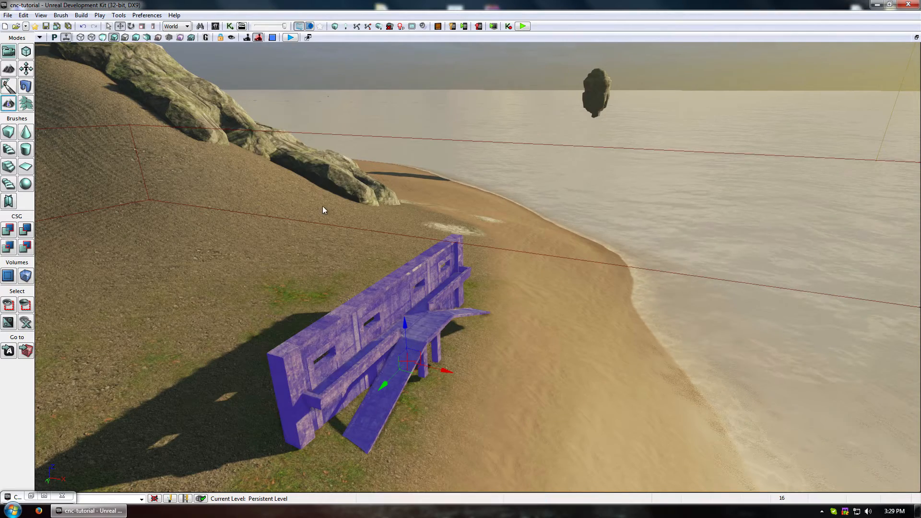
Switch to Mesh Paint mode, target the GDI_sheild_01 mesh and apply white vertex paint to its ramp platform.
click(9, 85)
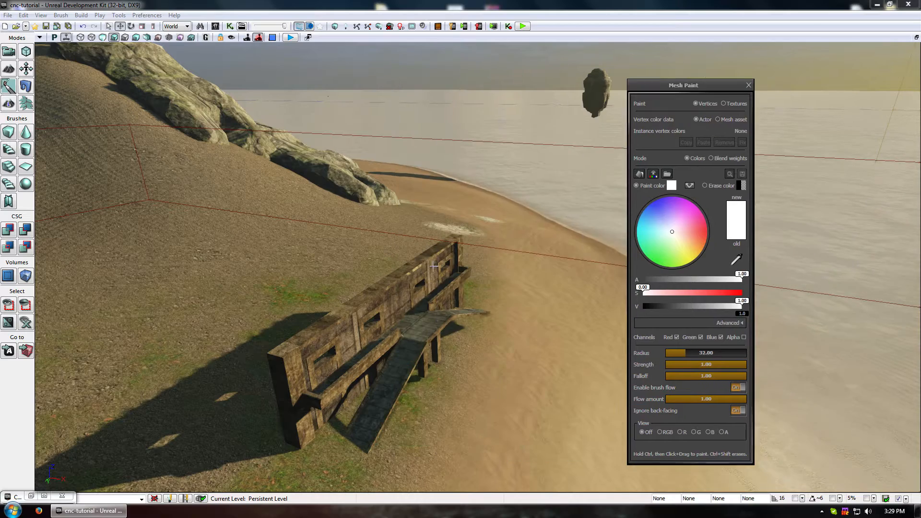
click(414, 279)
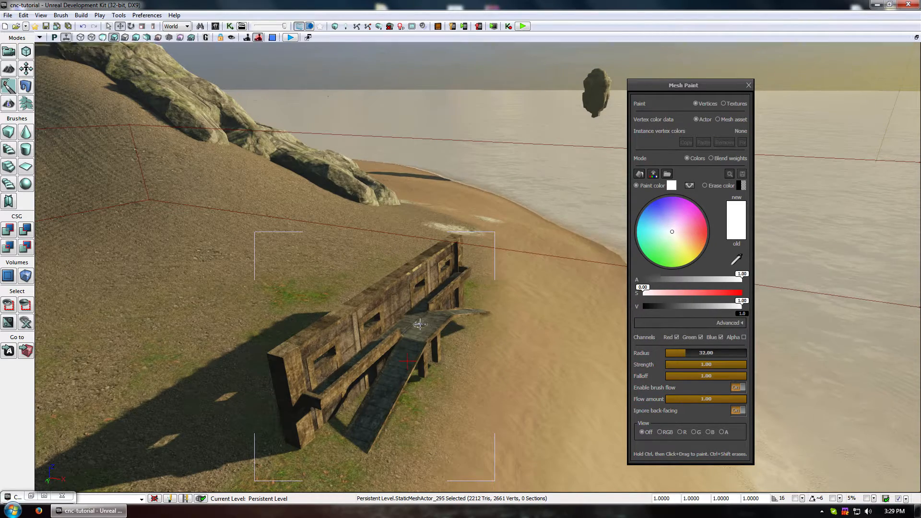
double_click(420, 325)
click(337, 120)
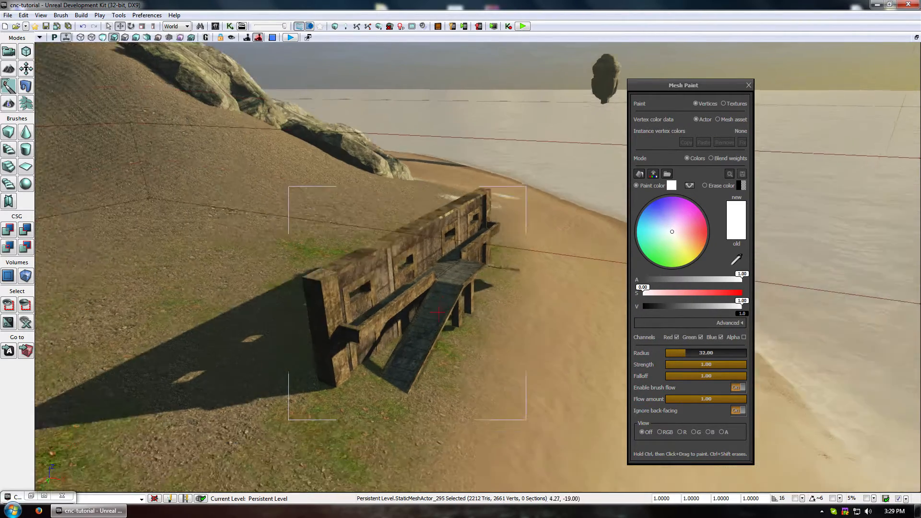
scroll(458, 308, up, 8)
double_click(458, 308)
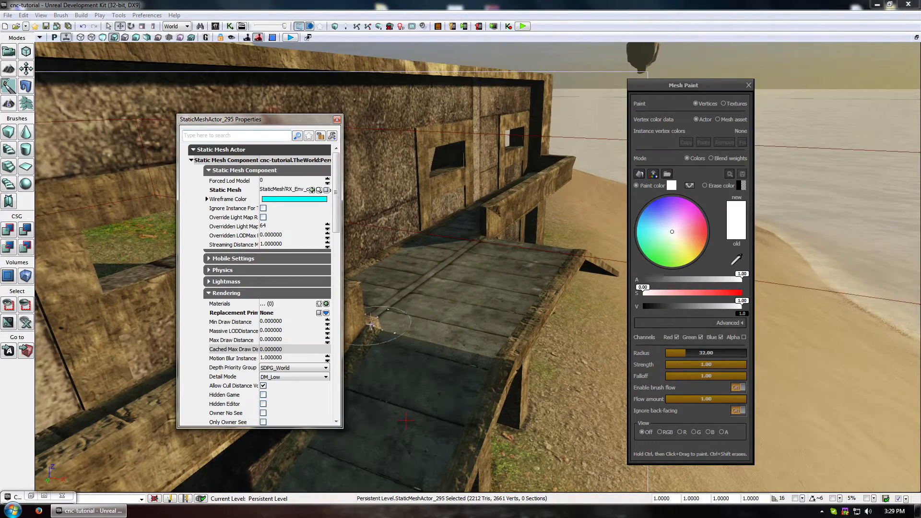
click(337, 120)
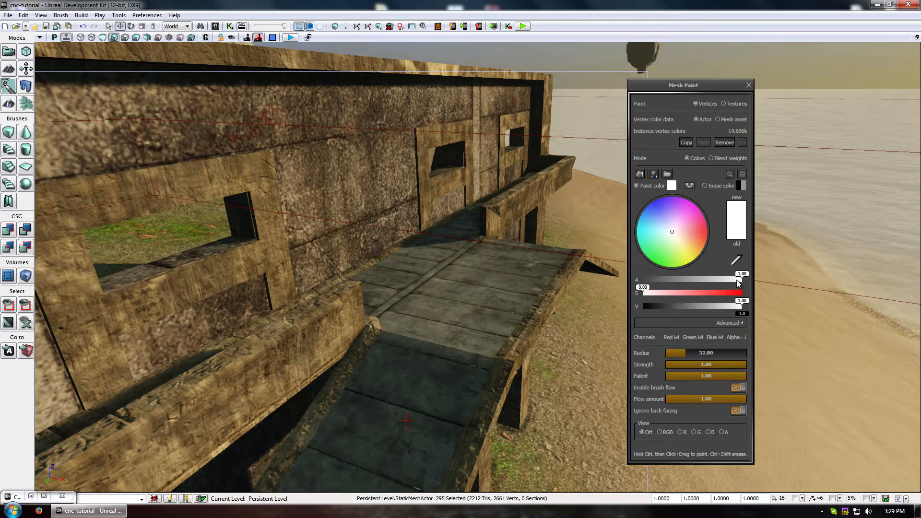
Set the paint colour to black with alpha 1.00 and value 0.00, and paint down the shield mesh's ramp.
drag(738, 283, 665, 280)
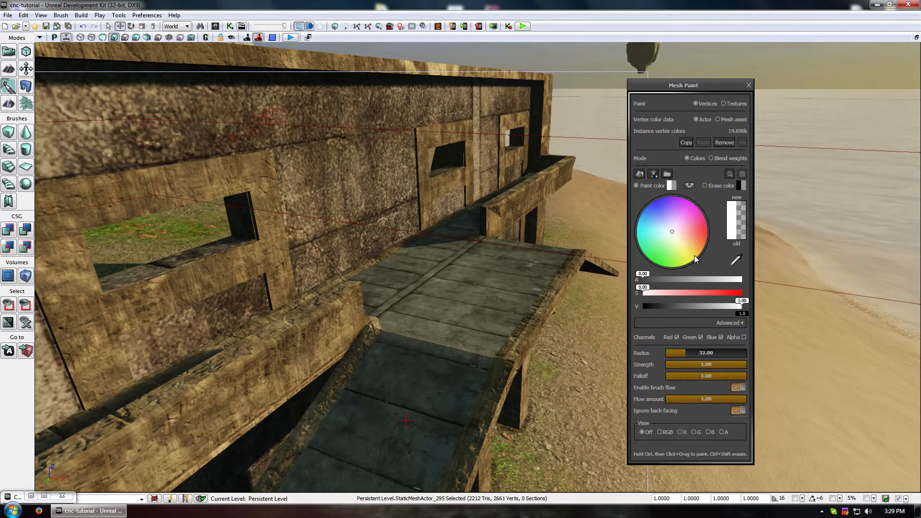
click(676, 282)
drag(677, 306, 640, 306)
mouse_move(446, 317)
ctrl+mouse_down()
mouse_move(415, 332)
mouse_move(412, 315)
mouse_move(484, 312)
mouse_move(487, 366)
mouse_move(449, 428)
mouse_move(389, 356)
mouse_move(416, 451)
mouse_move(416, 355)
ctrl+mouse_up()
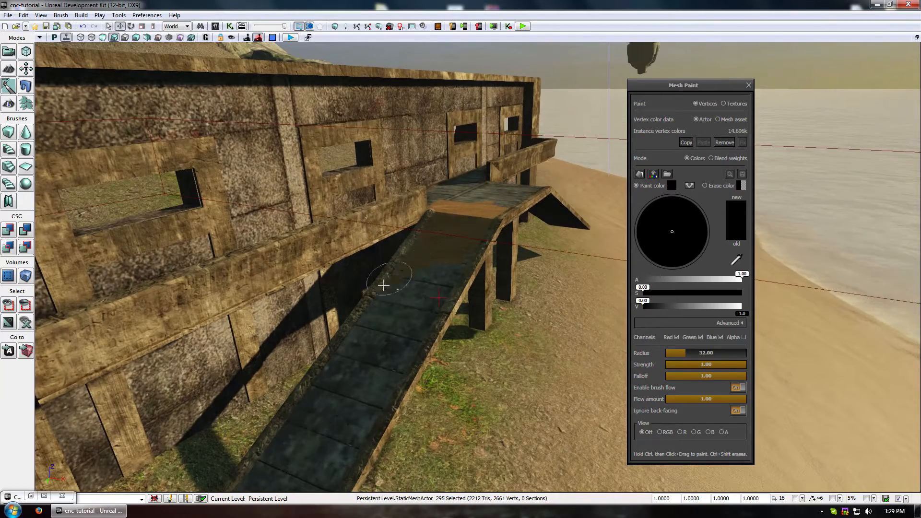
mouse_move(346, 348)
ctrl+mouse_down()
mouse_move(308, 390)
mouse_move(300, 456)
ctrl+mouse_up()
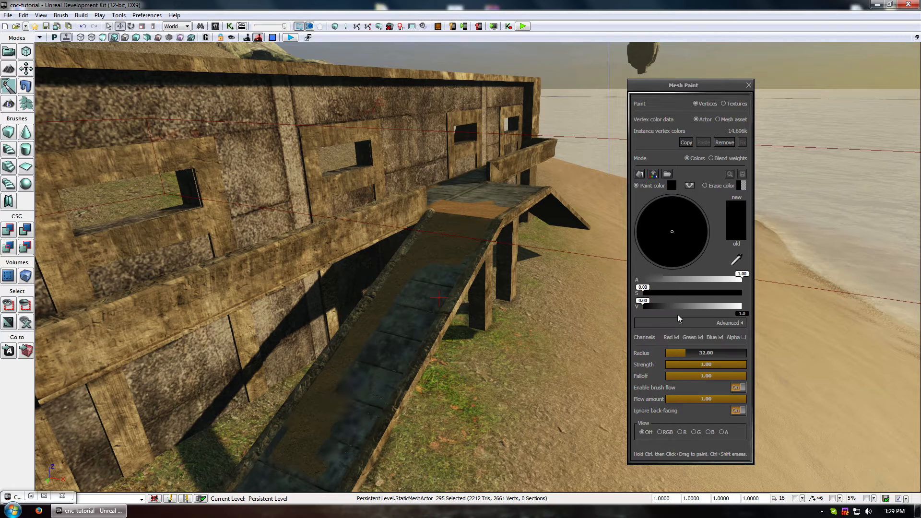
Set the brush strength to 0.02, the falloff to 0.22 and the paint colour's value to 0.52.
click(698, 364)
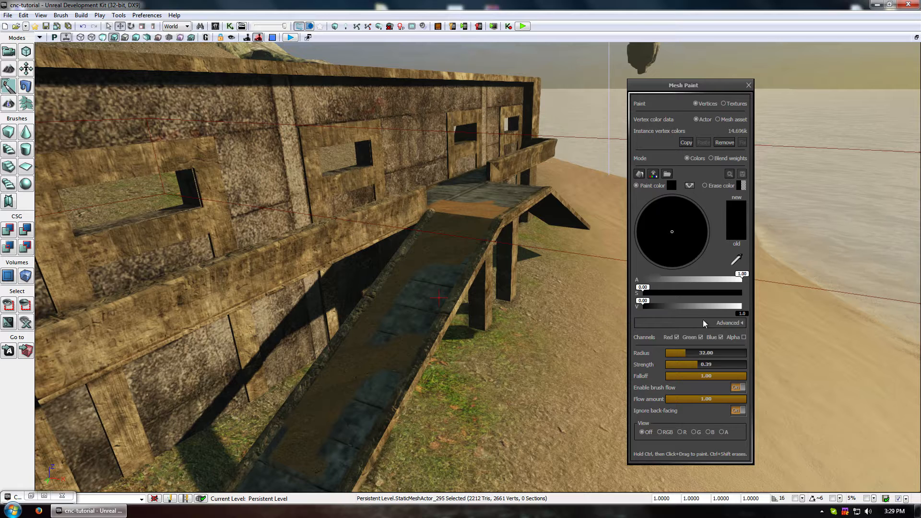
drag(679, 307, 699, 306)
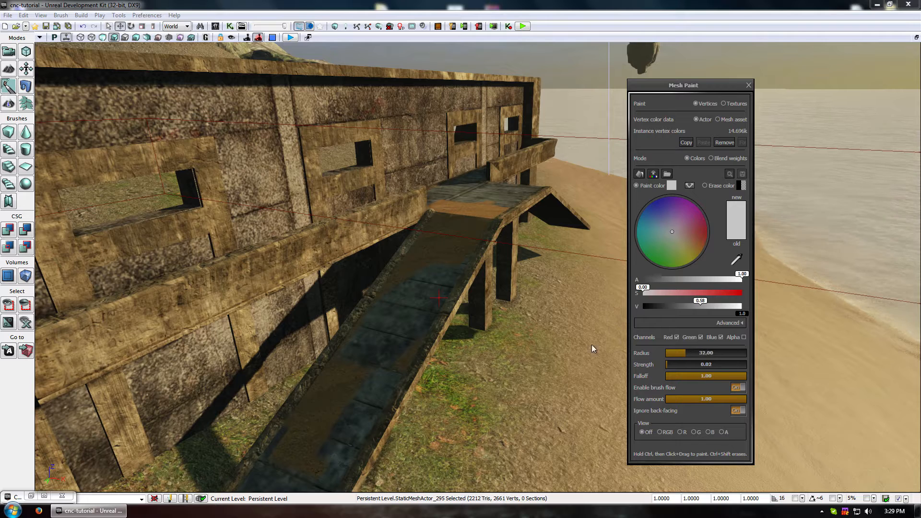
drag(710, 376, 704, 376)
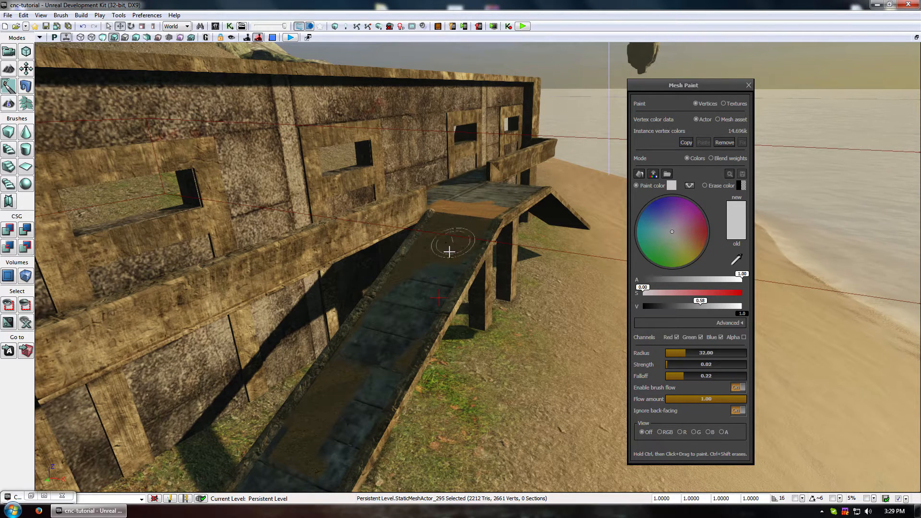
drag(419, 297, 432, 285)
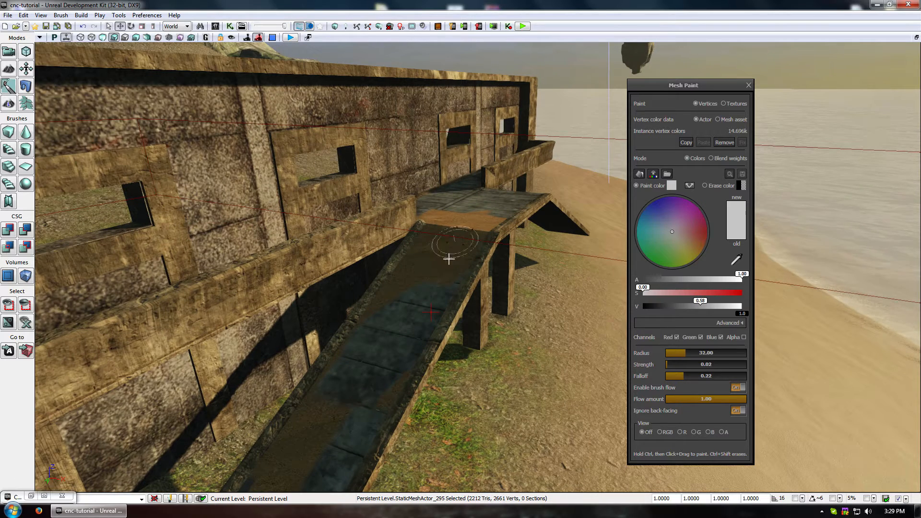
drag(688, 305, 694, 306)
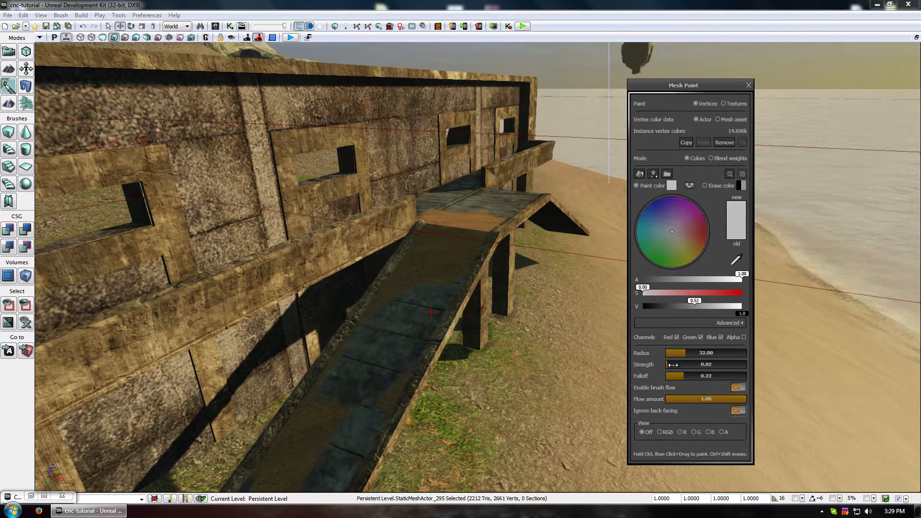
mouse_move(447, 254)
middle_down()
mouse_move(429, 274)
mouse_move(449, 249)
mouse_move(421, 224)
middle_up()
Set the brush strength to 0.08 and the colour value to 0.26, and paint up the sloping ramp.
click(272, 38)
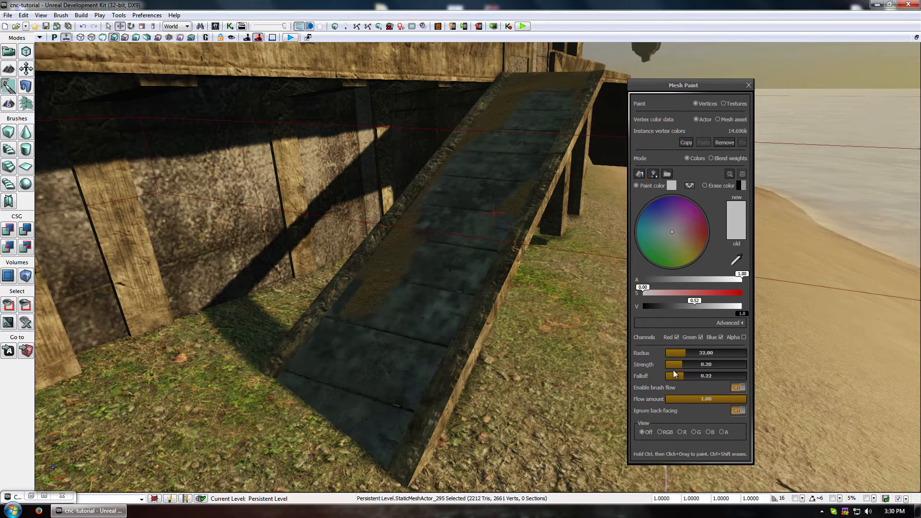
drag(679, 366, 670, 366)
drag(680, 310, 669, 307)
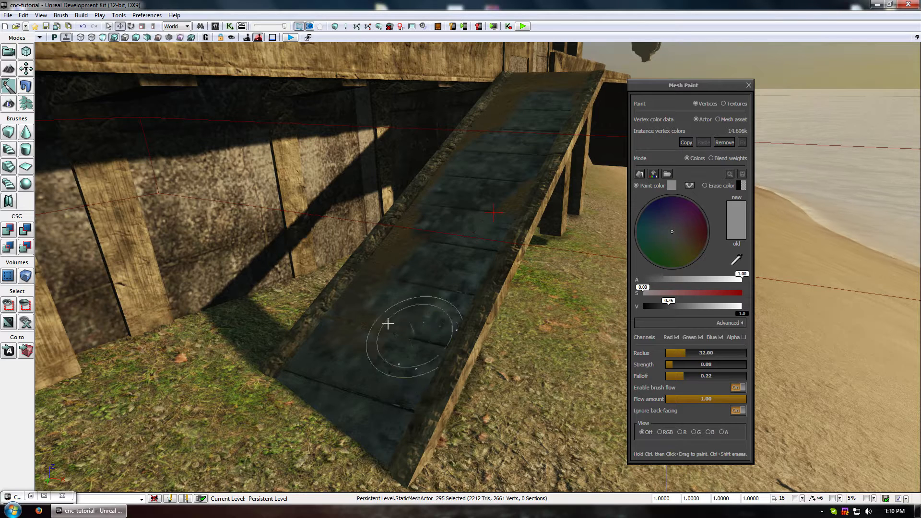
mouse_move(397, 322)
ctrl+mouse_down()
mouse_move(403, 265)
mouse_move(488, 194)
mouse_move(491, 158)
ctrl+mouse_up()
Set the paint colour's value to 0.34 and blend the paint across the upper platform and the ramp.
middle_drag(431, 391, 439, 362)
right_drag(439, 362, 414, 267)
mouse_move(414, 267)
ctrl+mouse_down()
mouse_move(404, 203)
mouse_move(344, 207)
mouse_move(335, 190)
mouse_move(294, 185)
ctrl+mouse_up()
drag(669, 302, 677, 307)
mouse_move(315, 184)
ctrl+mouse_down()
mouse_move(367, 195)
mouse_move(361, 237)
mouse_move(456, 219)
mouse_move(422, 221)
mouse_move(425, 298)
mouse_move(407, 403)
mouse_move(318, 391)
mouse_move(327, 407)
mouse_move(257, 439)
ctrl+mouse_up()
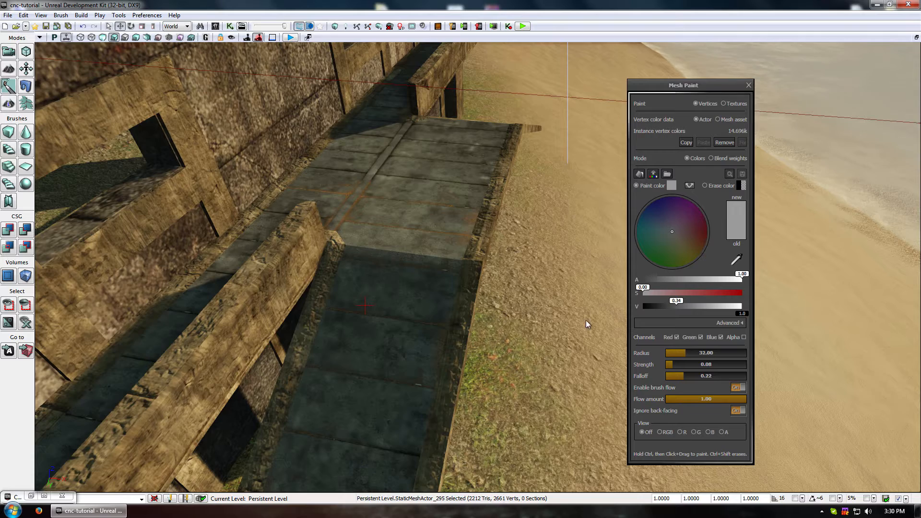
drag(586, 323, 586, 283)
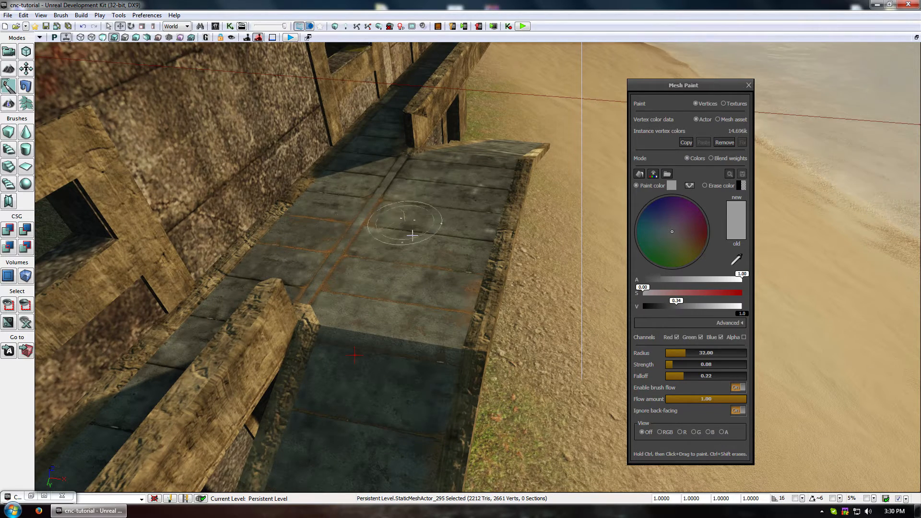
mouse_move(431, 287)
right_down()
mouse_move(307, 279)
mouse_move(413, 240)
mouse_move(452, 213)
right_up()
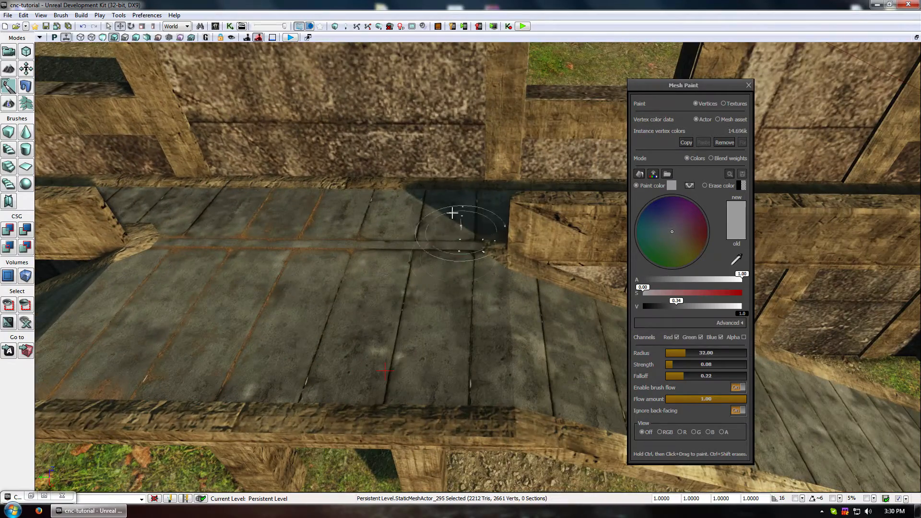
Leave mesh painting, check which static mesh the painted ramp uses in its properties, and delete the ramp from the level.
click(748, 84)
double_click(374, 326)
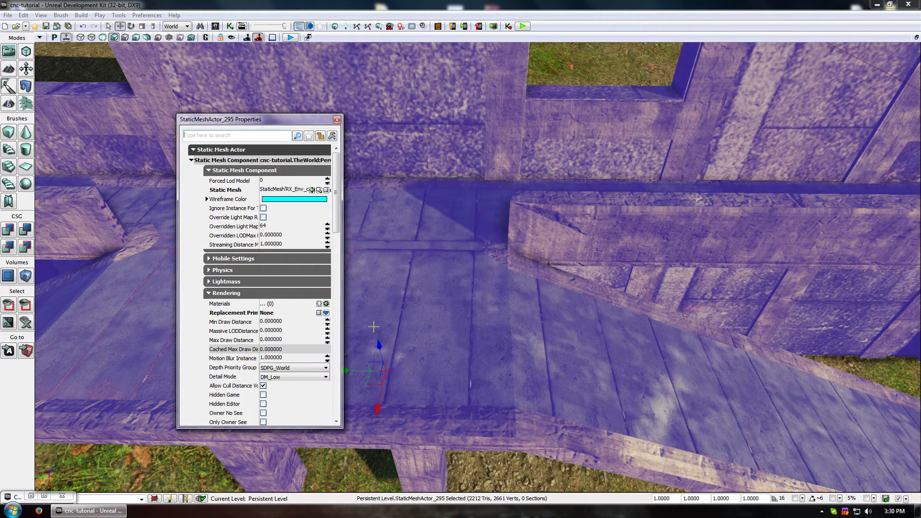
click(312, 190)
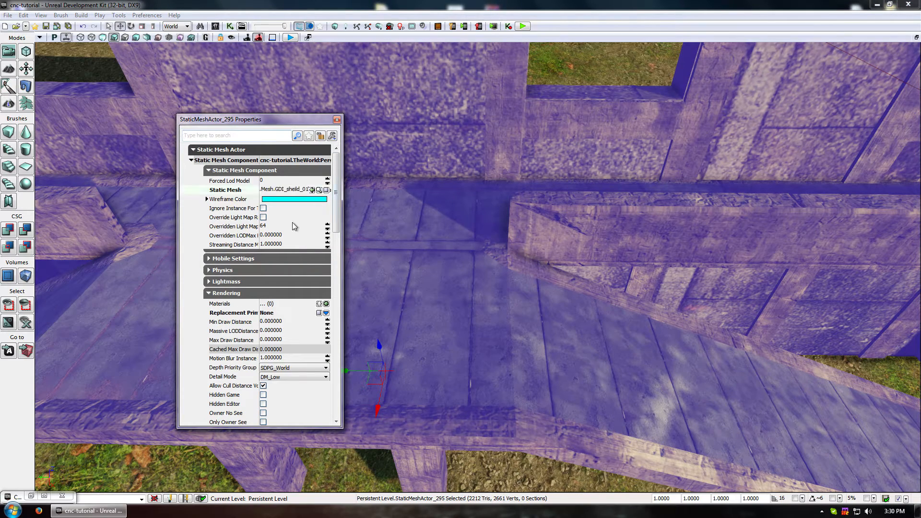
click(337, 119)
key(Delete)
Find the ramp_floor material in the Materials group of the RX_Env_canyon package and open it for editing.
click(31, 496)
scroll(380, 378, down, 10)
scroll(380, 378, up, 8)
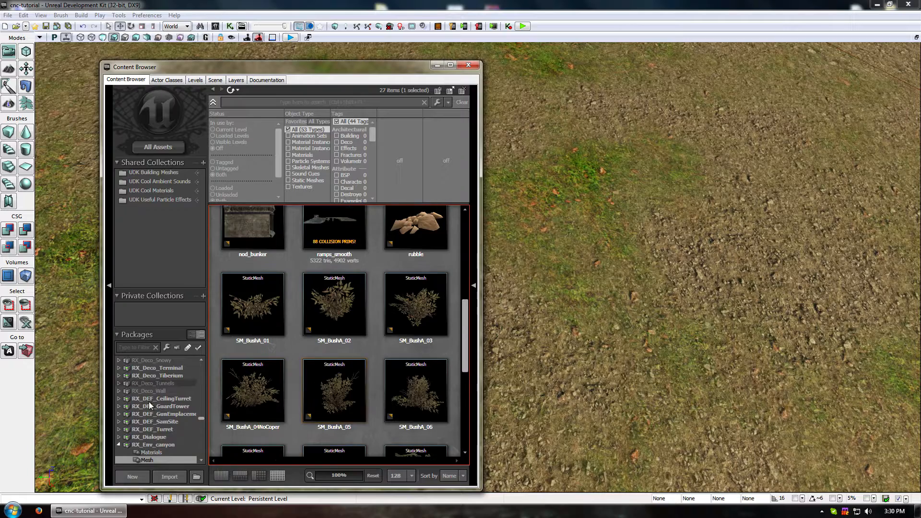
click(167, 453)
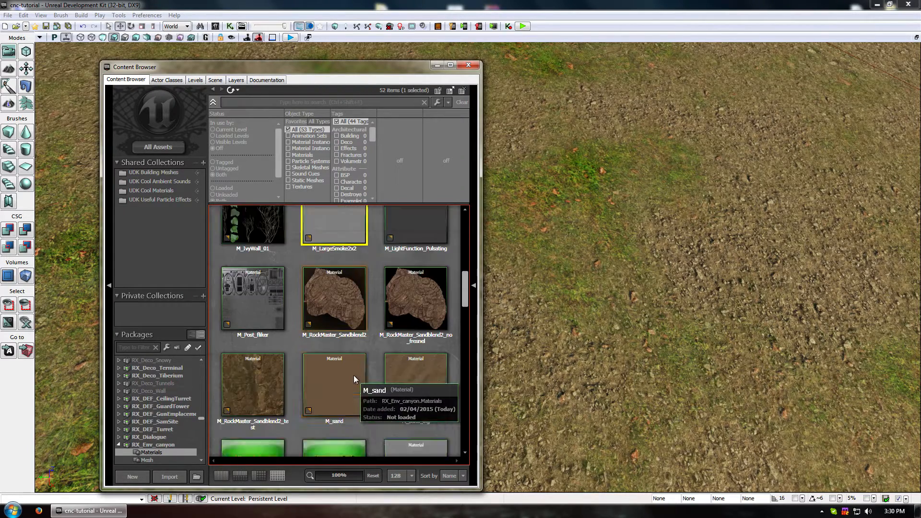
scroll(353, 375, down, 10)
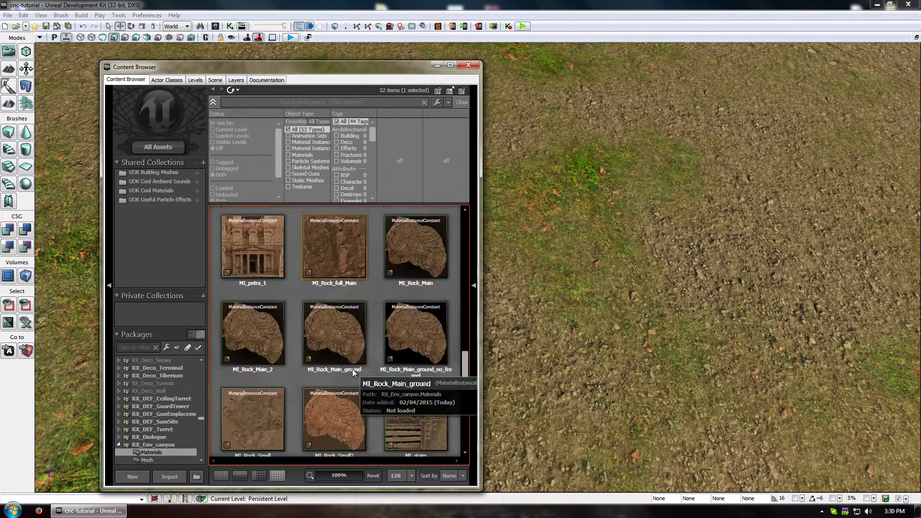
scroll(352, 368, down, 2)
click(422, 281)
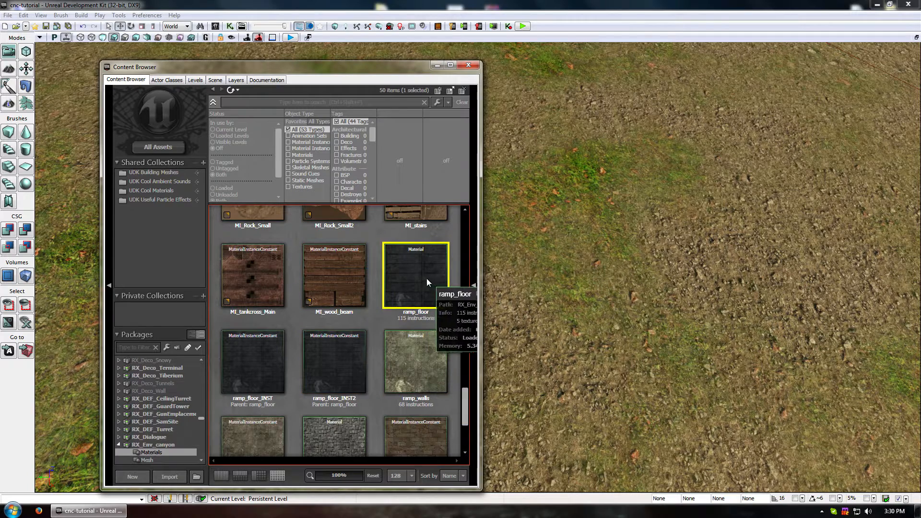
double_click(404, 261)
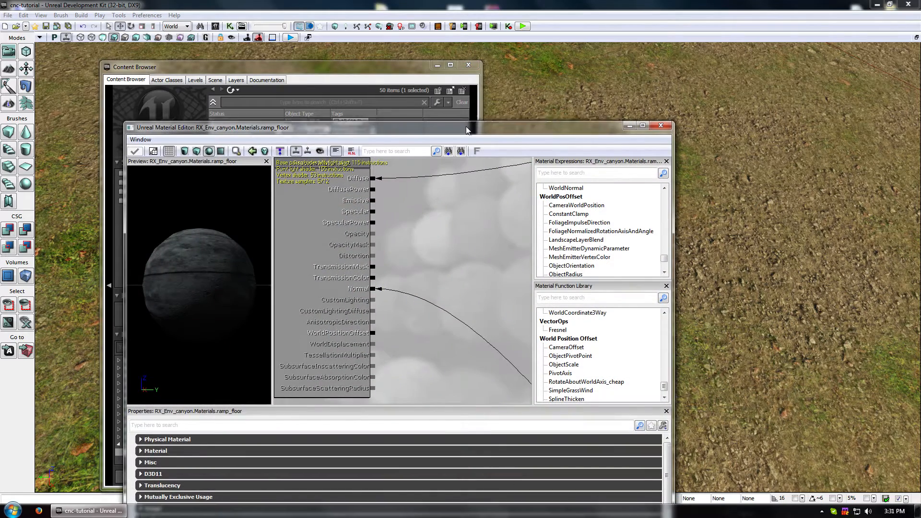
Examine the ramp_floor node network, including the Additive Colour, Diffuse 1 and Variation Texture sections.
scroll(416, 182, down, 8)
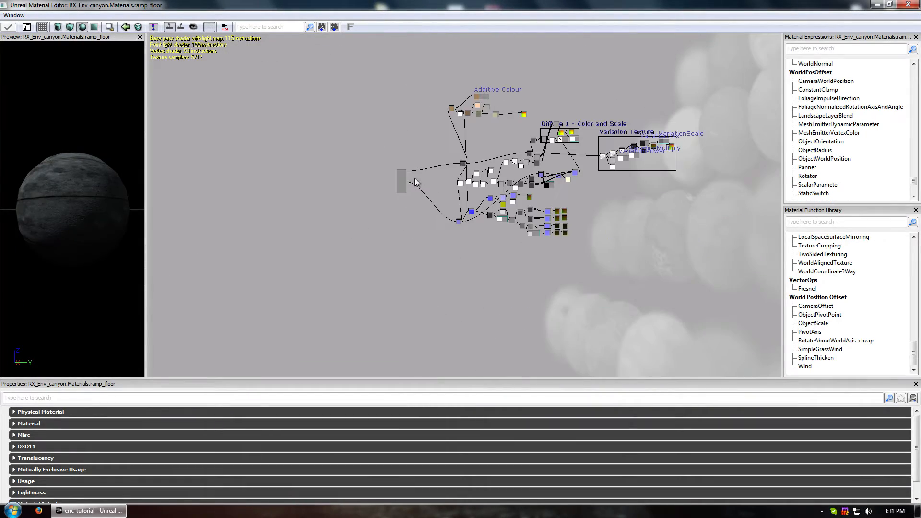
drag(628, 196, 560, 217)
scroll(450, 128, up, 4)
scroll(310, 128, up, 3)
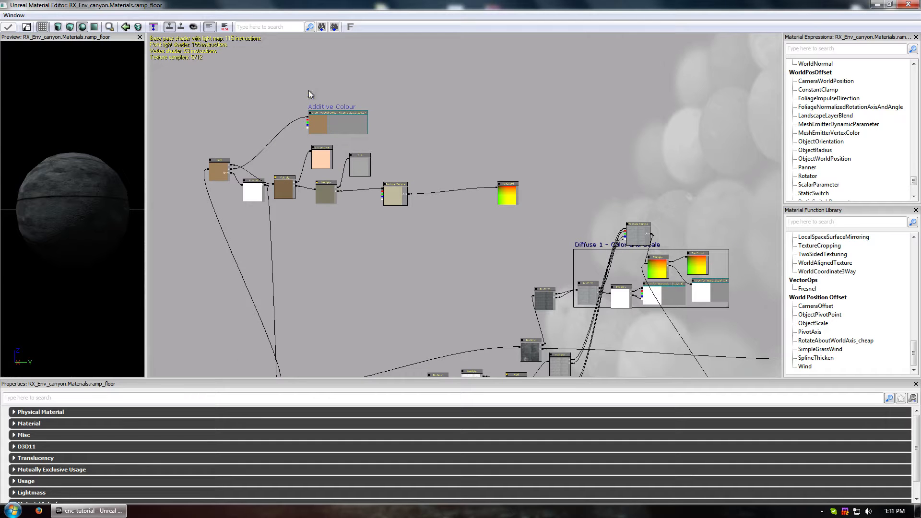
drag(359, 263, 177, 199)
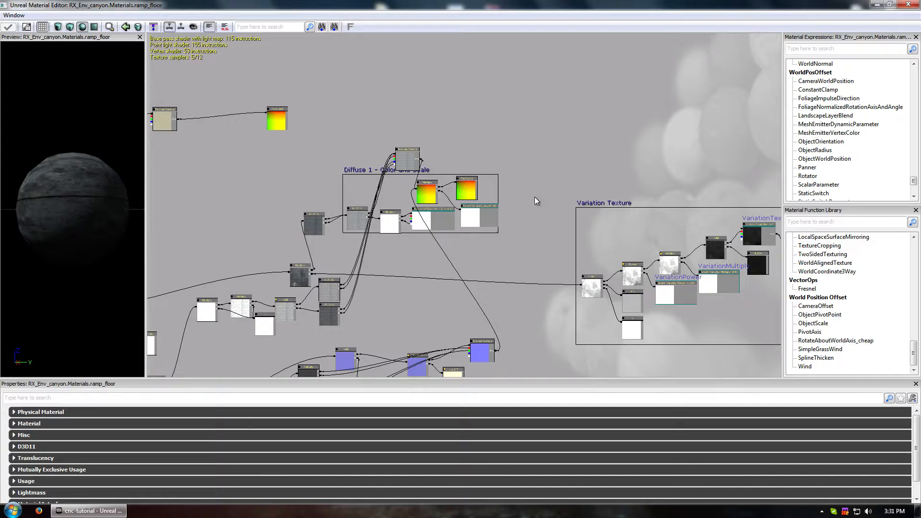
drag(254, 251, 432, 212)
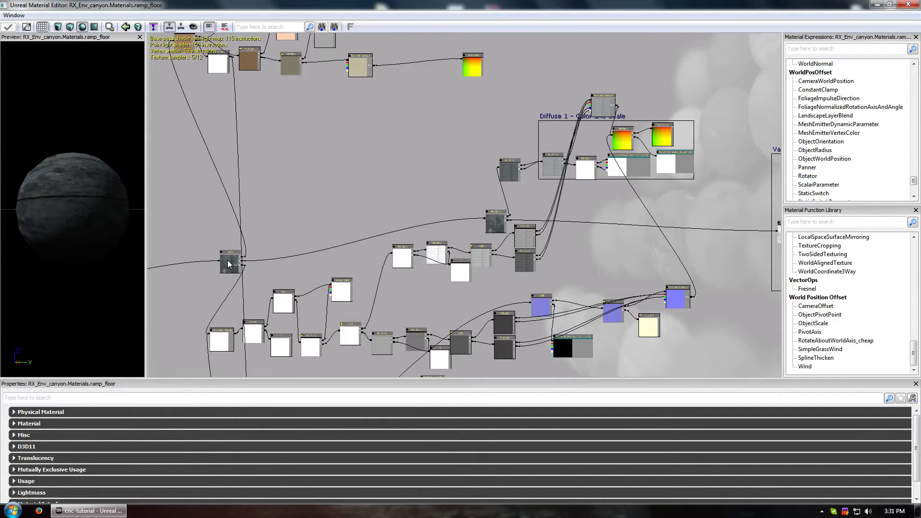
drag(297, 261, 299, 223)
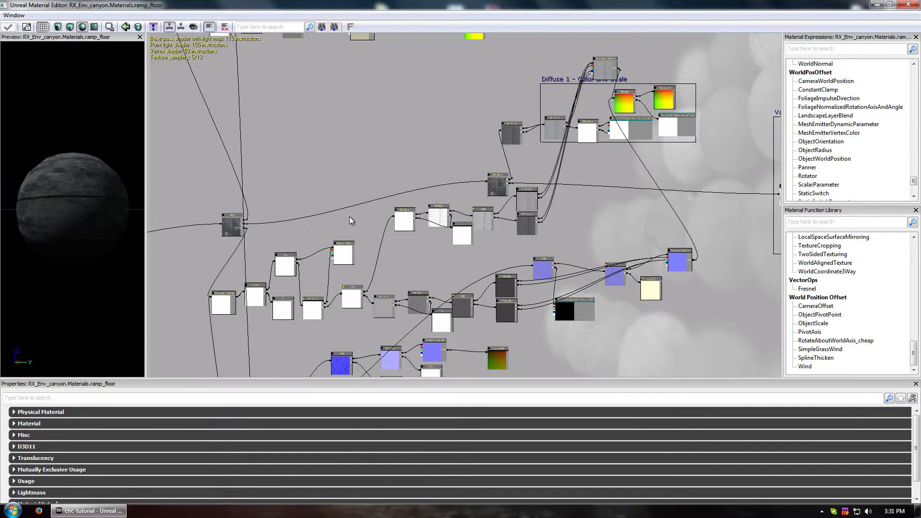
Spread out the Multiply node near Diffuse 1 and the normal-map Add, parameter, Multiply and constant nodes to untangle their connections.
drag(510, 189, 534, 183)
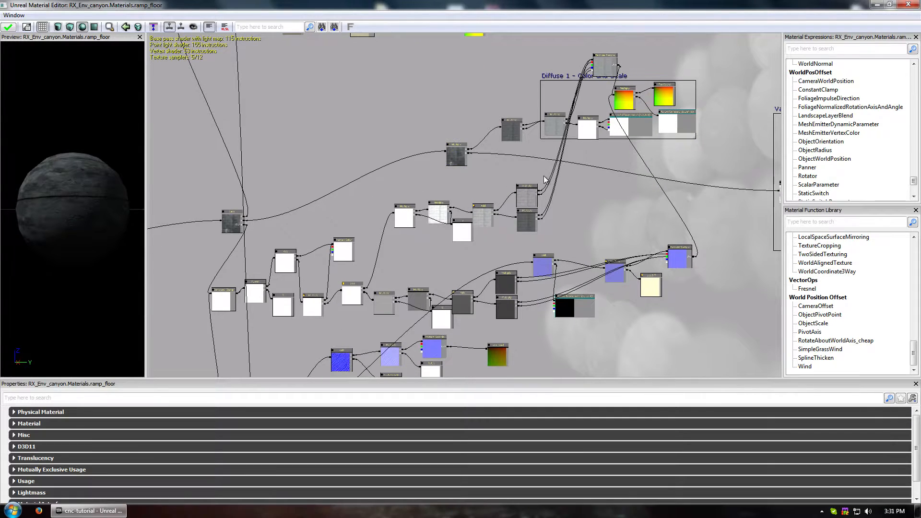
drag(224, 276, 209, 243)
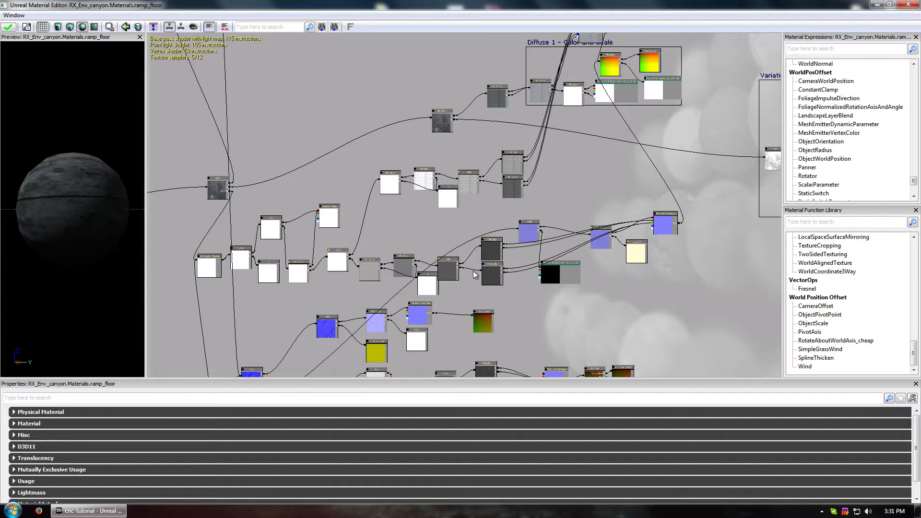
drag(527, 230, 518, 308)
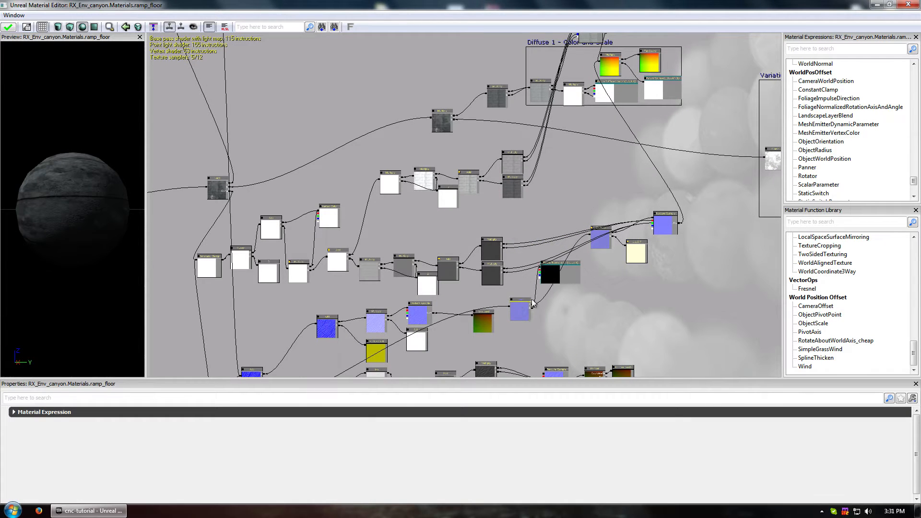
click(564, 278)
drag(598, 245, 585, 277)
drag(638, 250, 662, 287)
Examine how the concrete diffuse and normal texture samples connect to the two Multiply and Add branches.
drag(572, 215, 531, 276)
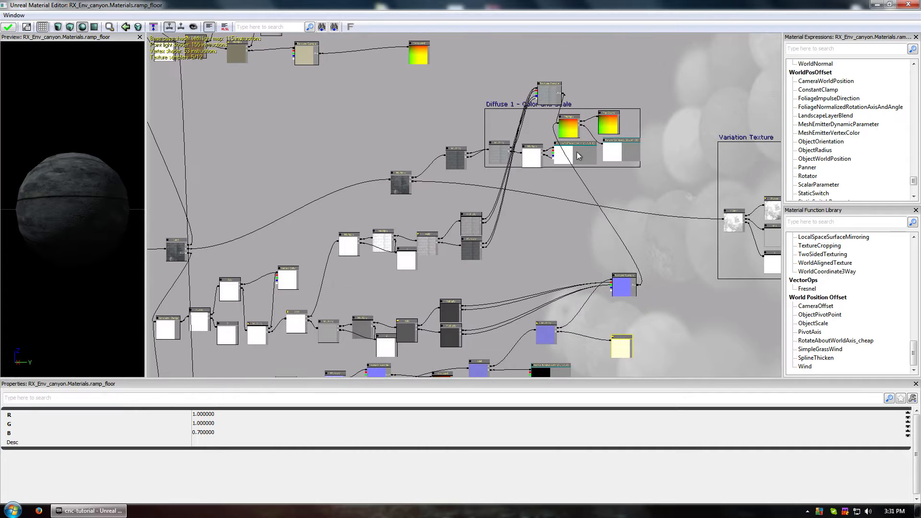
drag(600, 249, 623, 147)
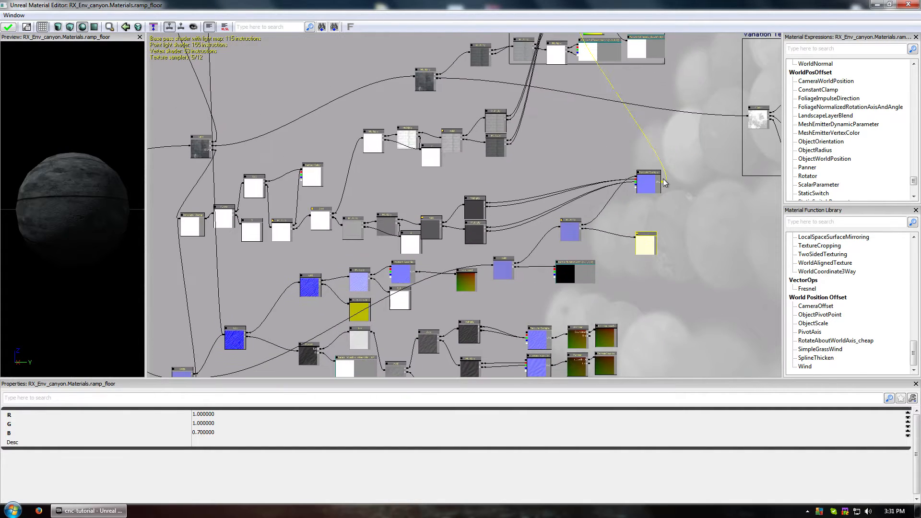
click(649, 183)
drag(557, 165, 519, 231)
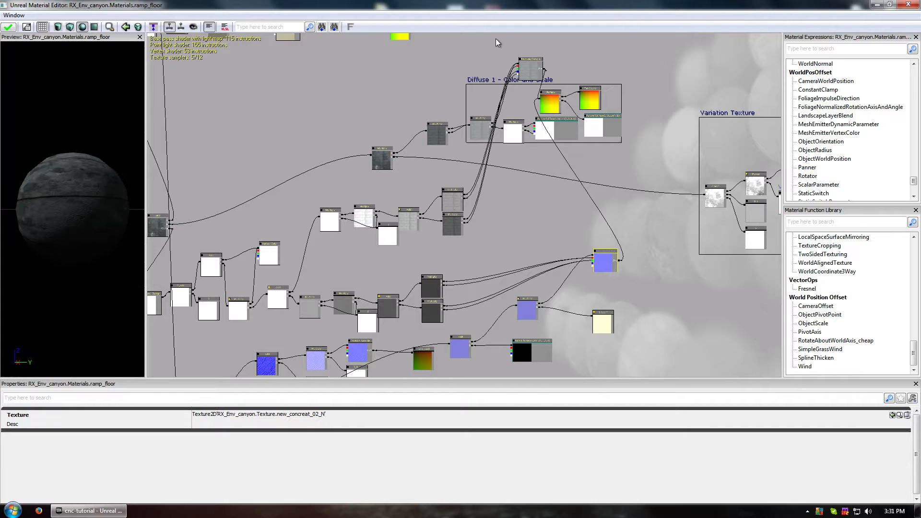
drag(548, 193, 678, 165)
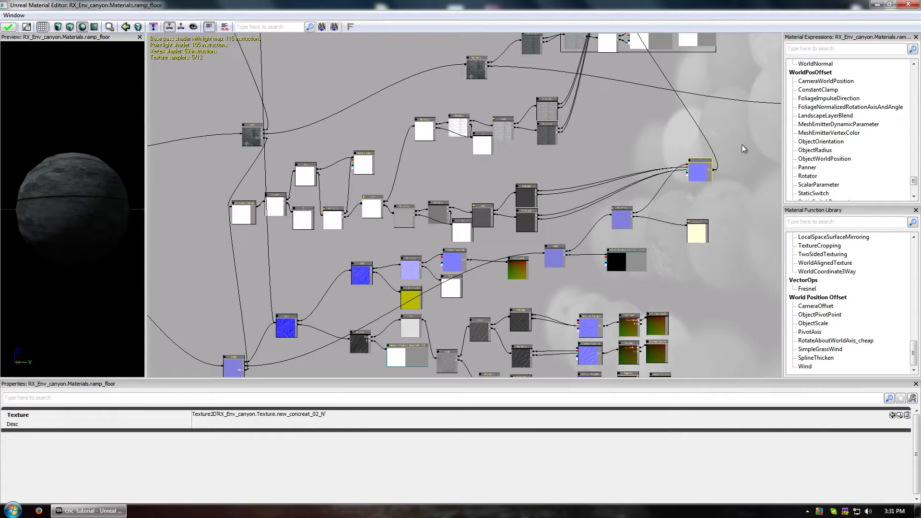
ctrl+alt+drag(547, 173, 656, 150)
drag(657, 149, 781, 154)
scroll(465, 216, up, 5)
Examine how the Vertex Color node runs through the Add, Multiply, Power and Constant Clamp nodes to the Lerp's alpha.
drag(533, 274, 327, 266)
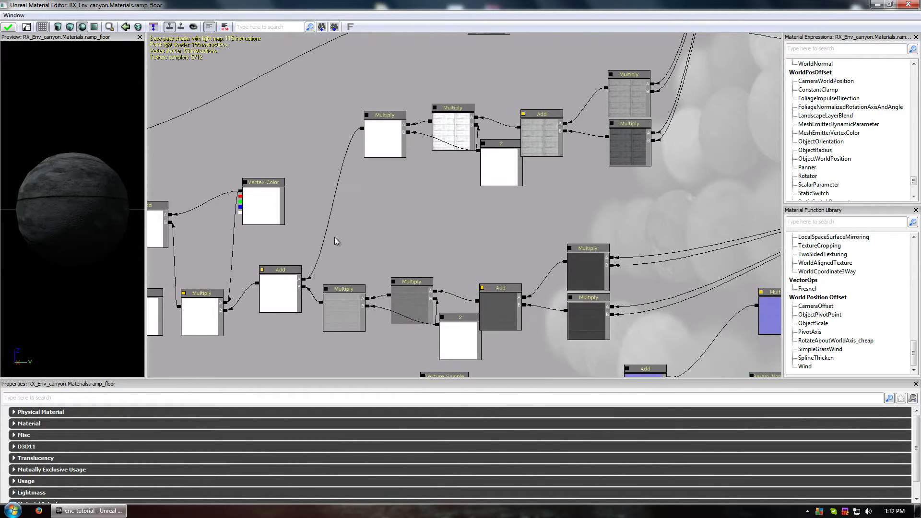
drag(298, 336, 449, 329)
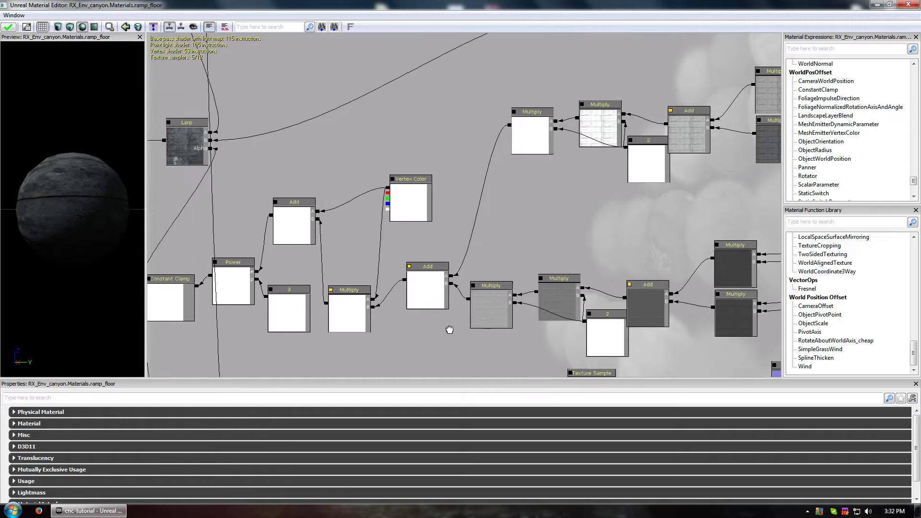
drag(557, 237, 458, 272)
drag(658, 231, 598, 220)
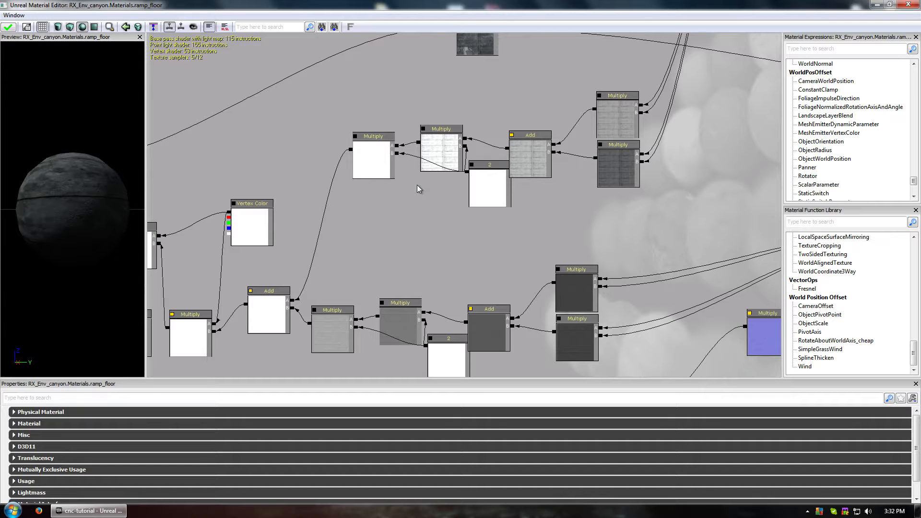
drag(465, 245, 532, 229)
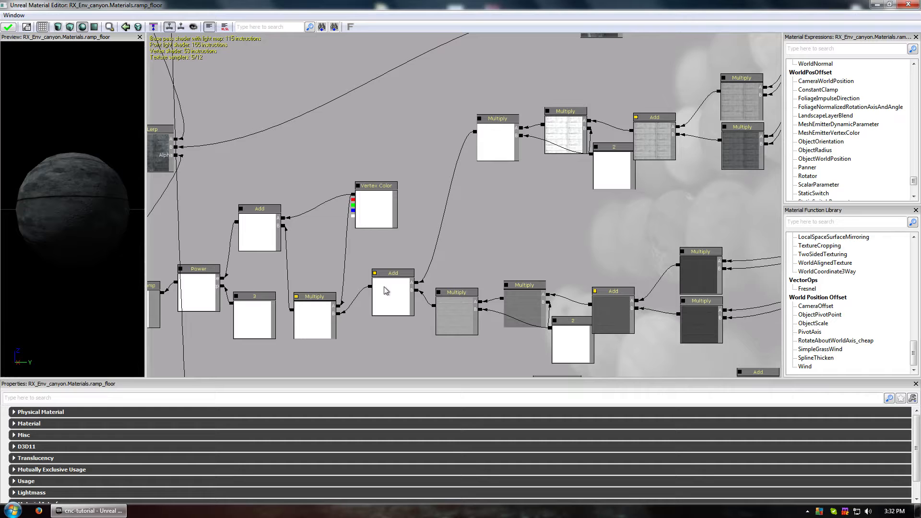
drag(410, 237, 469, 220)
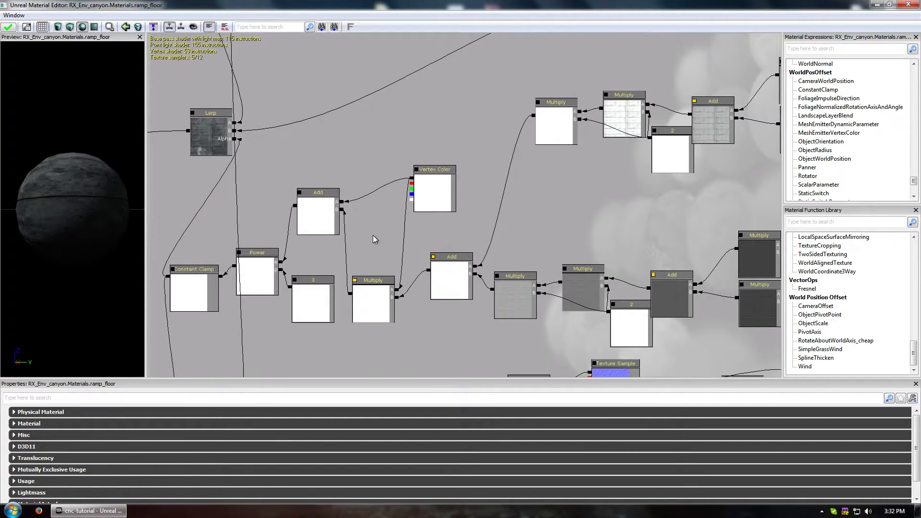
drag(375, 240, 425, 229)
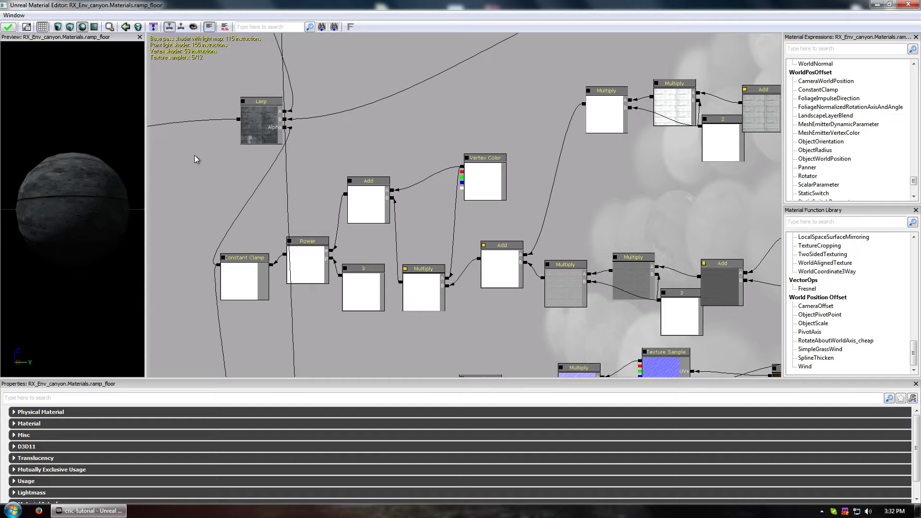
Box-select the vertex-colour blending nodes, from Vertex Color through Constant Clamp and including the Lerp, to single them out.
ctrl+alt+drag(174, 149, 502, 316)
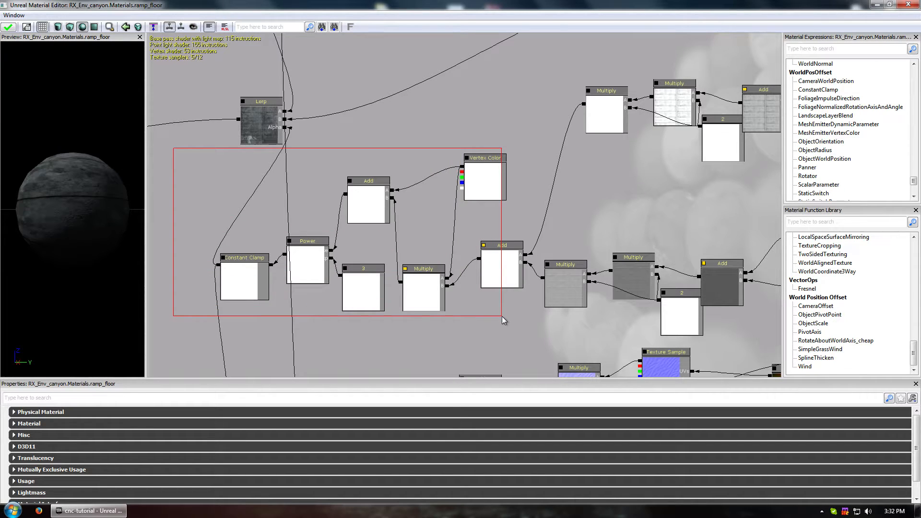
ctrl+alt+drag(502, 316, 470, 332)
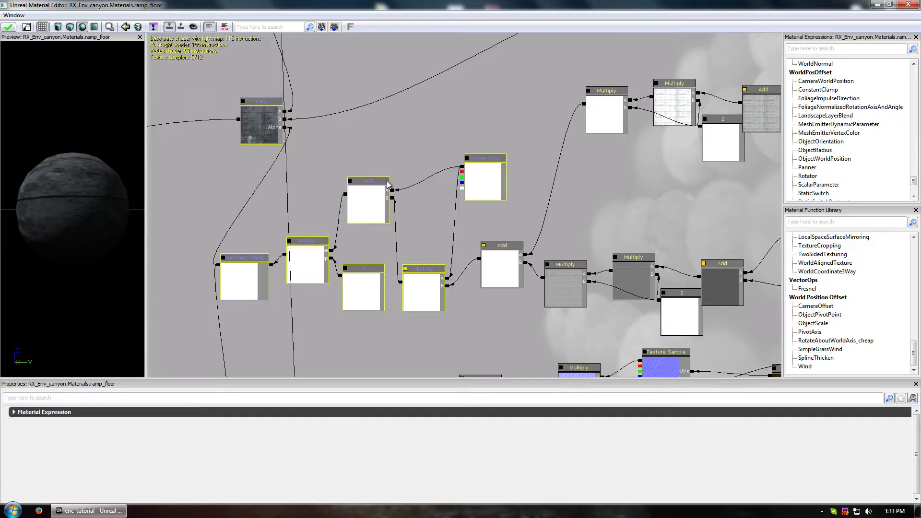
drag(589, 232, 468, 234)
scroll(467, 234, down, 4)
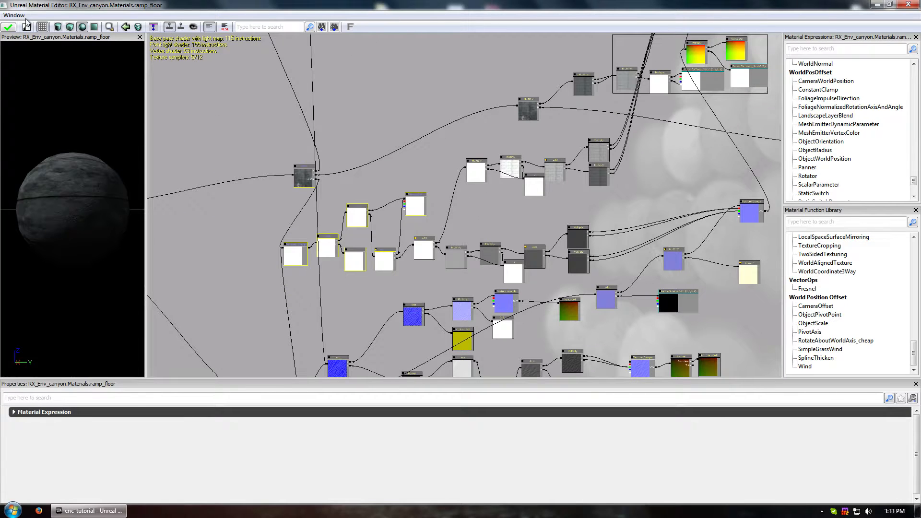
Close the ramp_floor material without applying the changes and close the Content Browser.
click(908, 4)
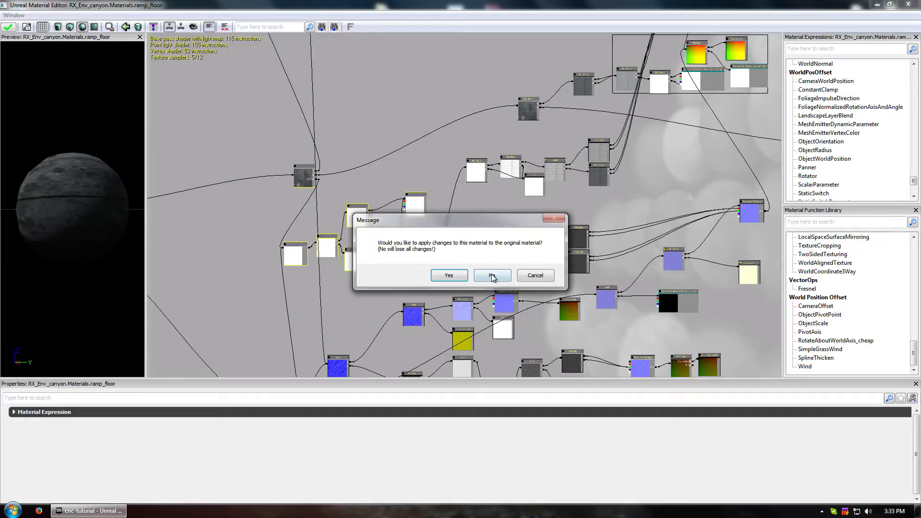
click(497, 273)
click(469, 65)
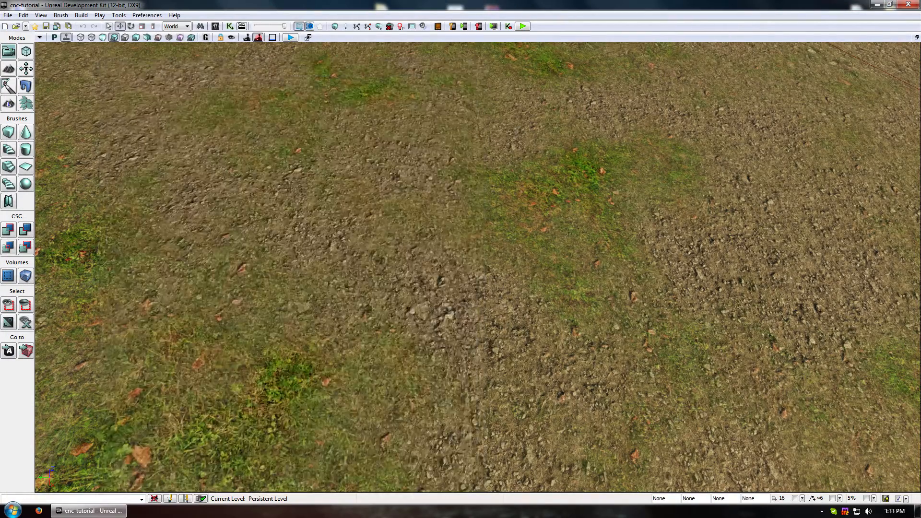
Open the properties of the rock mesh on the hillside and look up its static mesh in the Content Browser.
drag(473, 182, 472, 269)
right_drag(472, 268, 490, 206)
double_click(678, 112)
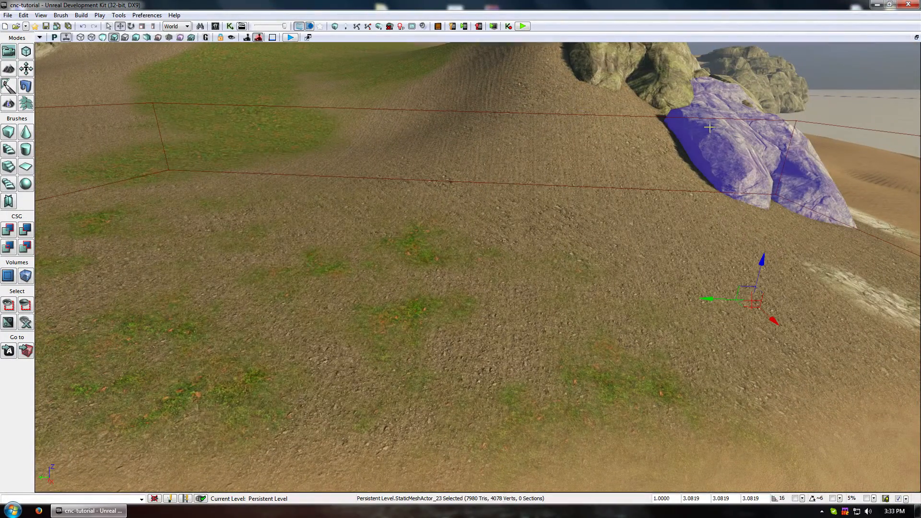
click(320, 190)
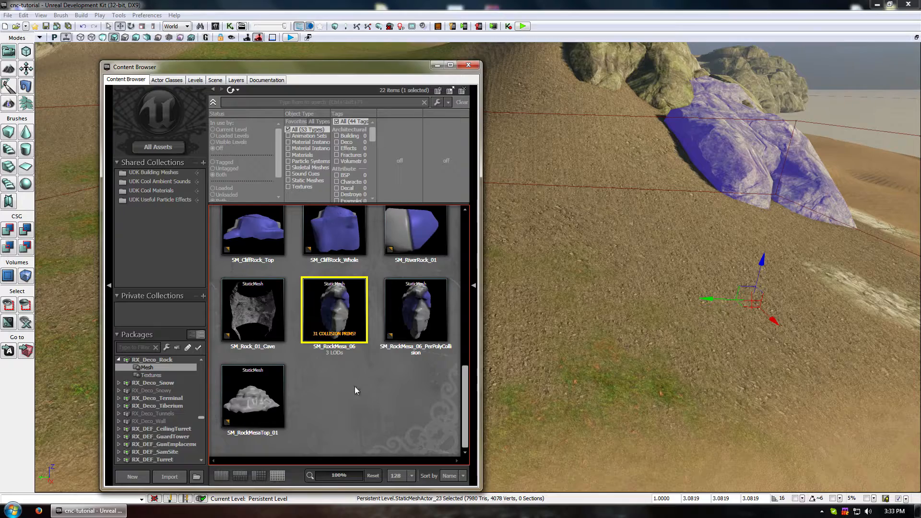
click(469, 65)
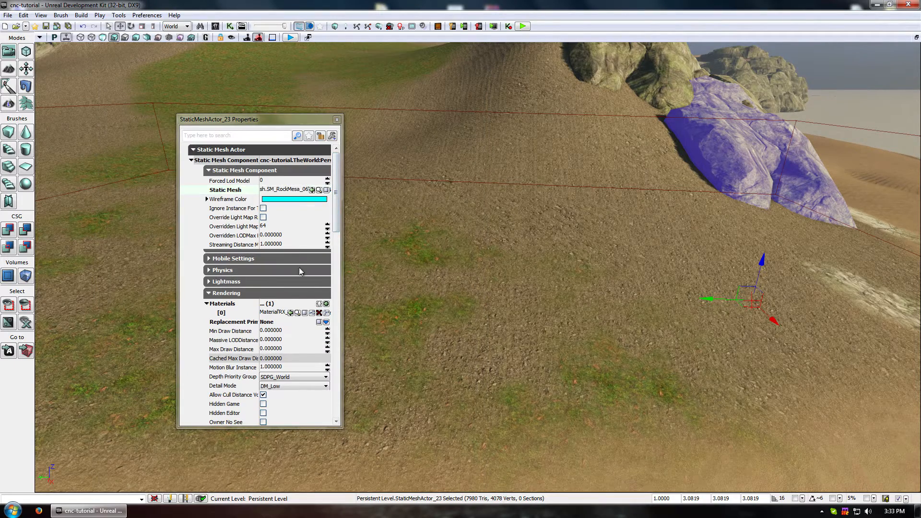
Look up the rock mesh's material in the Content Browser and copy it within RX_Custom_Tut as M_Rock_MasterBig_Jungle_vertex.
click(297, 312)
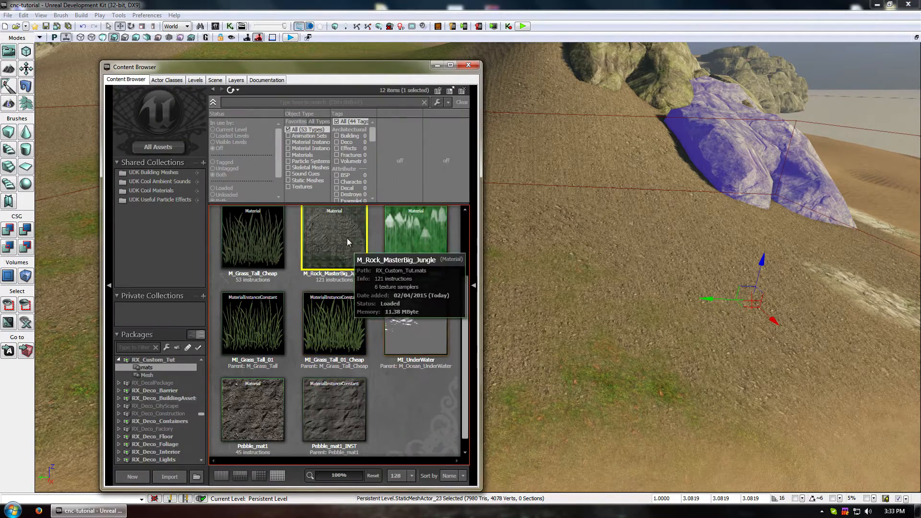
right_click(336, 240)
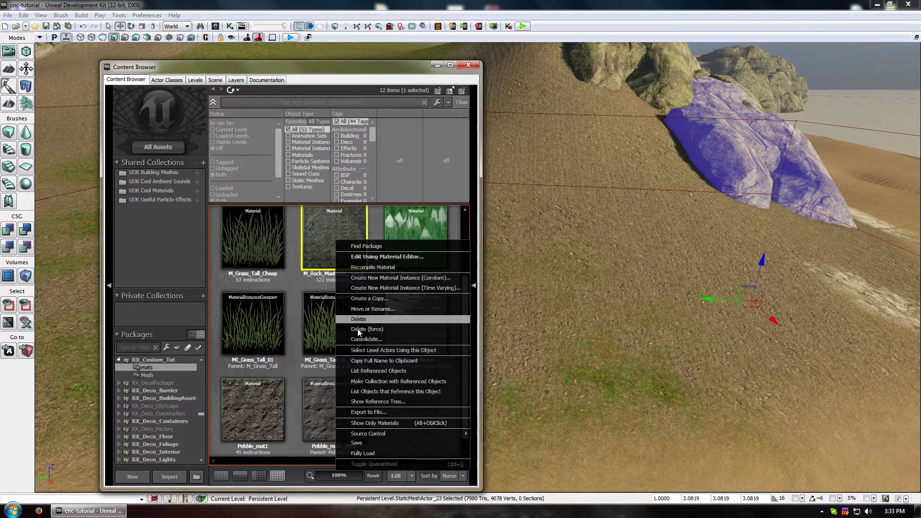
click(367, 298)
click(471, 263)
click(506, 294)
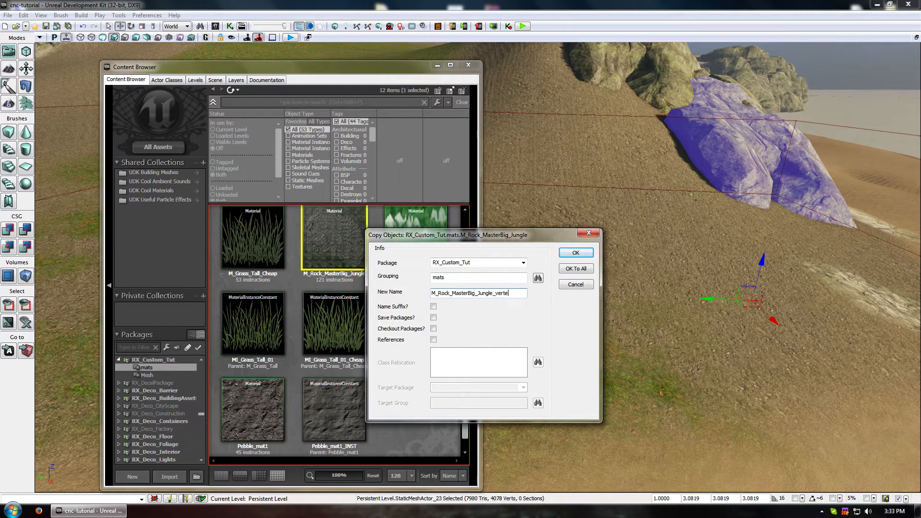
click(575, 252)
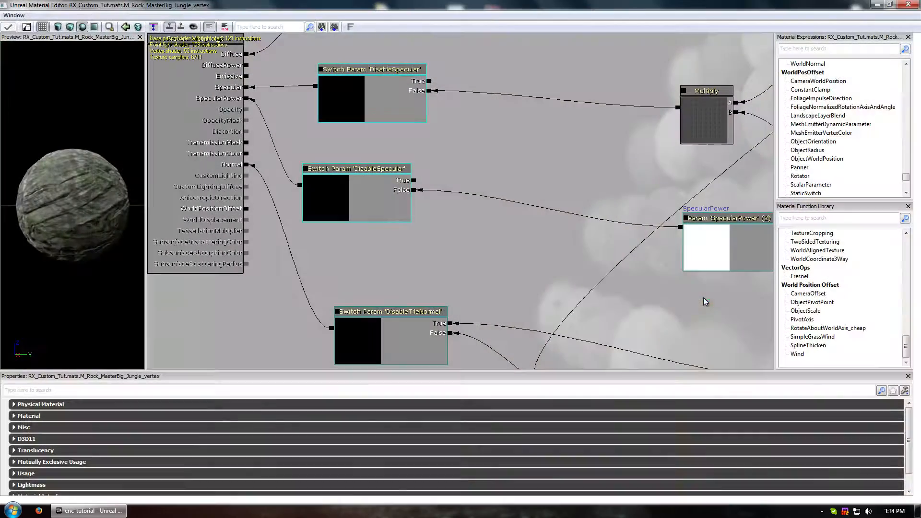
Select the whole diffuse node network in M_Rock_MasterBig_Jungle_vertex and move it up, away from the specular and normal nodes.
double_click(529, 7)
scroll(432, 173, down, 8)
drag(451, 109, 292, 211)
scroll(293, 211, down, 1)
drag(434, 214, 488, 230)
scroll(485, 231, up, 4)
drag(422, 222, 515, 247)
scroll(605, 242, down, 4)
scroll(513, 246, up, 2)
scroll(469, 197, down, 1)
drag(469, 204, 413, 229)
scroll(415, 233, down, 3)
ctrl+alt+drag(283, 99, 547, 234)
ctrl+drag(305, 177, 302, 120)
drag(336, 220, 339, 217)
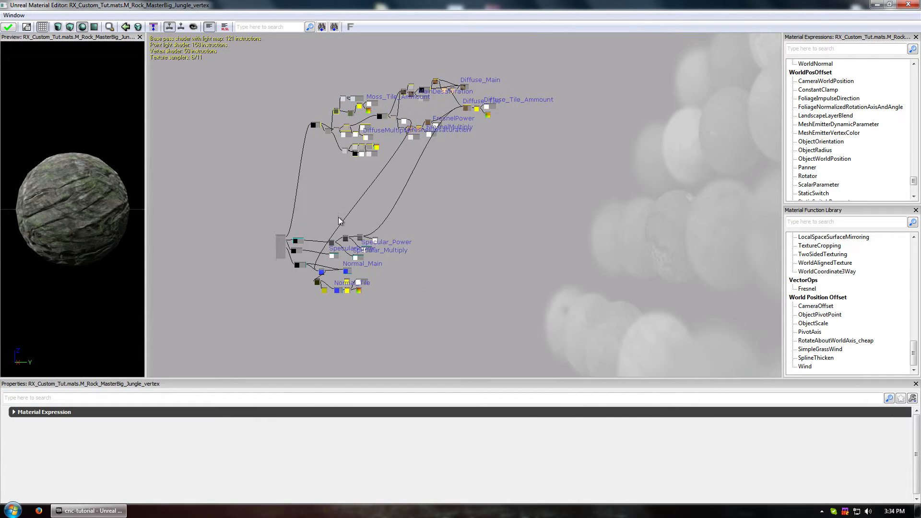
Line up the specular nodes in a row, with the Specular_Multiply and Specular_Power parameters directly beneath them.
click(430, 217)
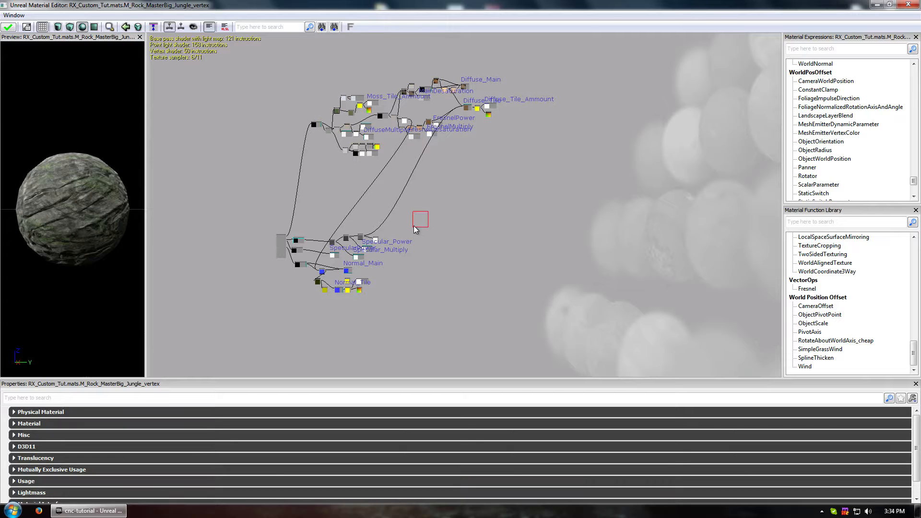
scroll(380, 246, up, 5)
click(313, 209)
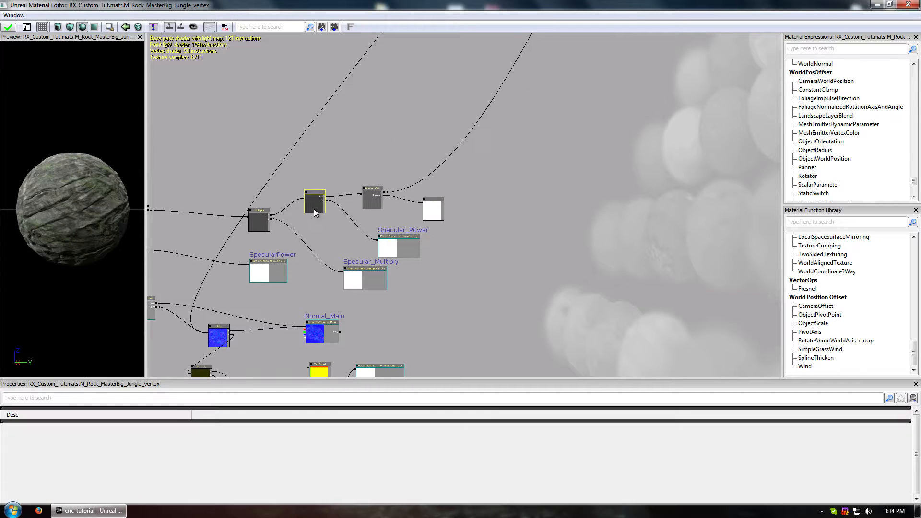
drag(314, 209, 313, 224)
click(369, 196)
drag(370, 196, 358, 214)
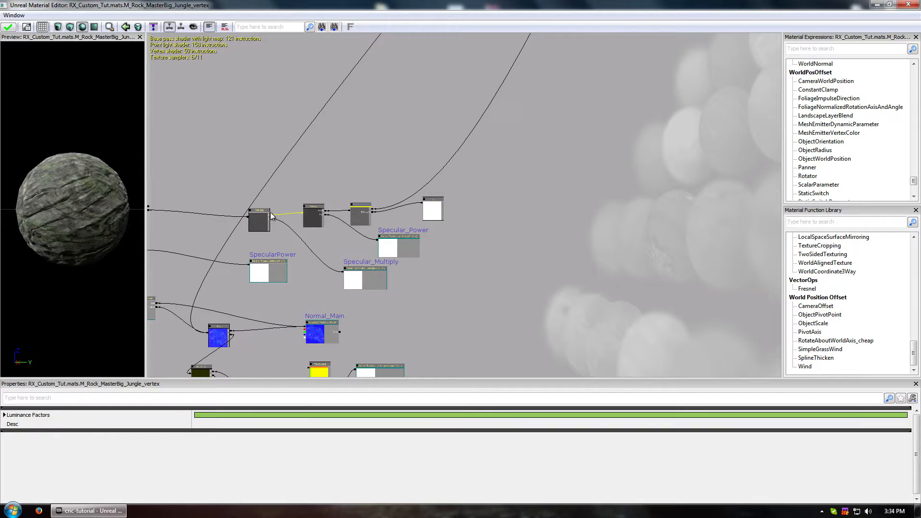
drag(255, 221, 262, 216)
click(370, 283)
drag(370, 286, 327, 254)
mouse_move(388, 251)
mouse_down()
mouse_move(355, 252)
mouse_move(375, 252)
mouse_up()
click(365, 220)
ctrl+drag(365, 220, 372, 221)
click(323, 178)
Move the specular chain up level with its DisableSpecular switch and place the SpecularPower parameter beside the other switch.
ctrl+alt+drag(242, 162, 454, 254)
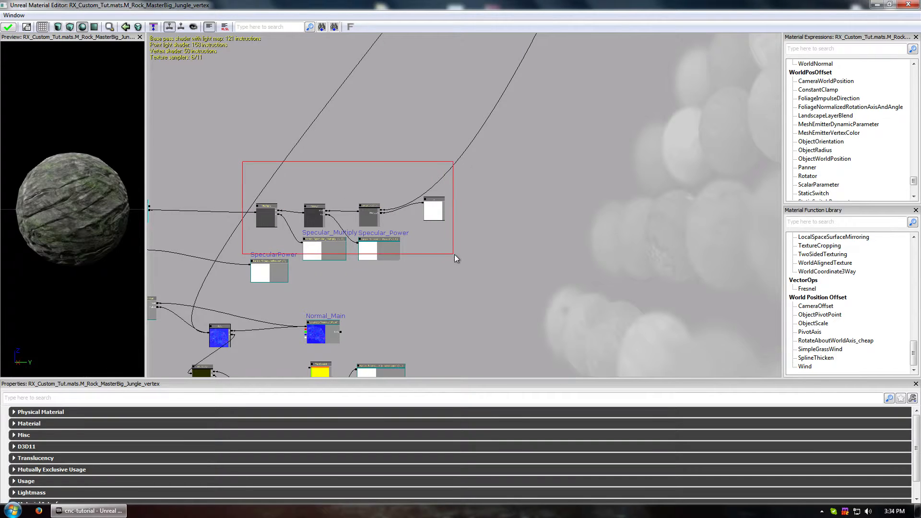
drag(268, 214, 279, 92)
drag(270, 192, 473, 263)
click(334, 287)
drag(334, 289, 412, 168)
drag(435, 205, 399, 141)
click(382, 212)
drag(281, 263, 332, 230)
drag(431, 274, 435, 225)
drag(497, 273, 416, 255)
Paste the copied vertex-colour blend nodes and place them in the free space below the diffuse network.
scroll(416, 262, down, 2)
drag(465, 239, 476, 385)
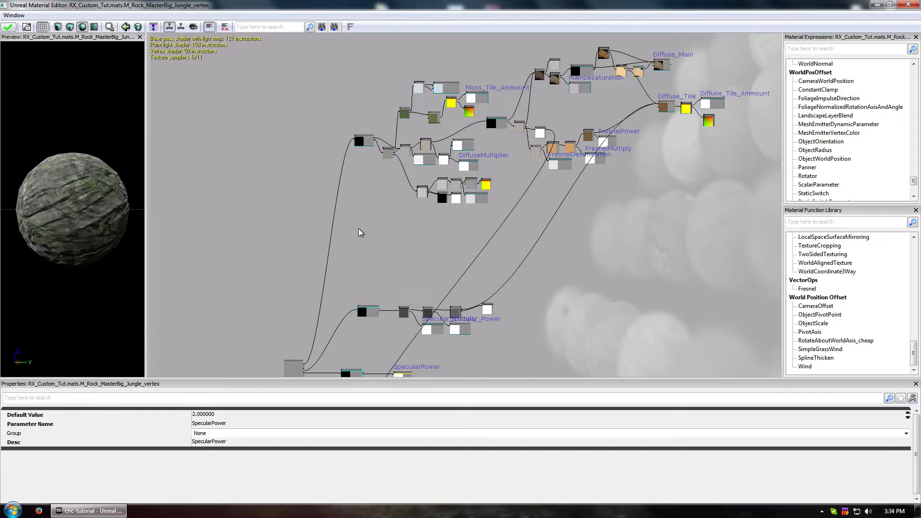
key(ctrl+v)
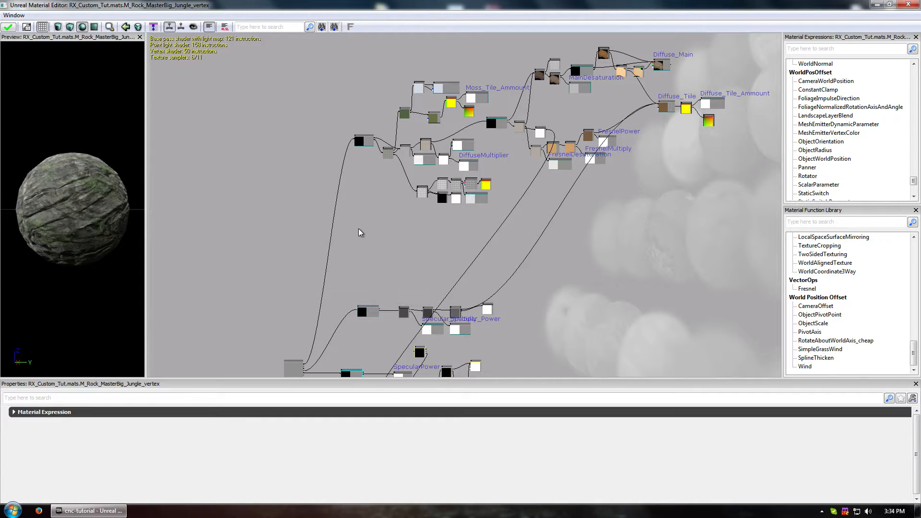
drag(426, 267, 388, 222)
drag(391, 311, 384, 262)
Connect the DisableMoss switch's output to input B of the pasted Lerp and reposition the Lerp.
scroll(336, 168, up, 5)
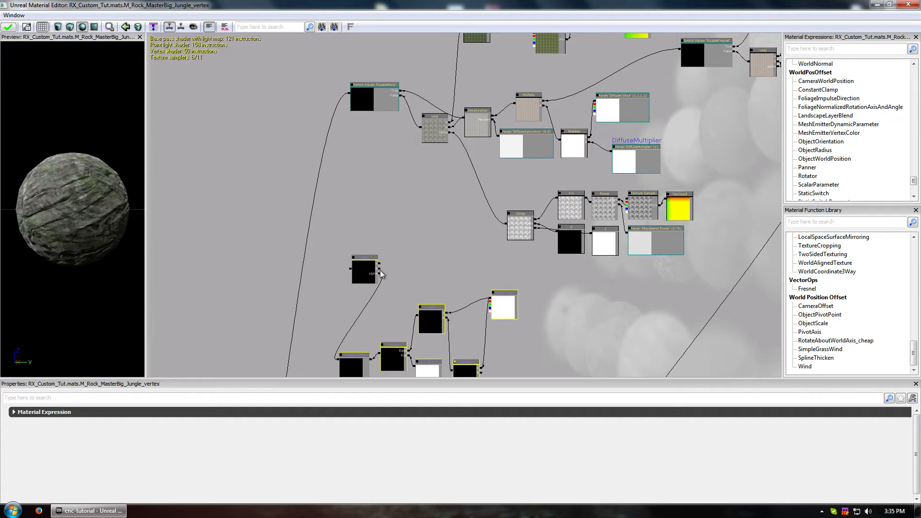
drag(379, 272, 350, 96)
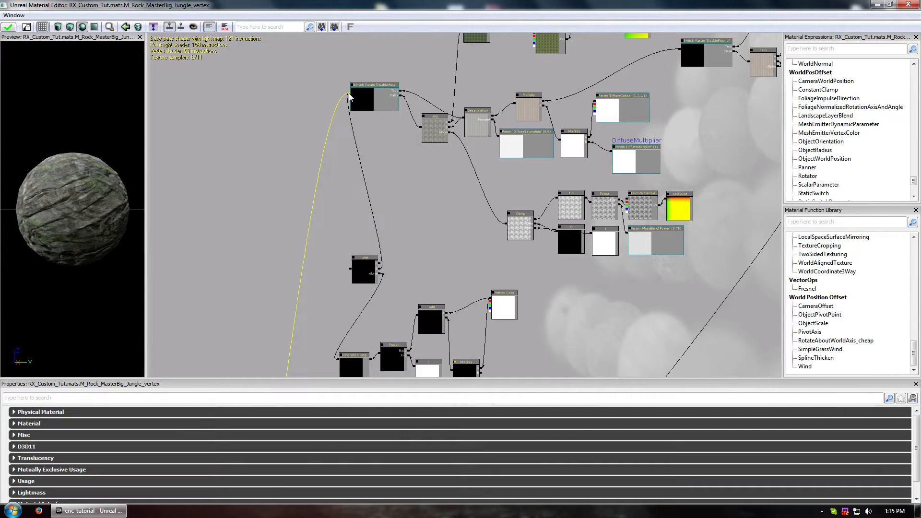
click(364, 276)
drag(366, 276, 376, 216)
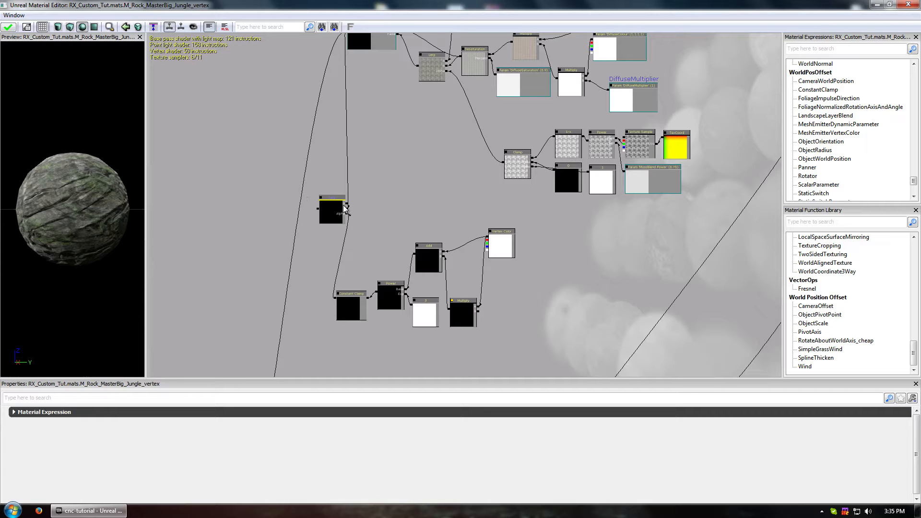
Find the Desaturation expression and add it to the graph below the DisableMoss switch.
drag(369, 200, 415, 251)
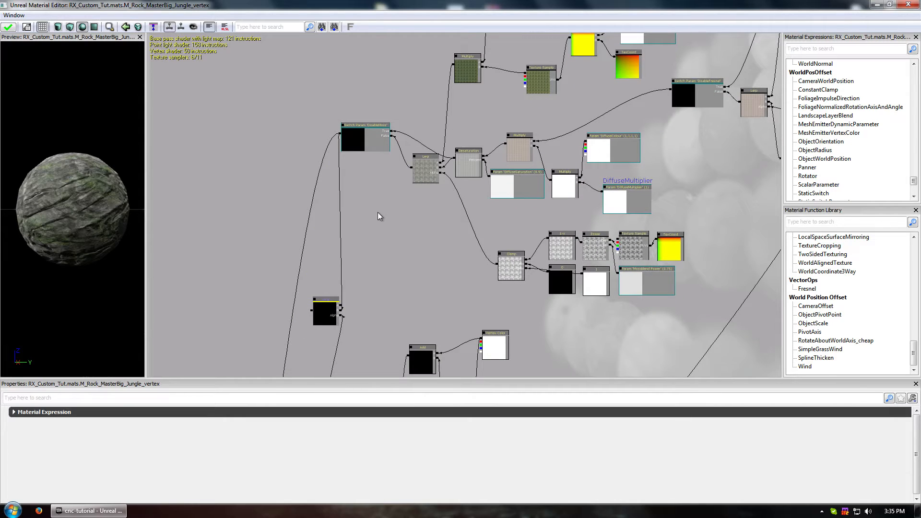
drag(419, 243, 426, 263)
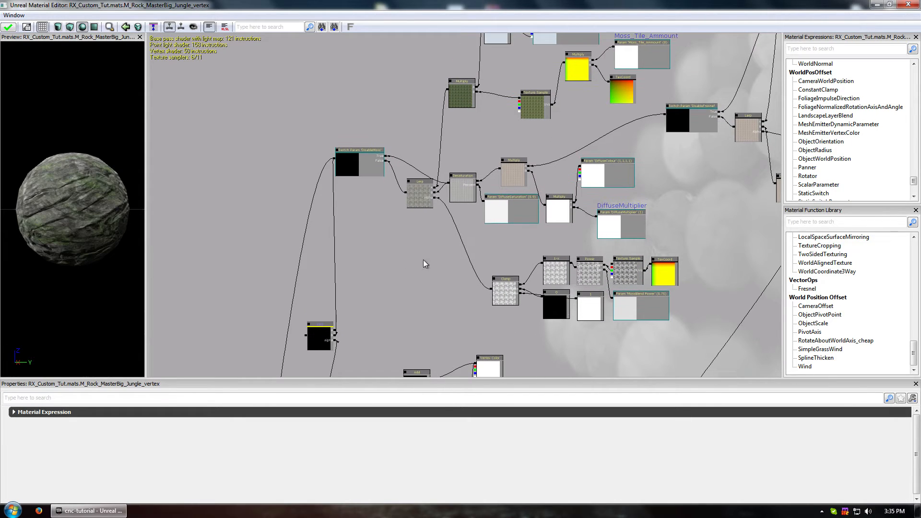
click(850, 50)
text(de)
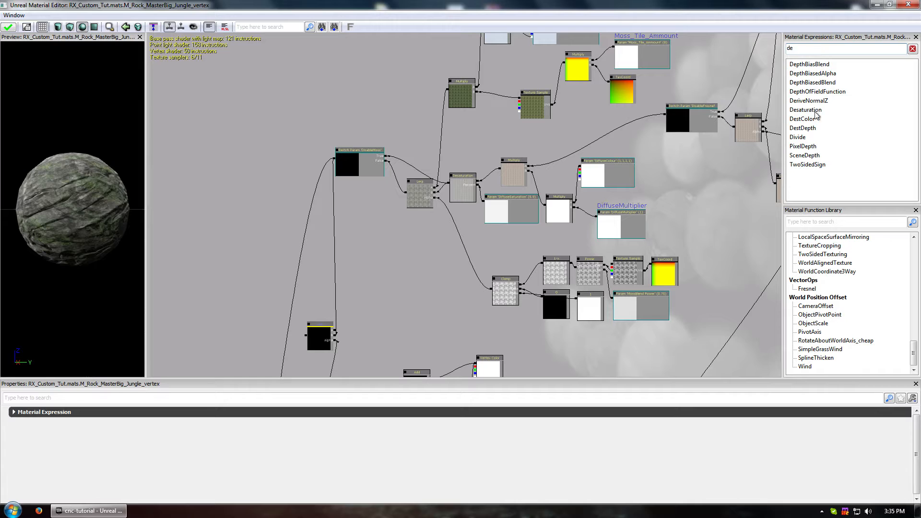
click(810, 111)
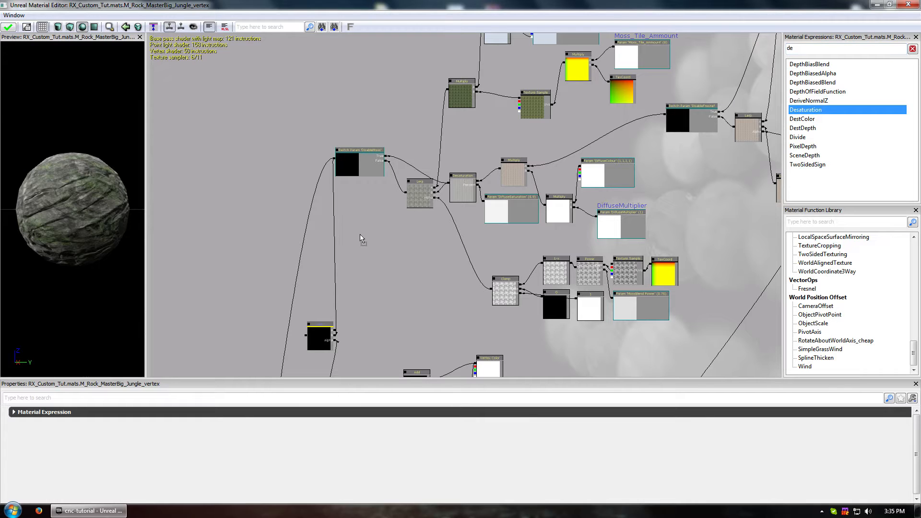
click(376, 238)
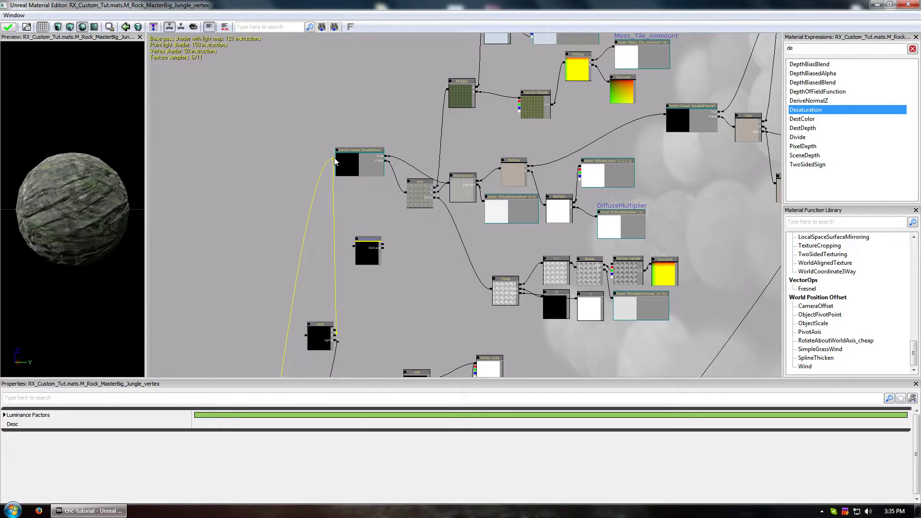
Move the new Desaturation node beside the vertex-colour nodes, feed it from the DisableMoss switch and connect it to the Multiply's B input.
click(309, 172)
drag(335, 159, 469, 363)
click(366, 257)
drag(383, 174, 550, 333)
drag(593, 301, 595, 264)
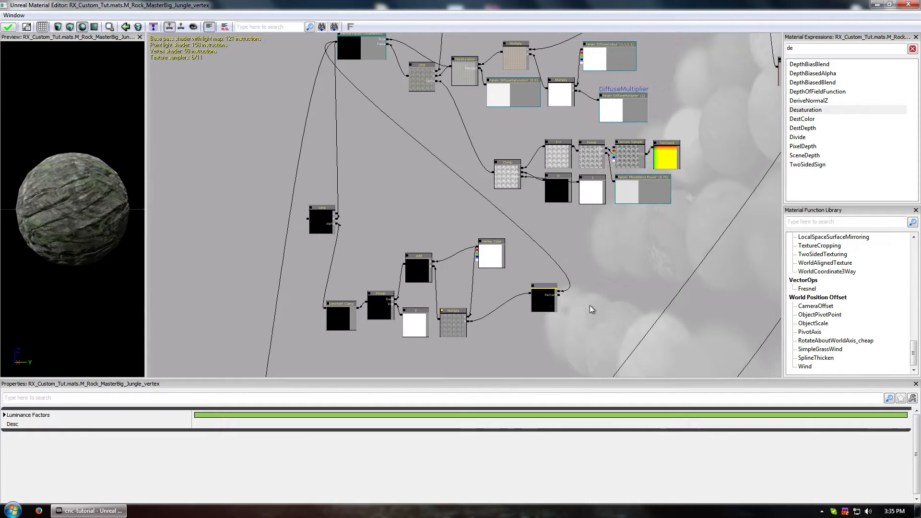
drag(540, 296, 540, 293)
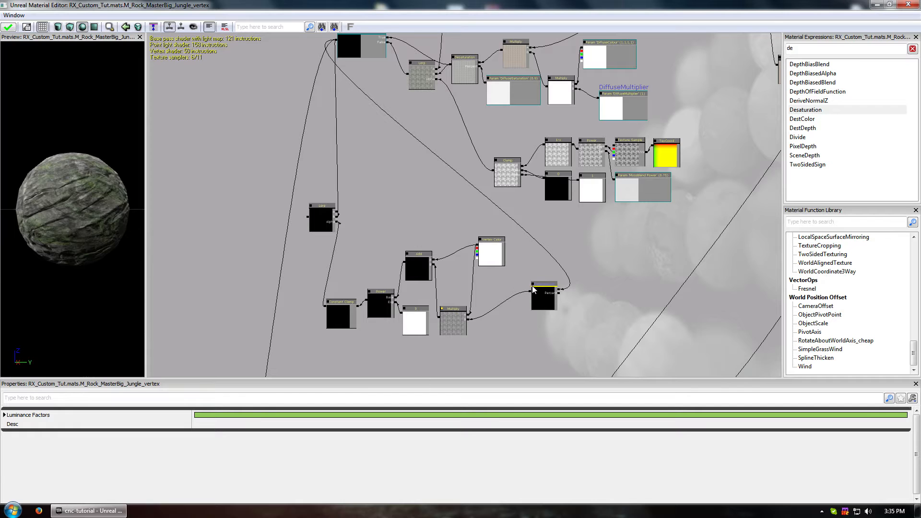
Set the new Desaturation node's Luminance Factors to a tan yellow with saturation 0.70 and value 0.59.
scroll(540, 293, up, 5)
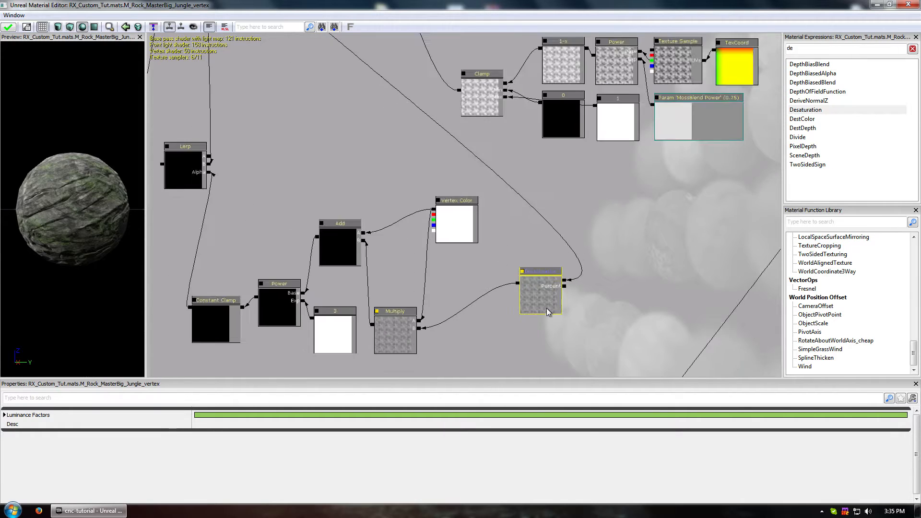
drag(578, 321, 564, 307)
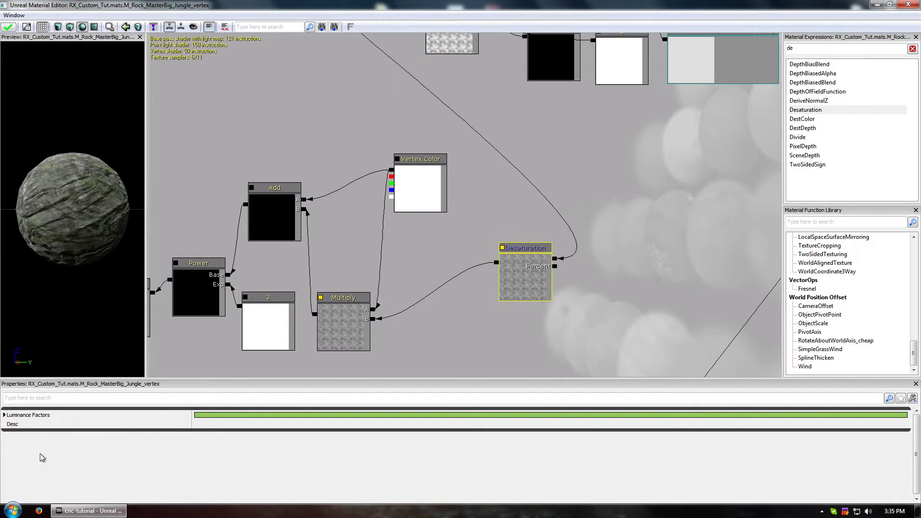
click(228, 415)
drag(445, 249, 445, 231)
click(466, 240)
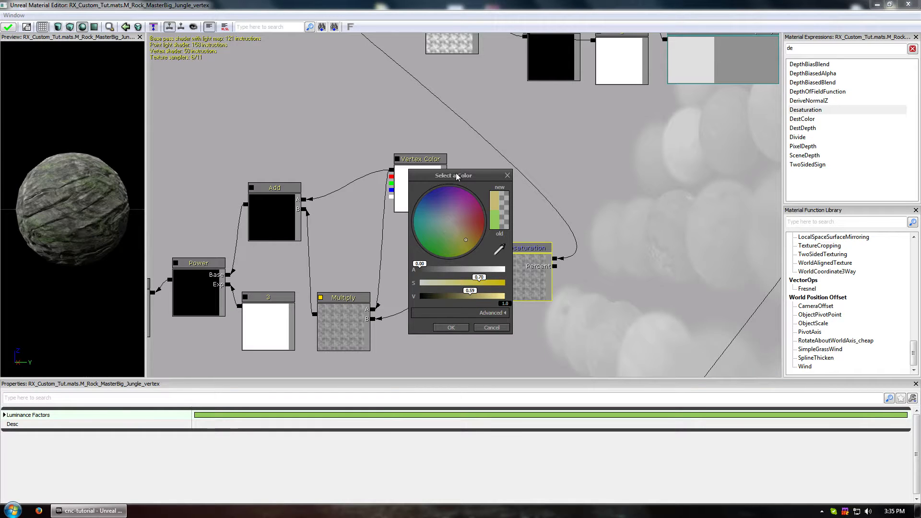
click(507, 176)
drag(527, 268, 504, 263)
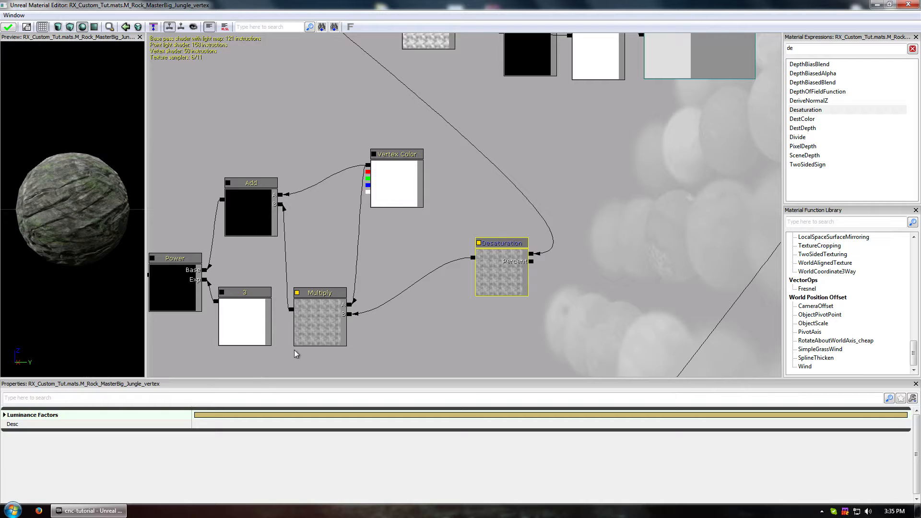
Switch the Vertex Color links to the Add and Multiply nodes over to the red channel output.
drag(452, 335, 576, 317)
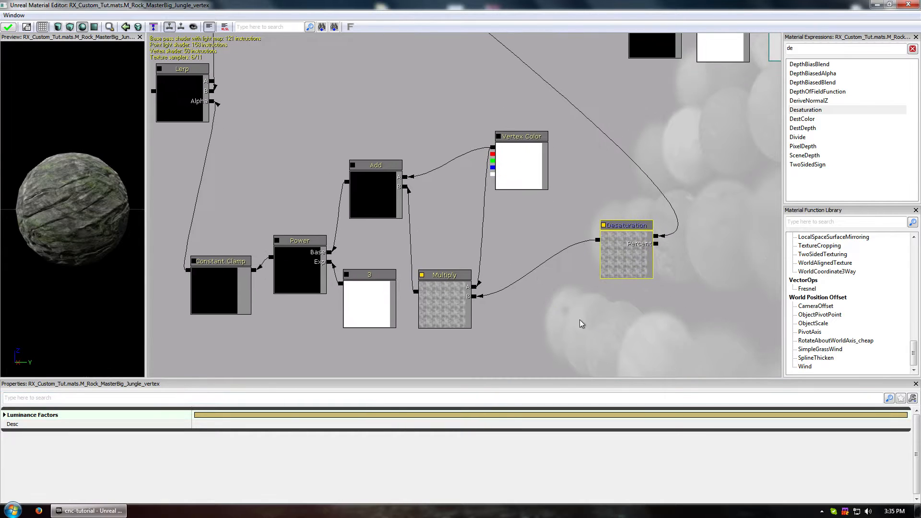
drag(479, 151, 473, 156)
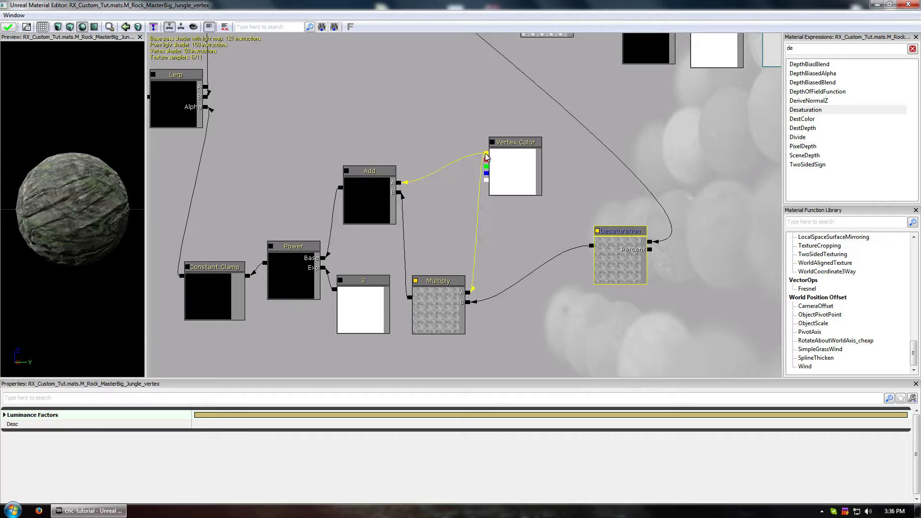
click(486, 157)
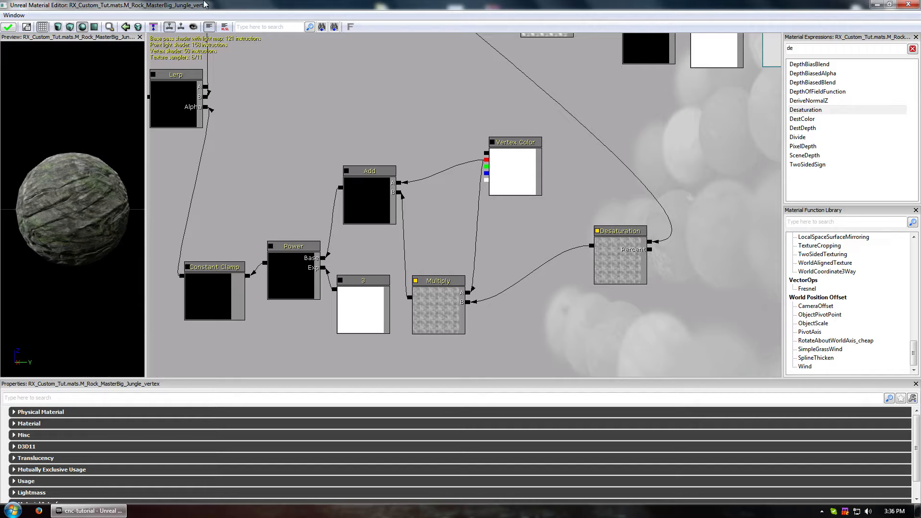
Duplicate the MossColour parameter with its Multiply node and place the copies beside the vertex-blend Lerp.
drag(270, 147, 328, 302)
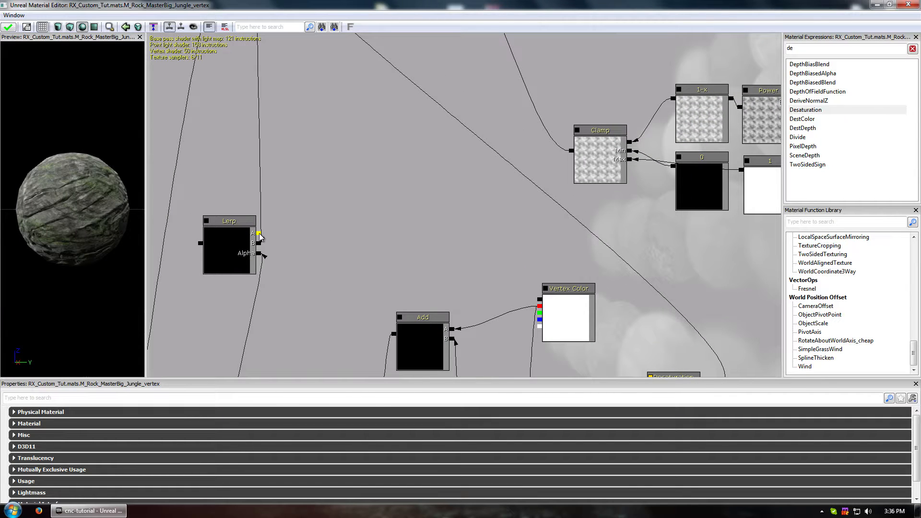
drag(307, 239, 285, 136)
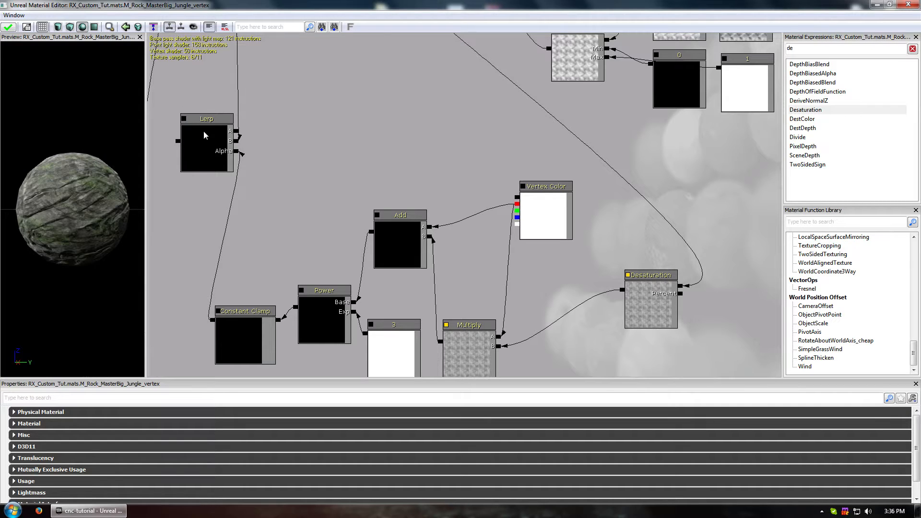
drag(249, 136, 388, 372)
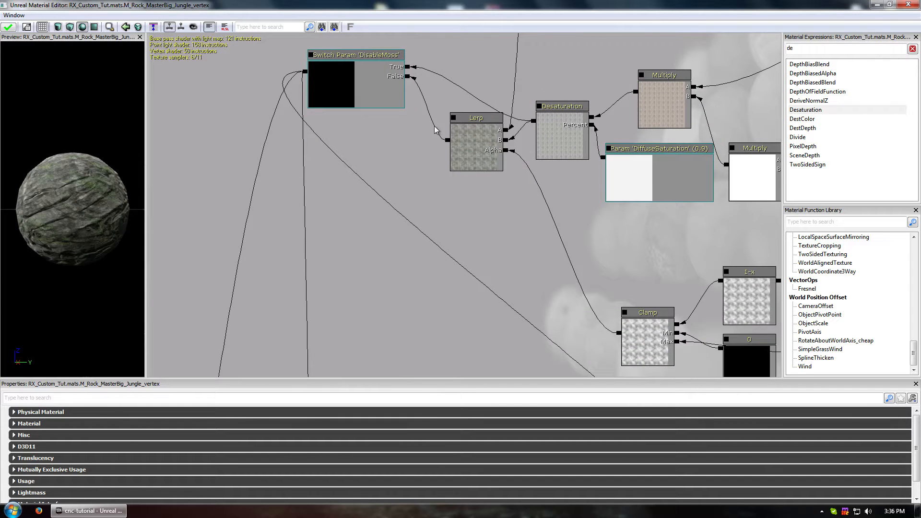
click(658, 99)
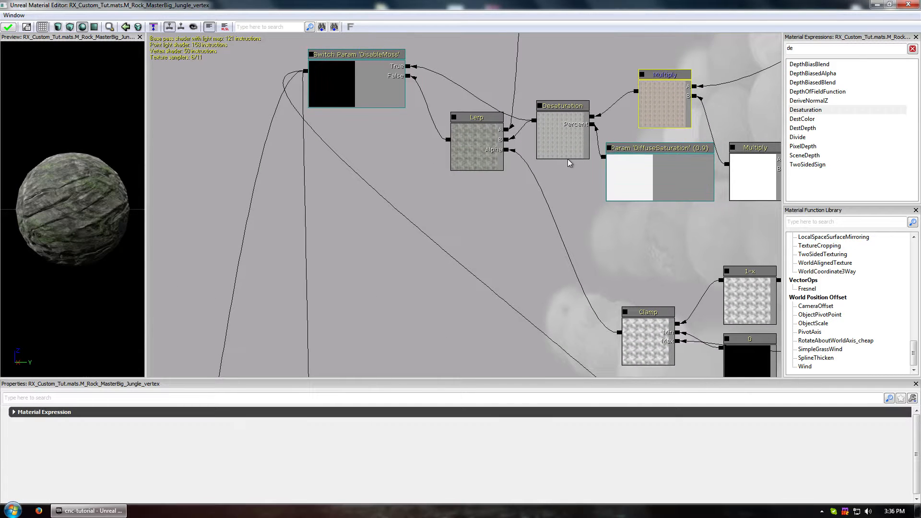
drag(570, 204, 338, 297)
drag(520, 102, 468, 334)
click(444, 139)
ctrl+click(367, 144)
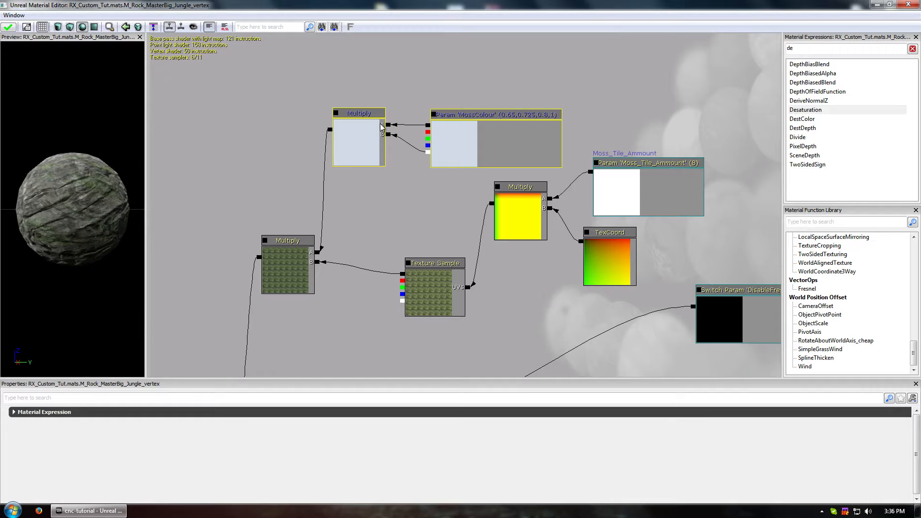
key(ctrl+w)
drag(384, 140, 305, 219)
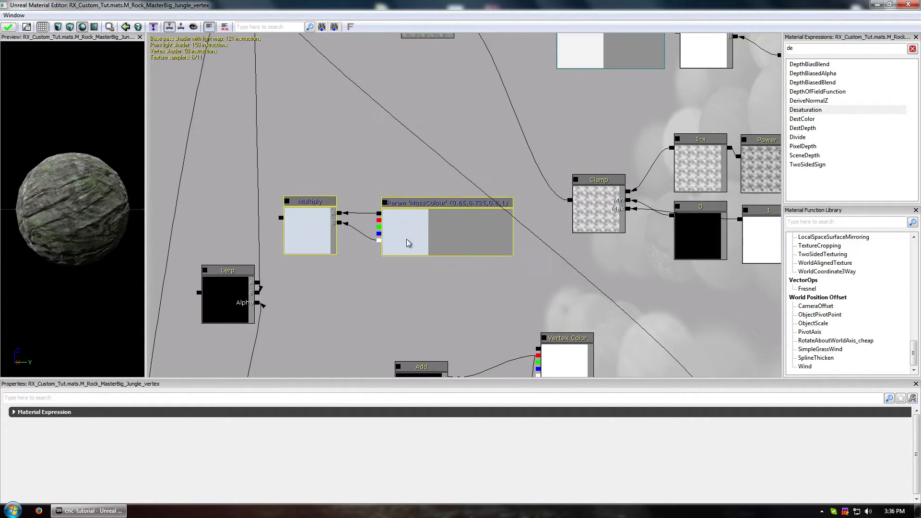
Rewire the copied Multiply so its A input takes the DisableMoss switch output and only its B input takes the MossColour copy.
click(392, 234)
right_click(380, 240)
click(403, 233)
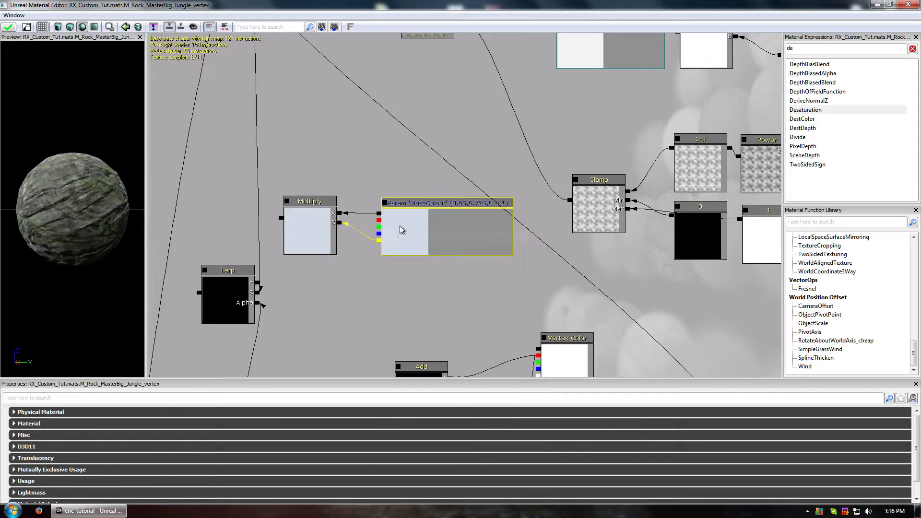
right_click(342, 214)
click(360, 202)
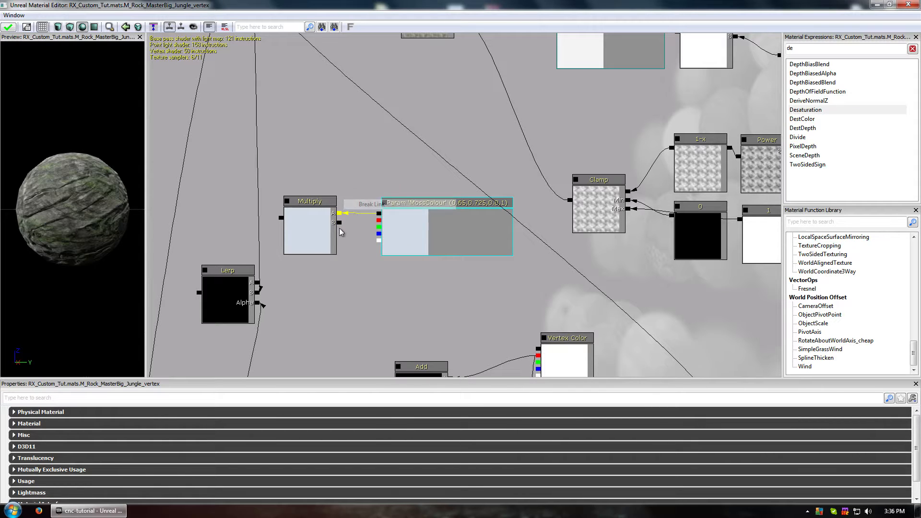
drag(339, 223, 255, 71)
drag(298, 307, 325, 200)
drag(283, 138, 289, 227)
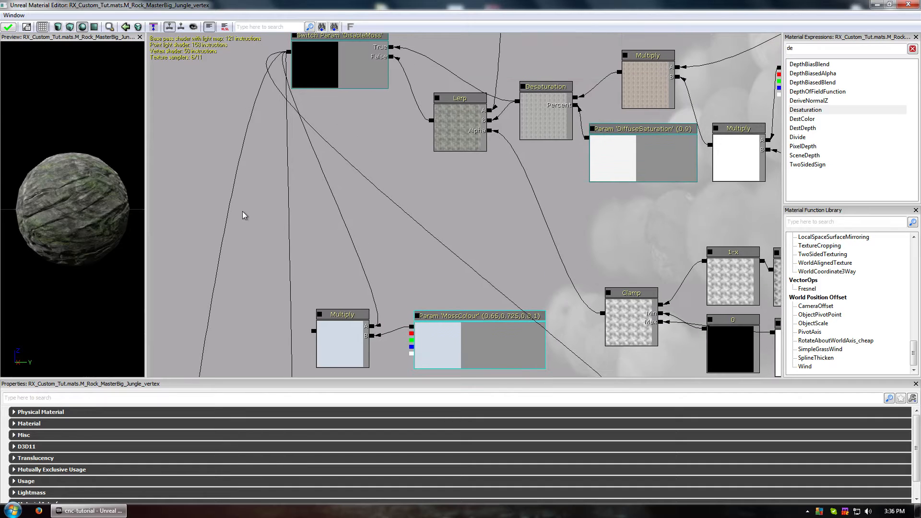
drag(257, 268, 230, 199)
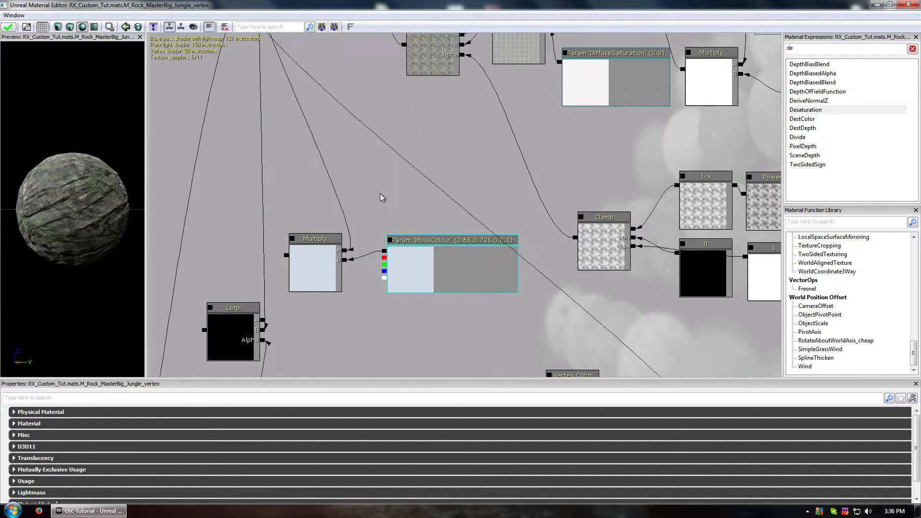
Rename the copied MossColour parameter as 'wet rock colour'.
click(415, 271)
click(260, 416)
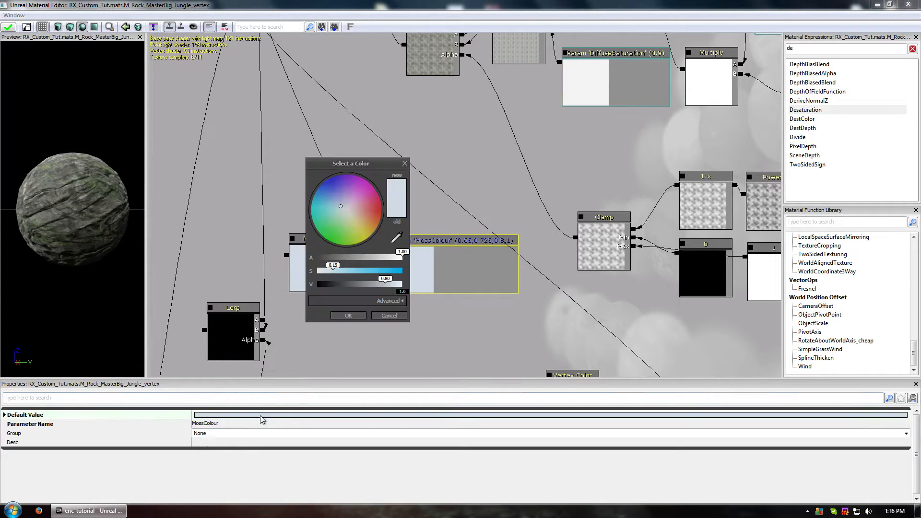
click(414, 218)
click(408, 238)
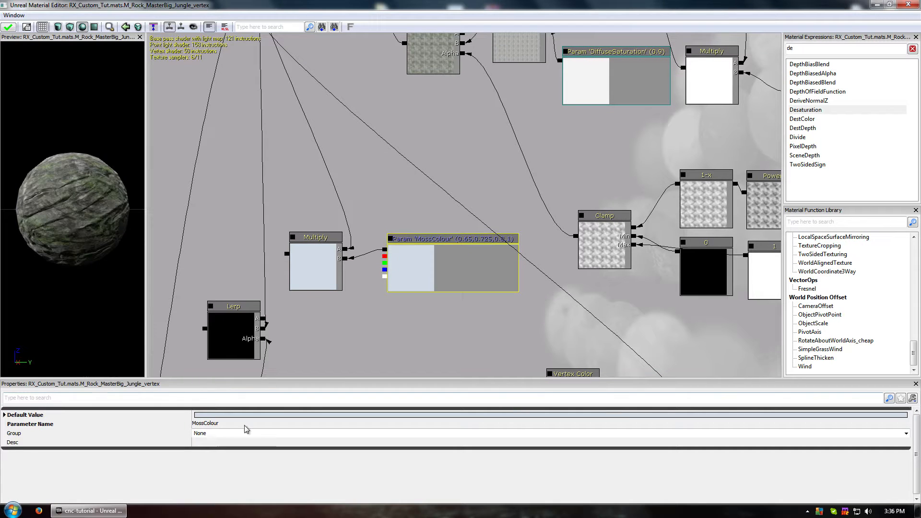
click(216, 424)
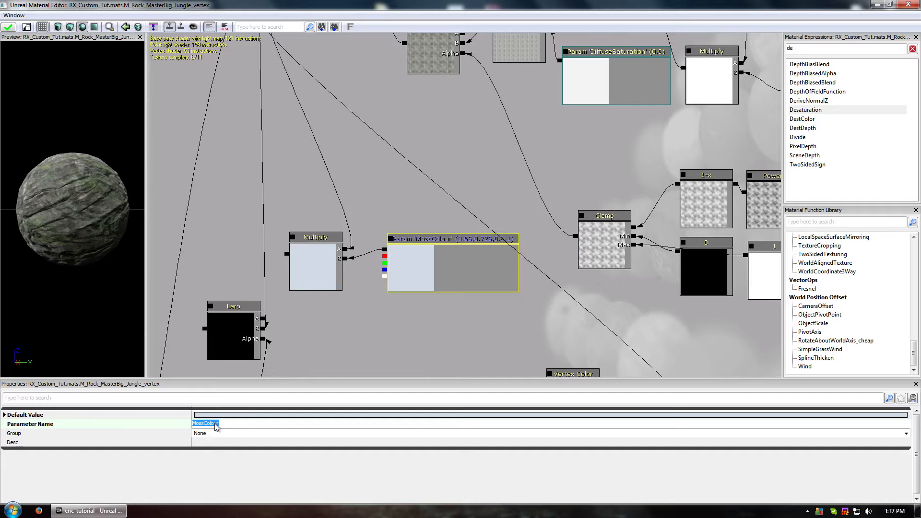
key(BackSpace)
text(et rock c)
Connect the wet rock colour Multiply to the Lerp's A input and the Lerp's output to the material's Diffuse input.
drag(288, 254, 262, 320)
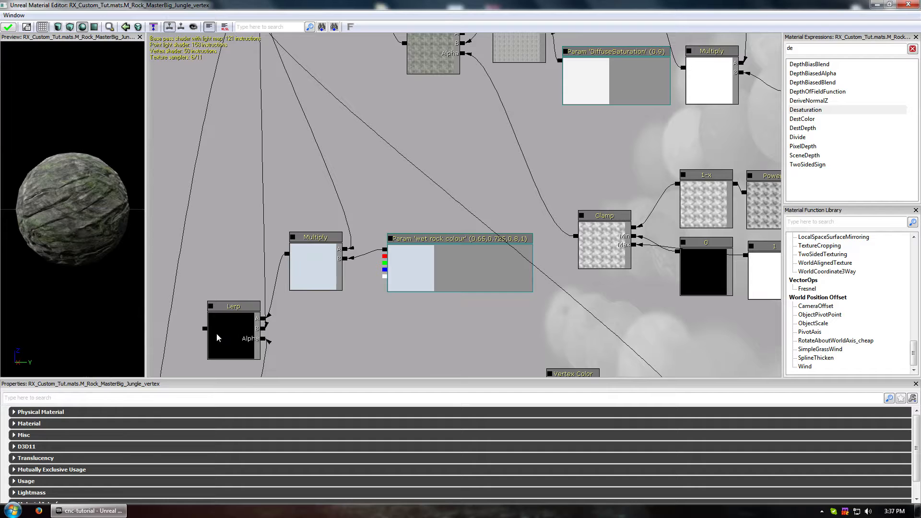
drag(233, 189, 360, 123)
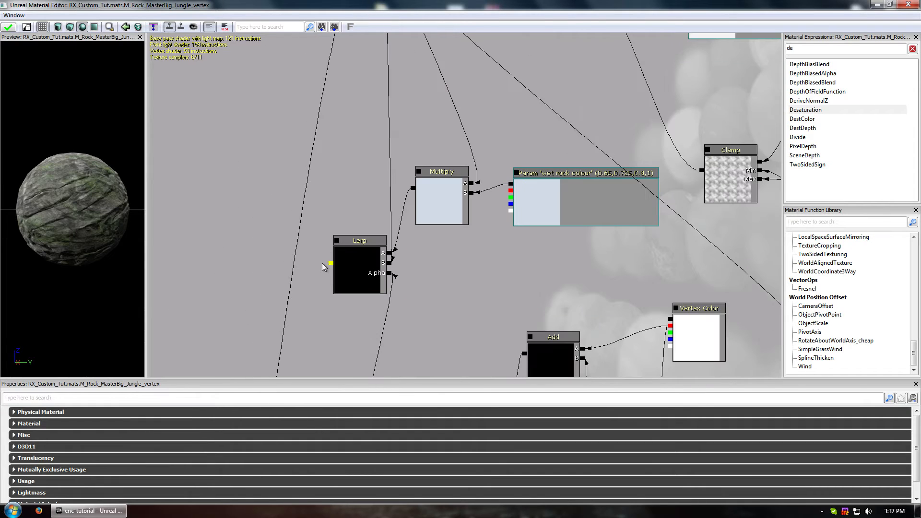
scroll(350, 144, down, 3)
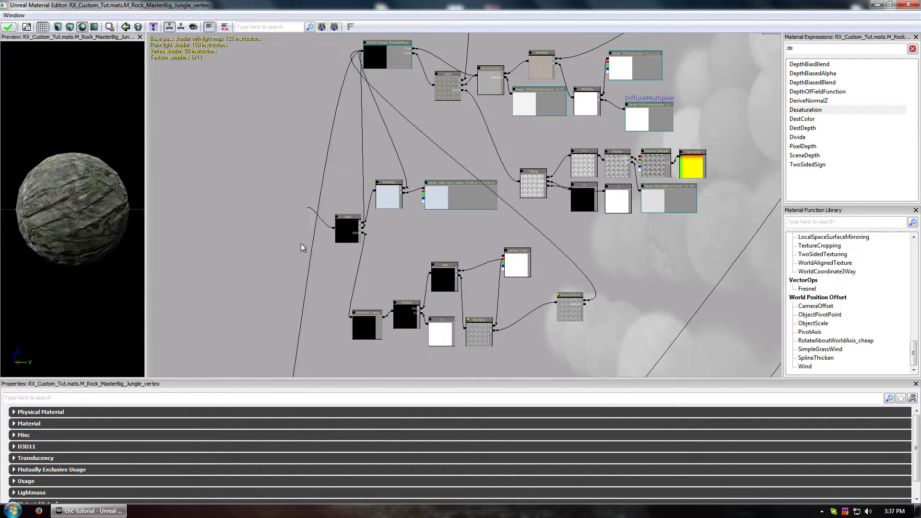
scroll(305, 220, down, 3)
scroll(288, 255, up, 6)
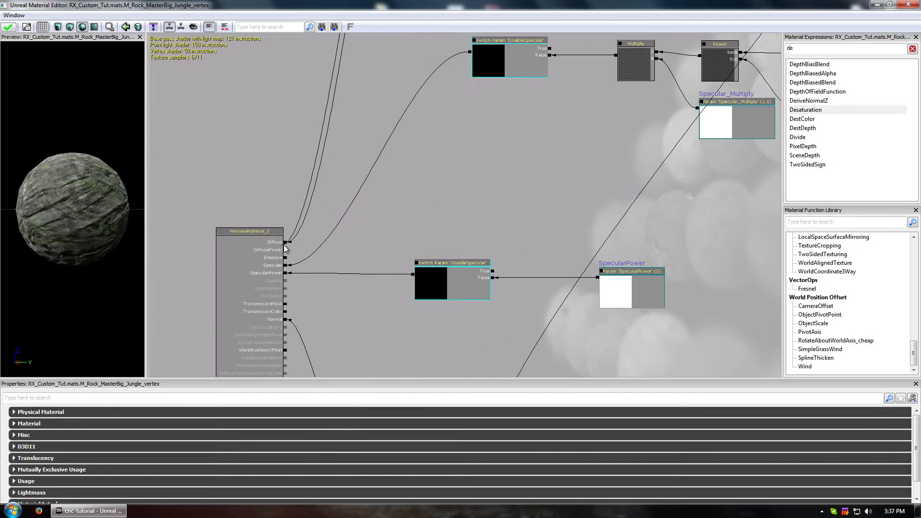
drag(478, 170, 218, 312)
drag(222, 180, 344, 375)
drag(382, 261, 313, 304)
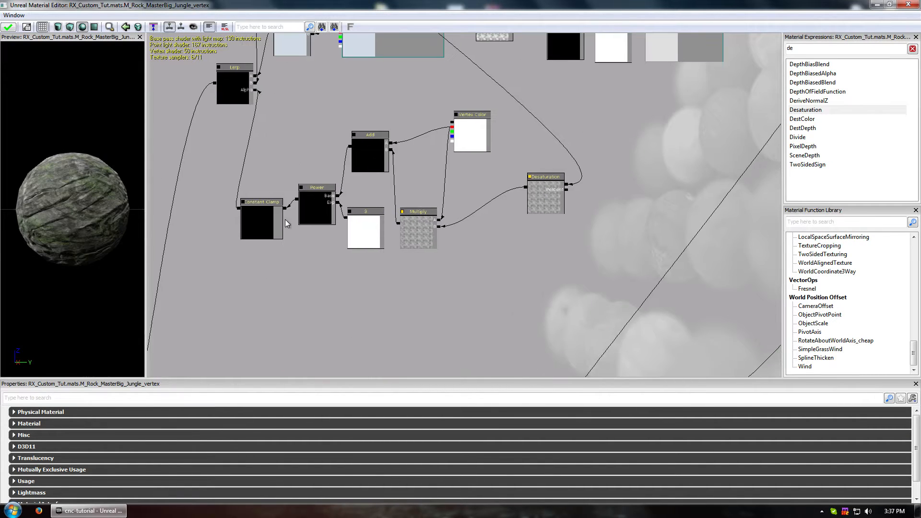
Duplicate the Lerp, Constant Clamp, Power, Add, constant 3, Vertex Color and Desaturation nodes and place the copies by the specular nodes.
ctrl+click(244, 88)
ctrl+click(265, 214)
ctrl+click(316, 197)
ctrl+click(367, 153)
ctrl+click(360, 230)
ctrl+drag(407, 231, 408, 228)
ctrl+click(468, 139)
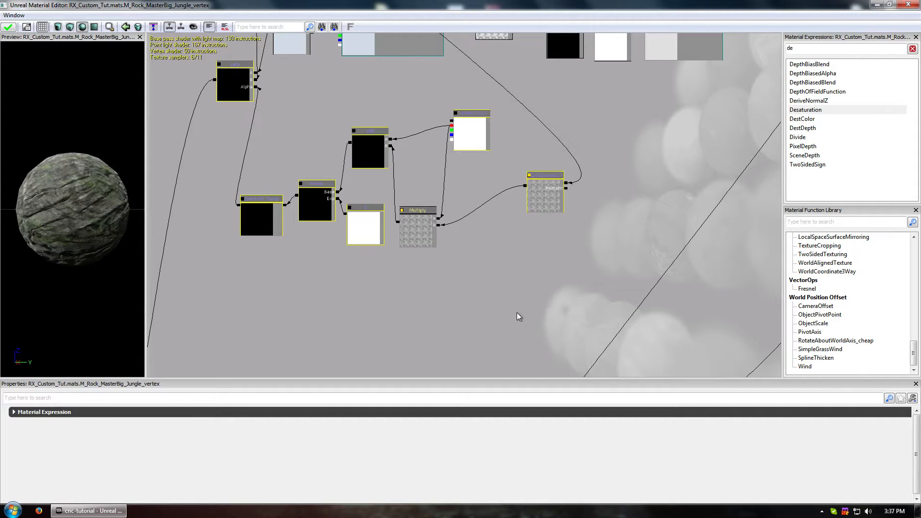
key(ctrl+w)
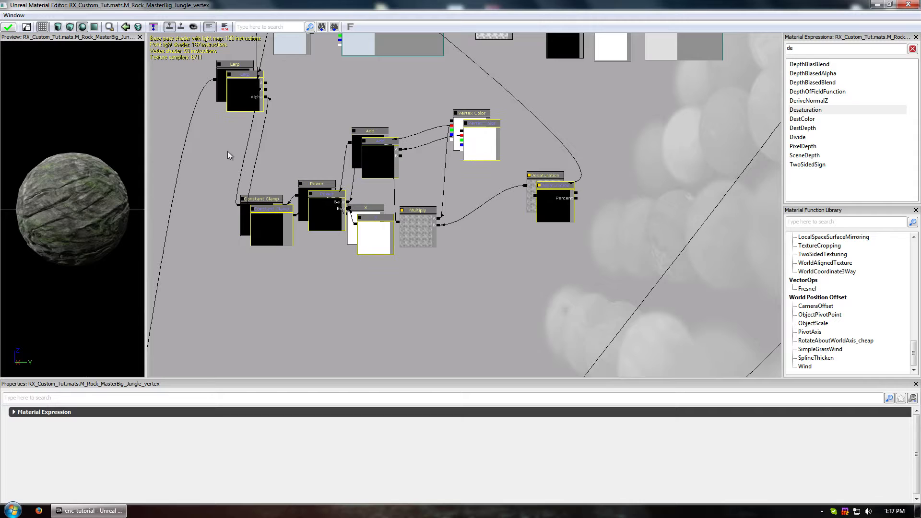
ctrl+drag(238, 98, 184, 202)
drag(548, 266, 270, 267)
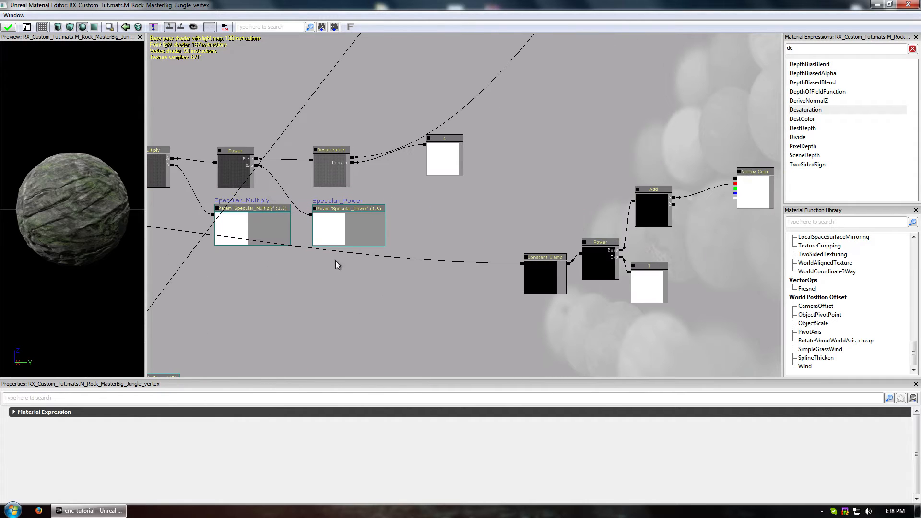
drag(670, 269, 566, 269)
Delete the duplicated vertex-colour nodes except the Lerp and feed that Lerp's Alpha from the original Constant Clamp.
ctrl+alt+drag(334, 167, 687, 353)
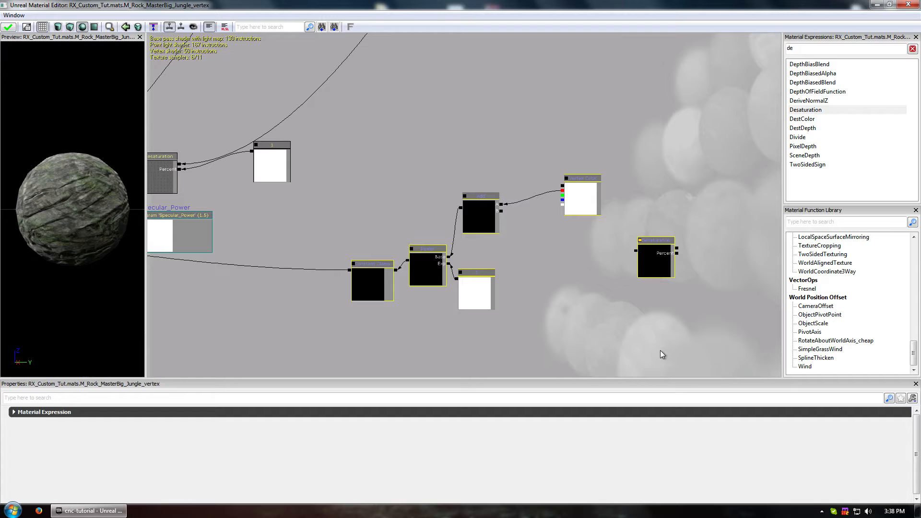
key(Delete)
scroll(461, 198, down, 3)
drag(270, 246, 609, 279)
scroll(420, 254, up, 2)
drag(381, 226, 408, 202)
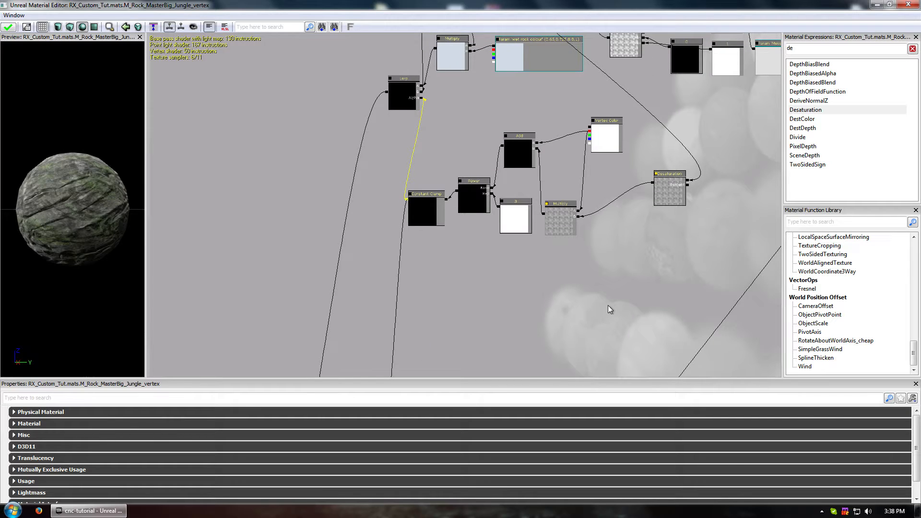
Move the copied Lerp beside the DisableSpecular switch and connect the switch's output to the Lerp's B input.
drag(603, 304, 555, 160)
scroll(479, 222, up, 2)
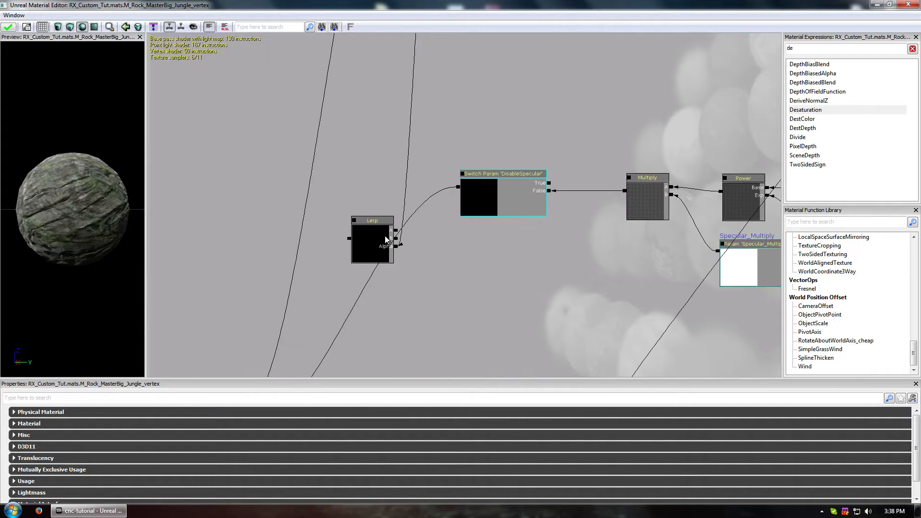
drag(377, 234, 460, 186)
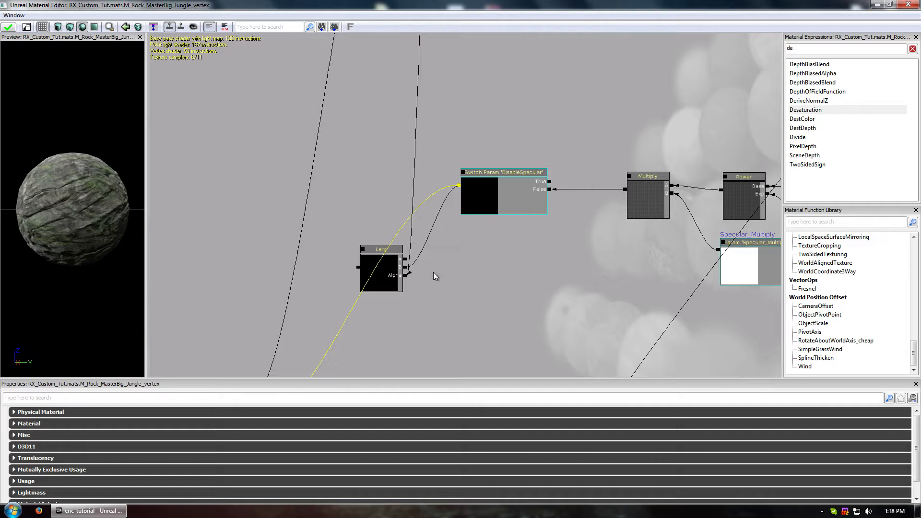
Duplicate the wet rock colour parameter with its Multiply node and place the copies above the DisableSpecular switch.
drag(574, 181, 489, 362)
drag(491, 113, 482, 355)
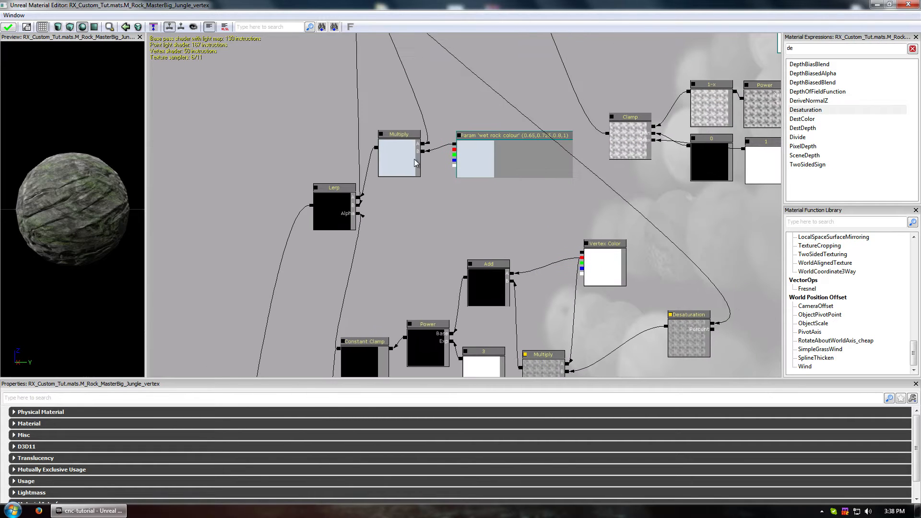
click(478, 148)
ctrl+click(399, 169)
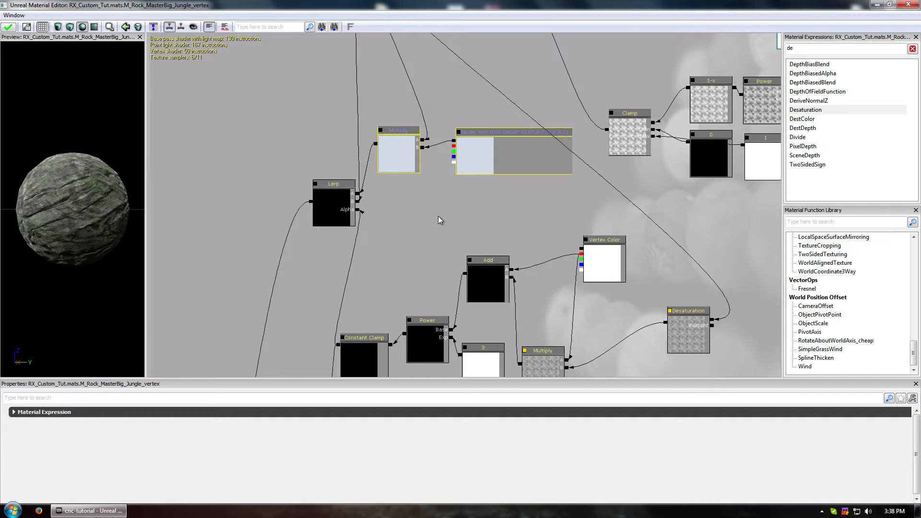
key(ctrl+w)
mouse_move(391, 170)
ctrl+mouse_down()
mouse_move(378, 378)
mouse_move(380, 309)
mouse_move(360, 288)
mouse_move(360, 299)
mouse_move(371, 128)
mouse_move(376, 164)
ctrl+mouse_up()
Wire the copied Multiply between the DisableSpecular output and the Lerp's A input, and route the Lerp's output to the material's Specular.
drag(455, 99, 374, 233)
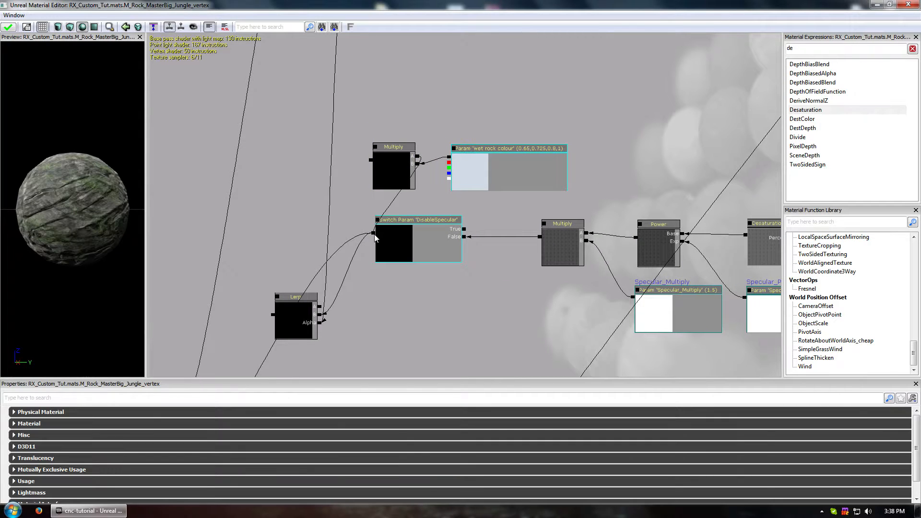
drag(372, 160, 320, 307)
drag(372, 235, 273, 318)
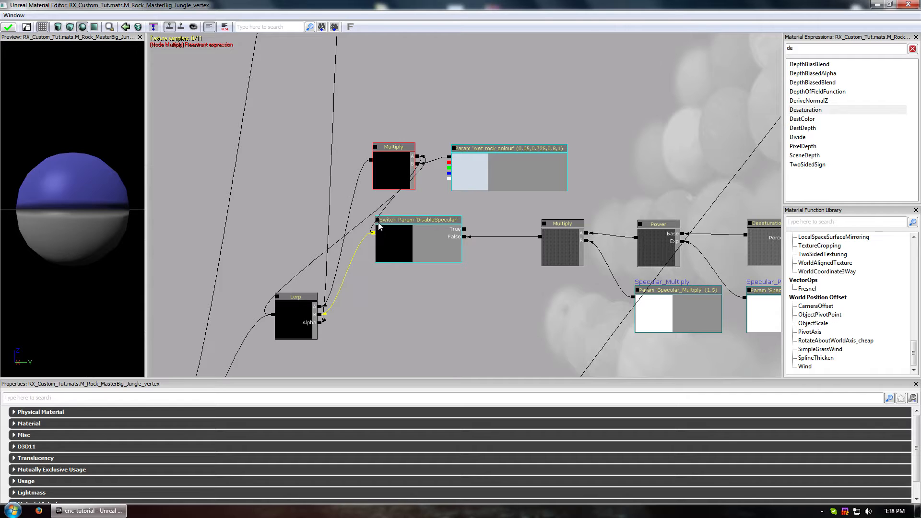
Rename the copied colour parameter beside the DisableSpecular switch as 'wet rock spec'.
click(482, 157)
click(215, 424)
click(216, 425)
drag(233, 425, 219, 425)
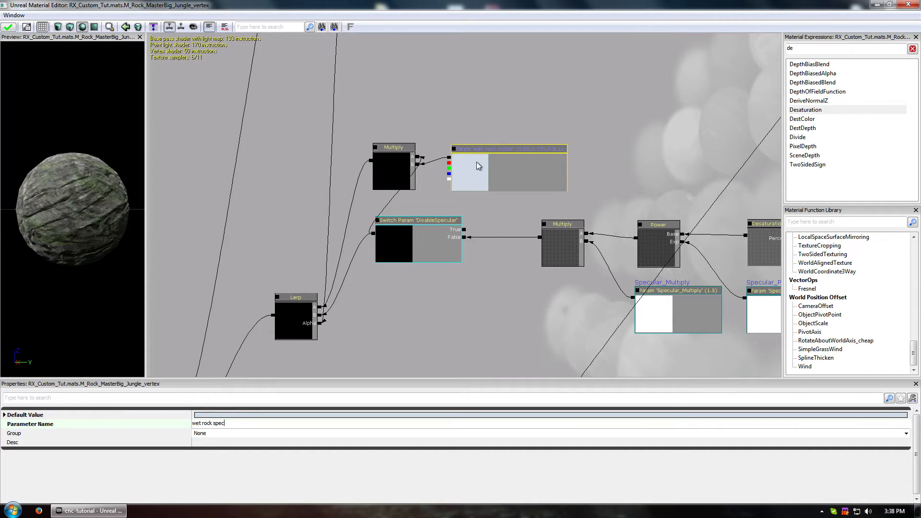
Darken the default colour of the wet rock colour parameter to a mid blue-grey.
mouse_move(517, 175)
mouse_down()
mouse_move(561, 210)
mouse_move(408, 335)
mouse_move(479, 296)
mouse_up()
click(448, 102)
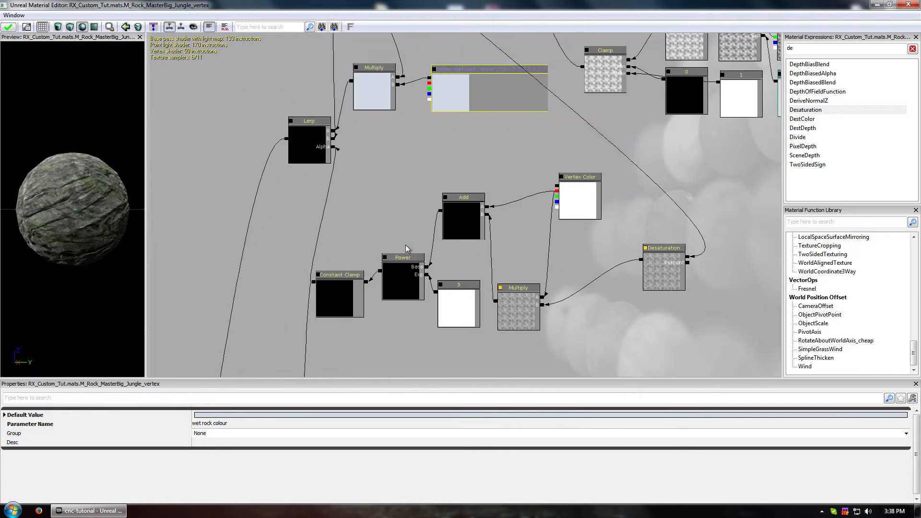
click(259, 415)
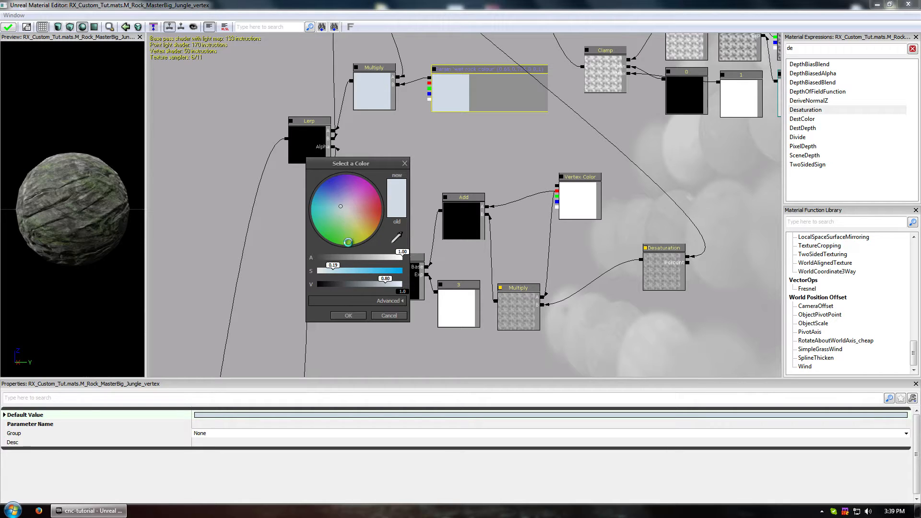
click(348, 316)
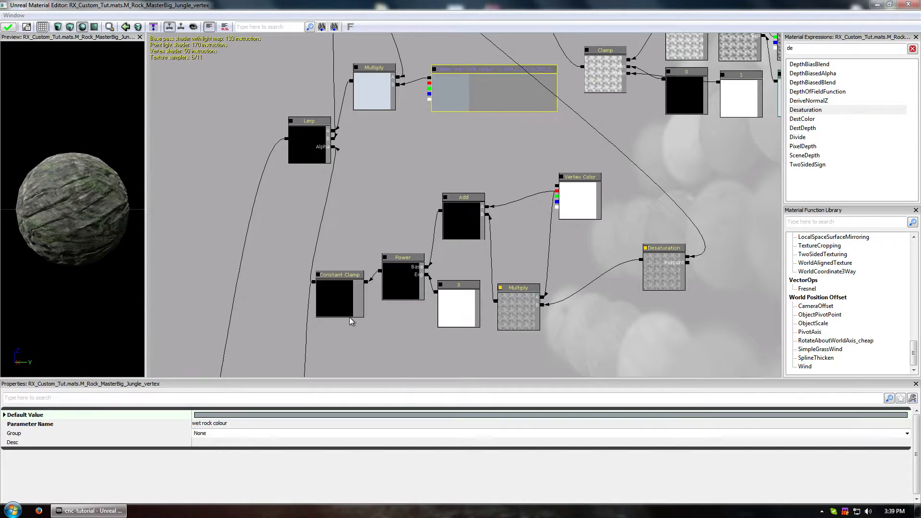
Set the default colour of the wet rock spec parameter to near-white with saturation 0.02.
drag(380, 166, 477, 153)
click(551, 174)
drag(566, 295, 493, 315)
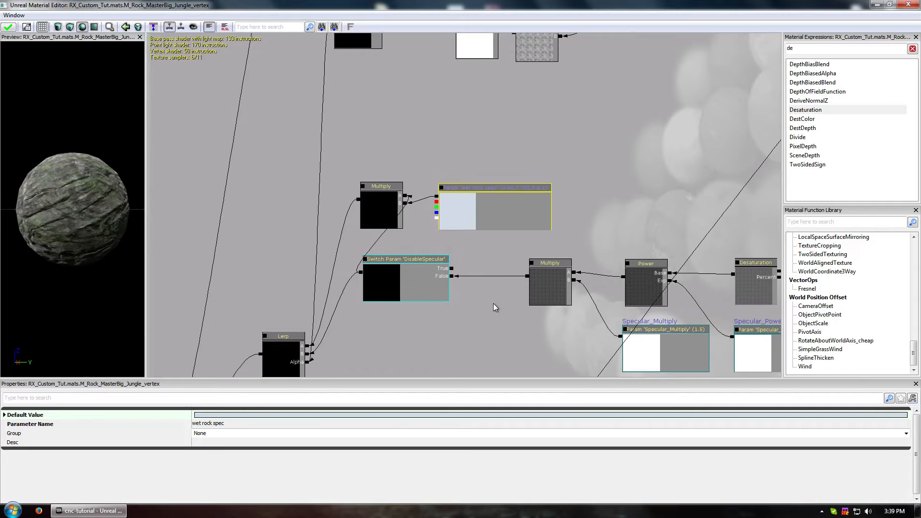
drag(429, 311, 465, 243)
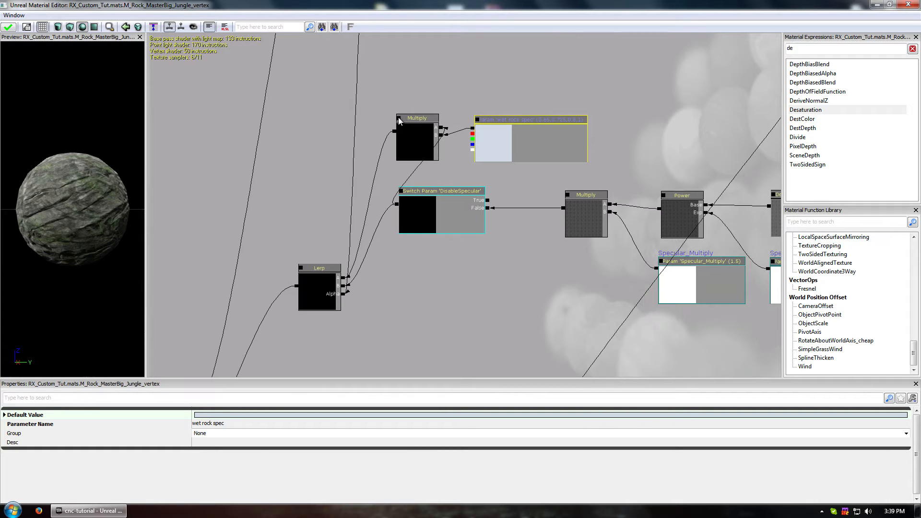
drag(550, 203, 281, 135)
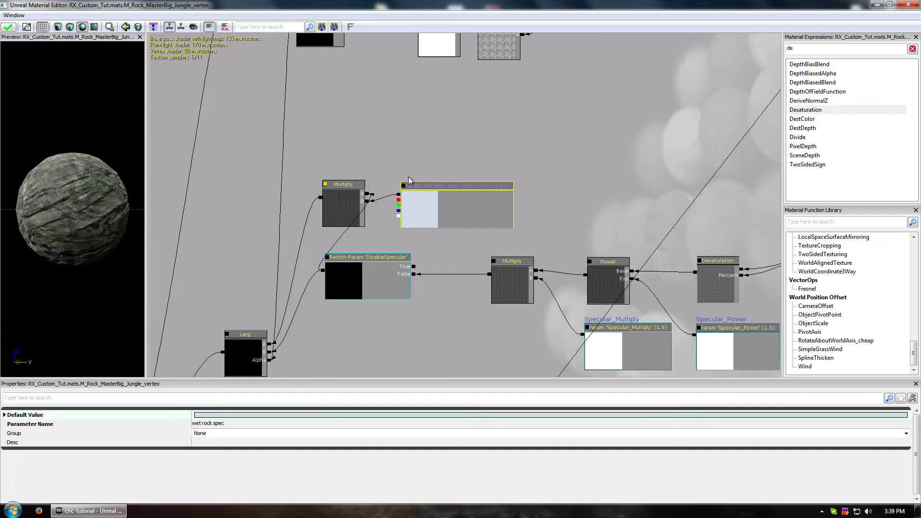
click(245, 411)
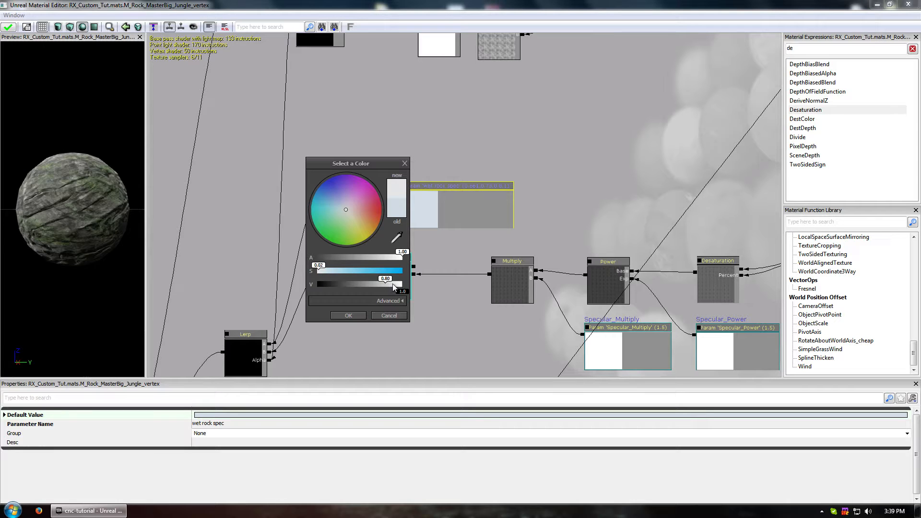
click(358, 315)
Look over the SpecularPower and normal-map nodes that feed the material.
drag(483, 239, 529, 234)
drag(580, 165, 389, 188)
drag(338, 305, 450, 167)
scroll(450, 167, down, 5)
drag(401, 293, 394, 204)
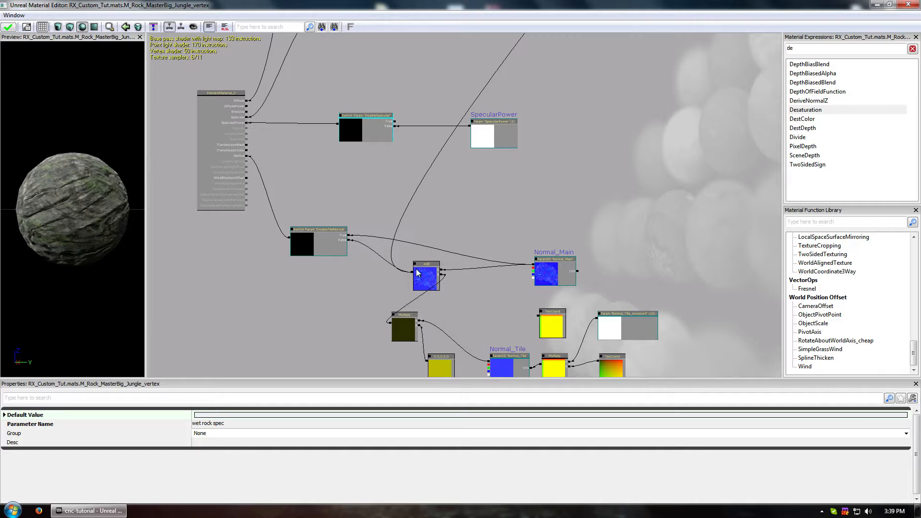
drag(454, 202, 450, 208)
drag(460, 123, 429, 355)
drag(413, 272, 397, 364)
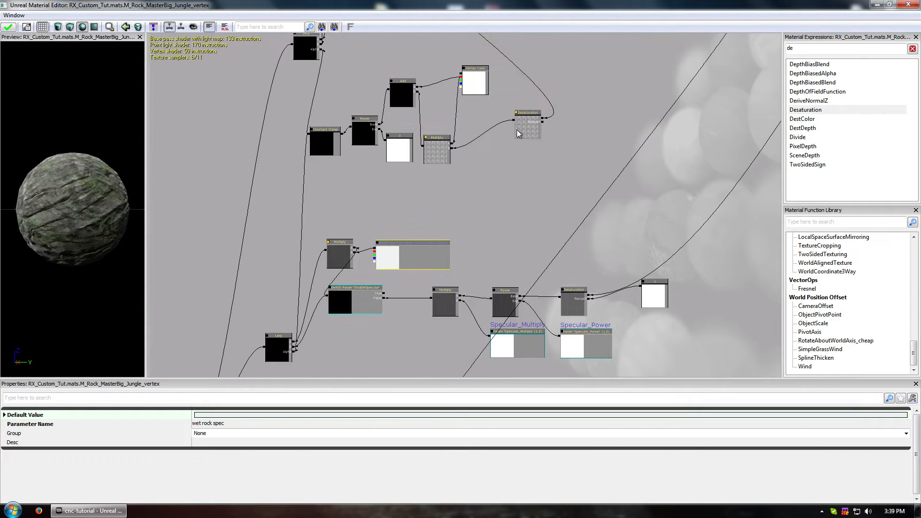
Duplicate the Desaturation node that feeds the vertex-colour Multiply and place the copy directly below it.
click(518, 134)
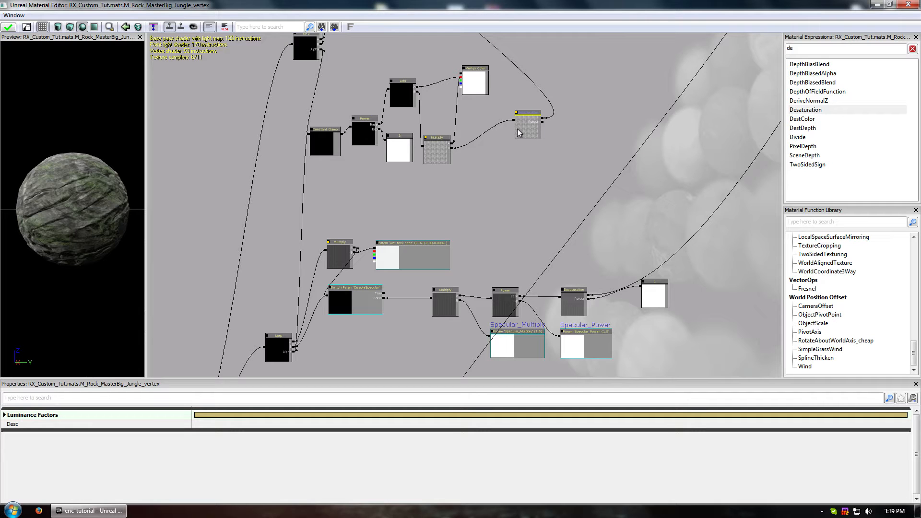
key(ctrl+w)
drag(524, 123, 524, 161)
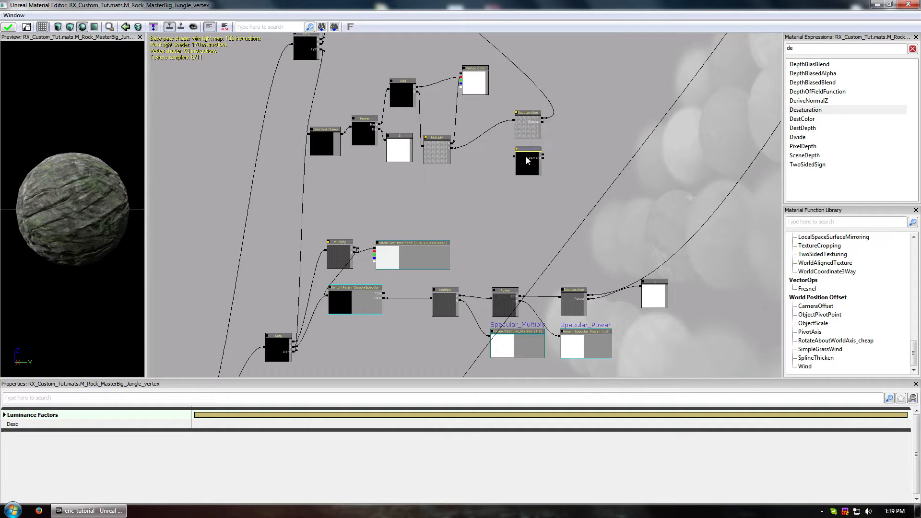
Duplicate the Add node between the vertex-colour Multiply and the Desaturation nodes, wiring its output to the Multiply and the upper Desaturation into its input A.
scroll(523, 210, up, 5)
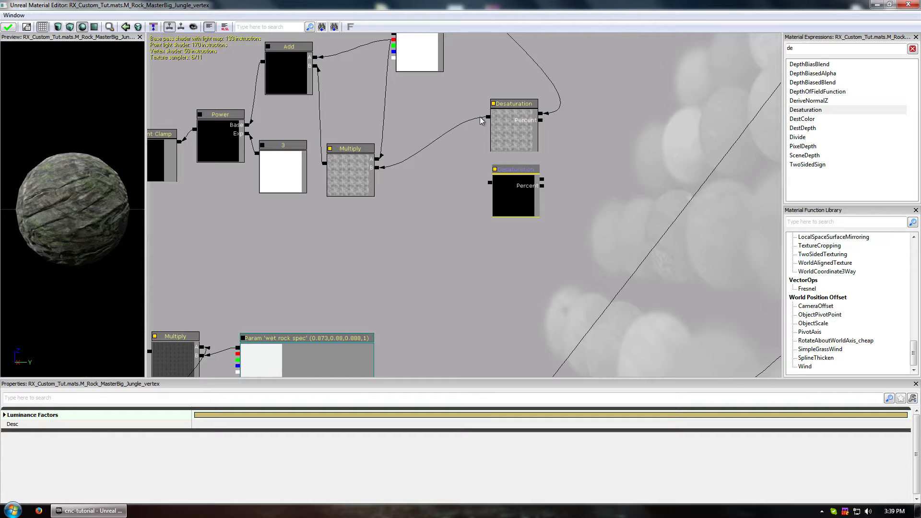
drag(364, 120, 372, 162)
click(298, 114)
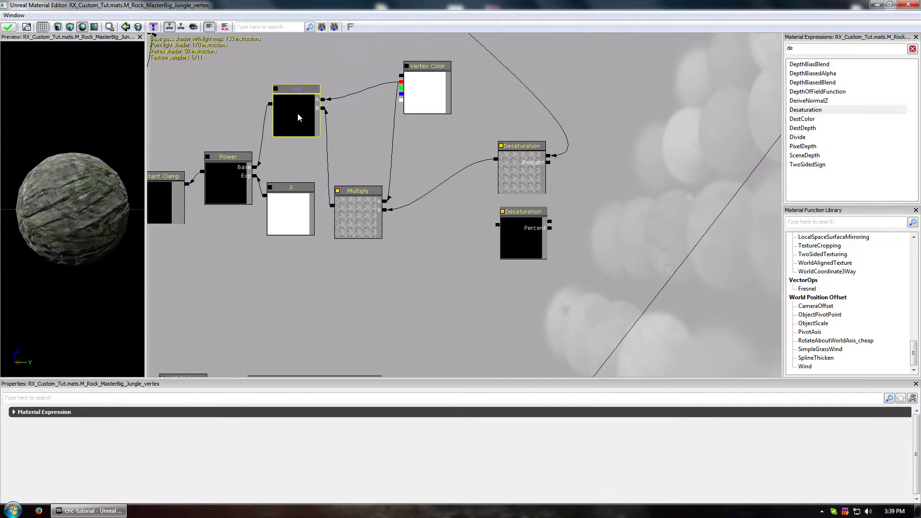
key(ctrl+w)
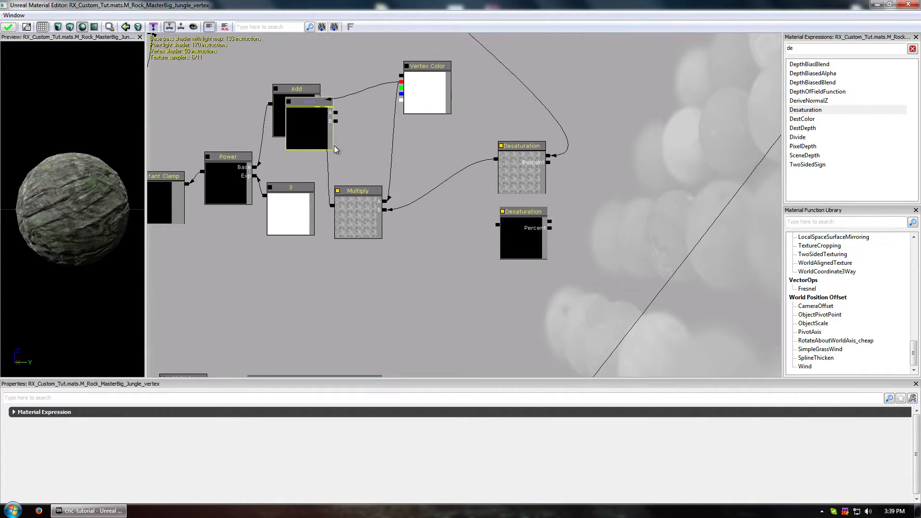
drag(308, 128, 415, 220)
drag(495, 160, 416, 213)
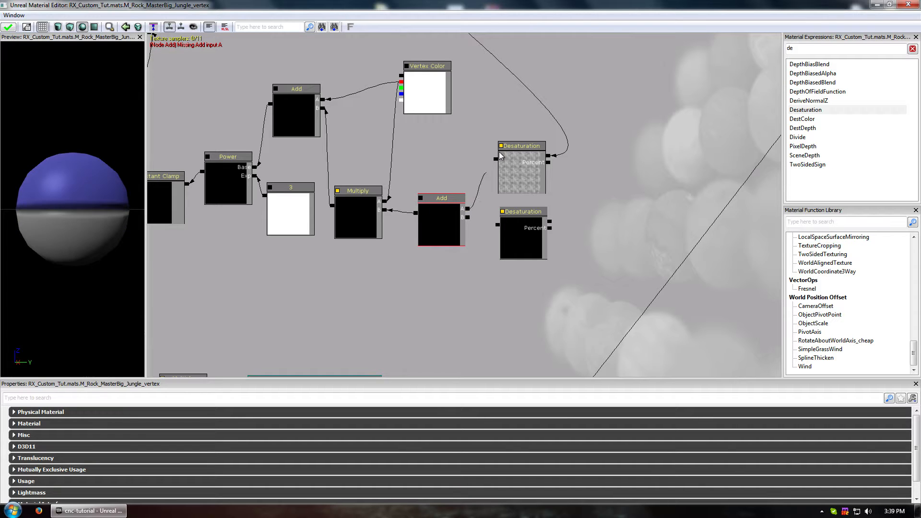
Connect the duplicated Desaturation to the new Add node's input B and feed it from the switch parameter that drives the material's Normal input.
drag(495, 224, 497, 224)
scroll(590, 288, down, 5)
drag(686, 234, 261, 258)
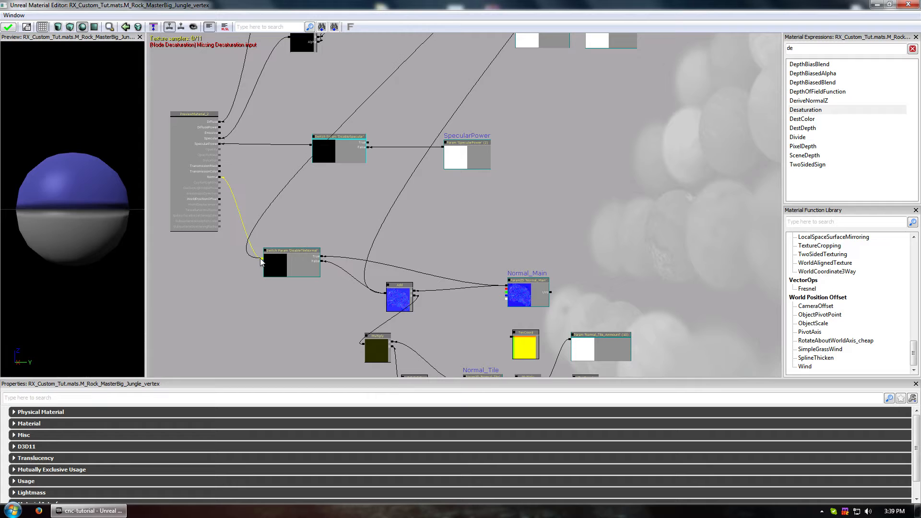
drag(334, 229, 206, 500)
drag(476, 132, 511, 227)
scroll(477, 132, up, 5)
drag(440, 330, 444, 254)
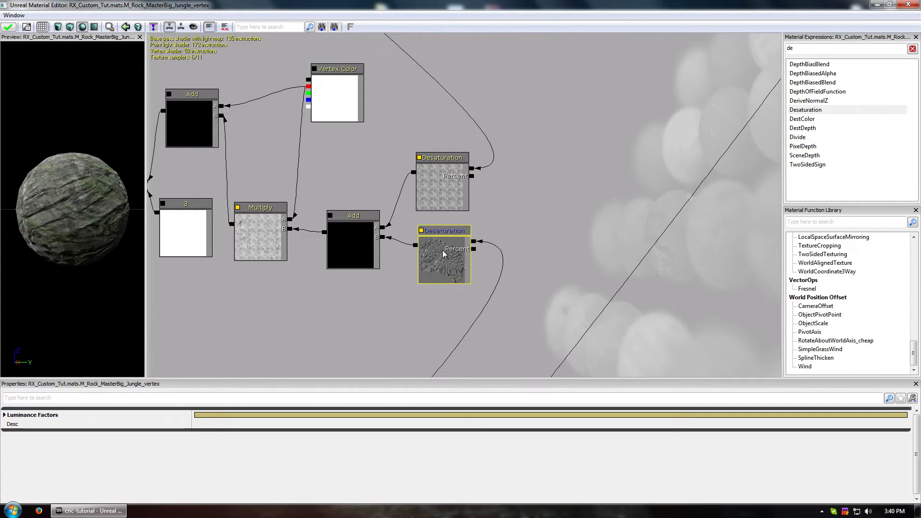
Review the preview sphere and blend network, apply the material changes, and minimise the Material Editor to return to the level.
drag(64, 191, 309, 261)
drag(348, 205, 412, 199)
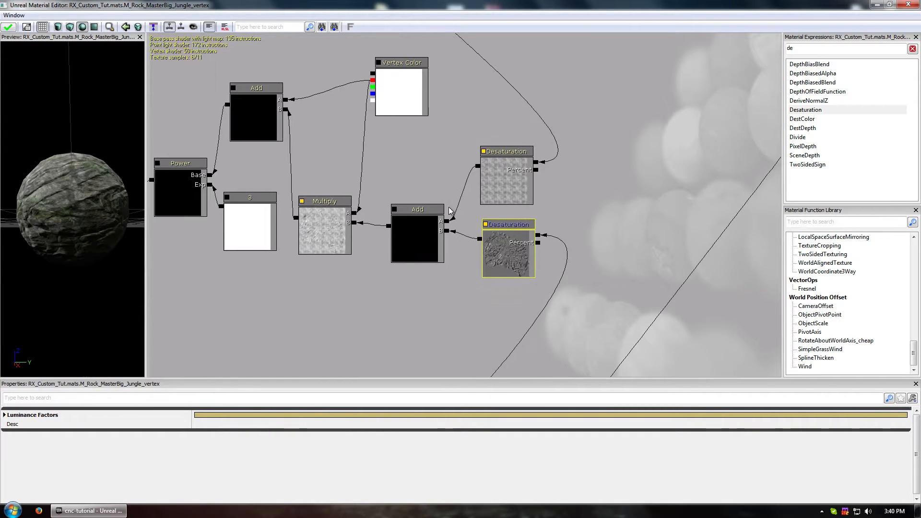
drag(577, 239, 655, 285)
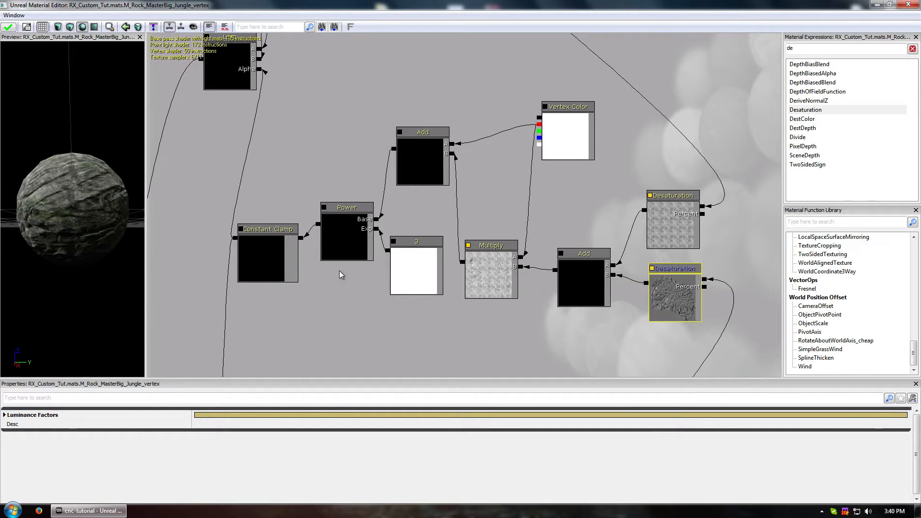
drag(297, 194, 350, 362)
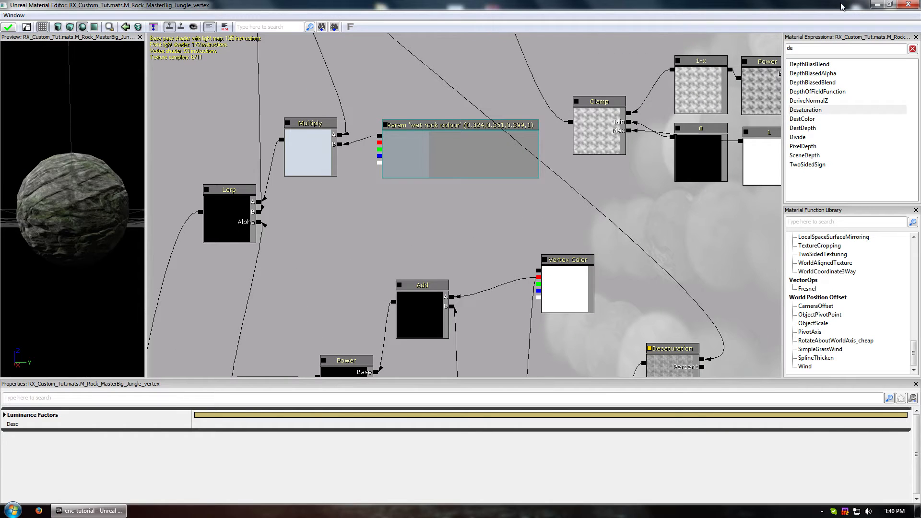
click(9, 27)
click(876, 5)
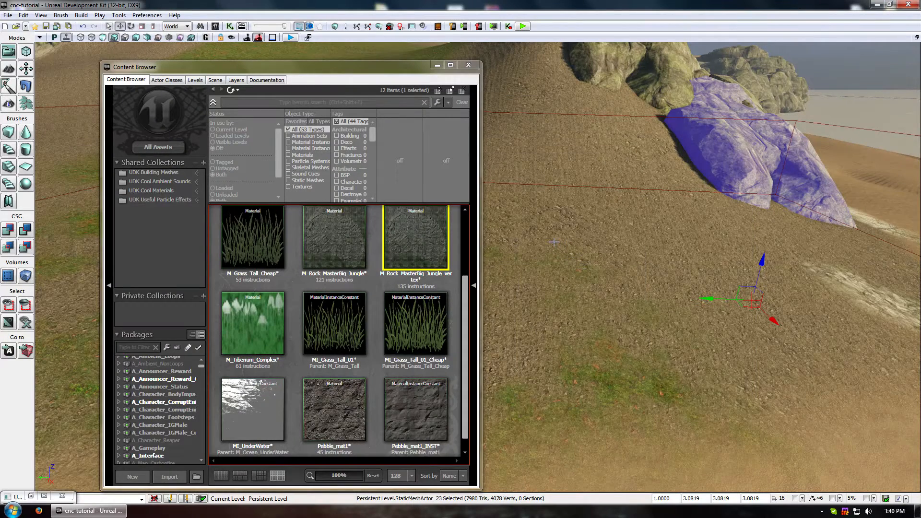
Move to the rocks at the waterline, select the large rock mesh, and minimise the Content Browser.
drag(580, 296, 559, 308)
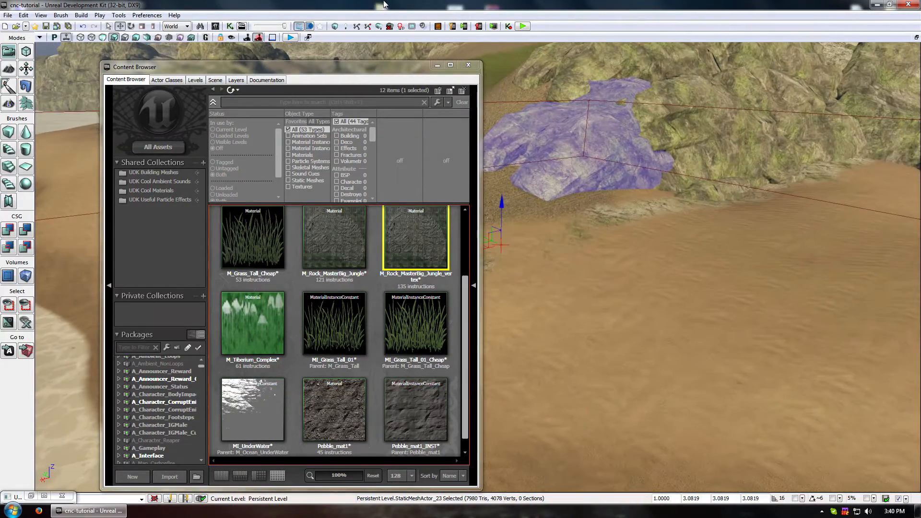
drag(580, 288, 490, 283)
drag(705, 307, 693, 266)
click(692, 266)
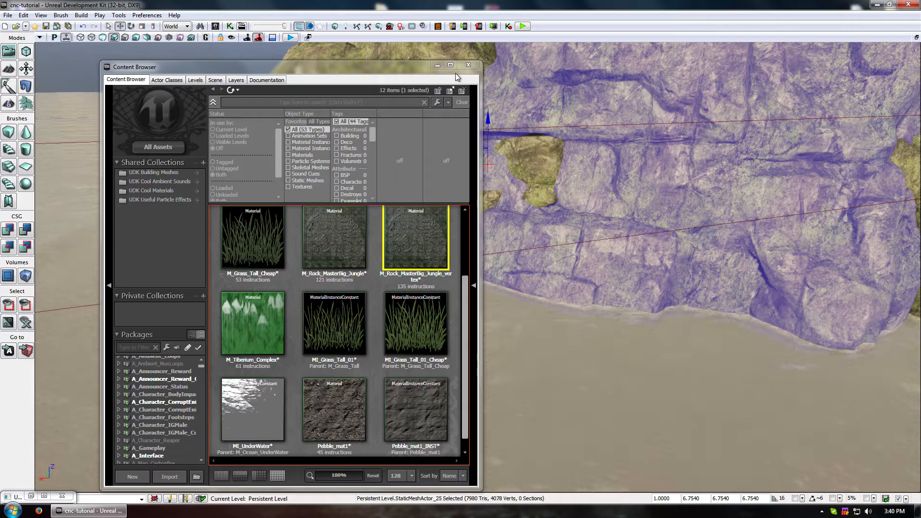
click(437, 65)
click(337, 120)
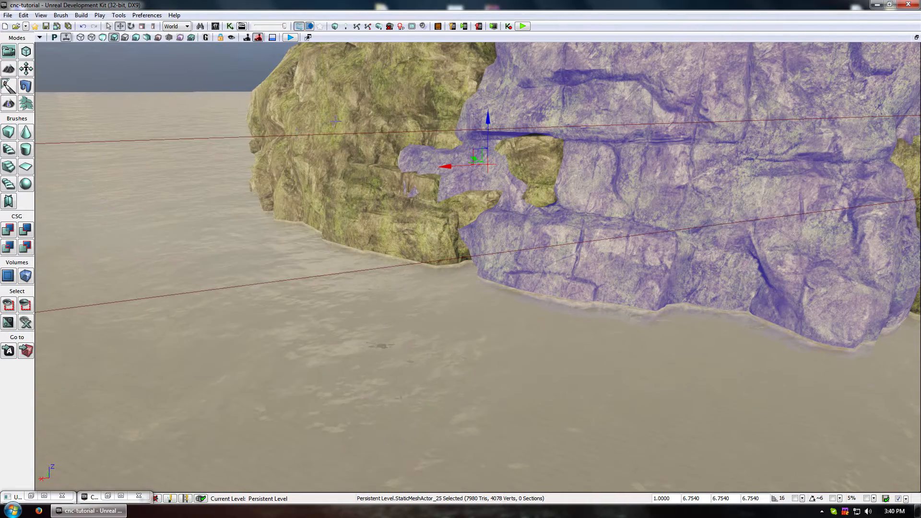
Enter Mesh Paint mode and set the vertex paint colour to fully saturated red, with the settings window clear of the rock.
click(27, 103)
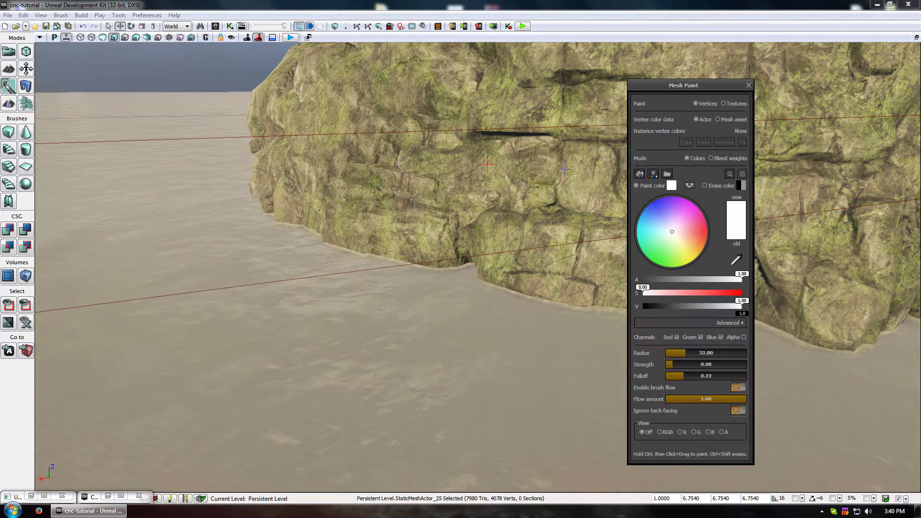
click(698, 294)
drag(700, 295, 743, 294)
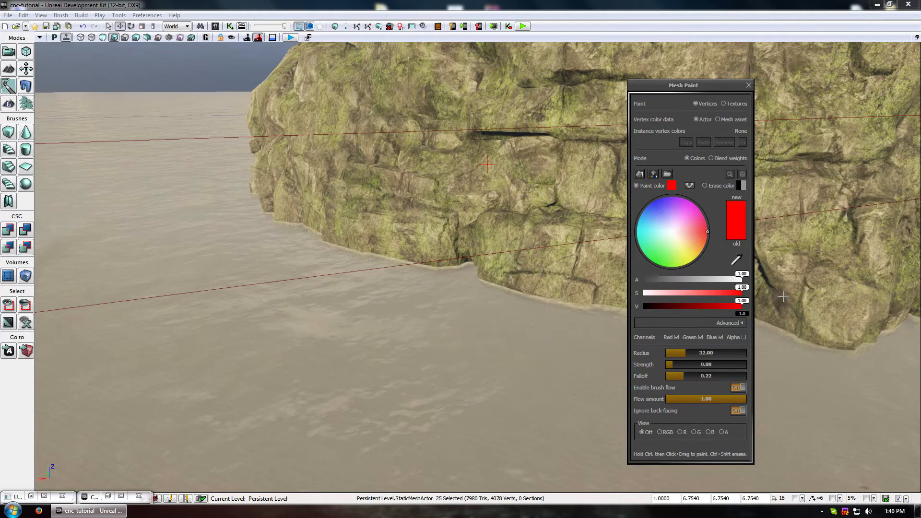
drag(683, 85, 214, 92)
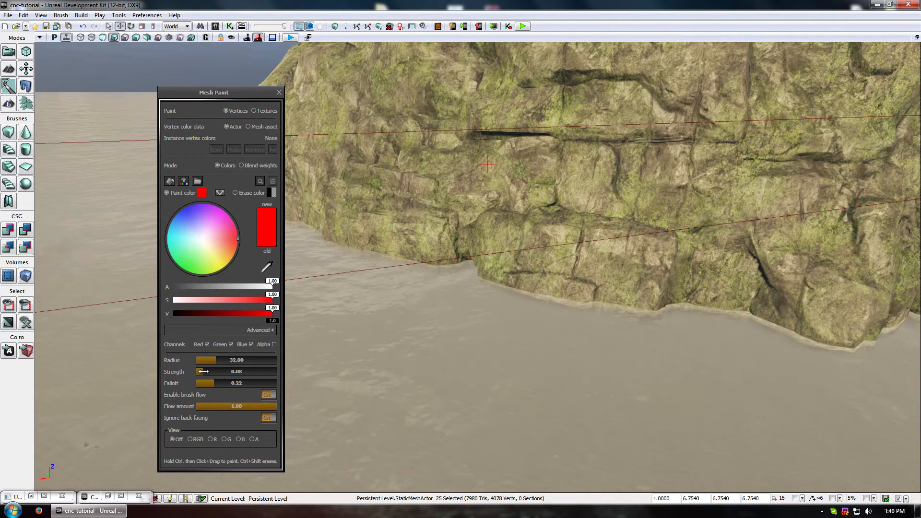
Set the brush strength to 0.59 and radius to 103, paint along the rock's waterline, and check the actor's properties.
drag(204, 372, 208, 372)
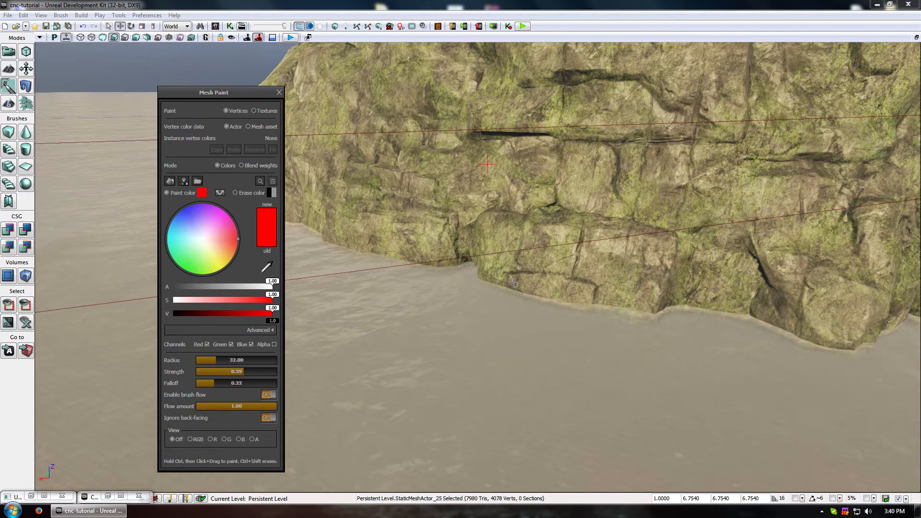
drag(215, 360, 222, 360)
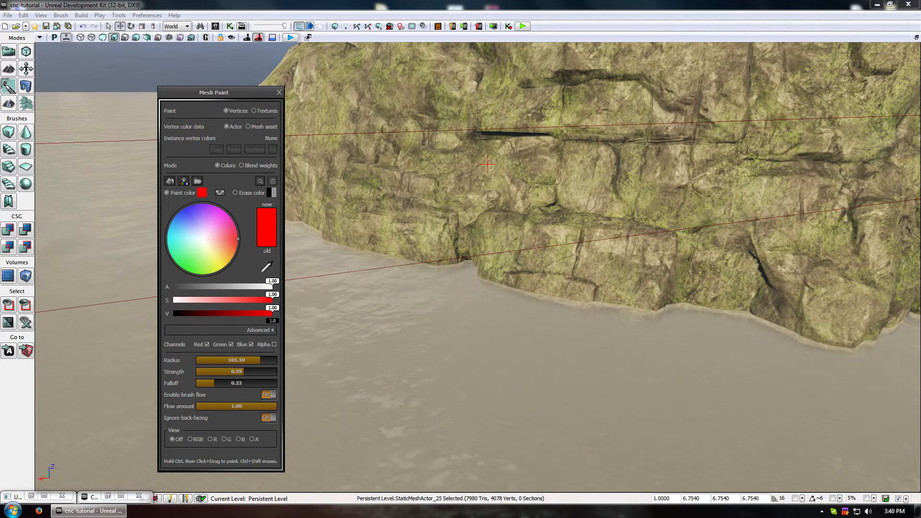
ctrl+drag(502, 277, 586, 303)
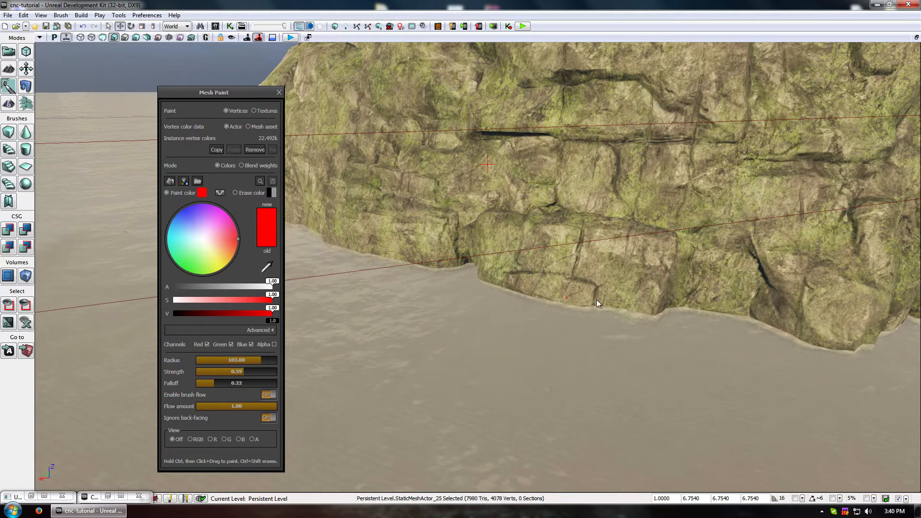
key(F4)
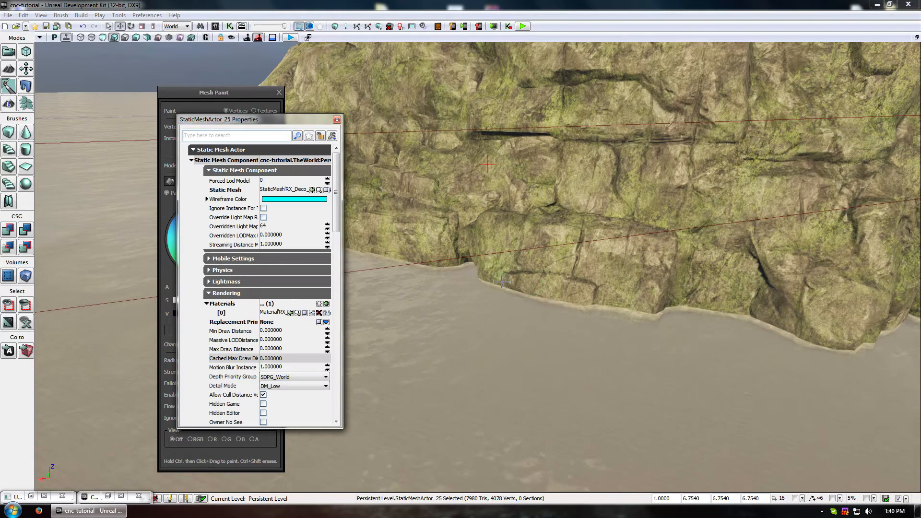
click(337, 120)
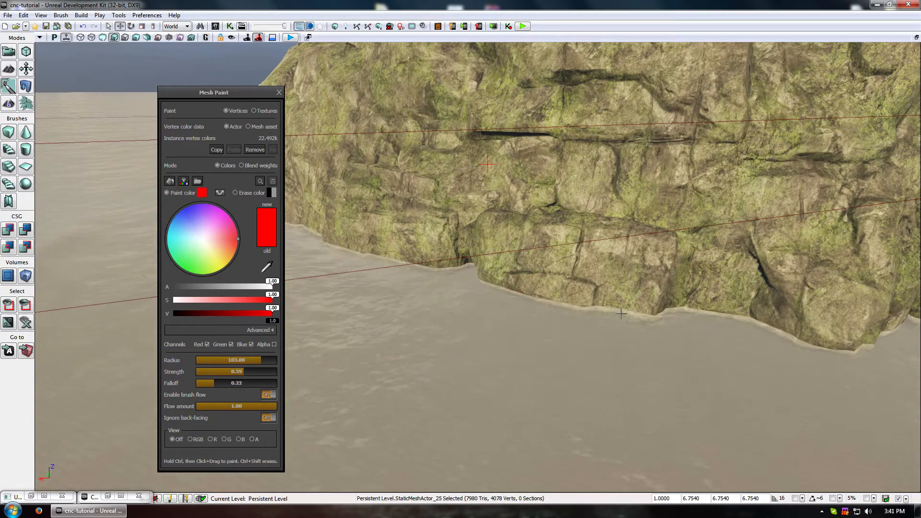
drag(563, 281, 643, 273)
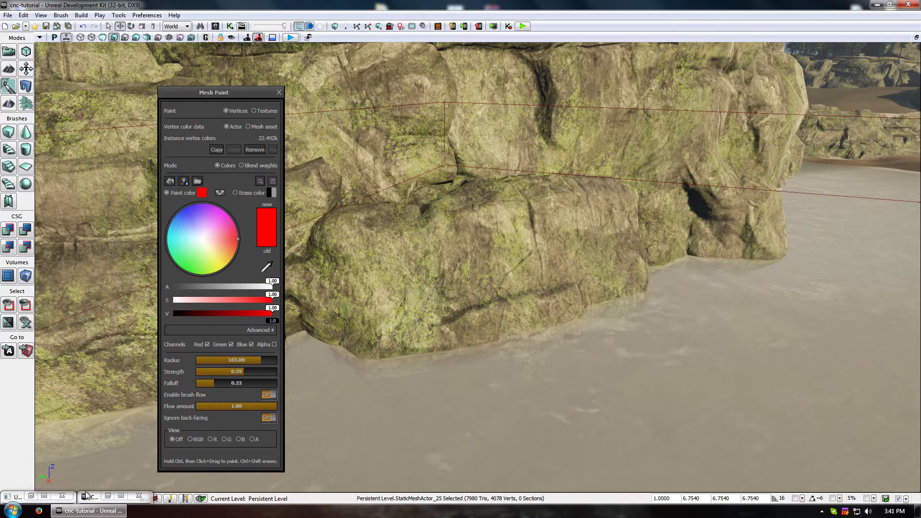
Switch back to the Material Editor and rewire the Add and Multiply inputs from the Vertex Color node's red output to its combined RGB output.
click(31, 500)
click(31, 497)
click(30, 497)
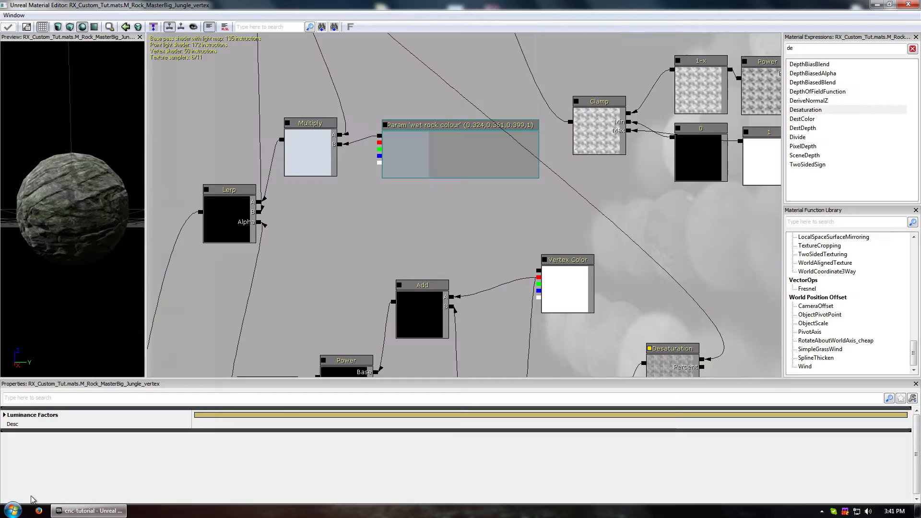
drag(437, 206, 633, 244)
drag(492, 268, 322, 161)
click(479, 163)
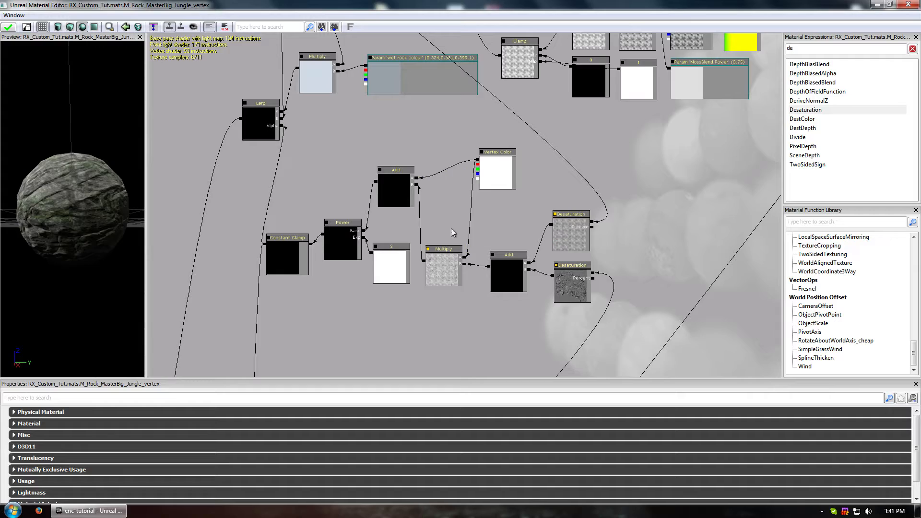
Return to the level, lower the paint colour to black, raise the brush strength to maximum, and paint the rock's base along the waterline.
click(876, 5)
drag(272, 313, 173, 313)
mouse_move(490, 348)
ctrl+mouse_down()
mouse_move(513, 338)
mouse_move(382, 362)
mouse_move(335, 343)
mouse_move(523, 330)
mouse_move(446, 334)
mouse_move(627, 292)
ctrl+mouse_up()
ctrl+drag(528, 329, 329, 340)
drag(253, 376, 278, 374)
mouse_move(323, 340)
ctrl+mouse_down()
mouse_move(461, 339)
mouse_move(638, 288)
ctrl+mouse_up()
ctrl+drag(681, 263, 756, 254)
right_drag(775, 249, 681, 288)
Leave Mesh Paint and create a material instance constant from M_Rock_MasterBig_Jungle_vertex, named M_Rock_MasterBig_Jungle_vertex_INST.
click(279, 92)
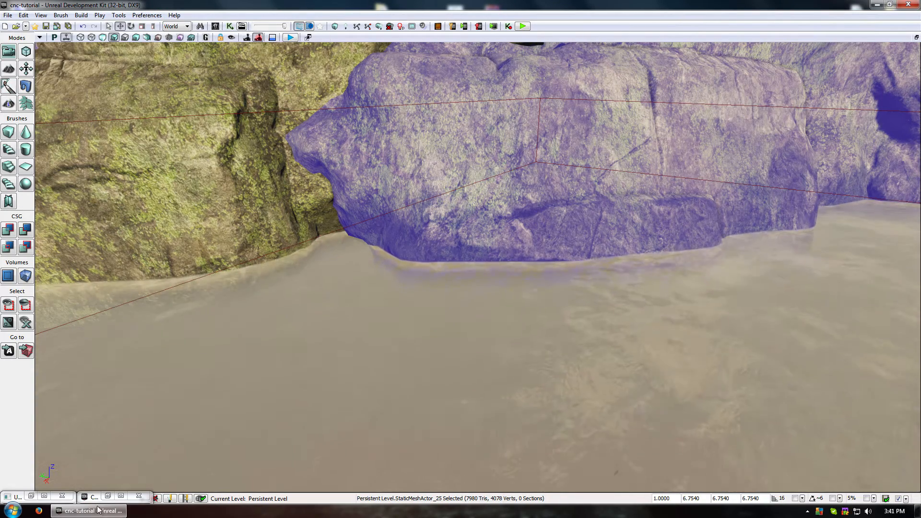
click(109, 497)
right_click(416, 240)
click(453, 254)
click(426, 286)
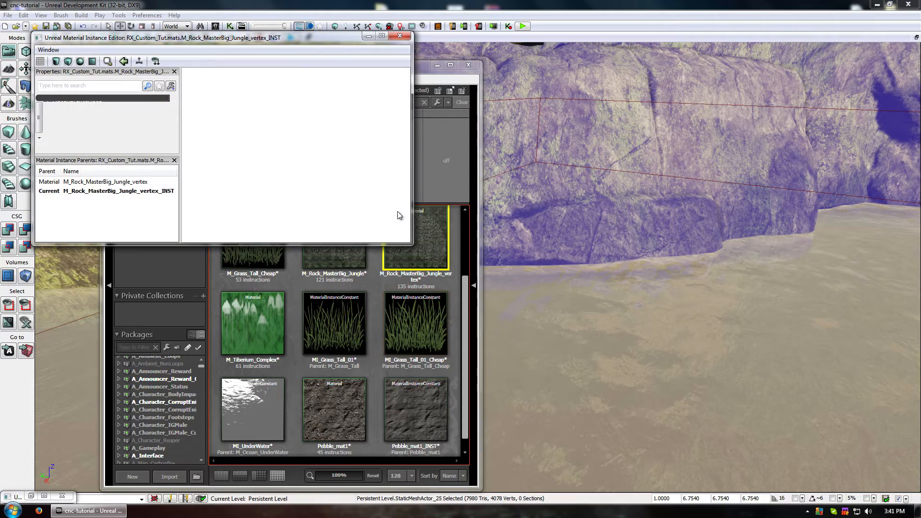
Assign the M_Rock_MasterBig_Jungle_vertex_INST material instance to the painted rock in the level.
click(259, 319)
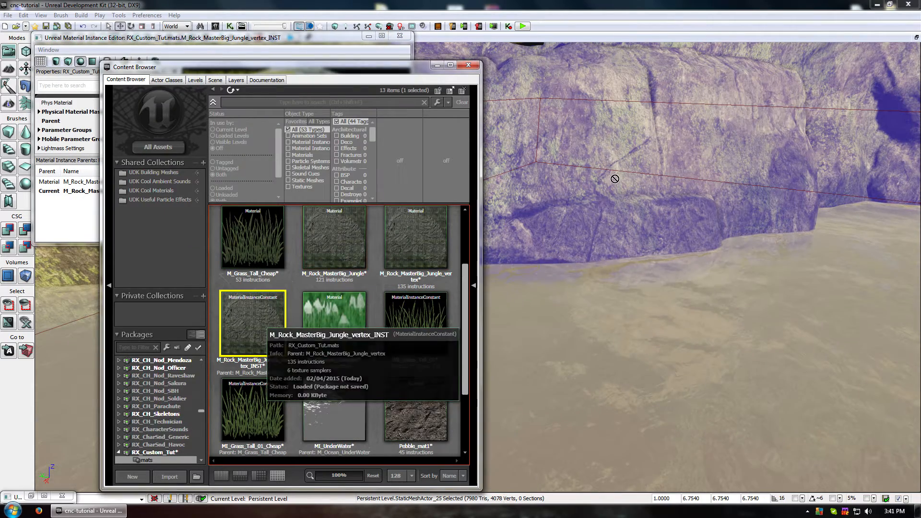
drag(382, 296, 613, 200)
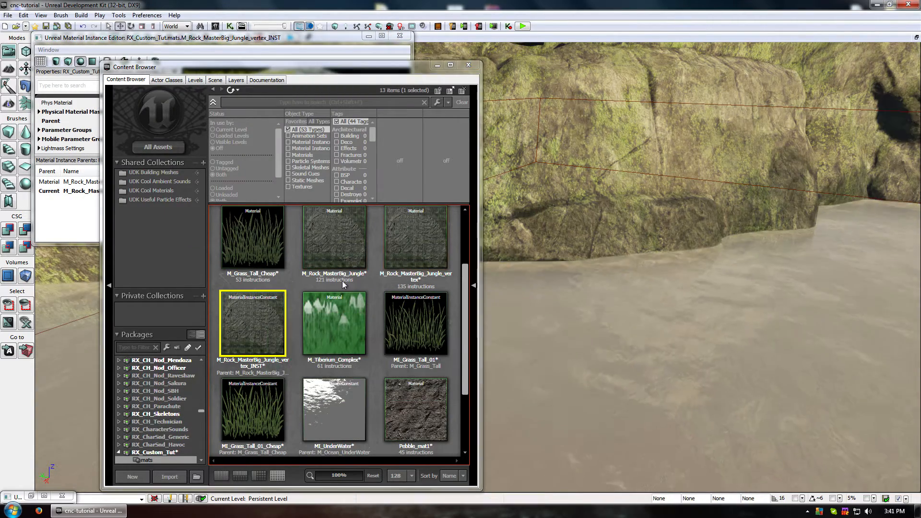
drag(243, 327, 589, 201)
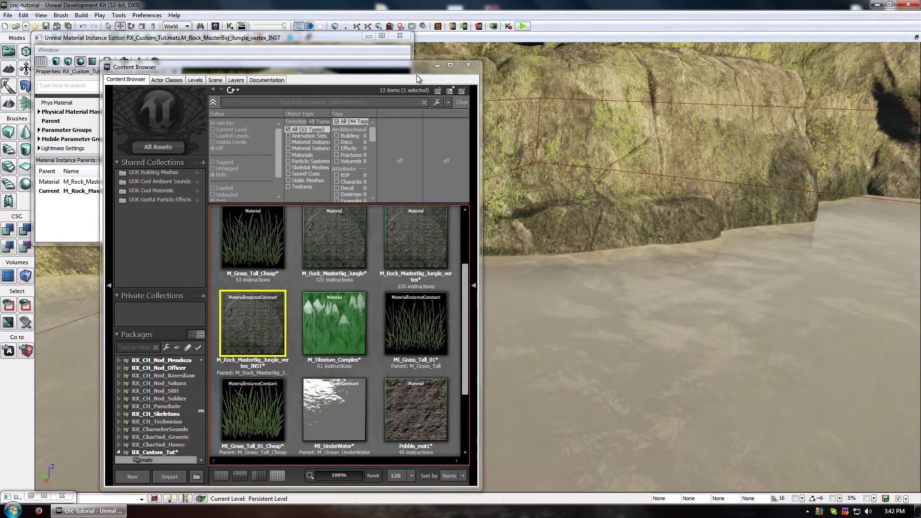
Minimise the Content Browser, enlarge the material instance editor, and enable the wet rock colour override among the vector parameters.
click(437, 65)
drag(336, 244, 336, 455)
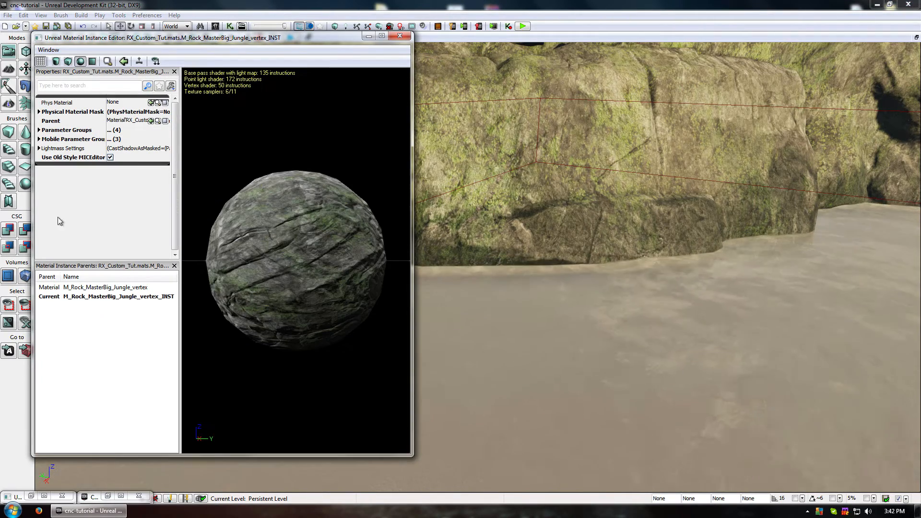
click(40, 130)
click(47, 139)
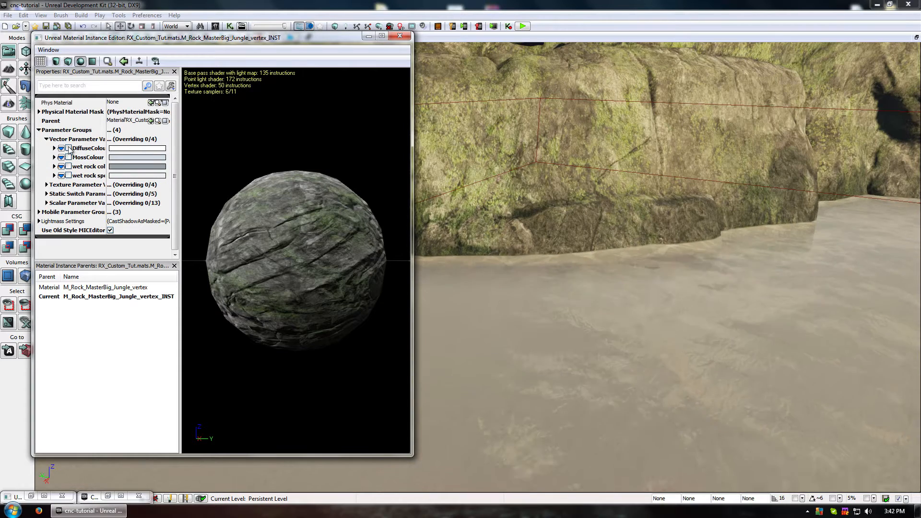
click(68, 166)
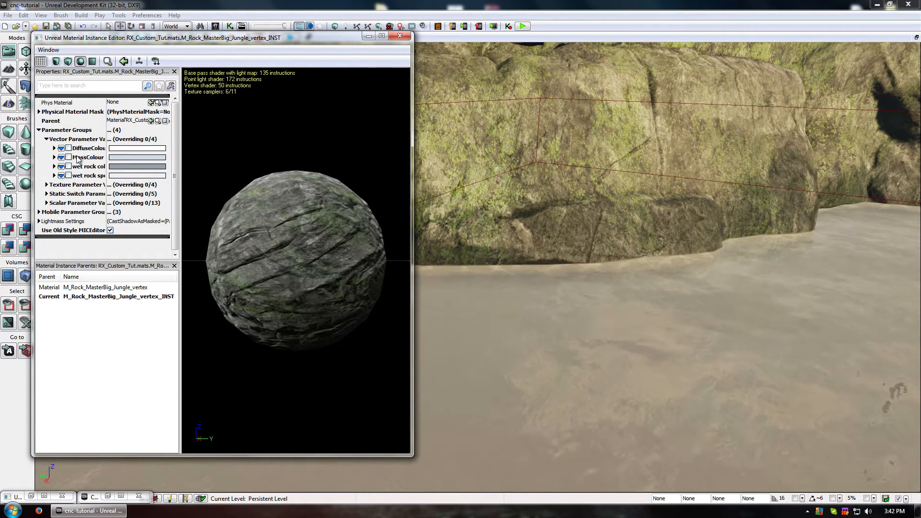
Set the wet rock colour to a dark golden brown with saturation 0.84 and brightness value 0.20.
click(137, 166)
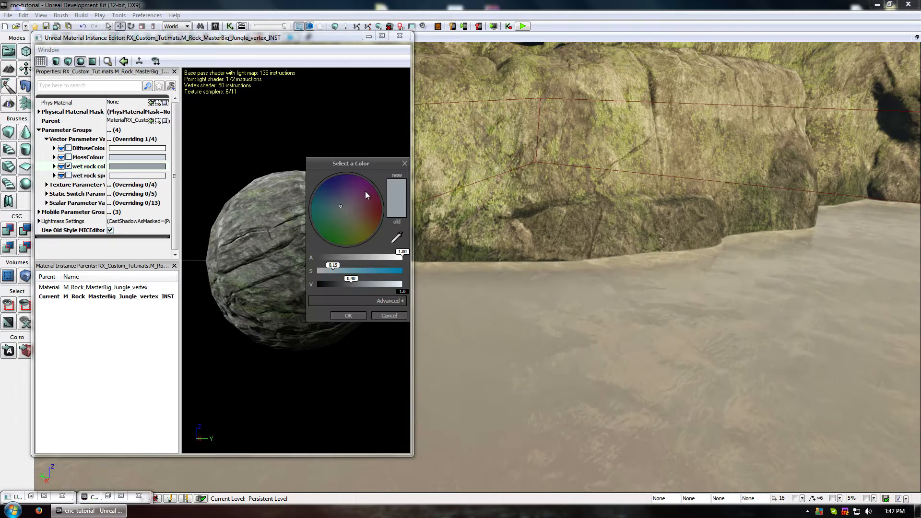
mouse_move(373, 286)
mouse_down()
mouse_move(413, 287)
mouse_move(337, 286)
mouse_move(376, 270)
mouse_move(365, 270)
mouse_up()
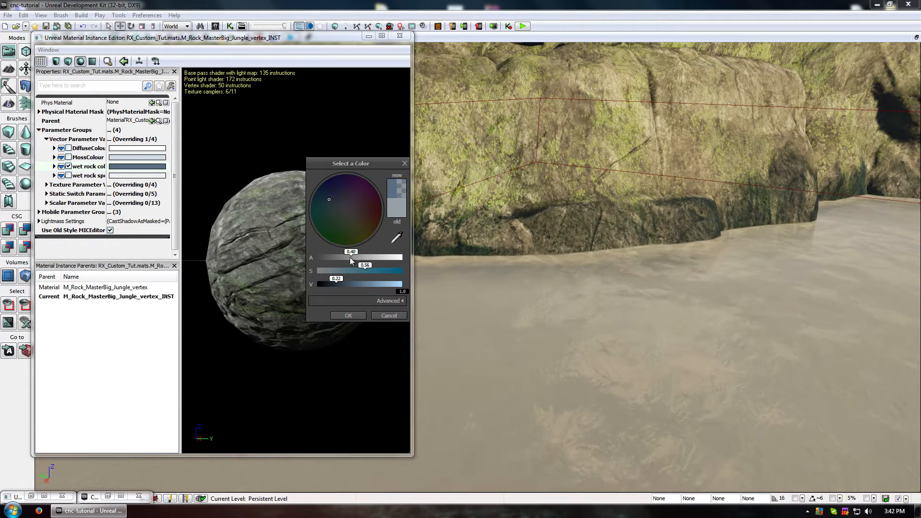
drag(338, 207, 327, 191)
mouse_move(336, 192)
mouse_down()
mouse_move(336, 183)
mouse_move(328, 193)
mouse_move(287, 174)
mouse_move(380, 189)
mouse_move(367, 233)
mouse_move(359, 223)
mouse_move(369, 229)
mouse_up()
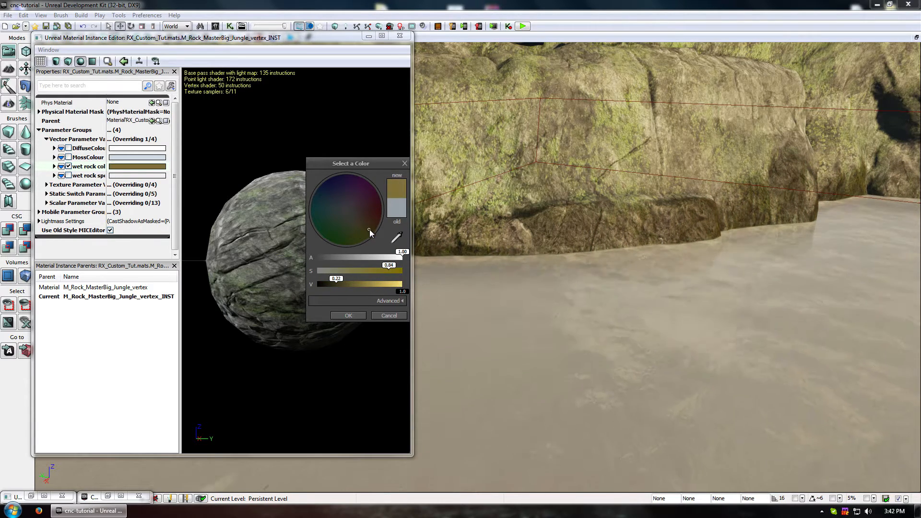
mouse_move(339, 283)
mouse_down()
mouse_move(355, 284)
mouse_move(334, 284)
mouse_up()
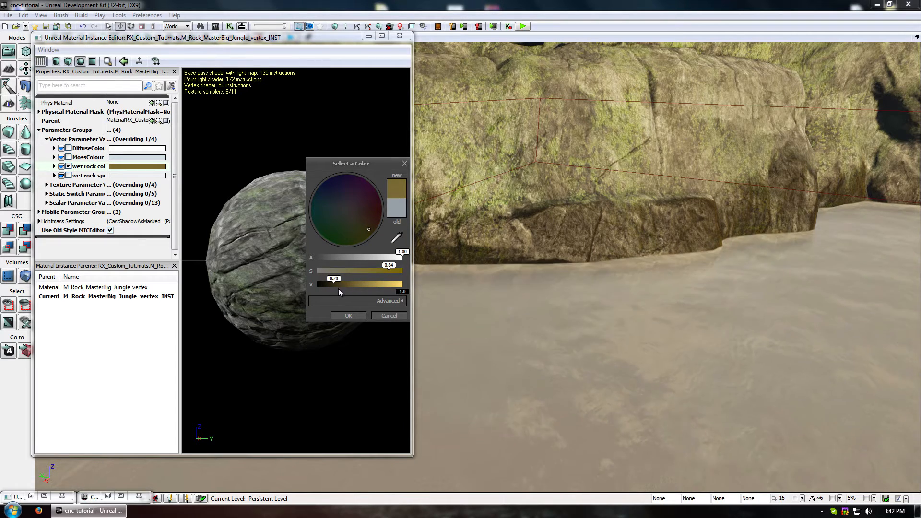
click(349, 315)
Enable the wet rock specular colour override, try slightly tinted near-white shades against the level's rock, and discard the new colour.
click(69, 176)
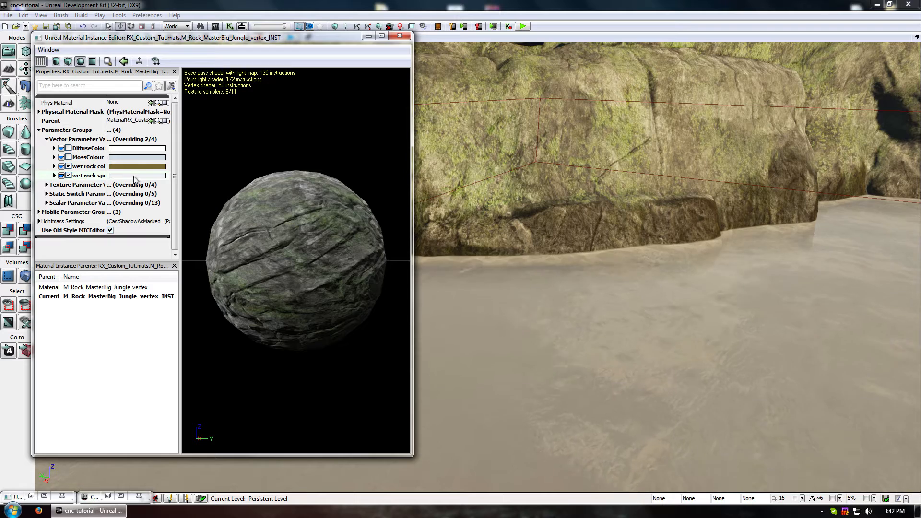
click(137, 176)
drag(393, 286, 403, 285)
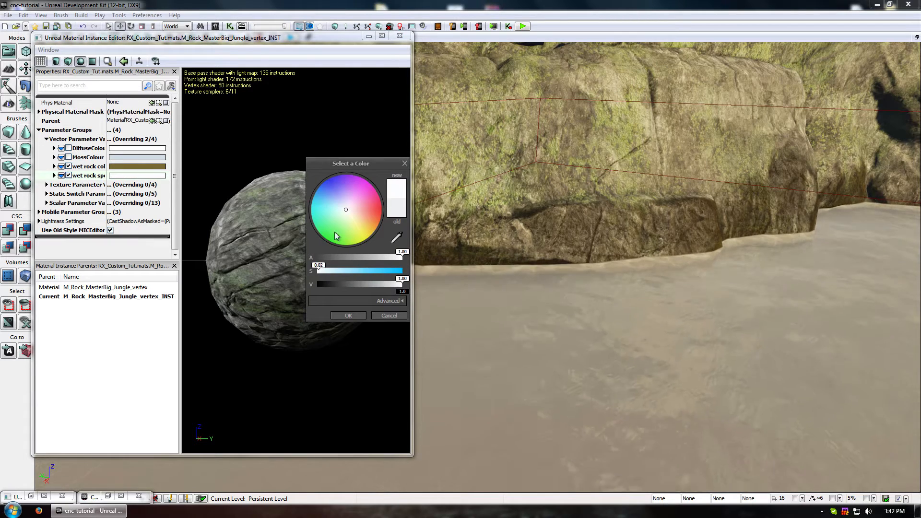
mouse_move(348, 204)
mouse_down()
mouse_move(352, 214)
mouse_move(346, 207)
mouse_up()
drag(545, 302, 585, 235)
right_drag(585, 235, 624, 233)
mouse_move(514, 321)
right_down()
mouse_move(527, 314)
mouse_move(513, 321)
right_up()
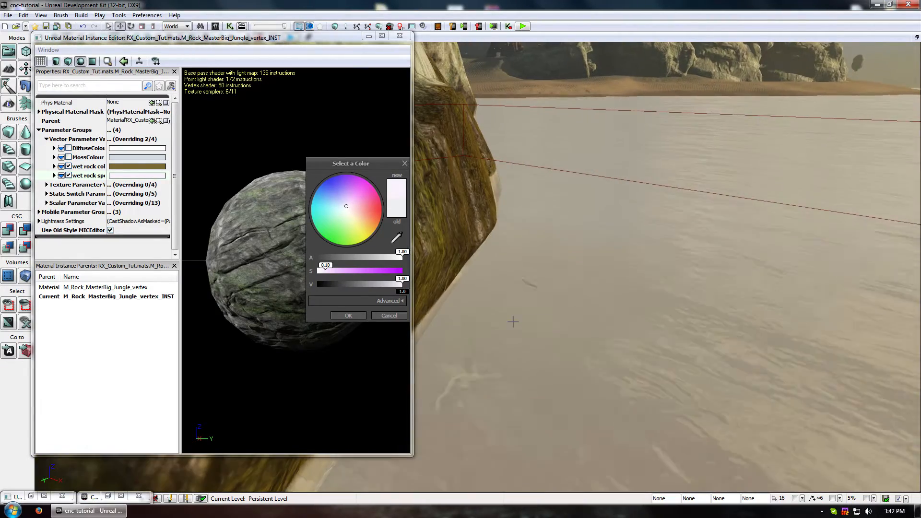
click(348, 212)
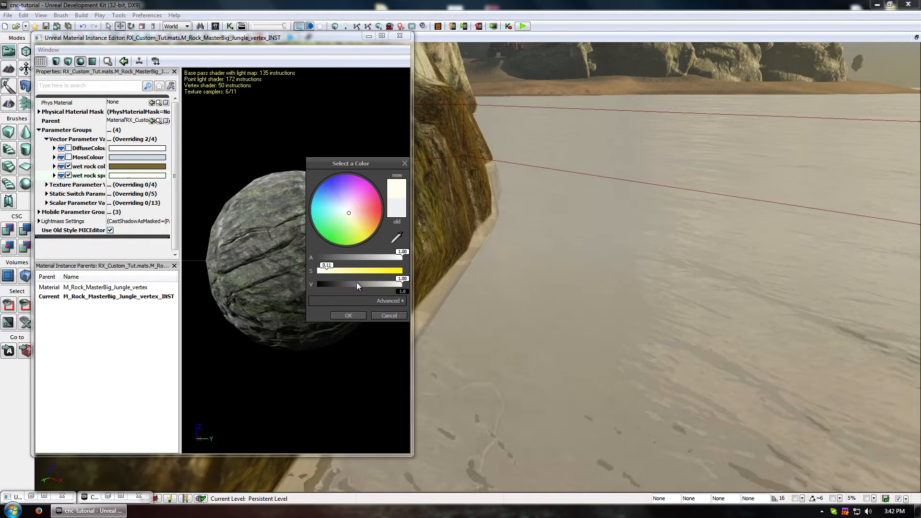
mouse_move(347, 208)
mouse_down()
mouse_move(335, 217)
mouse_move(347, 211)
mouse_up()
click(379, 315)
Change the wet rock colour to a nearly unsaturated dark grey with brightness value about 0.21, and close the material instance editor.
click(154, 166)
drag(357, 221, 350, 212)
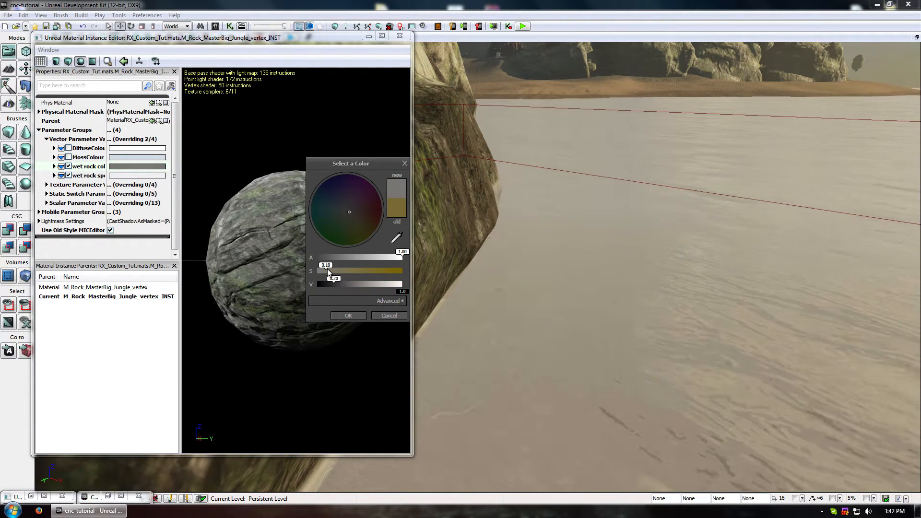
mouse_move(335, 285)
mouse_down()
mouse_move(355, 285)
mouse_move(336, 286)
mouse_up()
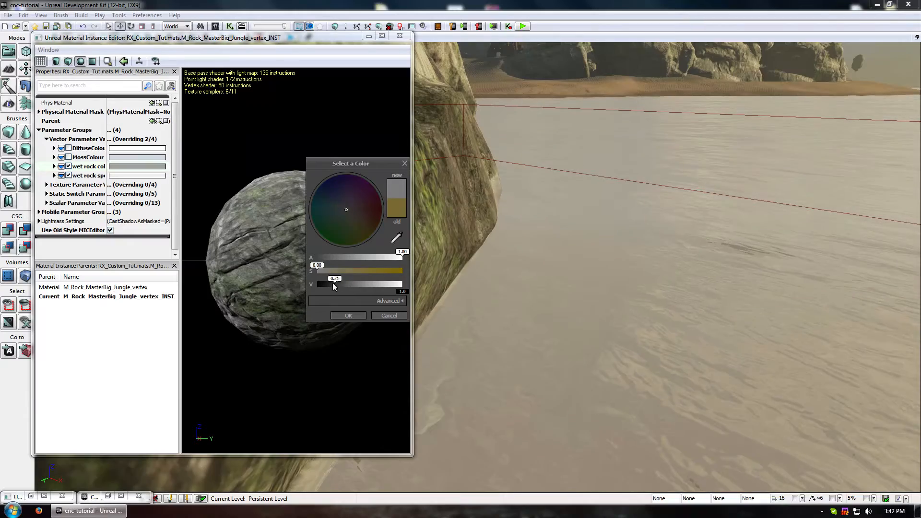
click(348, 315)
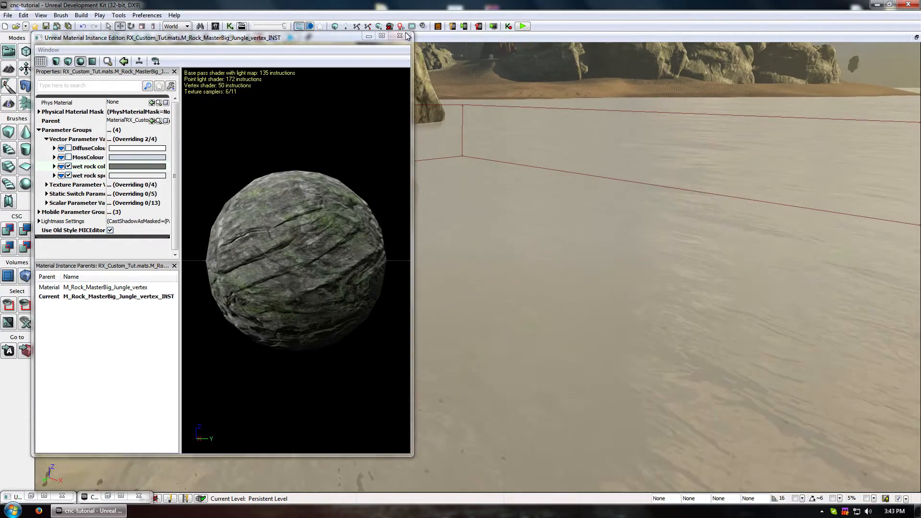
click(400, 36)
Reopen Mesh Paint, select the rock at the waterline, lower the paint colour to black, and leave the tool after checking the rock's base.
right_drag(478, 267, 332, 243)
mouse_move(449, 259)
mouse_down()
mouse_move(480, 326)
mouse_move(449, 259)
mouse_up()
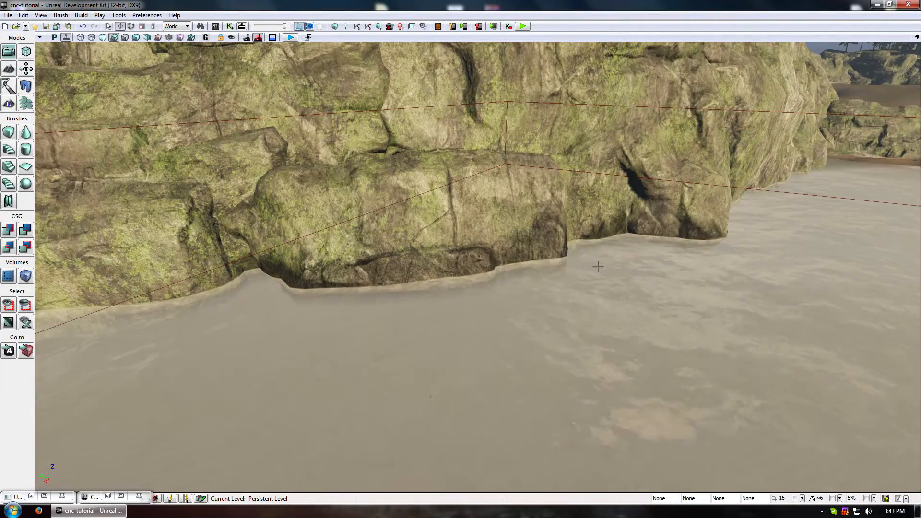
mouse_move(508, 243)
mouse_down()
mouse_move(507, 317)
mouse_move(509, 246)
mouse_up()
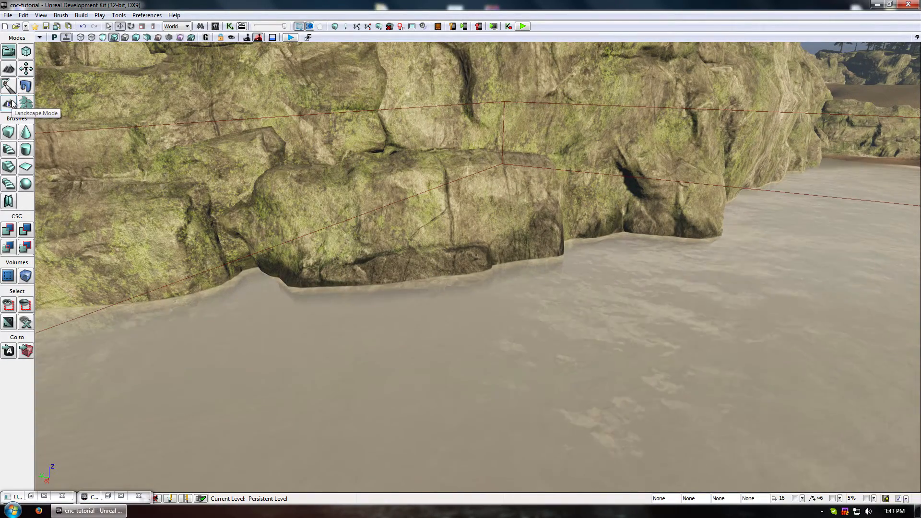
click(8, 86)
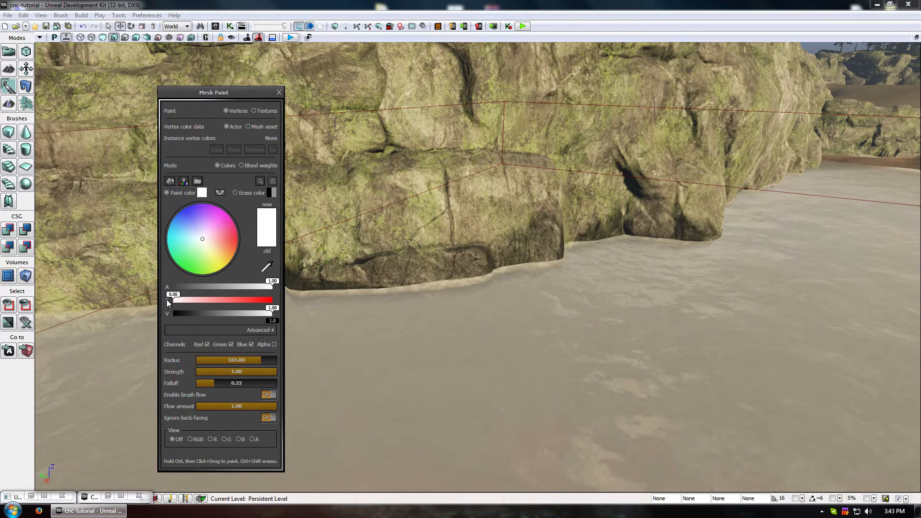
click(374, 288)
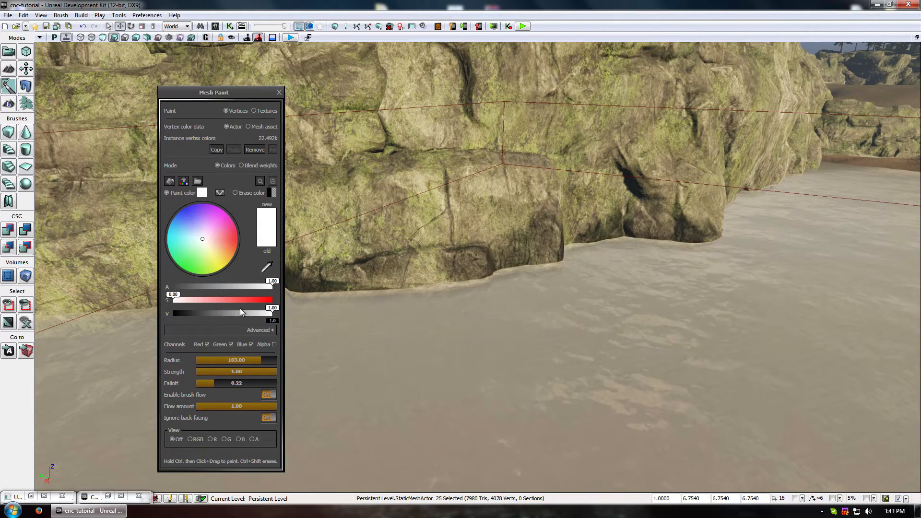
drag(240, 311, 130, 313)
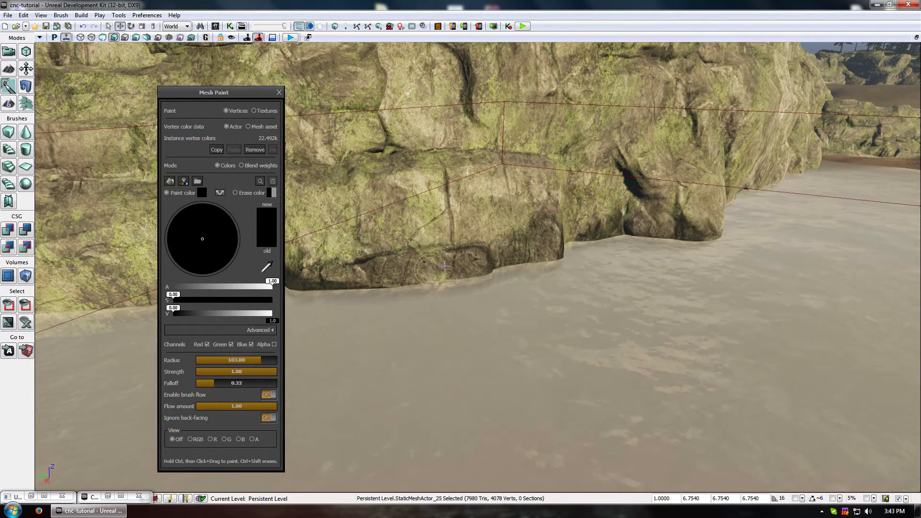
mouse_move(392, 300)
right_down()
mouse_move(394, 331)
mouse_move(392, 300)
mouse_move(393, 309)
right_up()
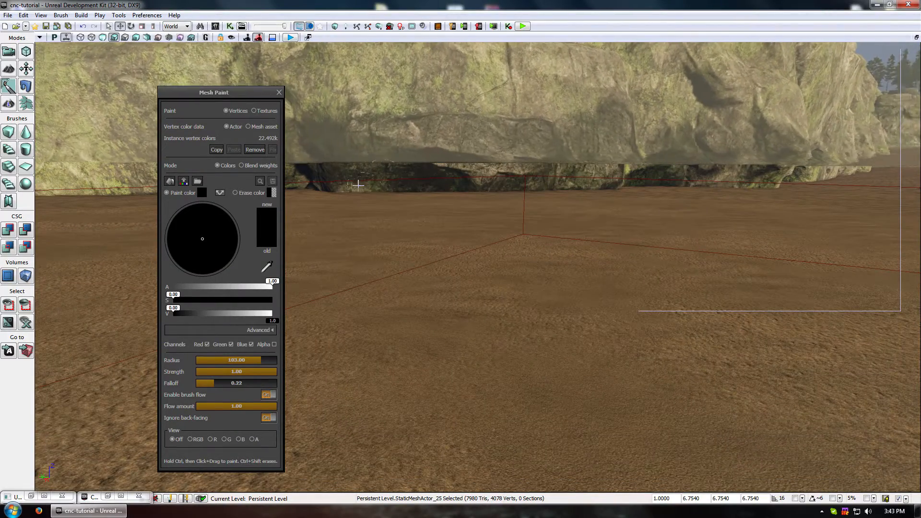
right_drag(389, 222, 388, 211)
mouse_move(343, 181)
right_down()
mouse_move(331, 187)
mouse_move(374, 183)
mouse_move(344, 181)
right_up()
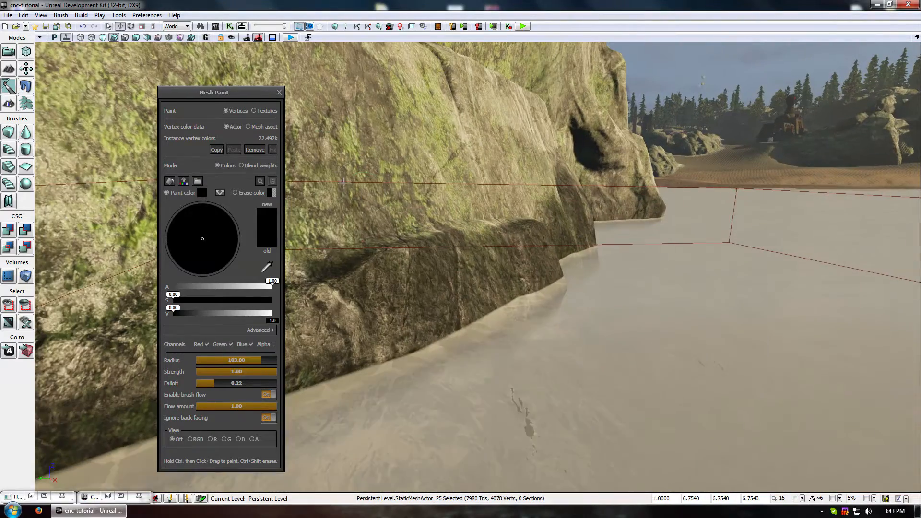
click(279, 92)
click(617, 309)
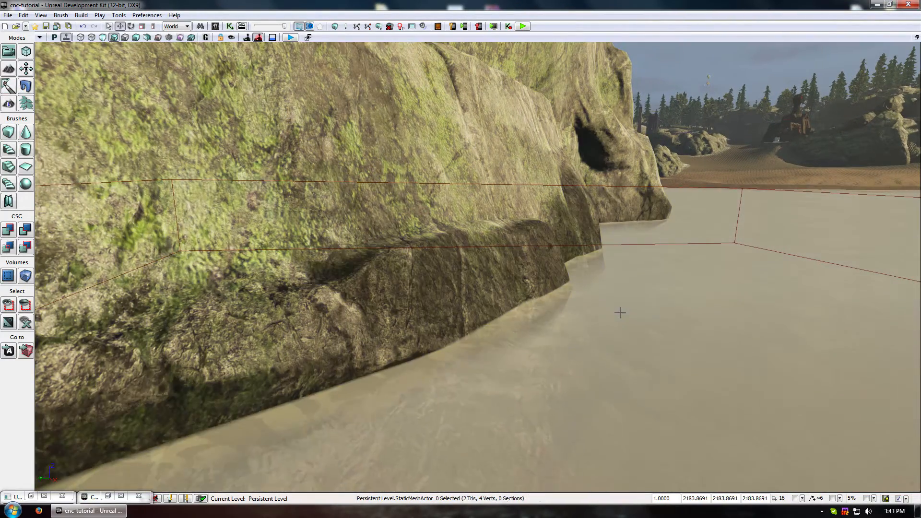
right_drag(478, 291, 339, 291)
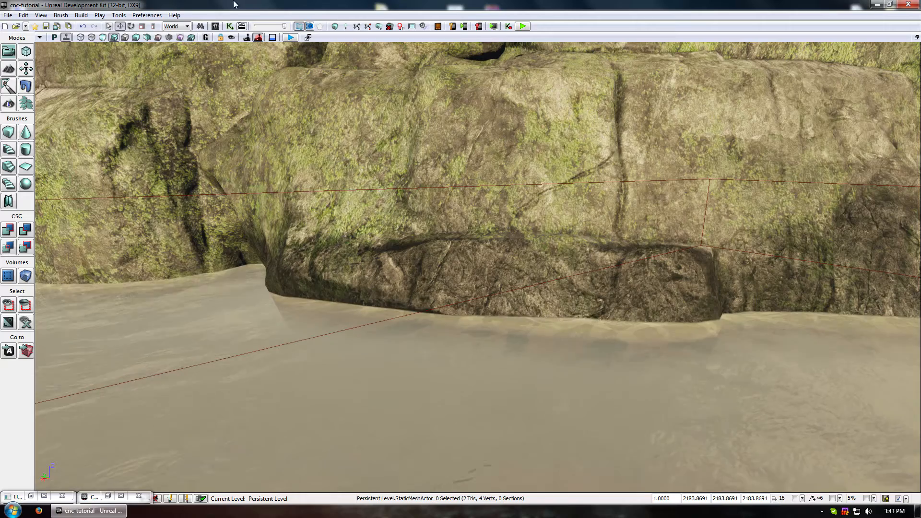
Restore the Content Browser and search all assets for "wet".
click(108, 496)
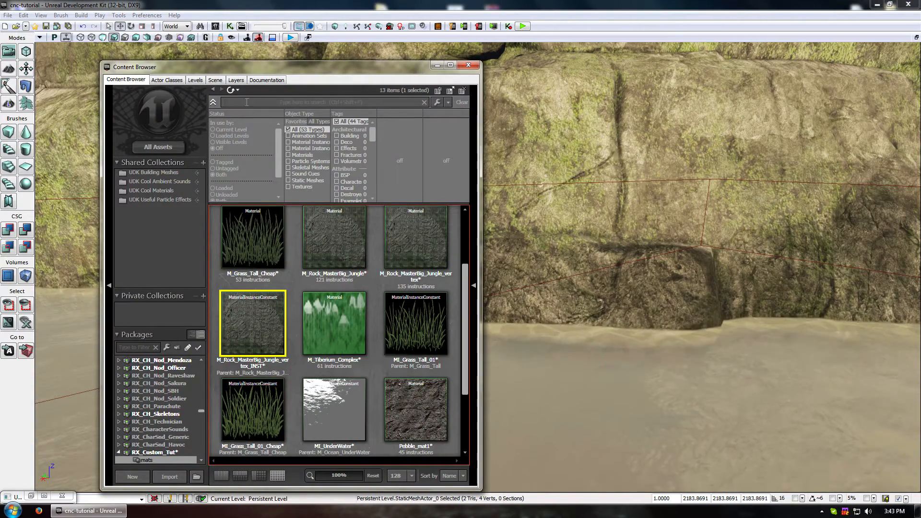
click(303, 102)
text(wet)
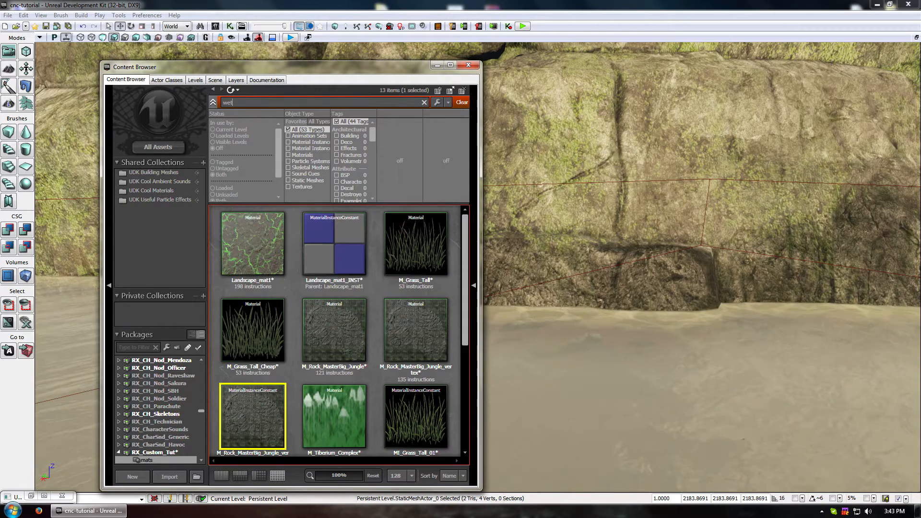
click(166, 150)
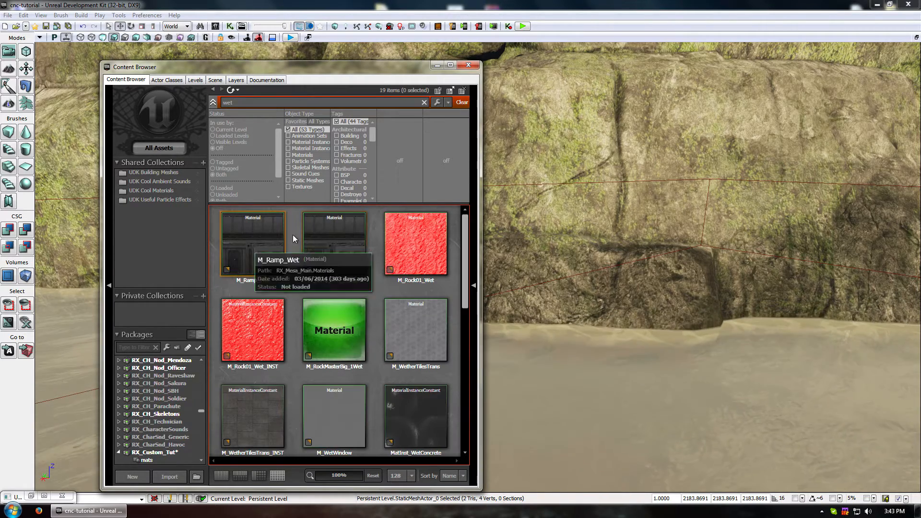
Open the M_WetherTilesTrans_INST material instance from the search results, and return to the Content Browser to select M_WetWindow.
scroll(393, 347, down, 1)
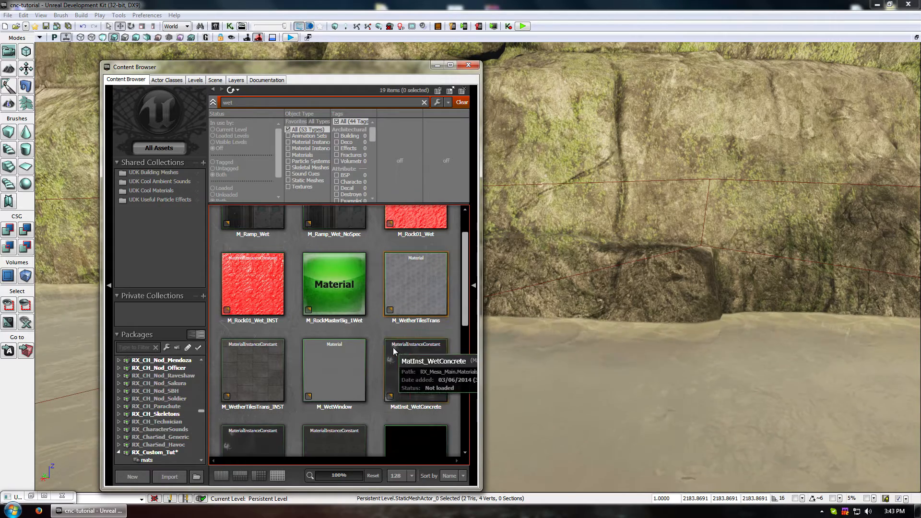
scroll(336, 355, down, 3)
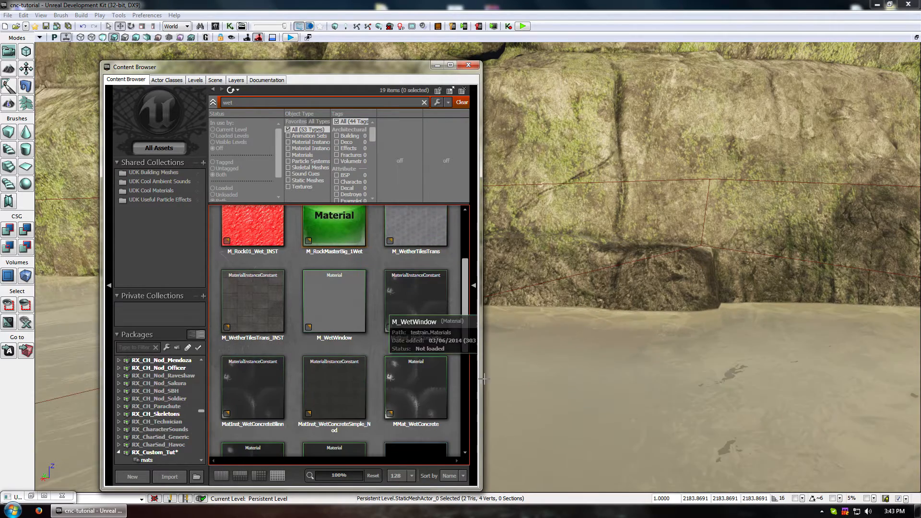
scroll(318, 399, up, 1)
click(259, 274)
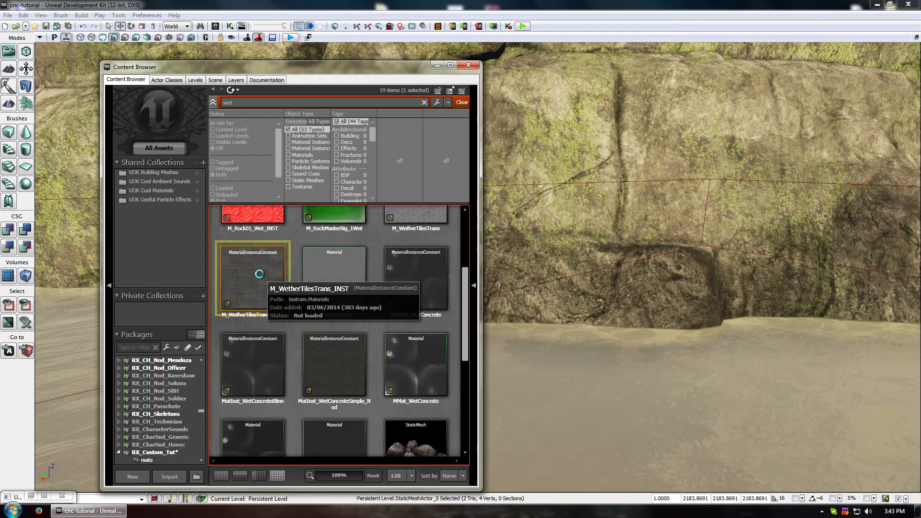
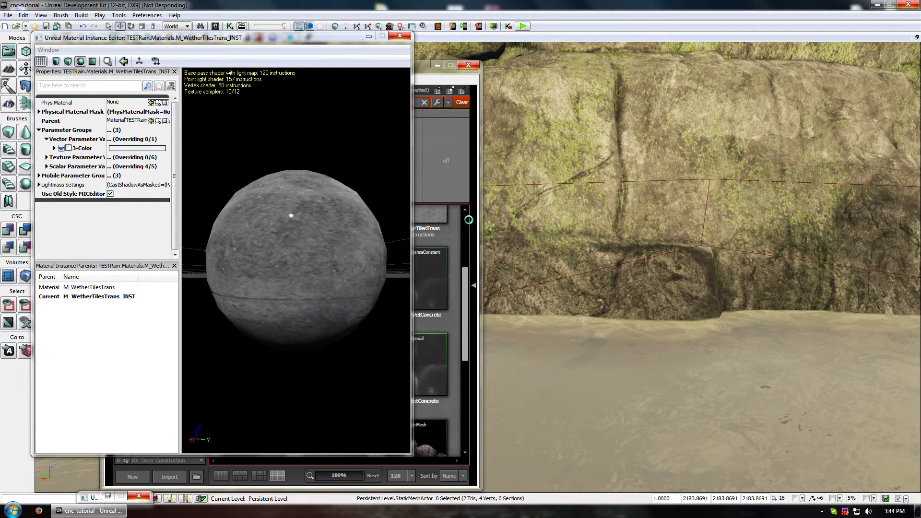
click(314, 295)
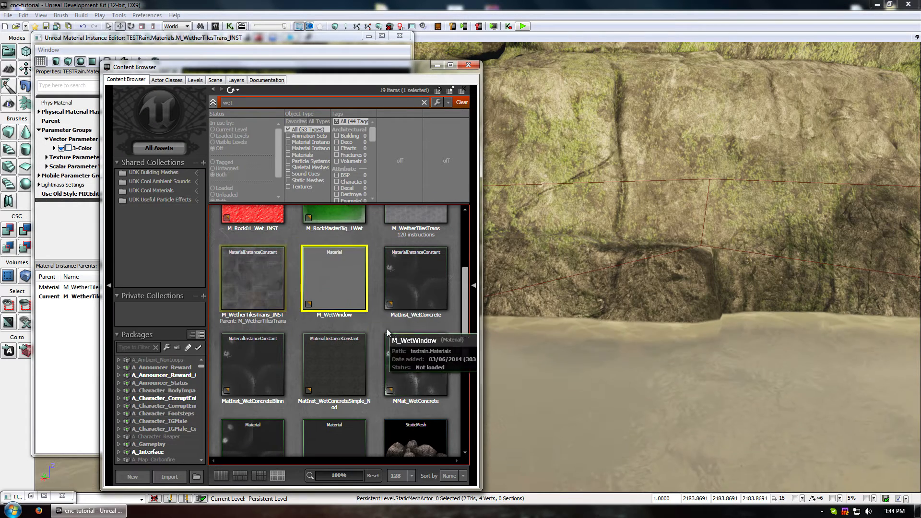
Browse the assets found for "wet" and open the M_Ramp_Wet material for inspection.
scroll(335, 316, down, 3)
scroll(422, 289, down, 4)
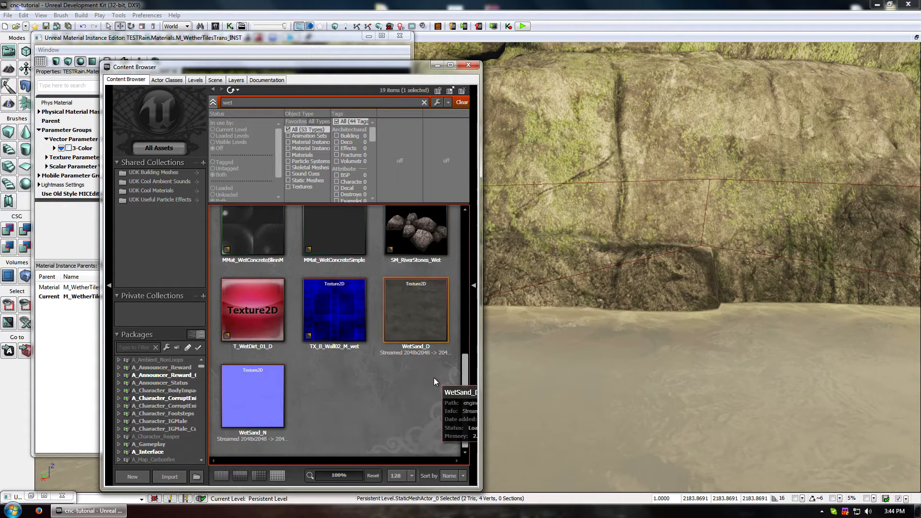
scroll(398, 390, up, 2)
scroll(398, 389, up, 2)
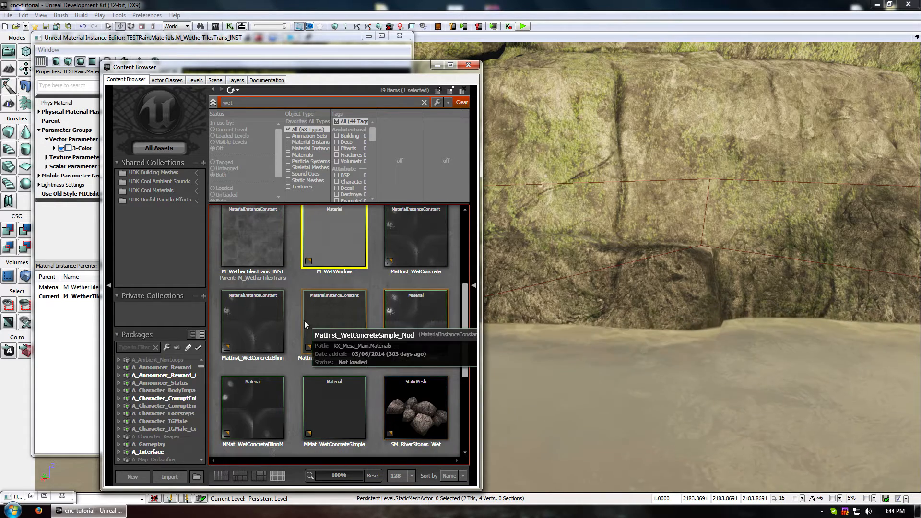
scroll(336, 317, up, 4)
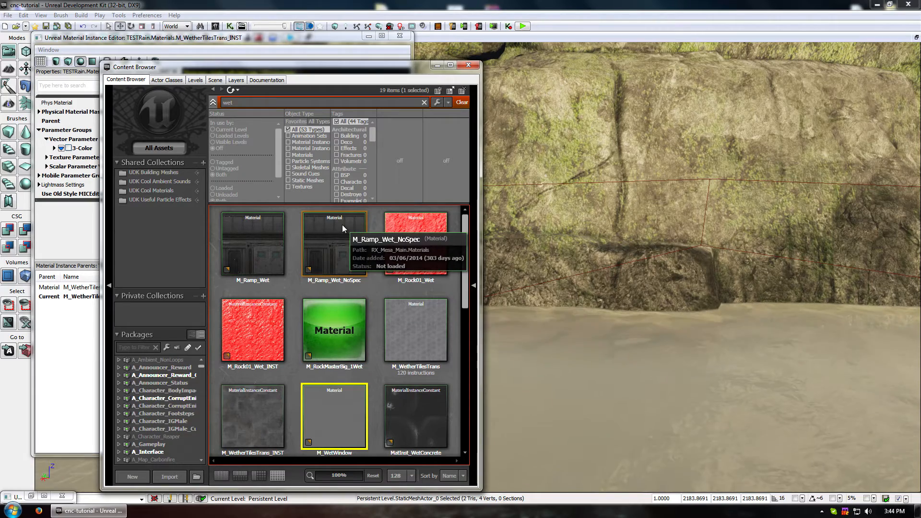
double_click(245, 231)
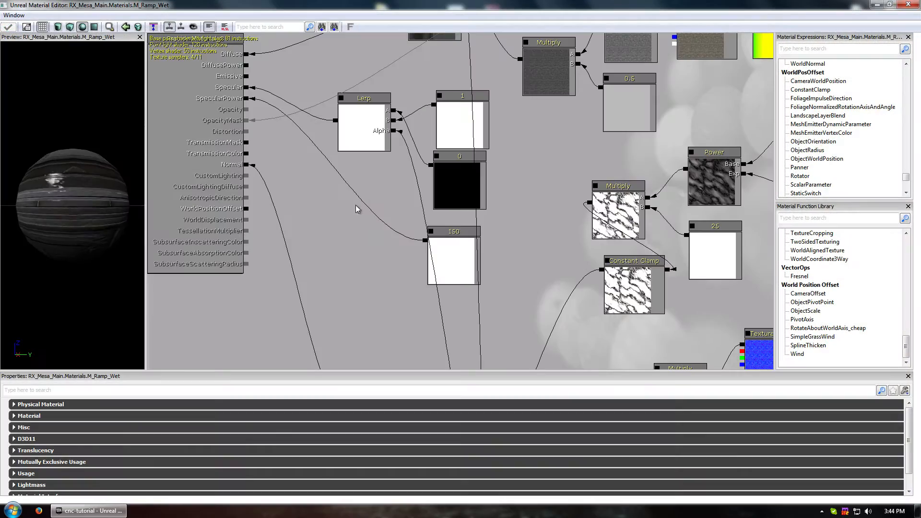
Examine how the M_Ramp_Wet node graph drives diffuse, specular, specular power and normal, and orbit its preview sphere.
drag(367, 266, 294, 318)
scroll(297, 317, down, 2)
drag(72, 208, 81, 209)
drag(266, 295, 230, 263)
scroll(230, 262, down, 4)
drag(306, 240, 362, 267)
scroll(363, 270, up, 3)
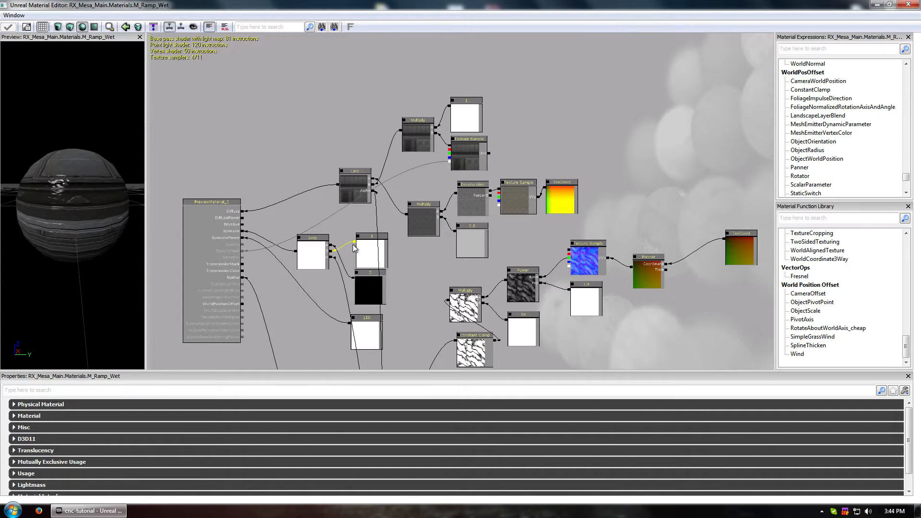
drag(341, 297, 269, 90)
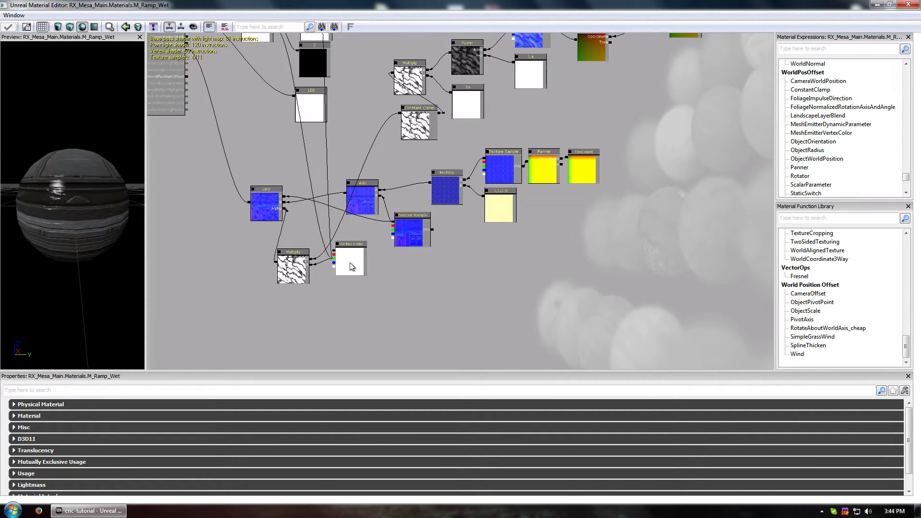
drag(265, 140, 275, 210)
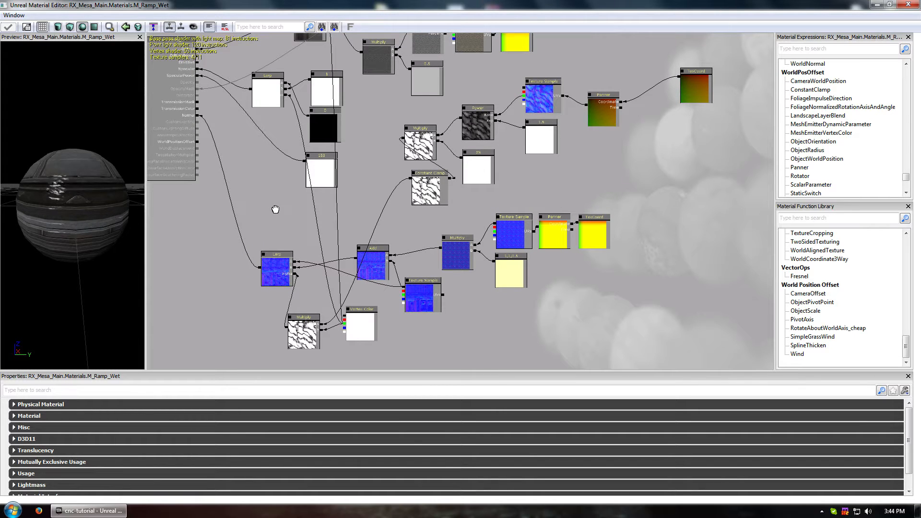
drag(275, 210, 259, 256)
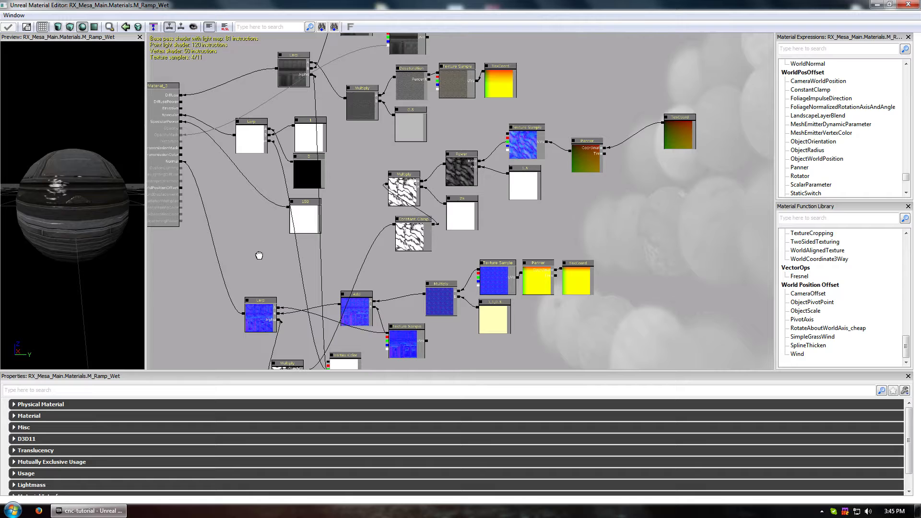
mouse_move(61, 193)
mouse_down()
mouse_move(66, 212)
mouse_move(63, 196)
mouse_up()
drag(211, 231, 233, 258)
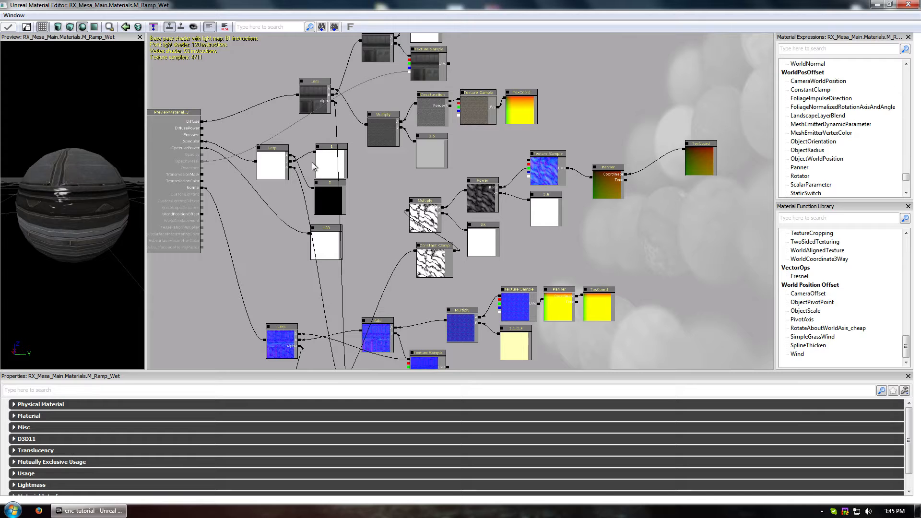
drag(139, 210, 133, 205)
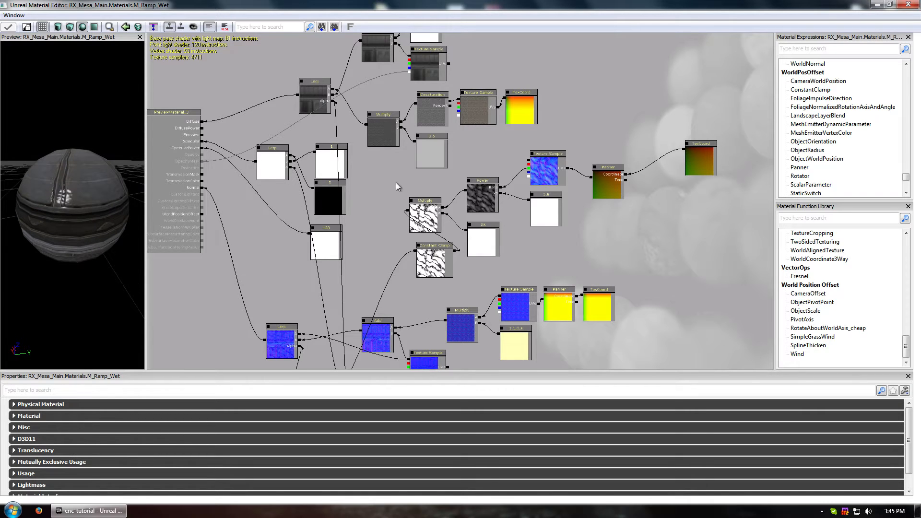
drag(396, 185, 459, 252)
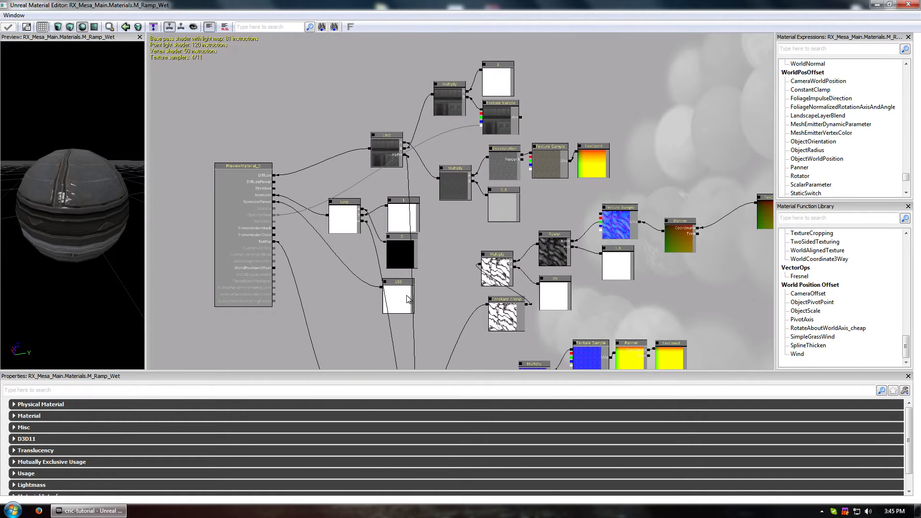
Close the M_Ramp_Wet material and the M_WetherTilesTrans_INST editor, and bring back the M_Rock_MasterBig_Jungle_vertex material graph.
click(909, 5)
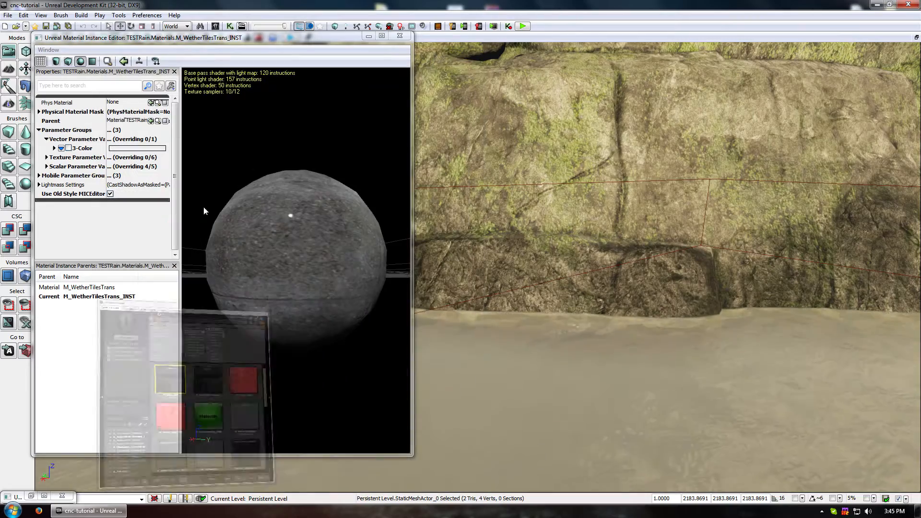
click(399, 36)
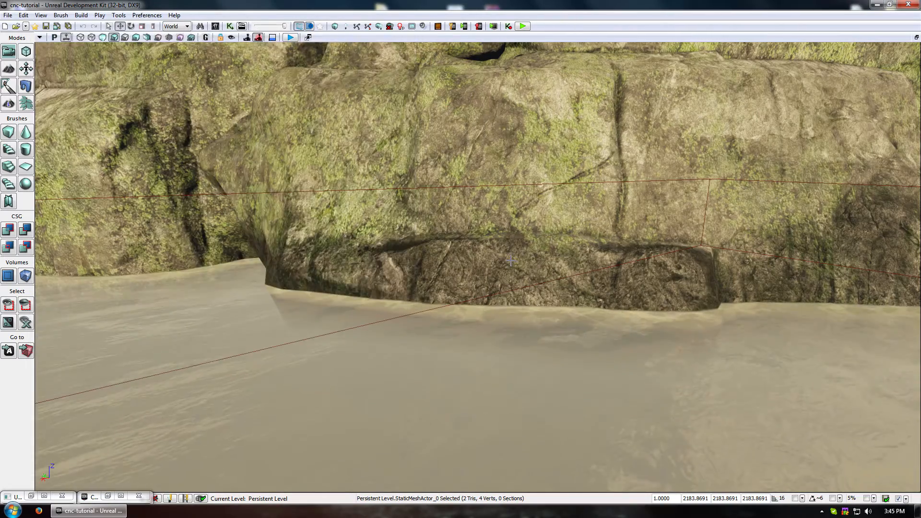
double_click(250, 209)
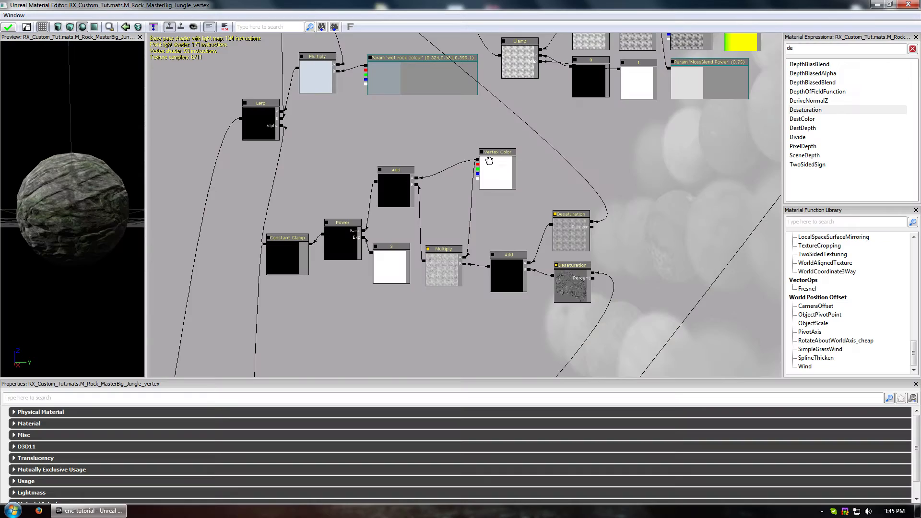
Duplicate the specular Lerp node below the original and connect the lower DisableSpecular switch to the copy's second input.
drag(489, 161, 637, 161)
drag(495, 341, 646, 132)
scroll(624, 158, down, 5)
drag(542, 329, 373, 258)
scroll(464, 181, up, 5)
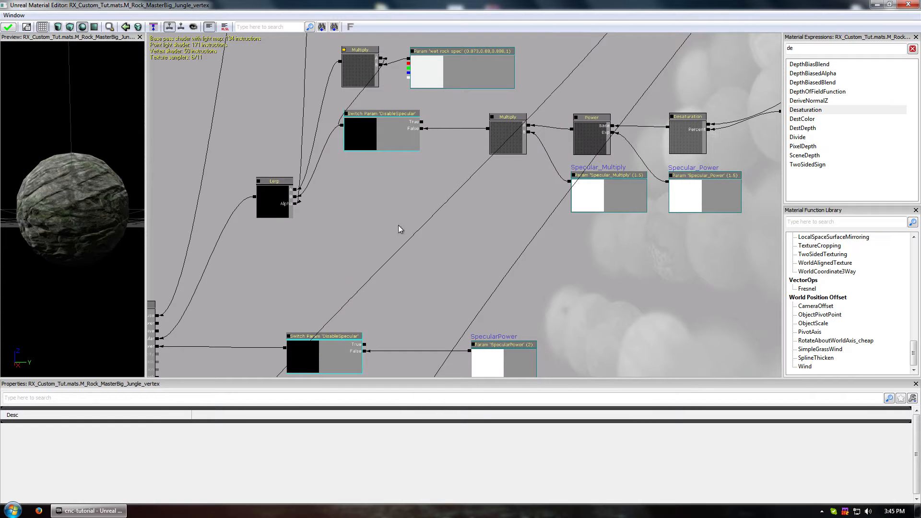
drag(444, 173, 427, 223)
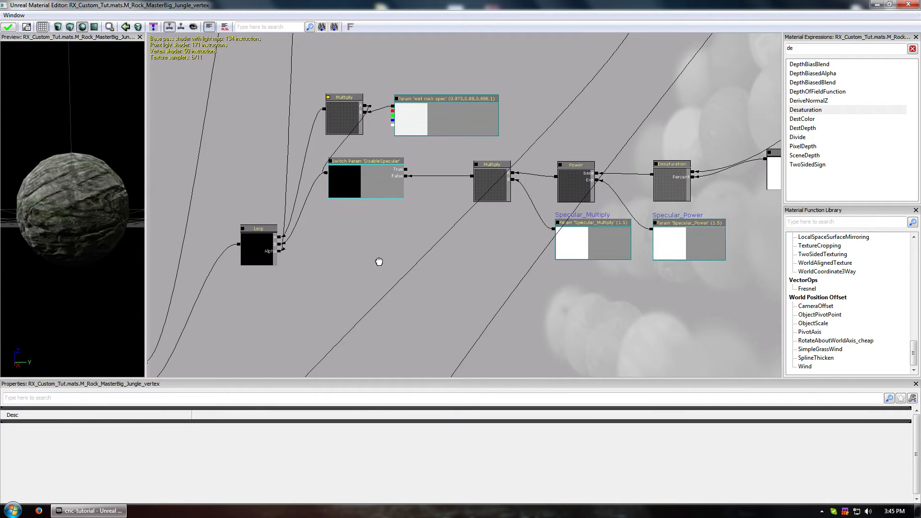
drag(379, 262, 394, 190)
click(272, 162)
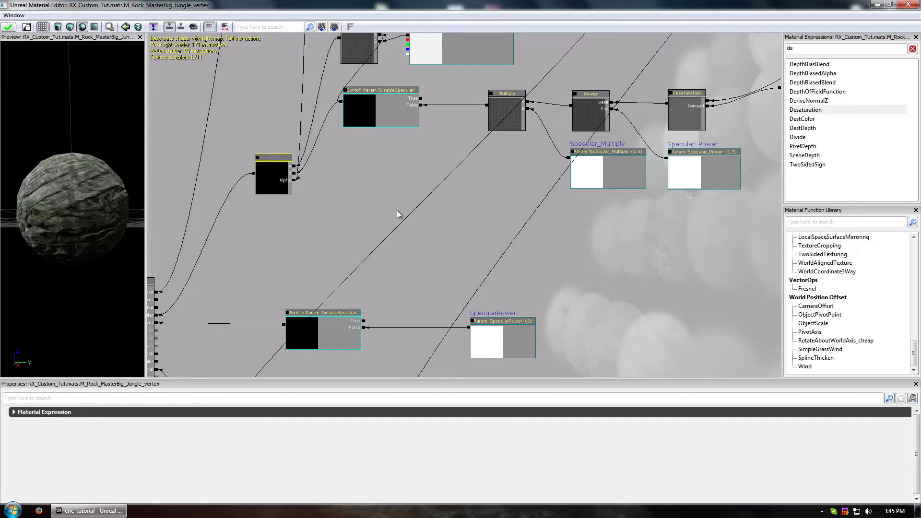
drag(283, 190, 271, 272)
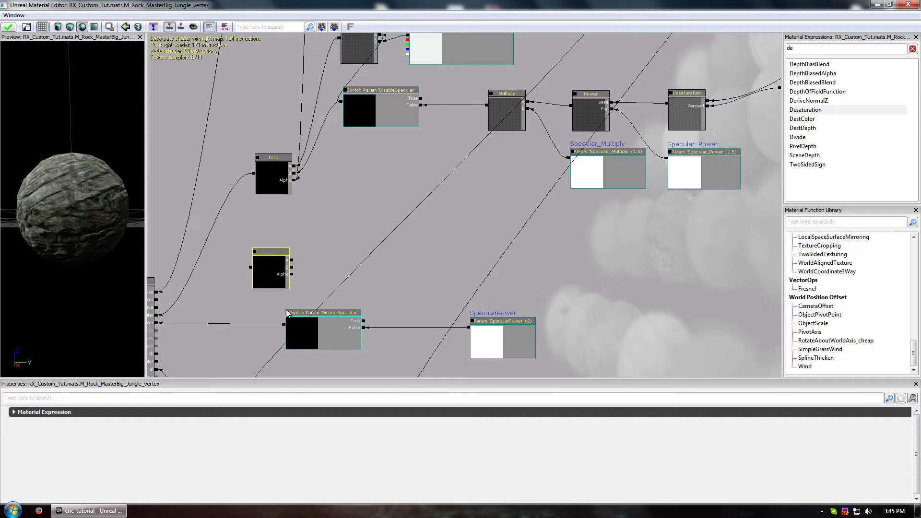
click(309, 286)
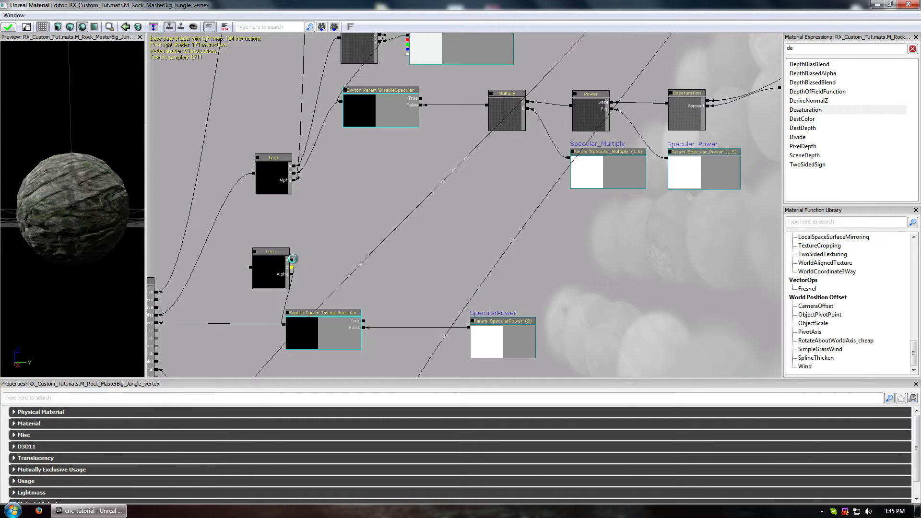
Duplicate the SpecularPower parameter, place the copy above the original and connect it to the new Lerp's first input.
click(482, 345)
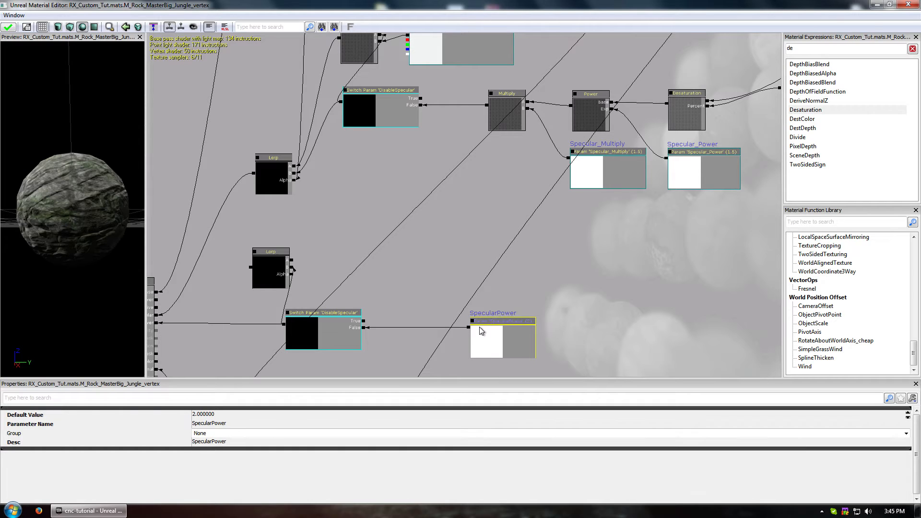
key(ctrl+w)
drag(502, 349, 445, 265)
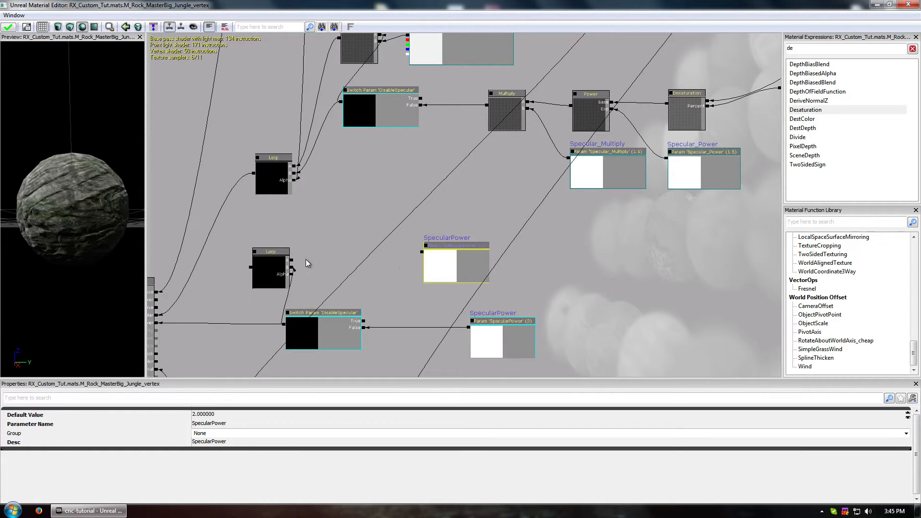
mouse_move(291, 260)
mouse_down()
mouse_move(415, 254)
mouse_move(300, 261)
mouse_up()
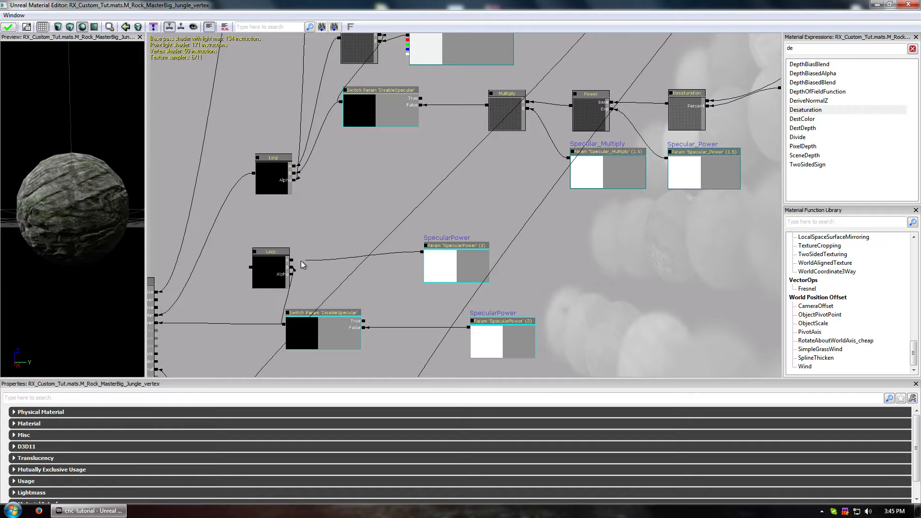
Rename the duplicated parameter to "SpecularPower wet" and set its default value to 6.
click(451, 261)
click(237, 423)
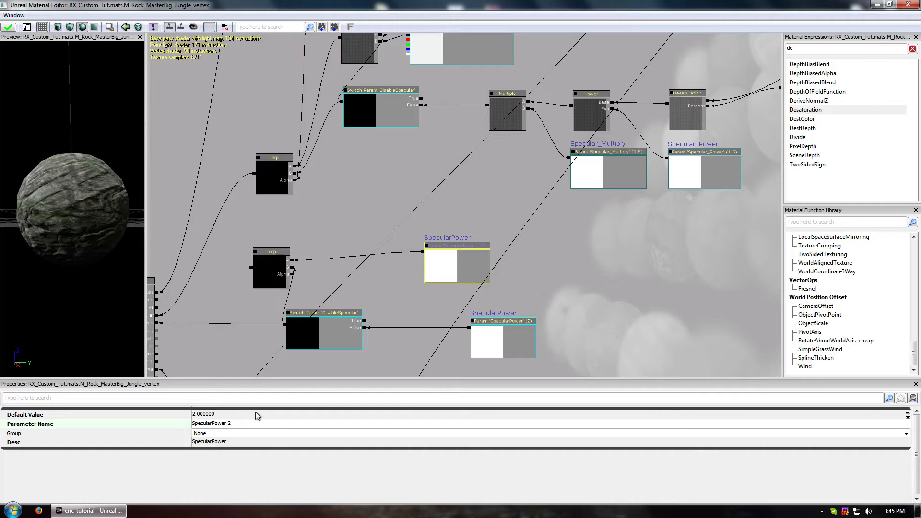
click(234, 424)
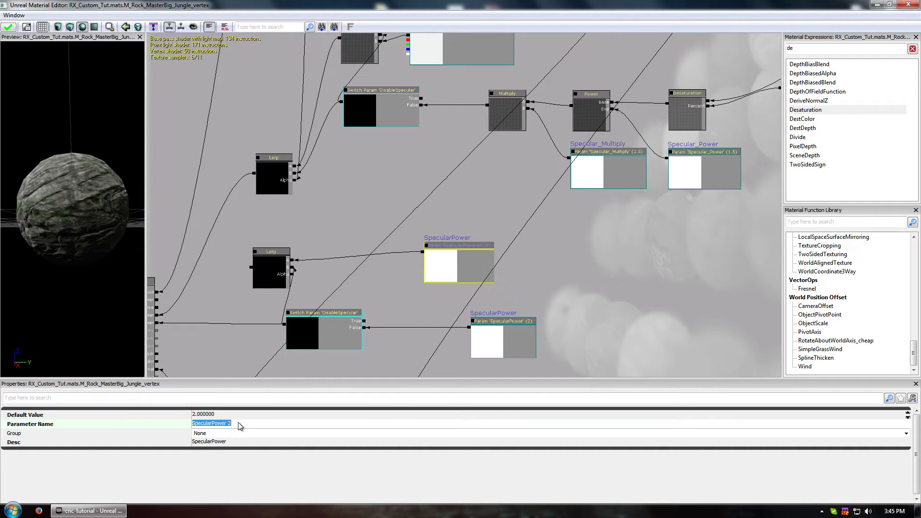
click(238, 424)
click(201, 416)
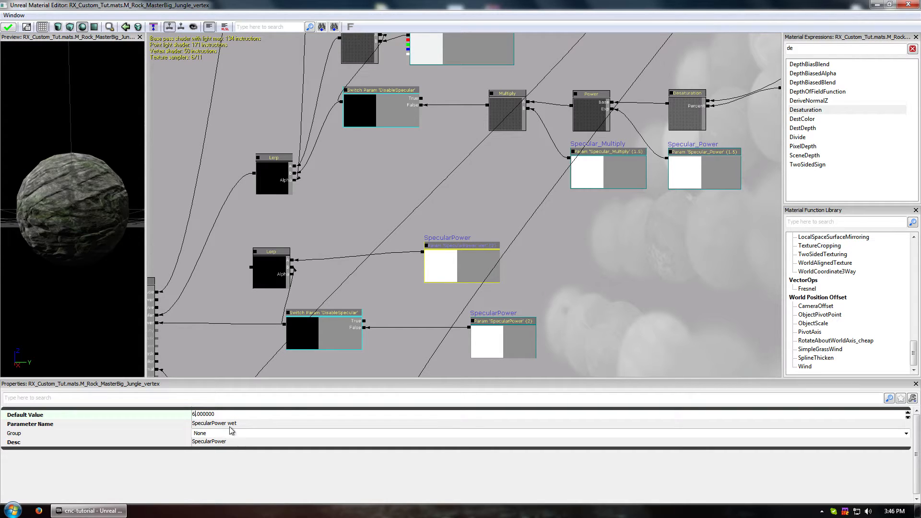
Connect the new Lerp to the material's SpecularPower input and the Constant Clamp output to the Lerp's Alpha.
drag(250, 267, 157, 323)
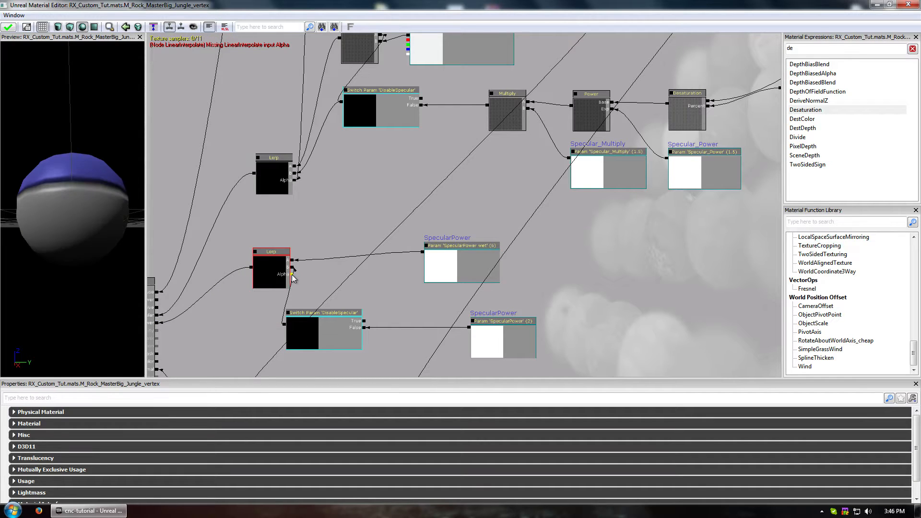
drag(336, 188, 342, 102)
drag(291, 274, 315, 115)
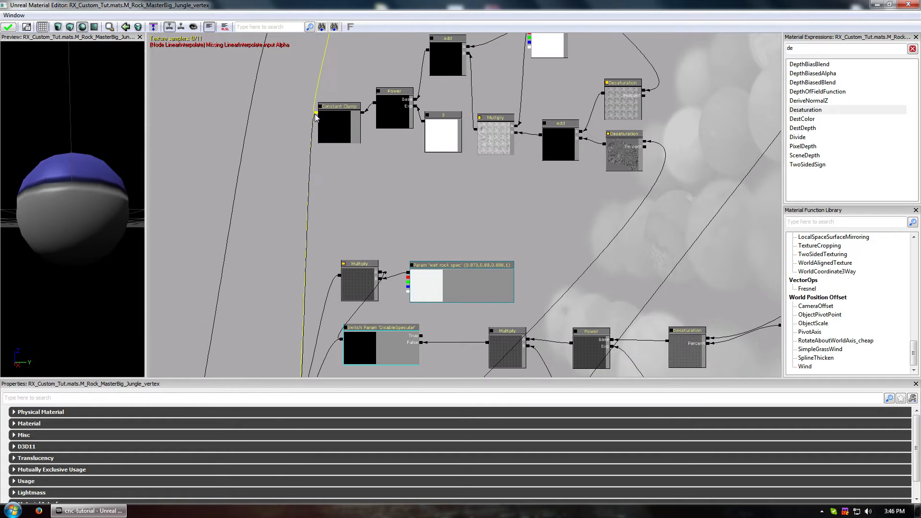
drag(424, 175, 456, 34)
drag(424, 269, 395, 193)
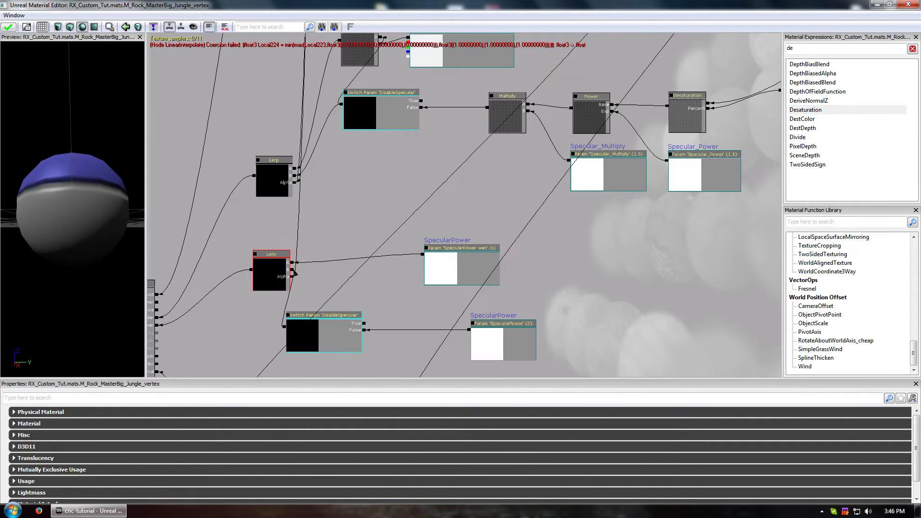
Try a default value of 3 on the "SpecularPower wet" parameter and finally set it to 2.
click(455, 283)
click(195, 415)
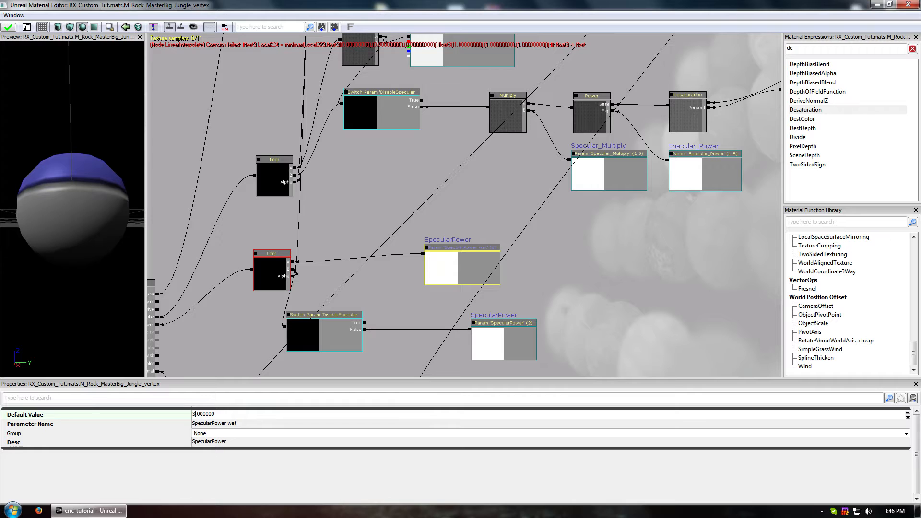
click(214, 424)
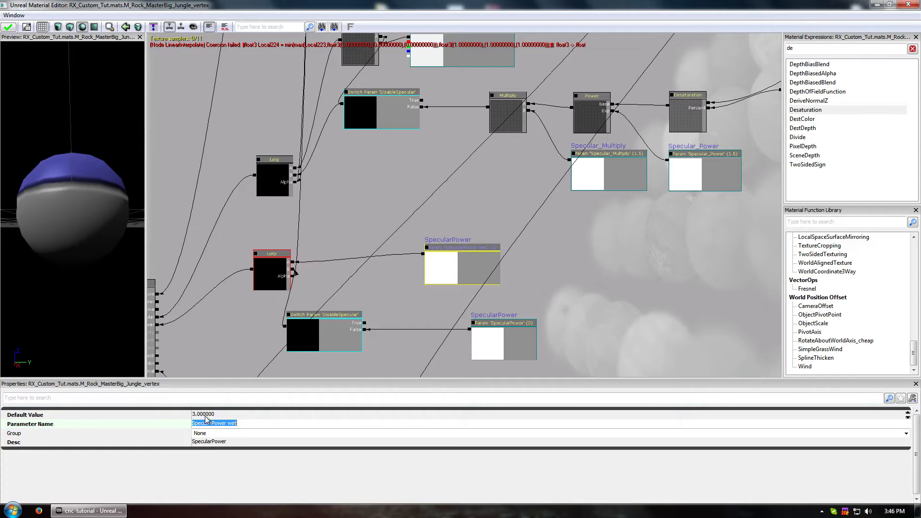
click(204, 415)
click(195, 416)
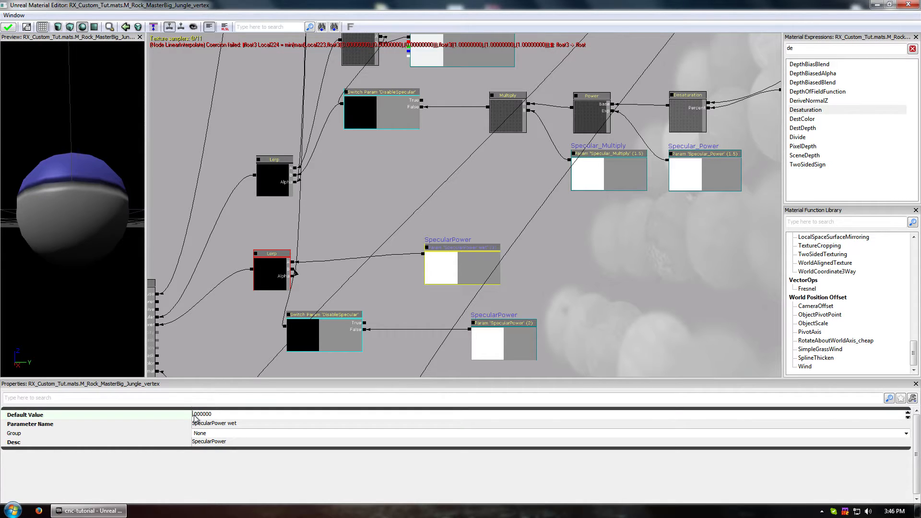
click(206, 424)
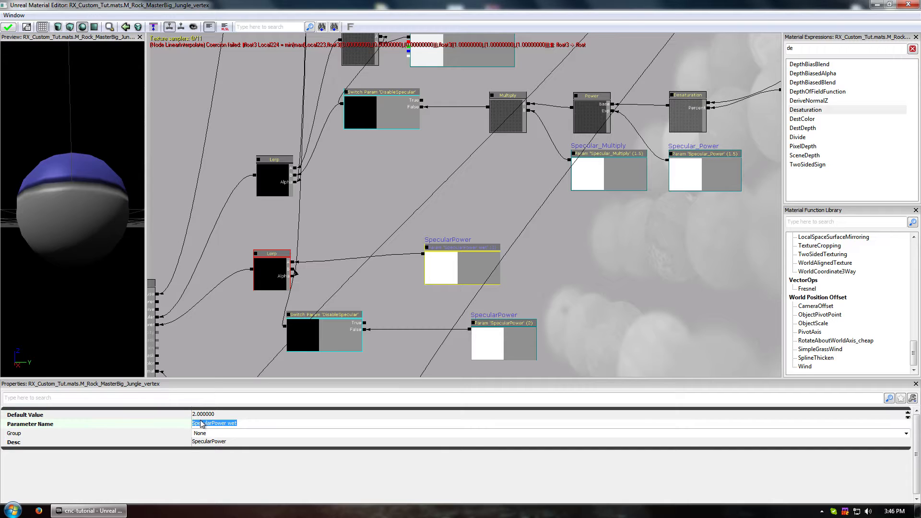
click(204, 415)
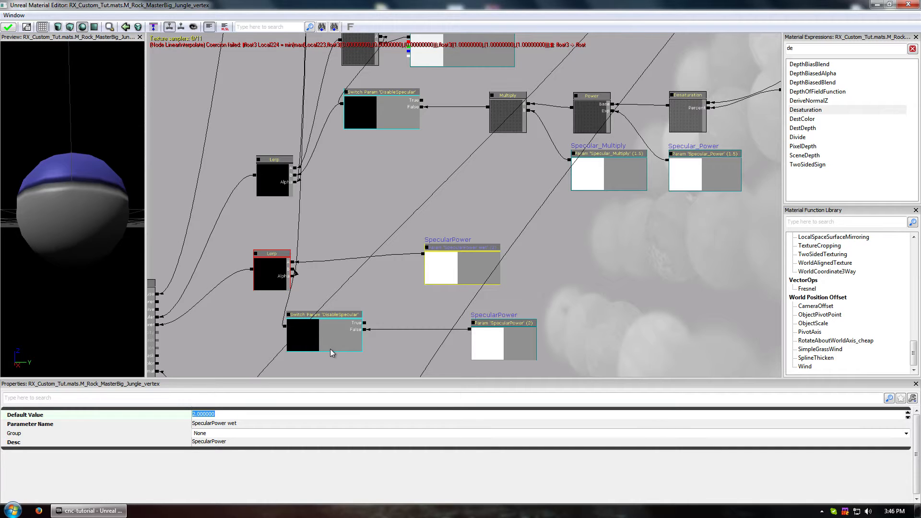
Delete the lower Lerp node and reconnect the DisableSpecular switch directly to the material's SpecularPower input.
click(269, 271)
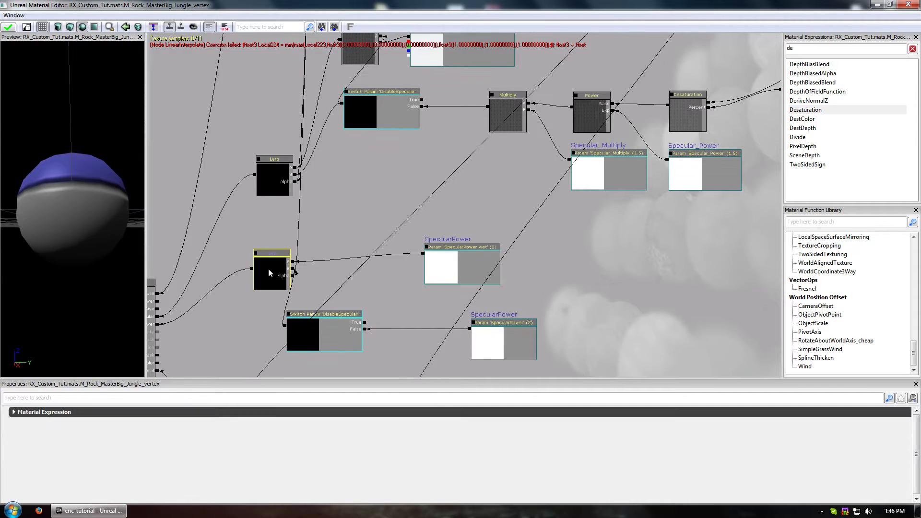
key(Delete)
drag(285, 326, 158, 324)
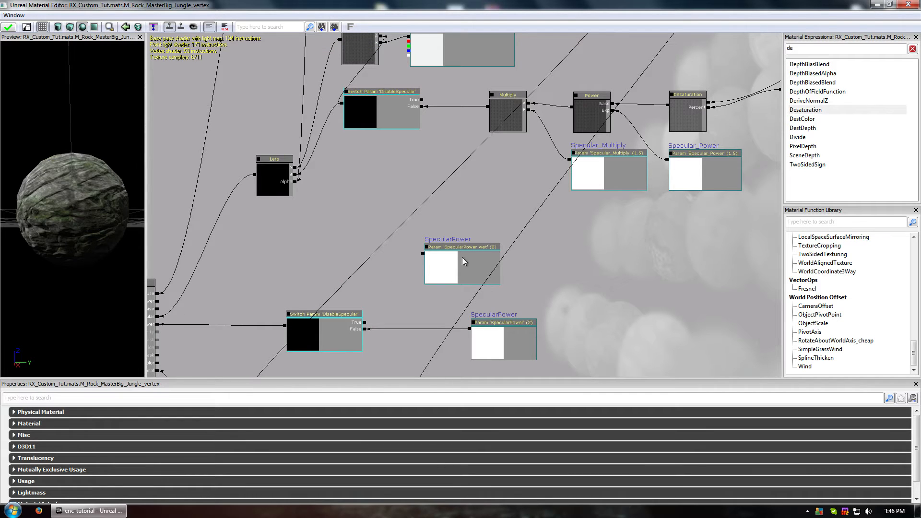
Delete the unused "SpecularPower wet" parameter and the "wet rock spec" vector parameter feeding the upper specular Multiply node.
click(464, 261)
click(370, 213)
drag(366, 209, 205, 362)
click(293, 216)
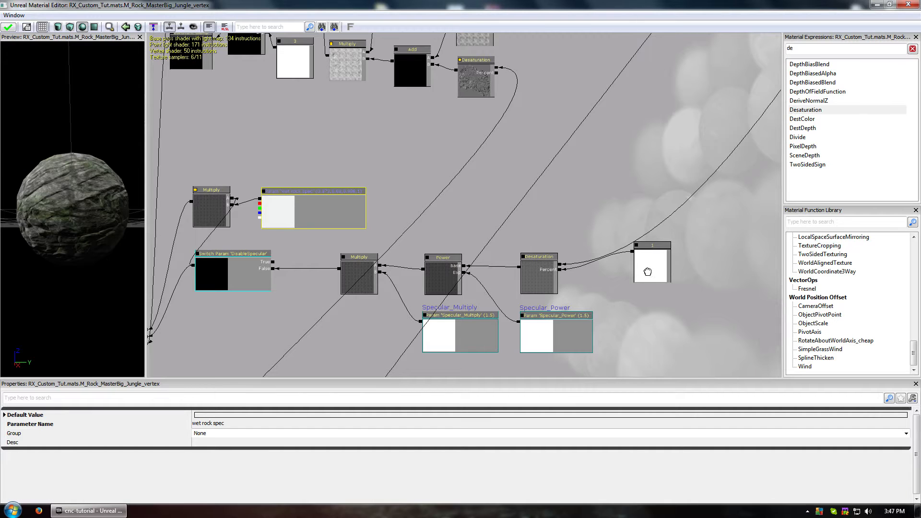
click(650, 273)
click(299, 205)
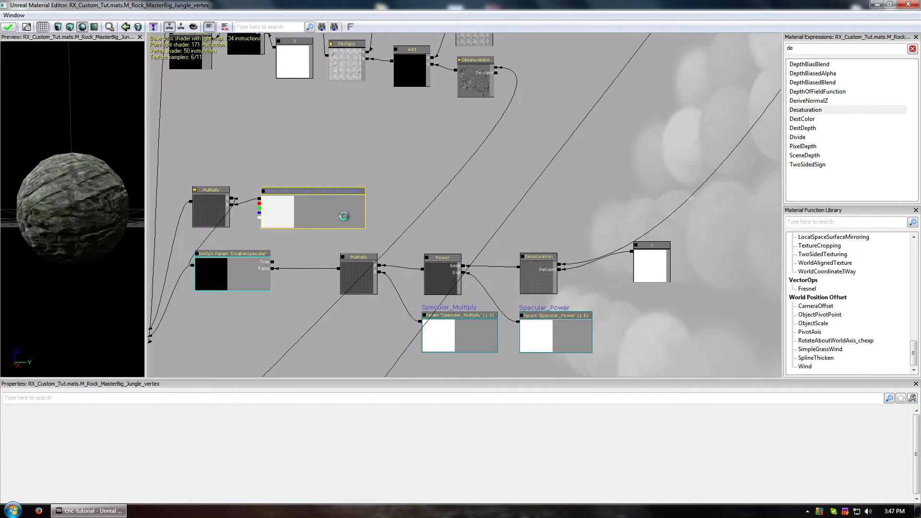
key(Delete)
Duplicate the constant 1 node beside the upper specular Multiply node and connect the copy to its B input.
click(643, 263)
key(ctrl+w)
ctrl+drag(657, 277, 258, 195)
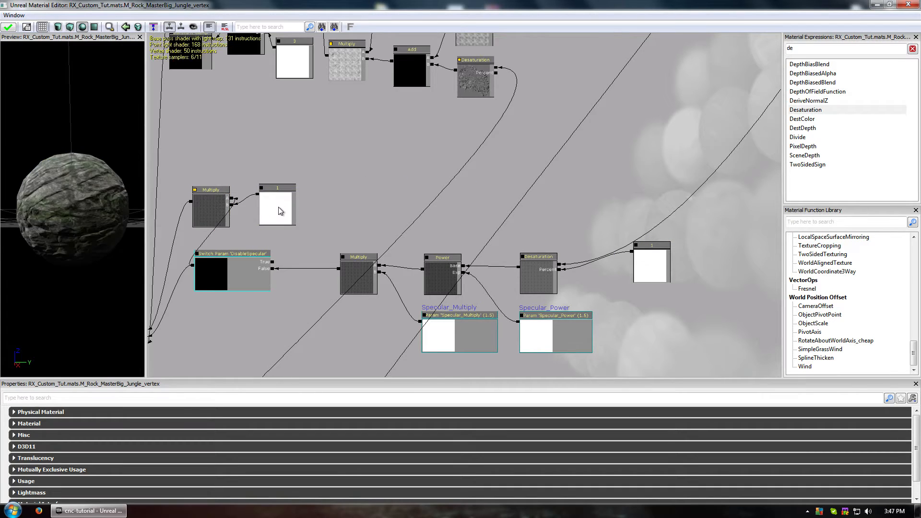
Convert the duplicated constant into a scalar parameter named "wet spec".
click(274, 205)
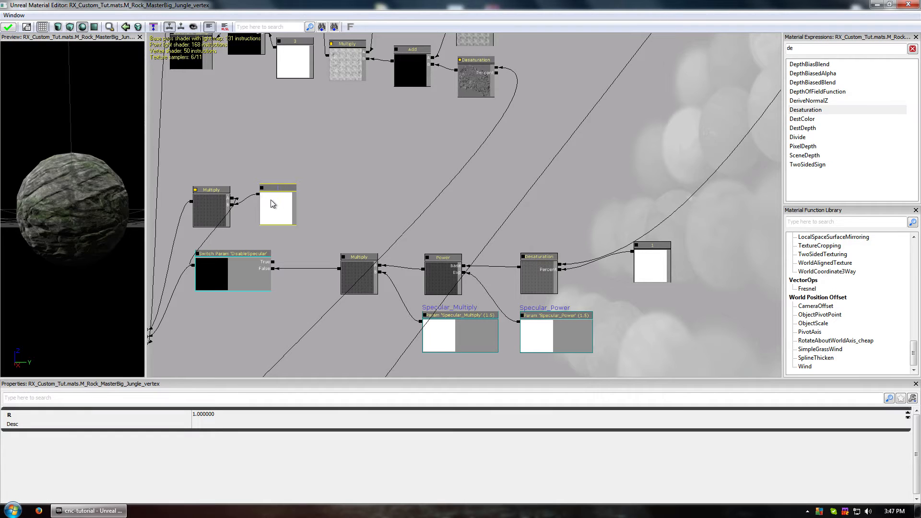
right_click(280, 193)
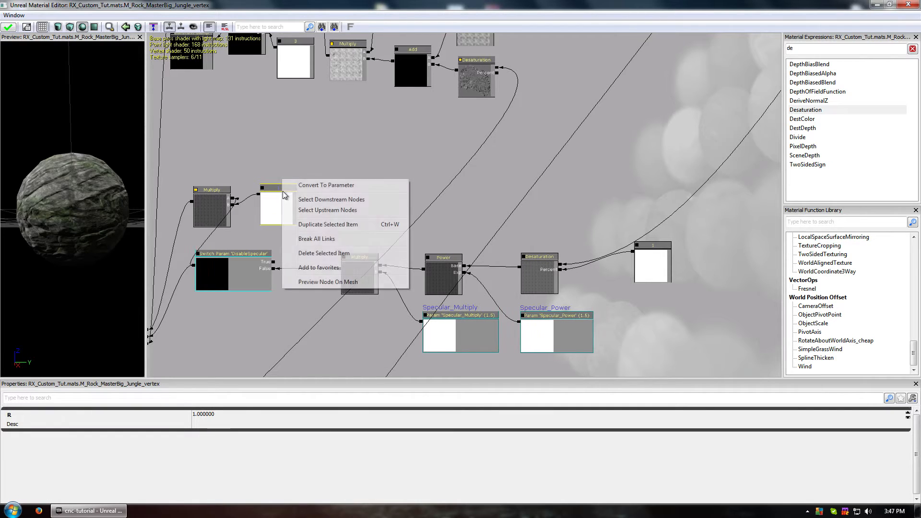
click(323, 185)
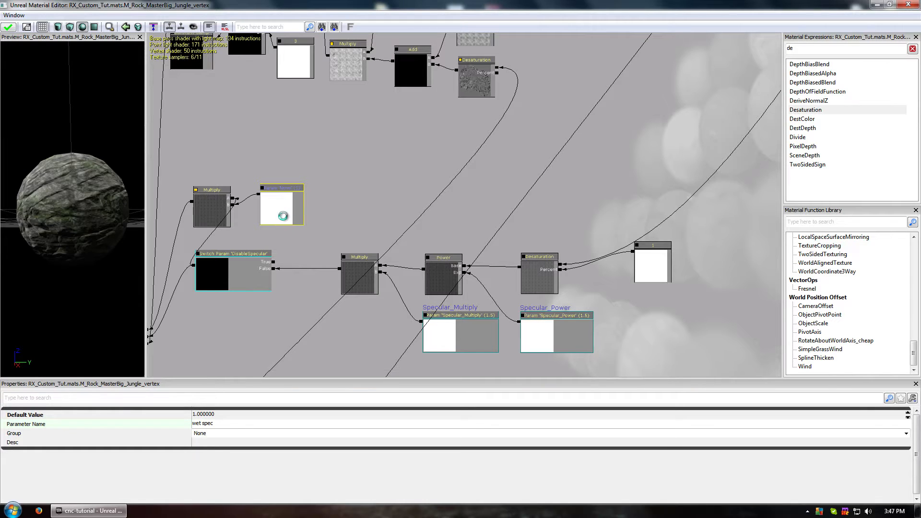
Set the default value of "wet spec" to 6 and apply the material changes.
drag(283, 216, 309, 65)
click(212, 416)
text(6)
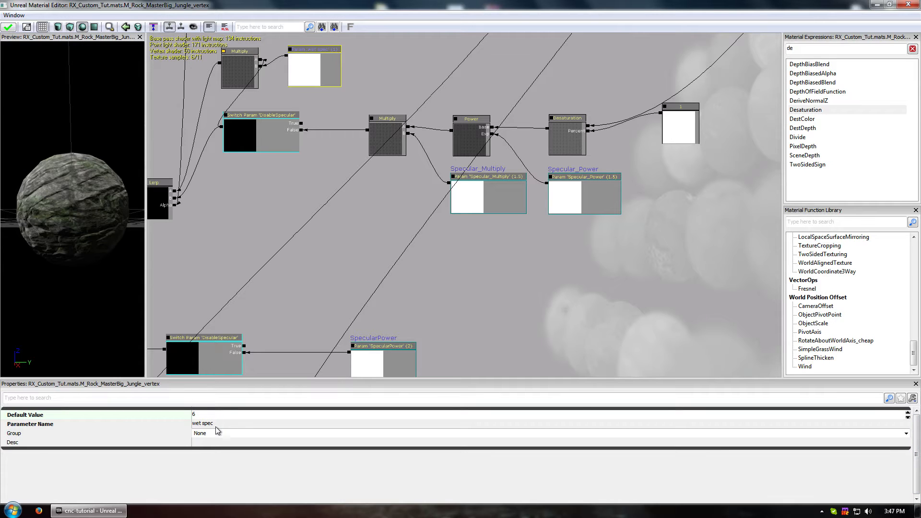
key(Return)
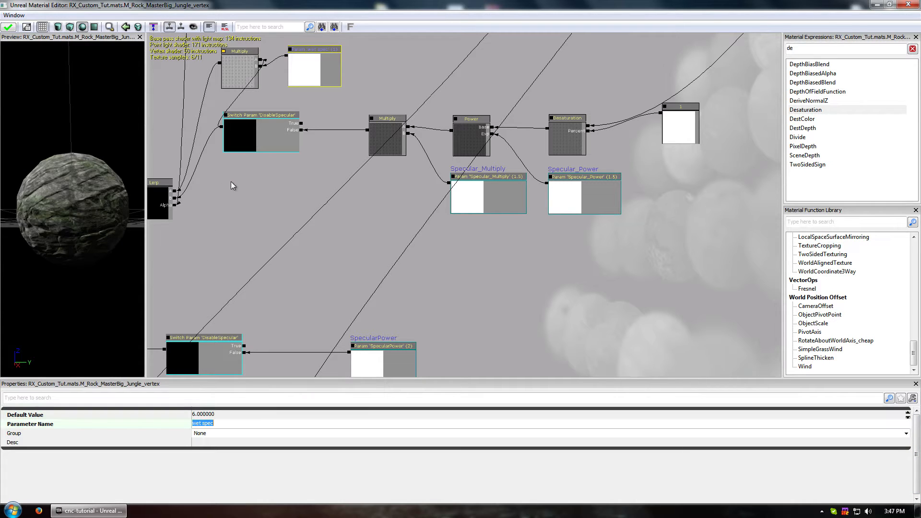
drag(251, 120, 336, 213)
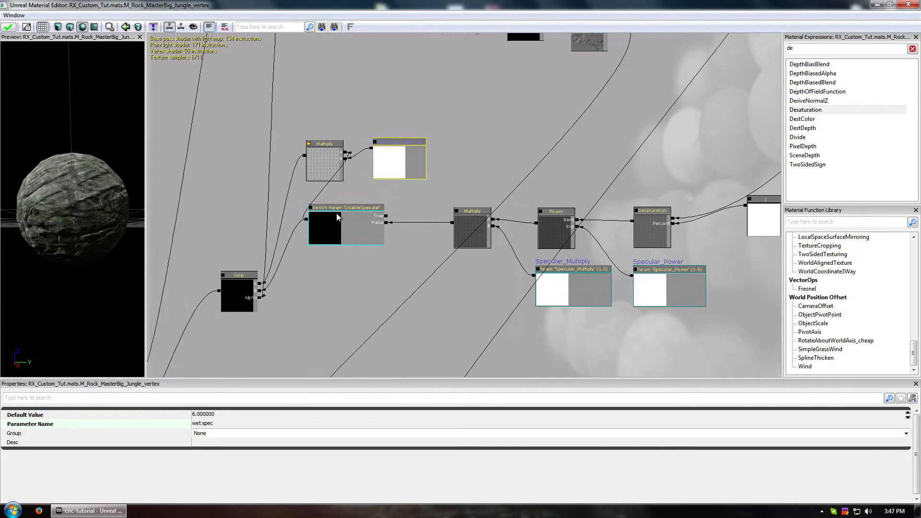
click(4, 30)
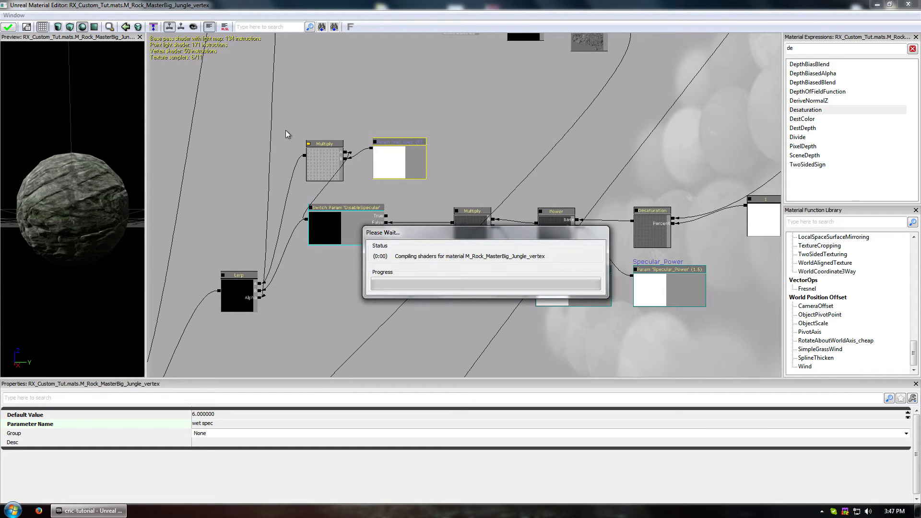
Examine the wet specular on the painted rock in the level and locate the rock mesh's assigned material.
click(877, 5)
click(472, 361)
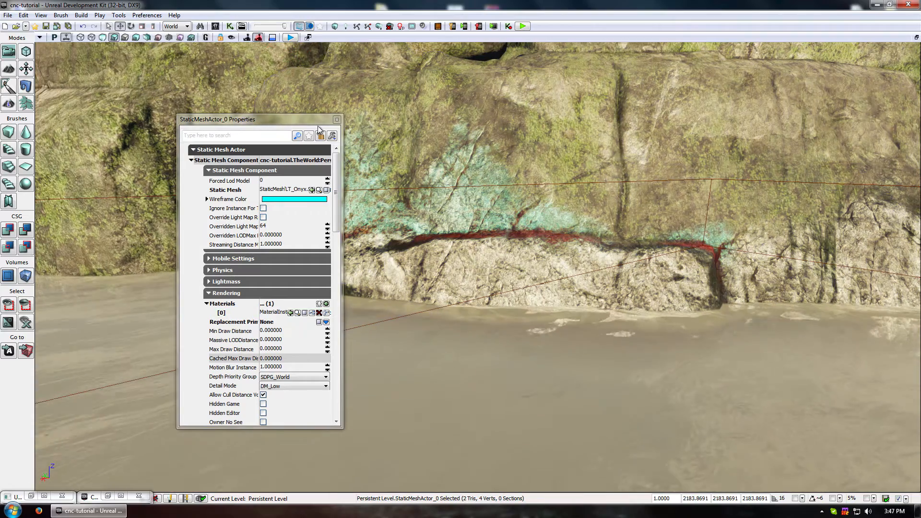
click(337, 120)
drag(384, 192, 398, 178)
mouse_move(70, 144)
mouse_down()
mouse_move(75, 202)
mouse_move(61, 143)
mouse_up()
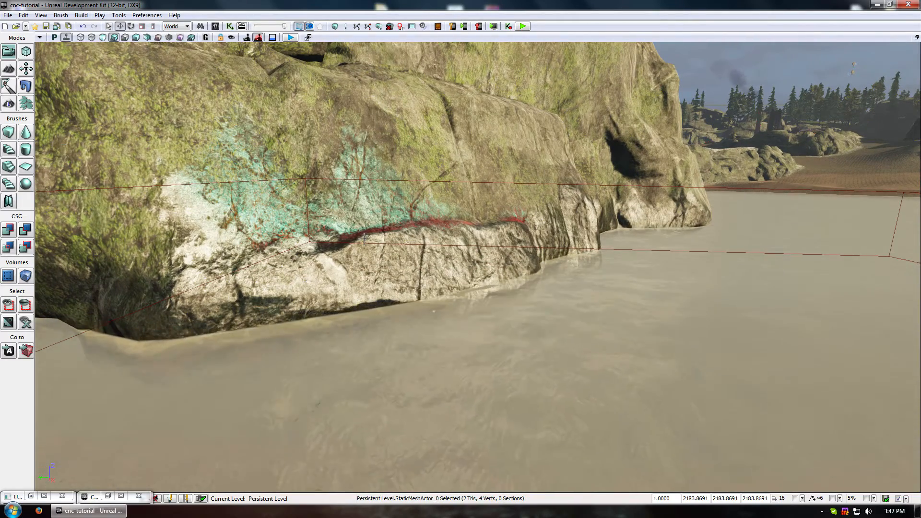
double_click(303, 319)
click(298, 314)
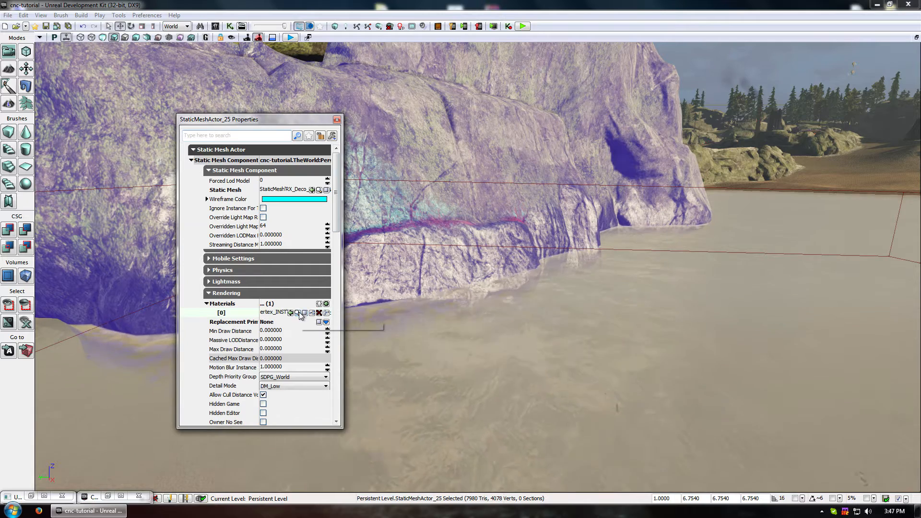
Set the default value of "wet spec" to 2, then close the material editor and apply the changes to the original material.
click(31, 497)
drag(405, 158, 402, 158)
click(194, 417)
click(195, 416)
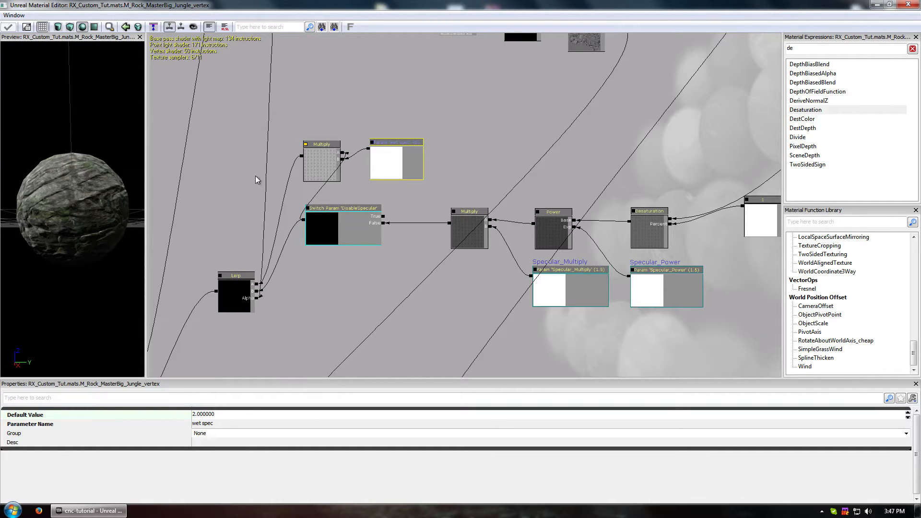
key(Tab)
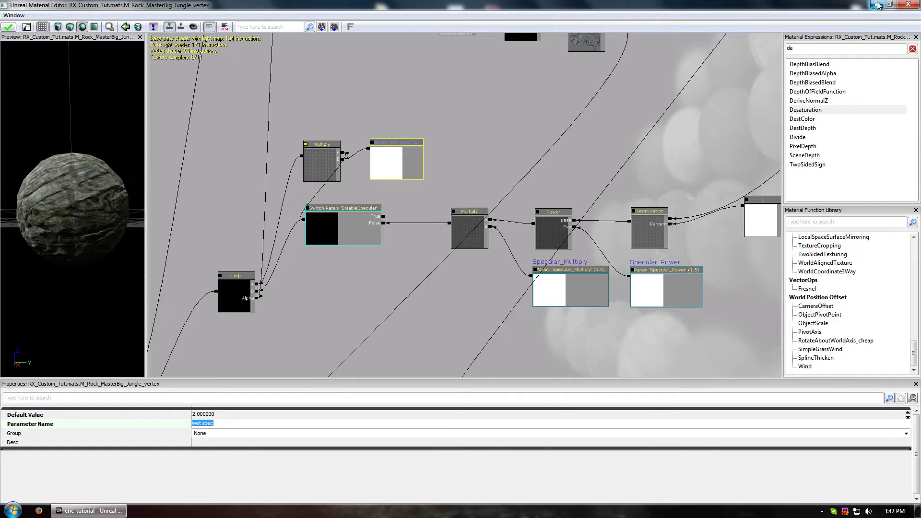
click(908, 4)
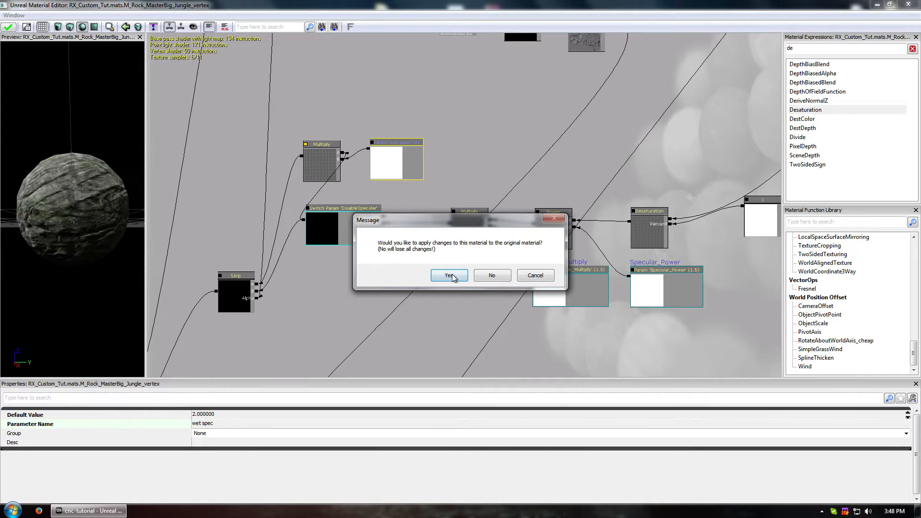
click(453, 277)
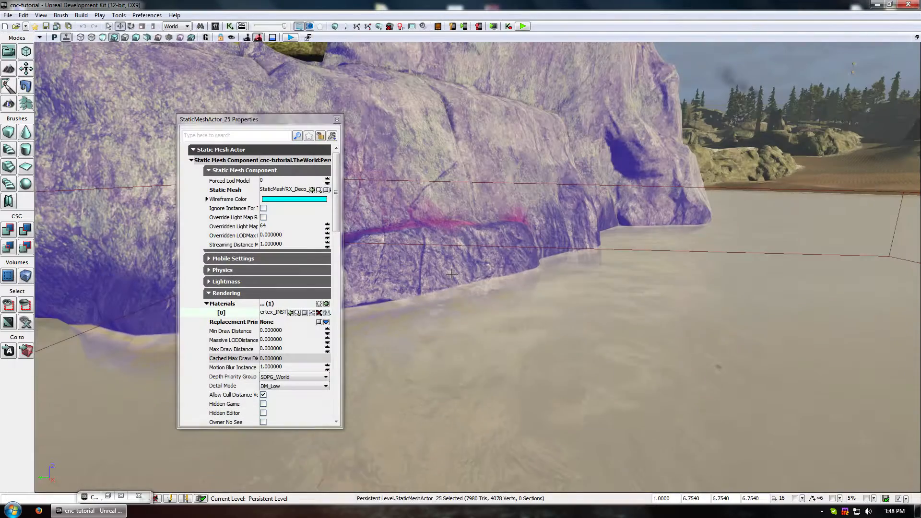
Close the mesh properties and examine the painted rock surface along the waterline from several angles.
click(554, 298)
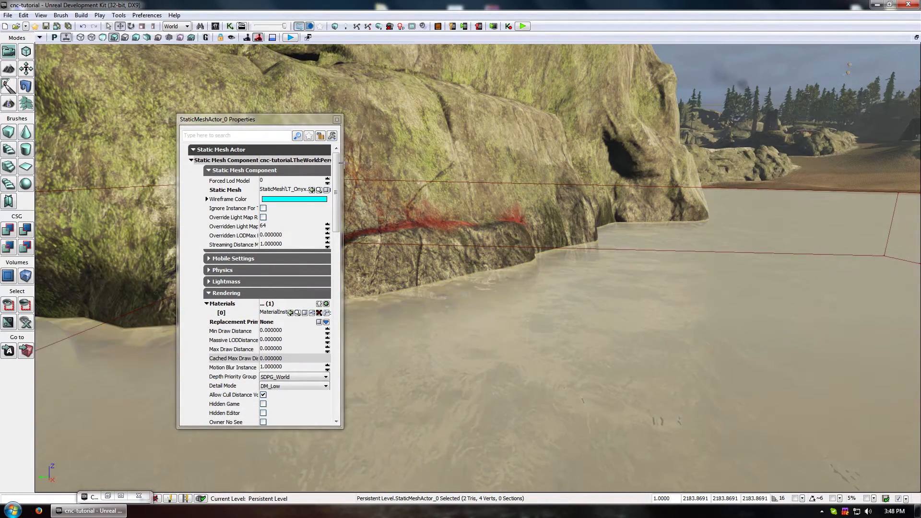
click(337, 120)
middle_drag(357, 139, 340, 33)
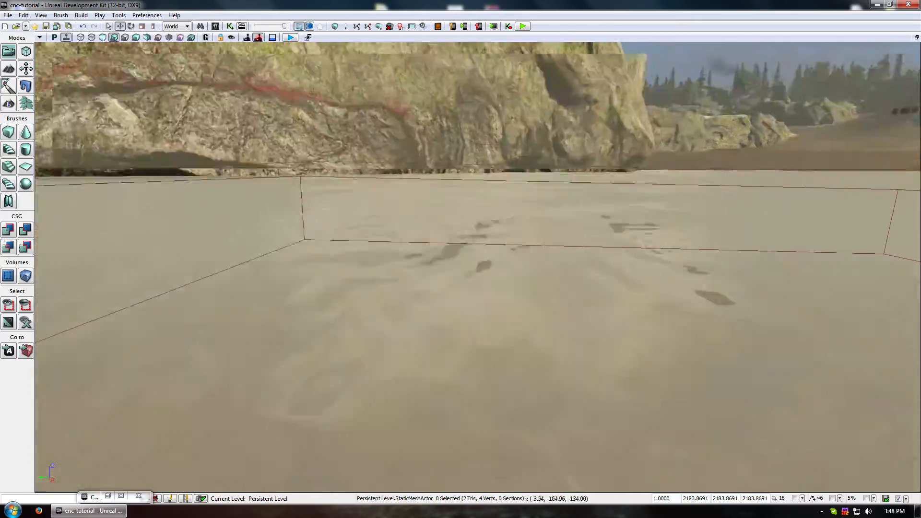
drag(357, 140, 254, 245)
drag(543, 336, 543, 300)
drag(477, 301, 501, 324)
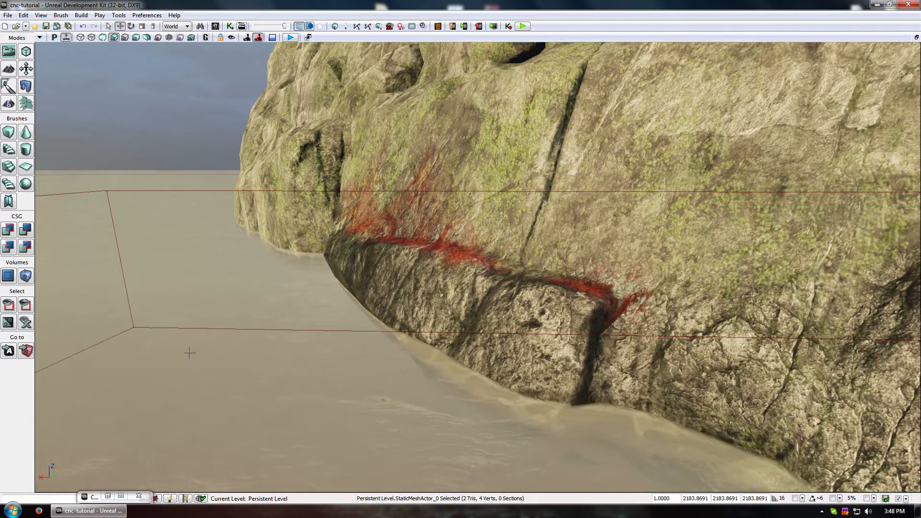
Open the M_Rock_MasterBig_Jungle_vertex_INST material instance and expand its texture, static switch and scalar parameter groups.
click(108, 496)
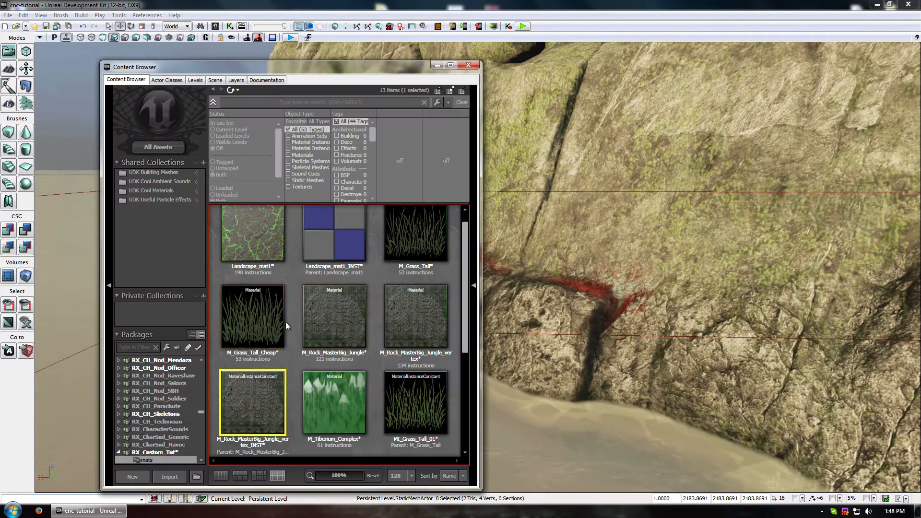
double_click(250, 399)
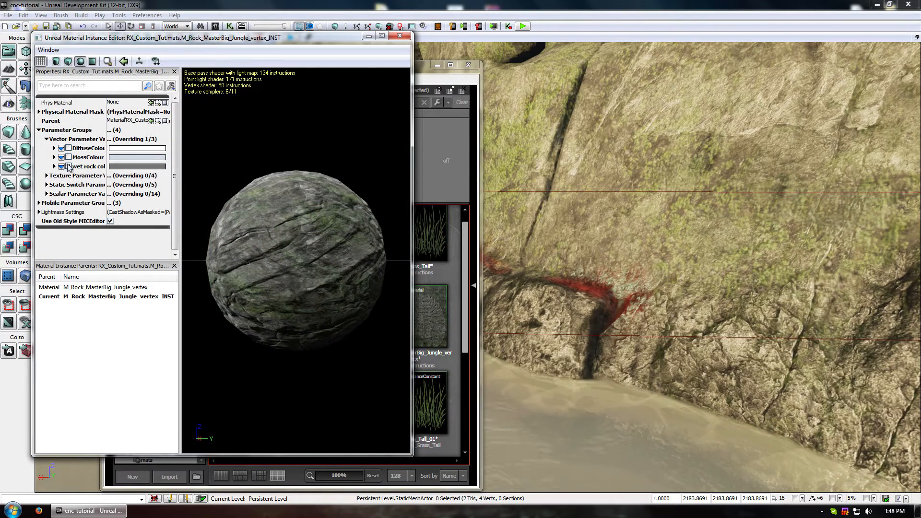
click(46, 194)
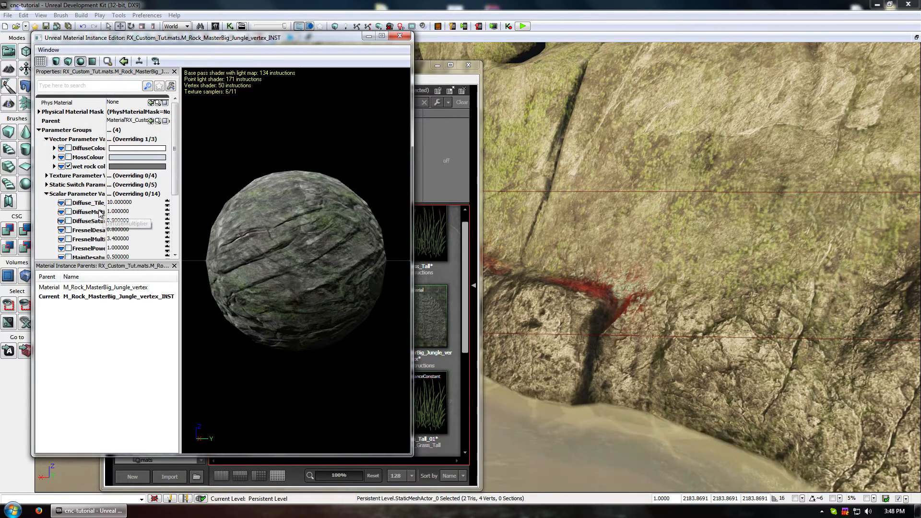
click(46, 185)
click(47, 176)
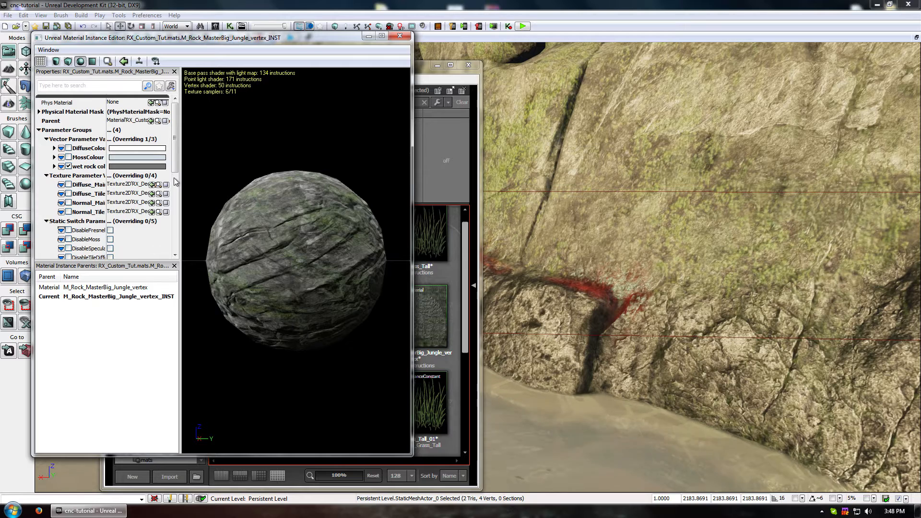
drag(179, 163, 180, 238)
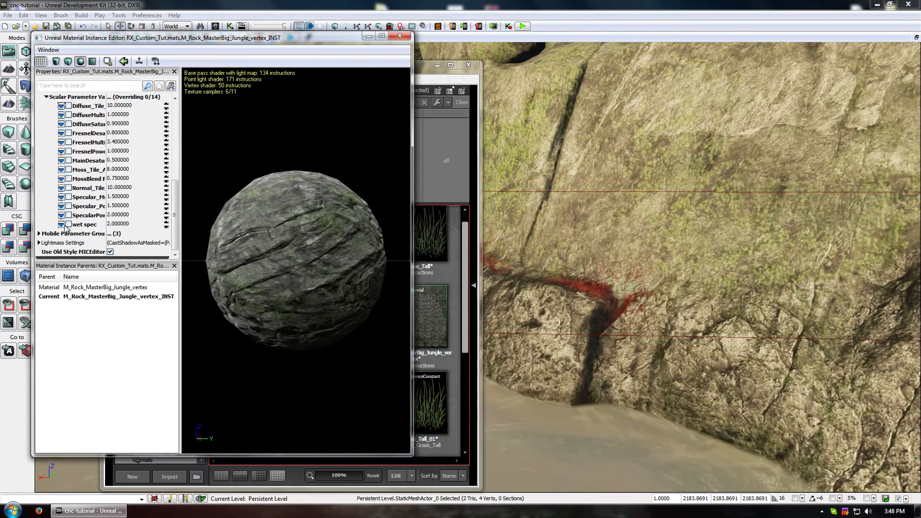
Override "wet spec" in the material instance and try the values 1 and 9.
click(144, 225)
text(1)
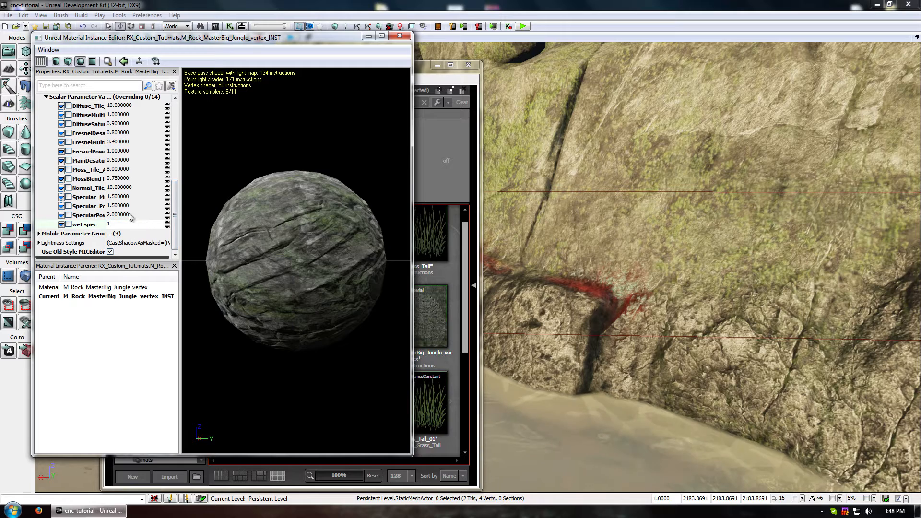
click(126, 206)
click(69, 226)
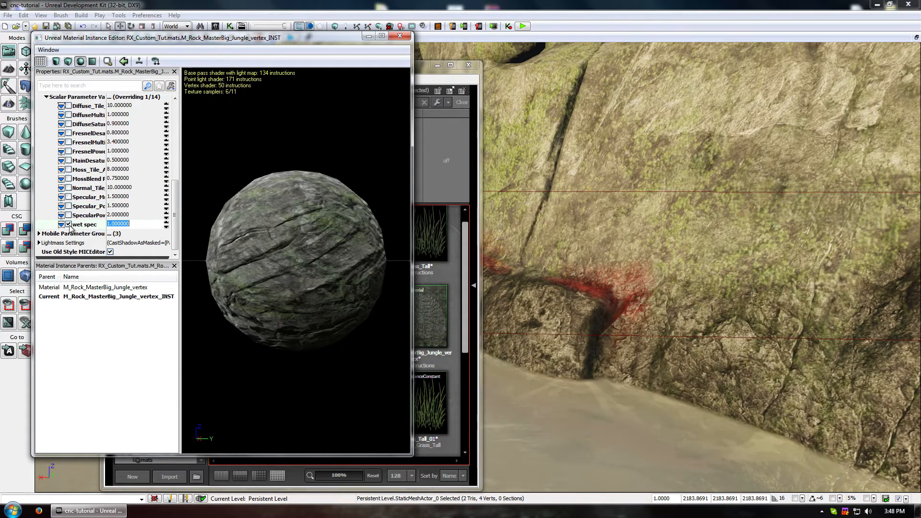
click(69, 225)
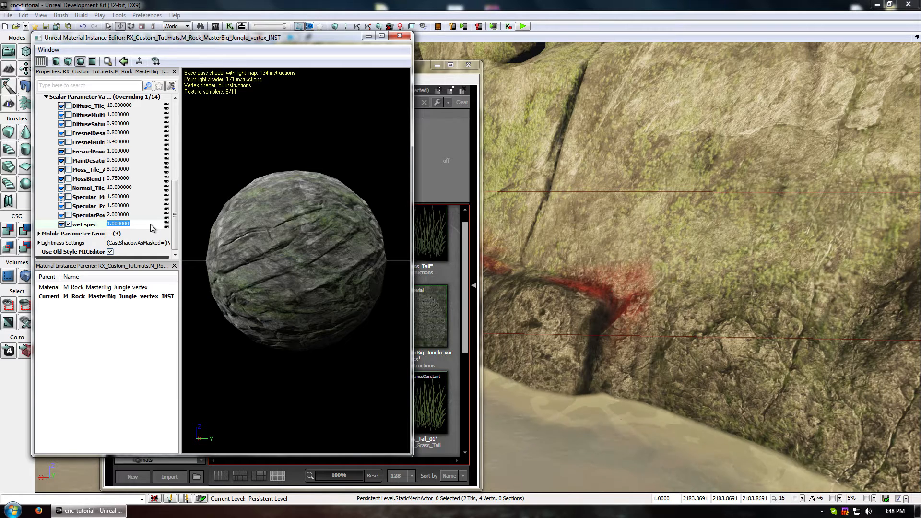
text(9)
click(130, 190)
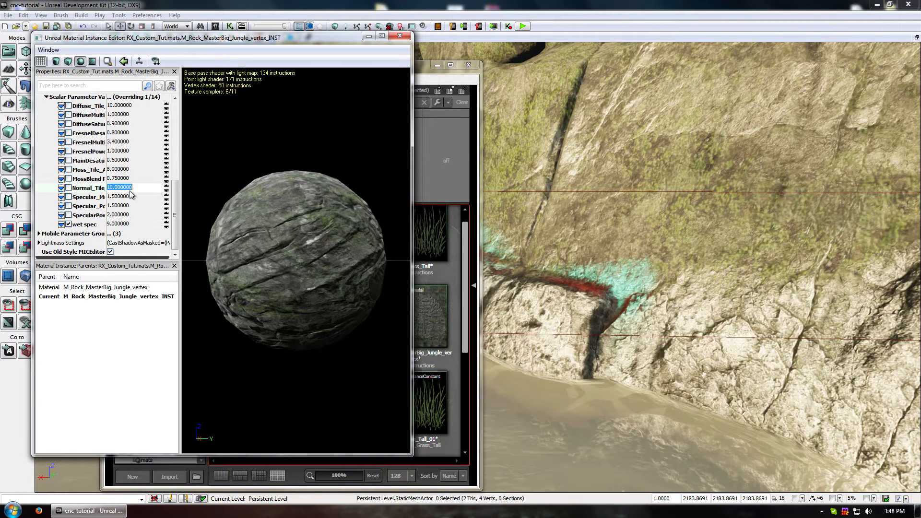
Try a "wet spec" value of 0.2, check the rock, then disable the override and close the material instance.
click(116, 224)
text(0.2)
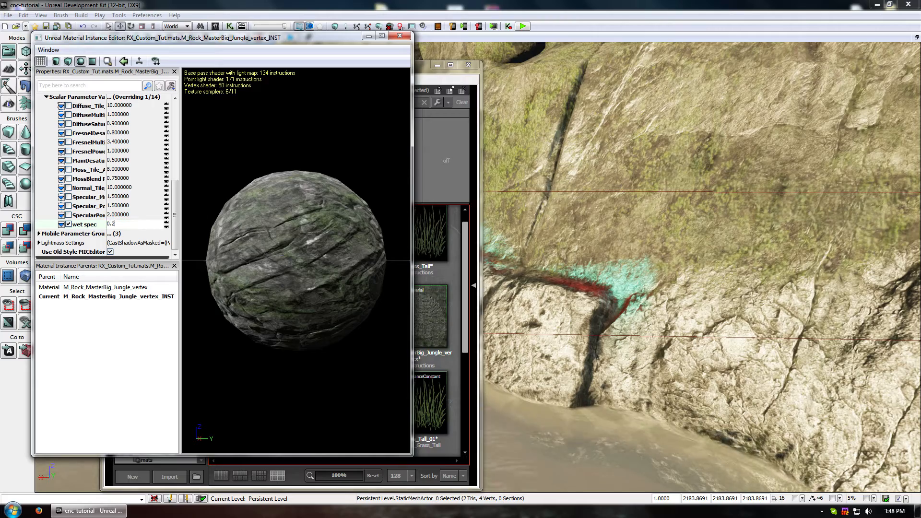
click(123, 201)
mouse_move(582, 280)
mouse_down()
mouse_move(619, 355)
mouse_move(638, 288)
mouse_move(691, 355)
mouse_move(683, 259)
mouse_up()
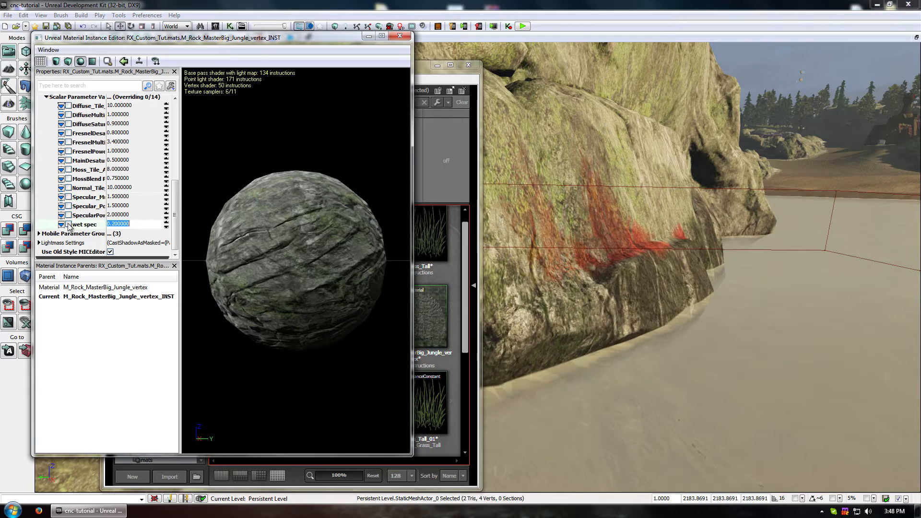
click(399, 35)
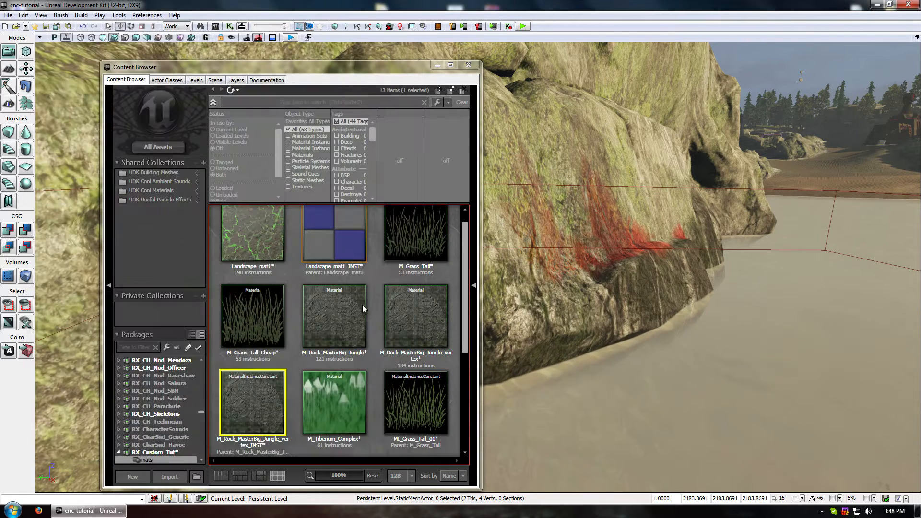
Open the M_Rock_MasterBig_Jungle_vertex material and delete the "wet spec" parameter feeding the upper Multiply node.
click(434, 318)
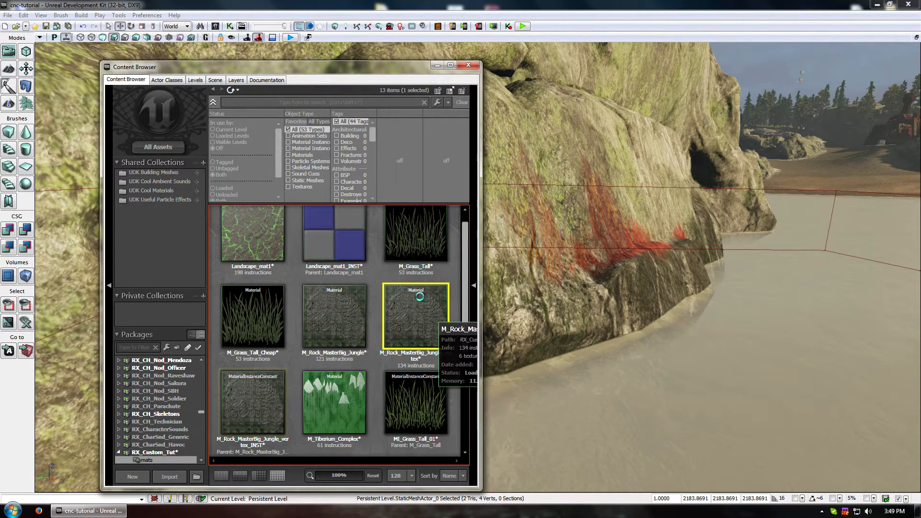
drag(396, 230, 380, 147)
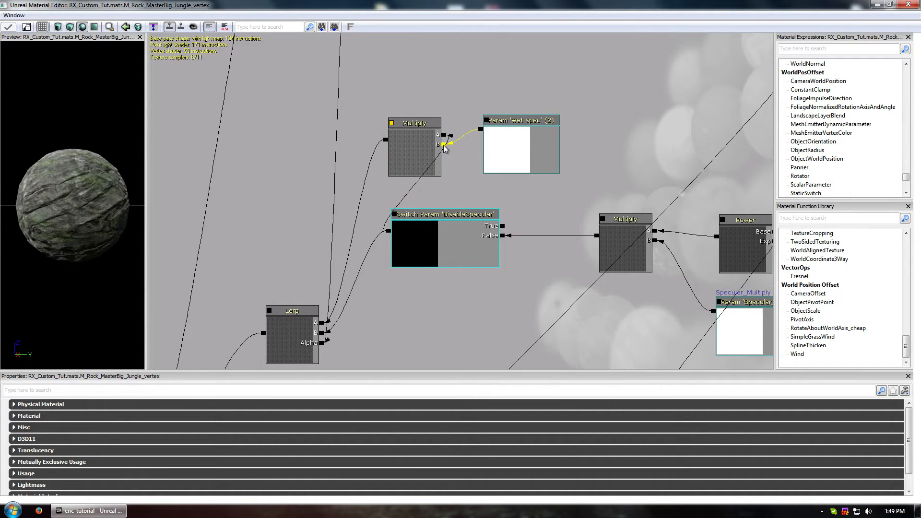
drag(475, 170, 416, 191)
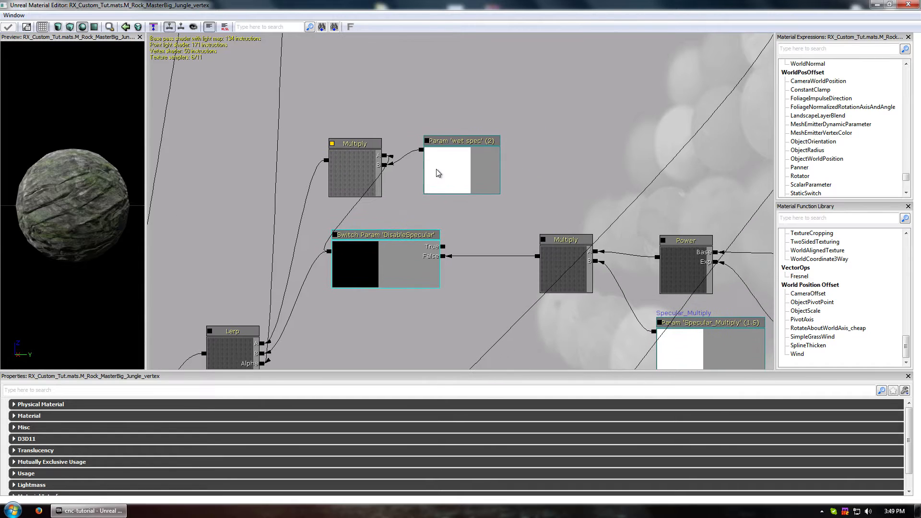
click(491, 165)
key(Delete)
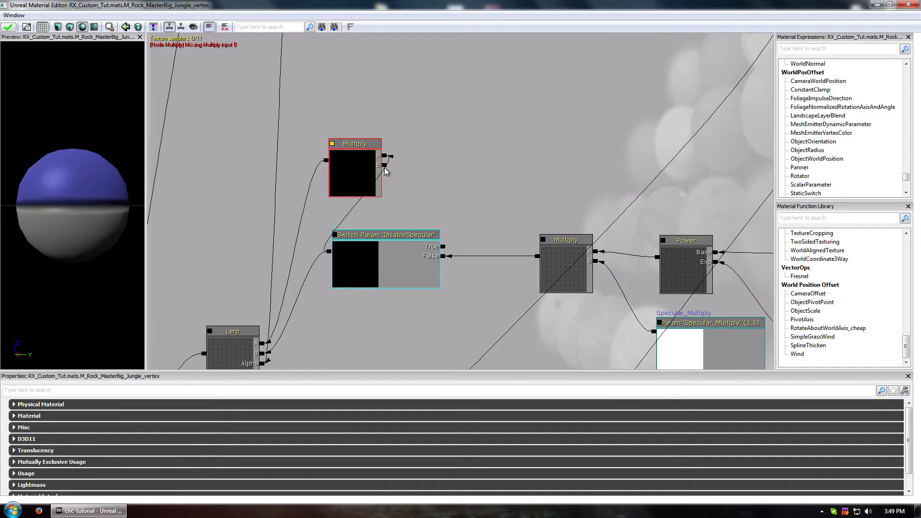
Connect the specular Desaturation output to the upper Multiply's B input, apply the change, and reopen the material.
drag(416, 194, 591, 290)
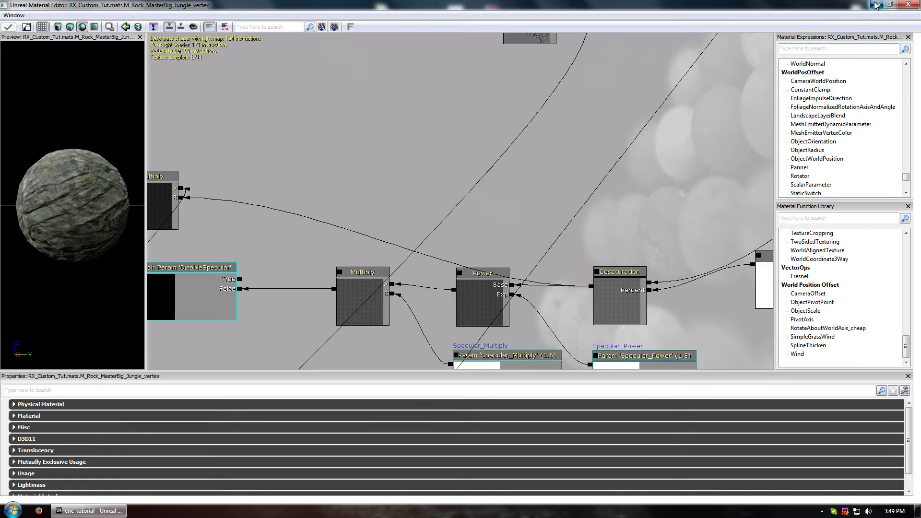
click(909, 4)
double_click(415, 311)
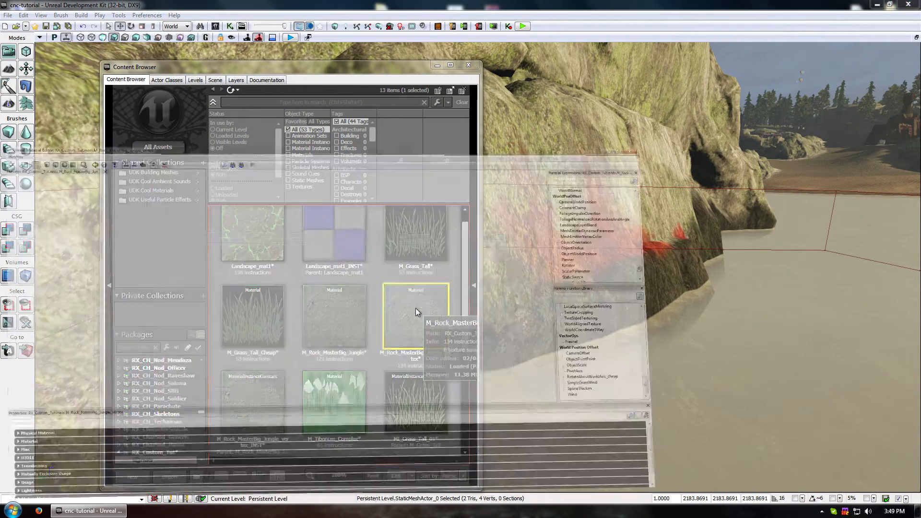
Break the link between the Desaturation output and the upper Multiply's B input.
drag(300, 229, 403, 238)
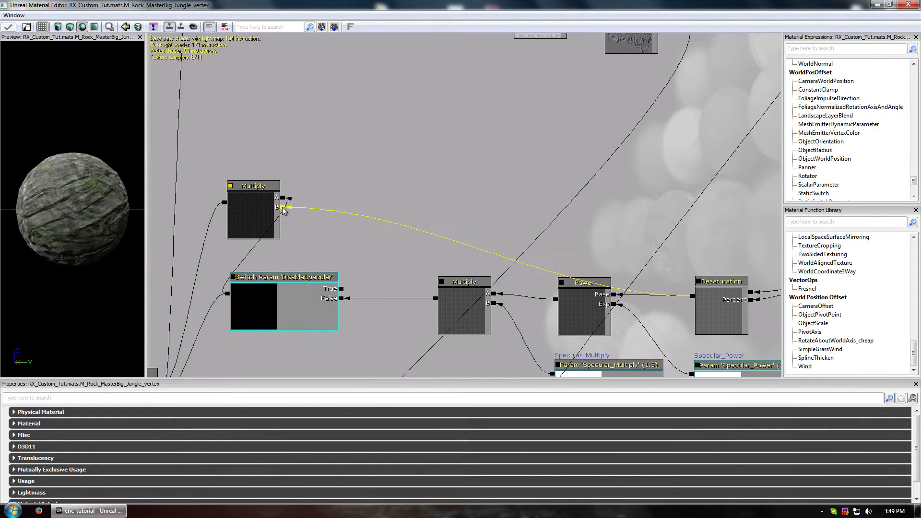
scroll(353, 235, down, 4)
drag(375, 192, 438, 366)
scroll(452, 259, up, 3)
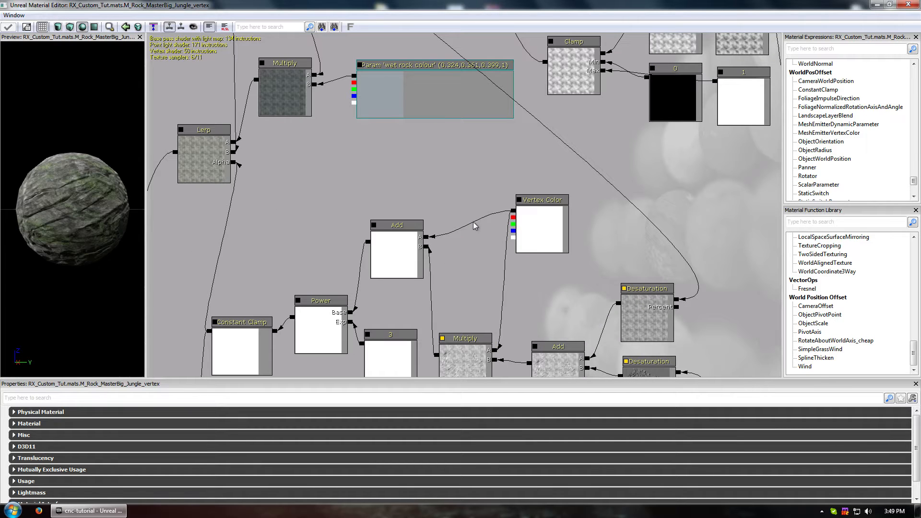
drag(486, 273, 501, 97)
scroll(455, 245, down, 3)
drag(461, 291, 477, 181)
scroll(392, 254, up, 2)
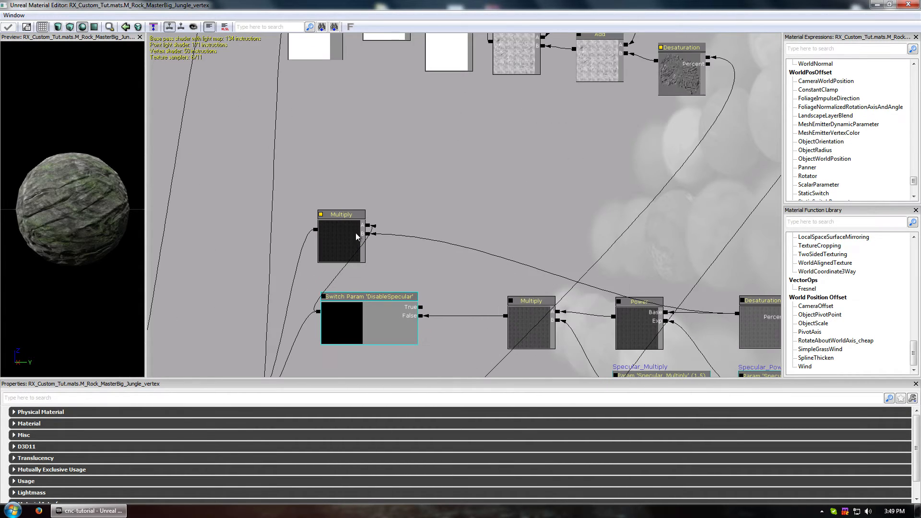
right_click(369, 235)
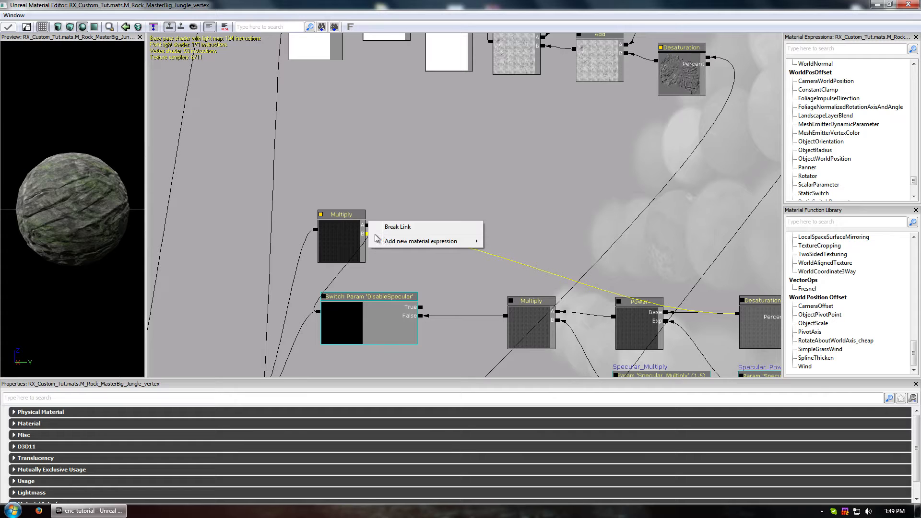
click(384, 231)
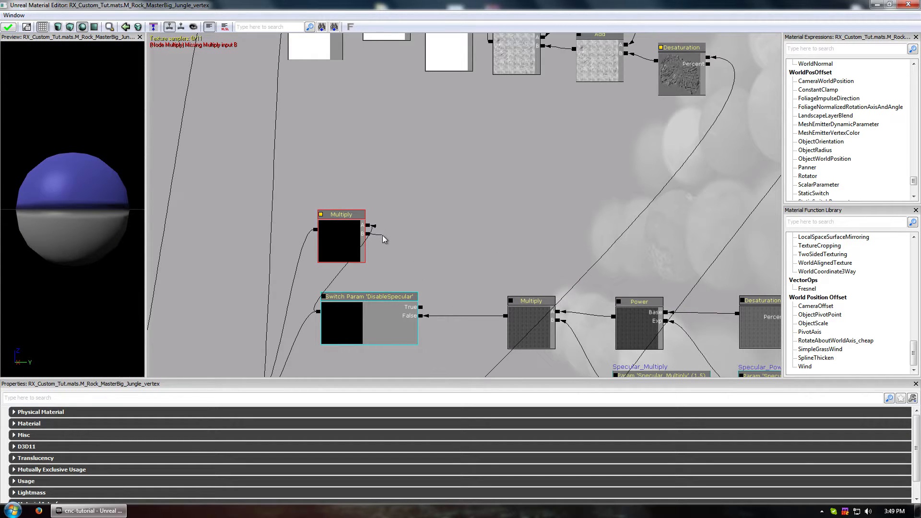
Delete the unused Multiply node above the DisableSpecular switch.
drag(412, 259, 467, 329)
click(365, 155)
drag(464, 257, 329, 43)
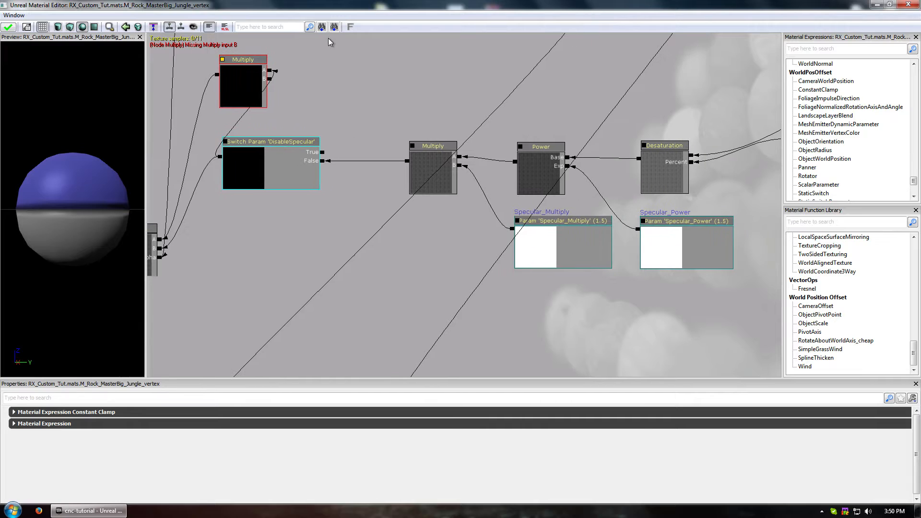
click(548, 243)
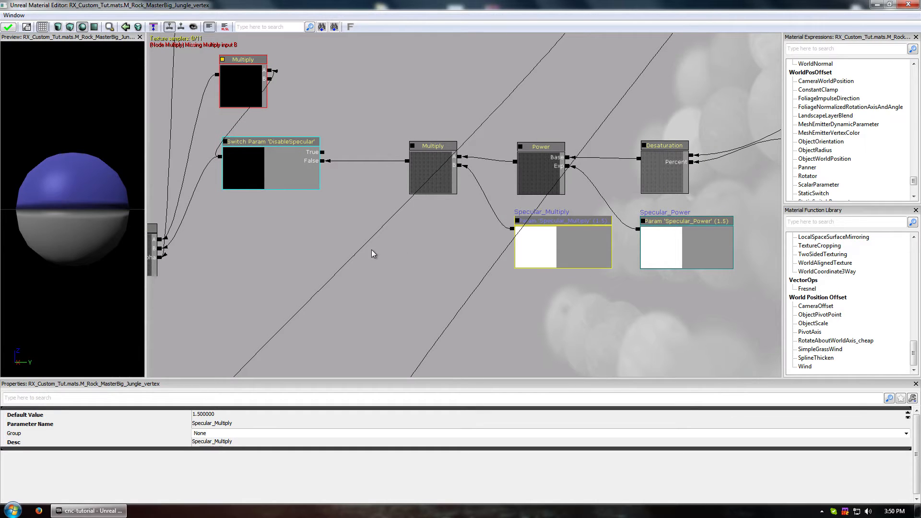
click(243, 75)
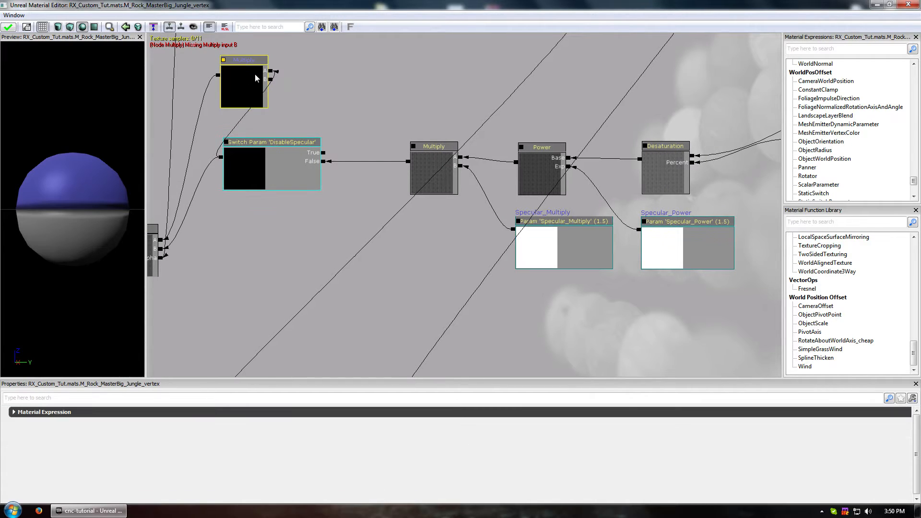
key(Delete)
Duplicate the Constant Clamp node of the vertex-color mask and place the copy above the DisableSpecular switch.
drag(340, 117, 408, 149)
drag(643, 197, 327, 169)
click(464, 216)
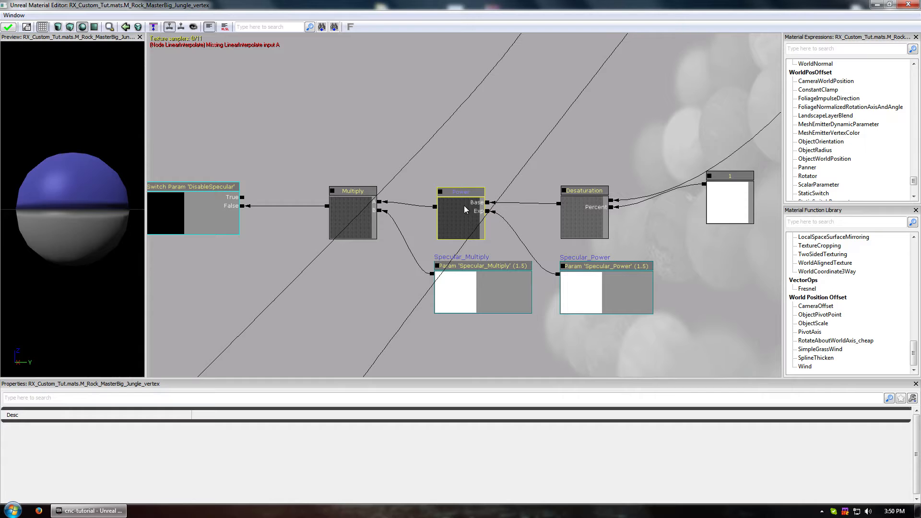
drag(333, 146, 552, 202)
drag(267, 132, 346, 148)
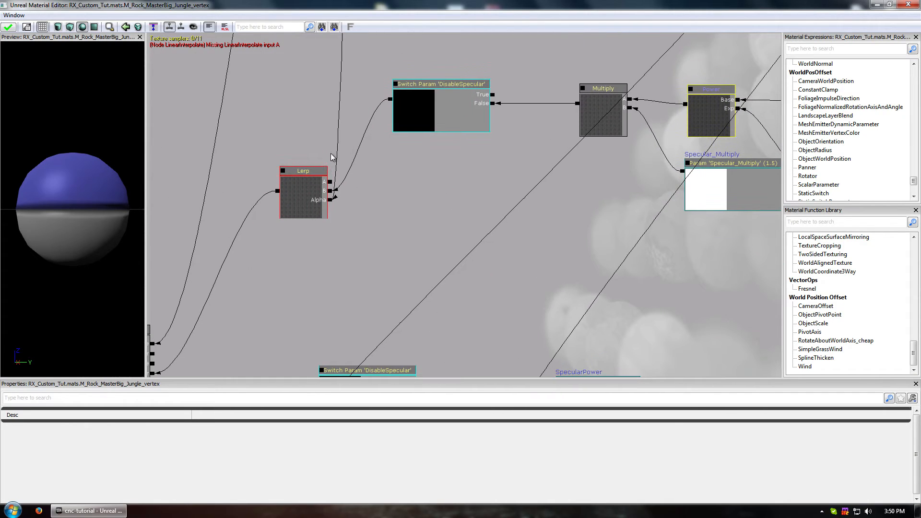
drag(332, 183, 335, 129)
drag(460, 193, 355, 188)
drag(285, 196, 369, 410)
click(368, 50)
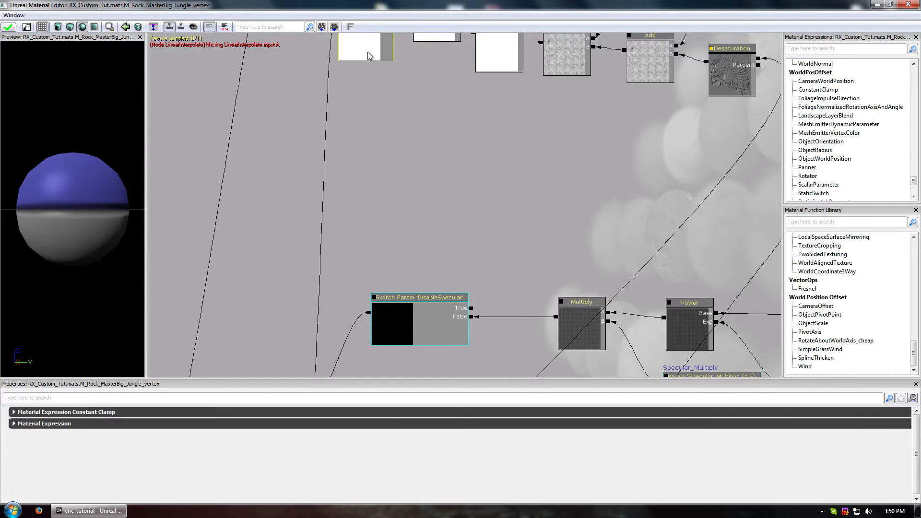
ctrl+drag(397, 101, 384, 257)
Wire the DisableSpecular switch through the copied Constant Clamp into the specular Lerp's B input and line up the two nodes.
drag(369, 313, 412, 241)
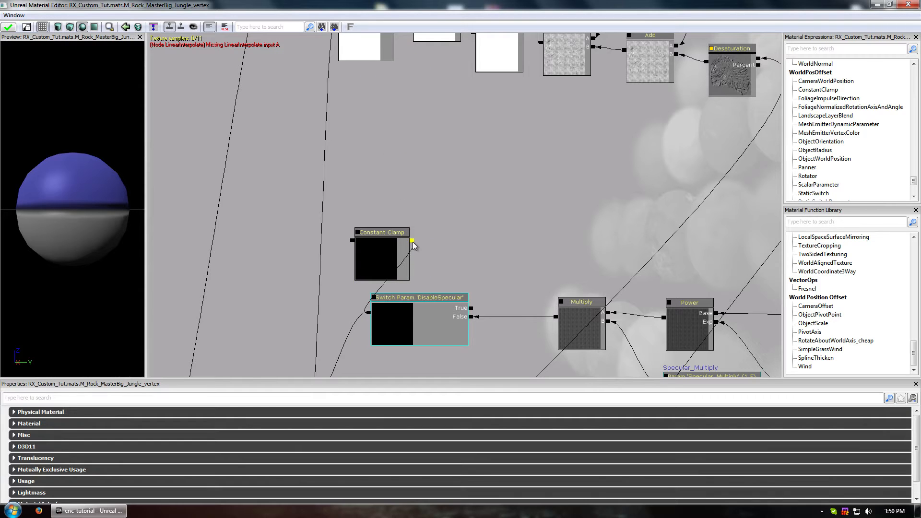
drag(370, 316, 354, 239)
click(420, 318)
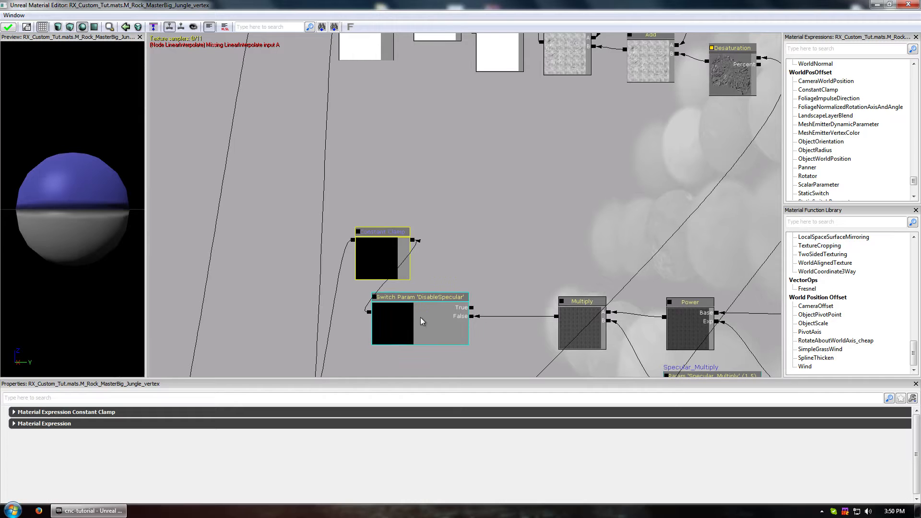
ctrl+drag(421, 317, 473, 315)
drag(379, 257, 372, 317)
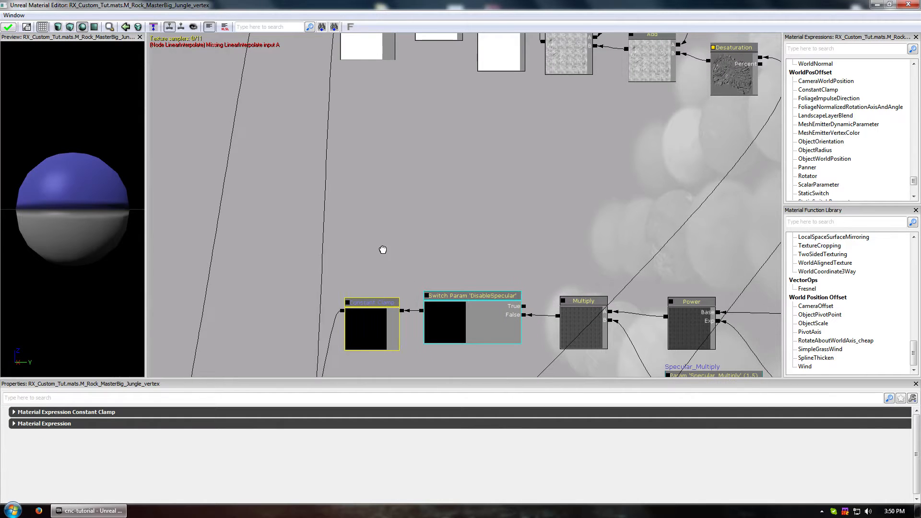
Move the specular Lerp node level with the Constant Clamp that feeds it.
drag(383, 251, 429, 132)
click(330, 267)
ctrl+drag(330, 267, 308, 197)
drag(359, 261, 321, 335)
Connect the output of the mask's Add node to the main input of the specular chain's Desaturation node.
drag(569, 242, 290, 187)
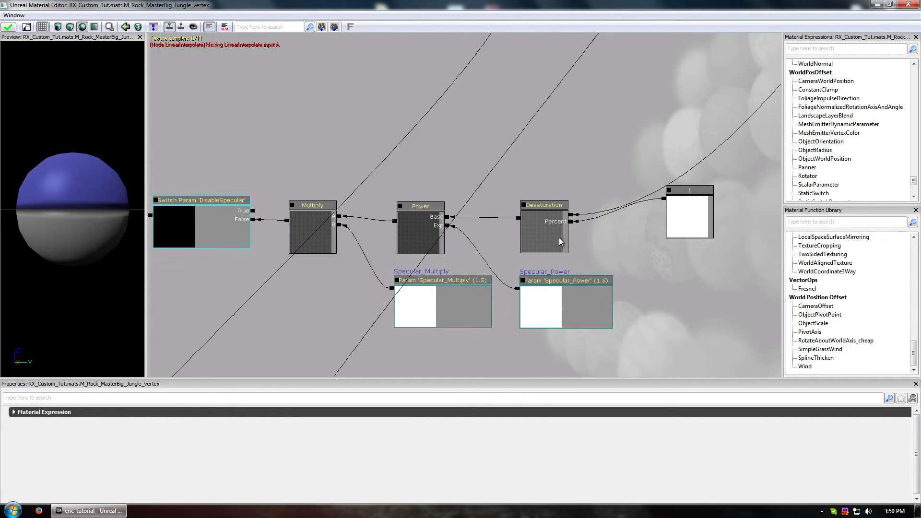
click(700, 209)
drag(574, 202, 232, 517)
drag(264, 305, 218, 304)
scroll(312, 185, down, 2)
drag(313, 226, 821, 95)
drag(530, 192, 393, 99)
drag(361, 167, 529, 325)
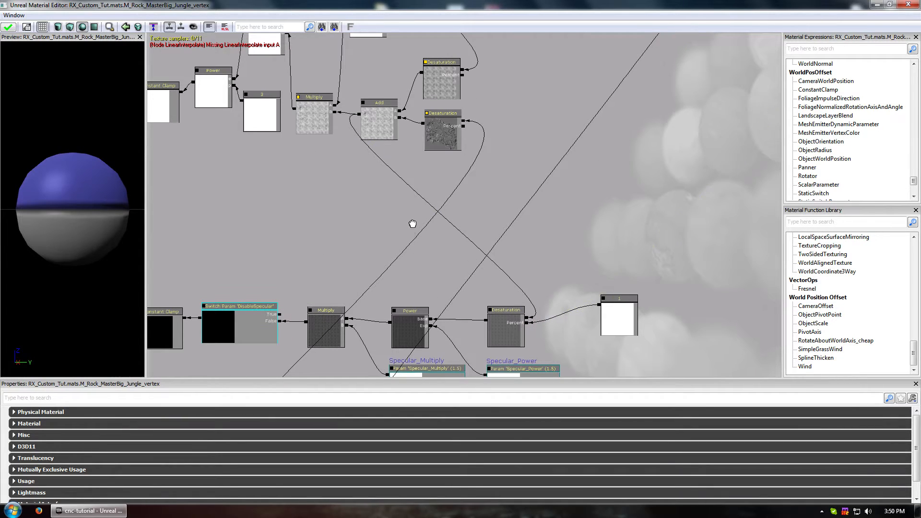
Duplicate the specular Multiply, Power, Specular_Multiply and Specular_Power nodes above the originals and feed the Desaturation output into the copied Power's Base.
click(609, 261)
ctrl+click(493, 283)
click(425, 212)
drag(330, 210, 399, 206)
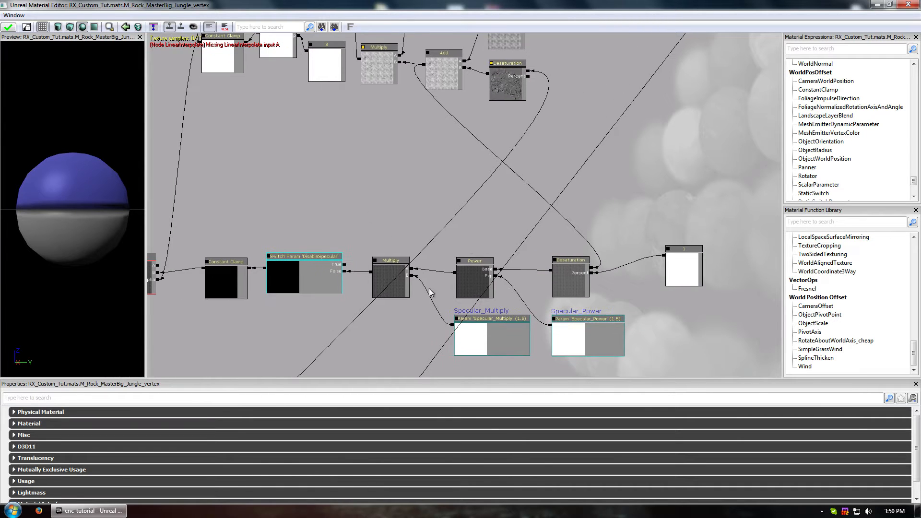
click(483, 273)
ctrl+click(595, 343)
ctrl+click(509, 342)
ctrl+click(387, 277)
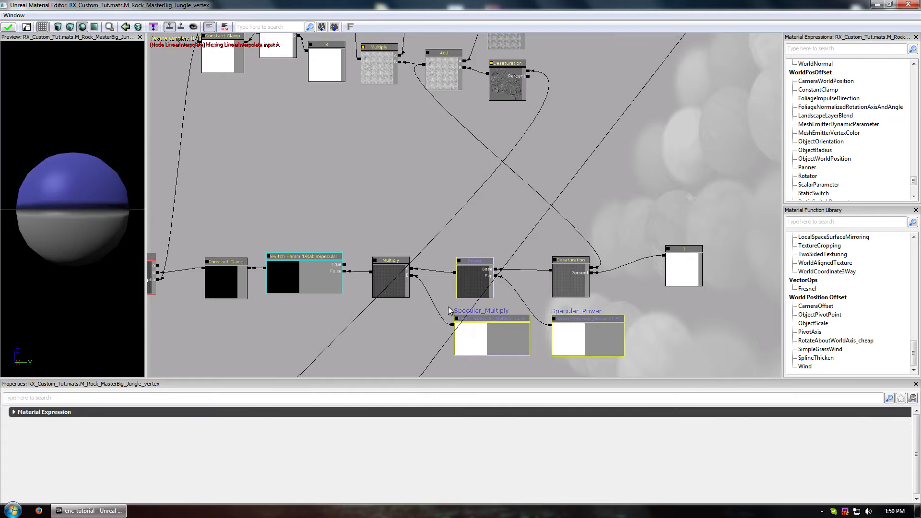
key(ctrl+w)
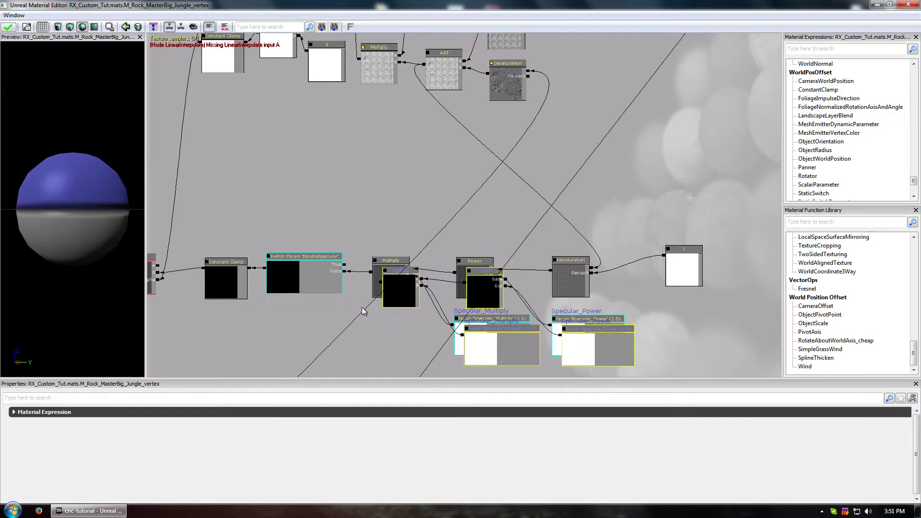
drag(395, 292, 299, 175)
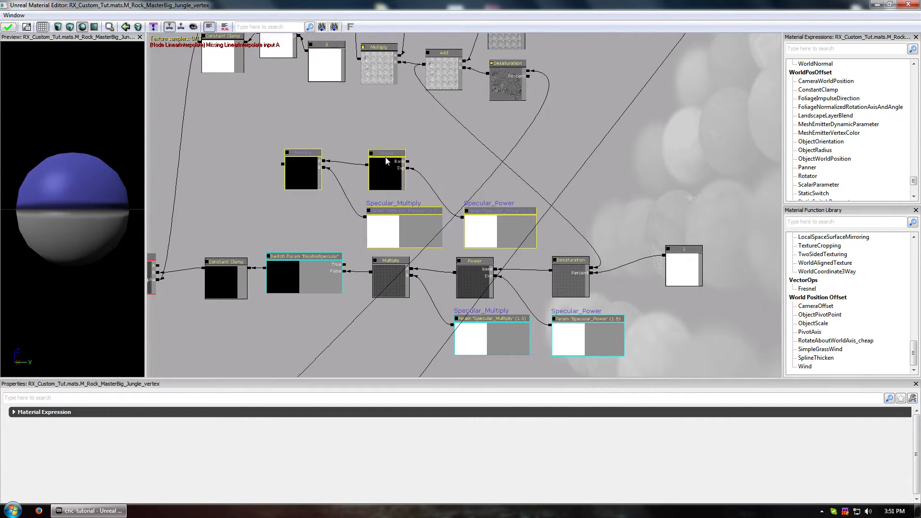
drag(409, 162, 550, 270)
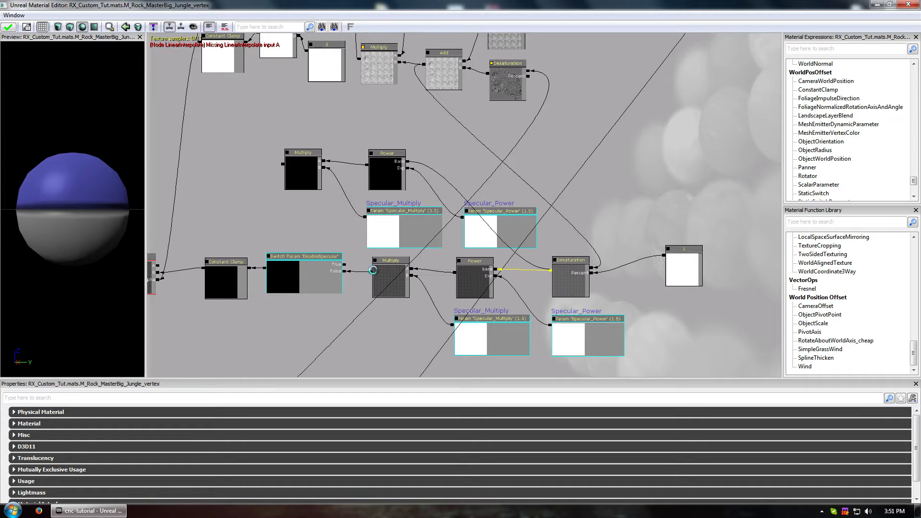
Duplicate the Constant Clamp and DisableSpecular switch beside the copied Multiply, and wire that Multiply through them into the Lerp's A input.
drag(218, 204, 424, 207)
drag(492, 185, 384, 223)
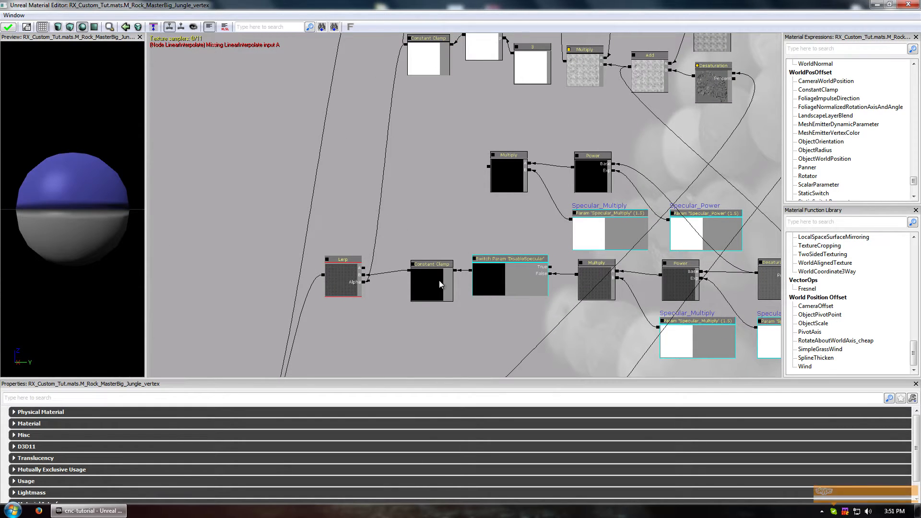
click(439, 280)
ctrl+click(505, 272)
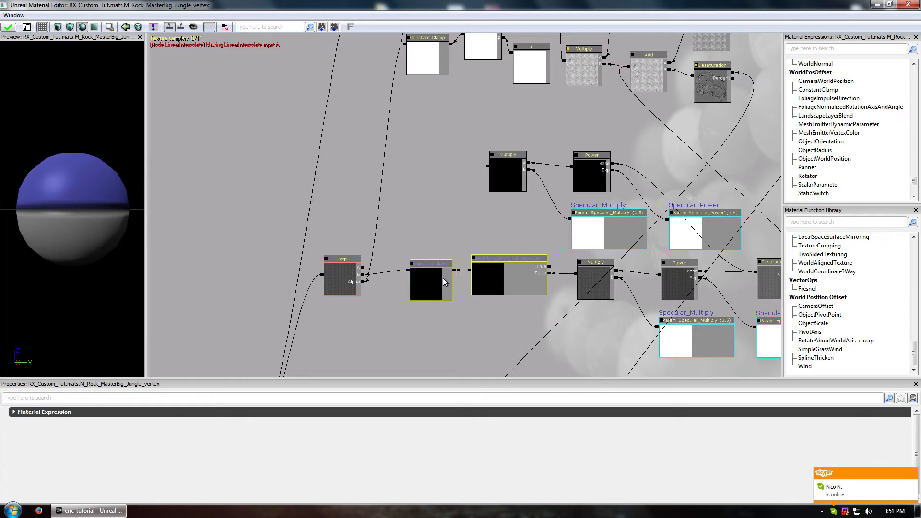
ctrl+click(494, 264)
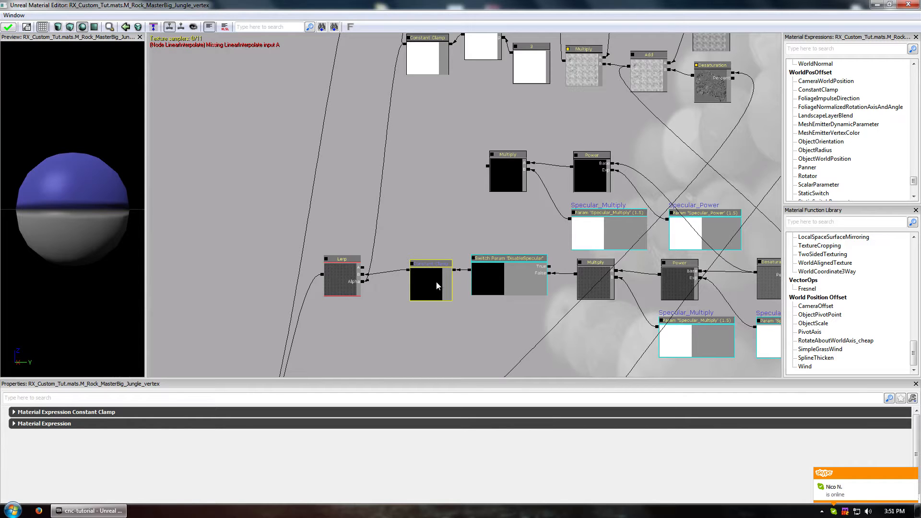
scroll(436, 281, up, 2)
ctrl+click(512, 269)
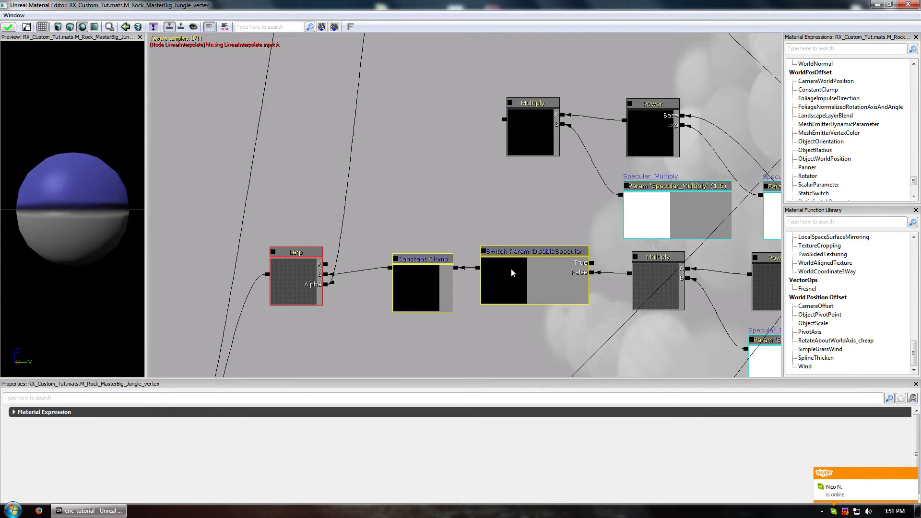
key(ctrl+w)
drag(539, 288, 402, 116)
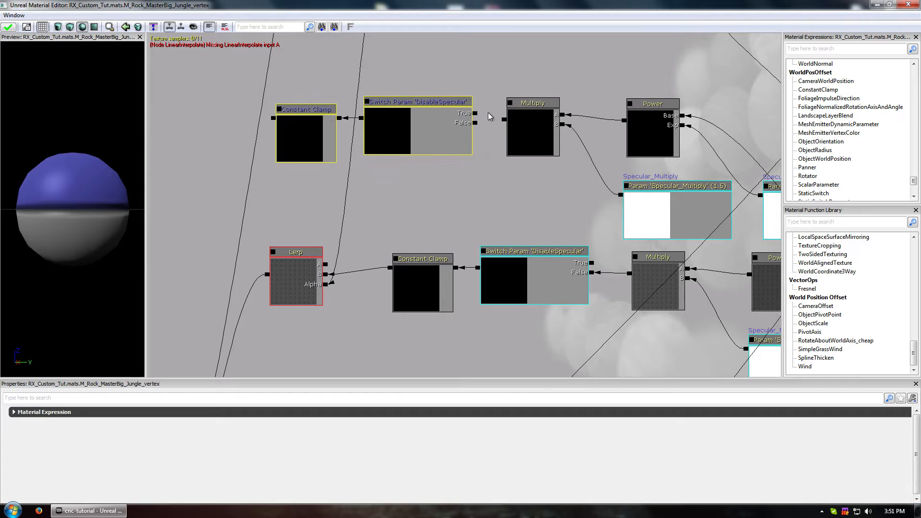
drag(475, 123, 497, 126)
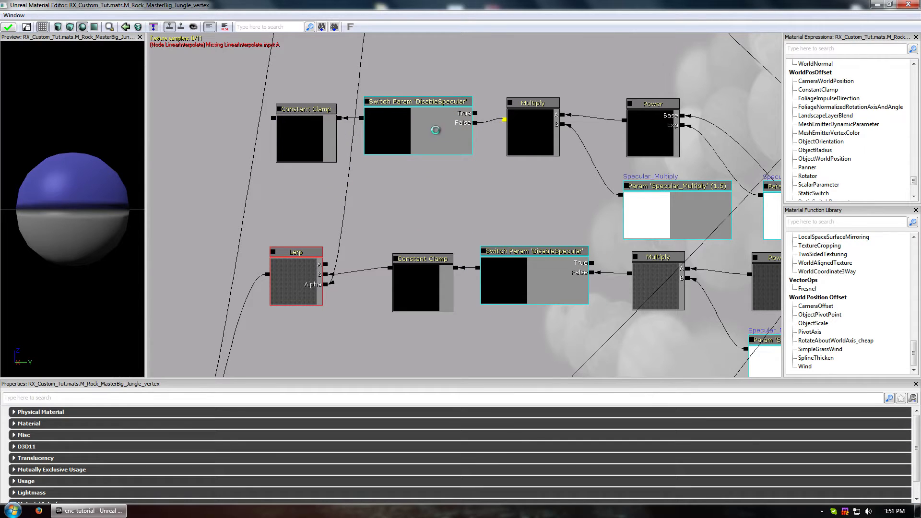
drag(342, 255, 325, 265)
Rename the copied Specular_Multiply parameter to "Specular_Multiply wet".
drag(464, 202, 155, 178)
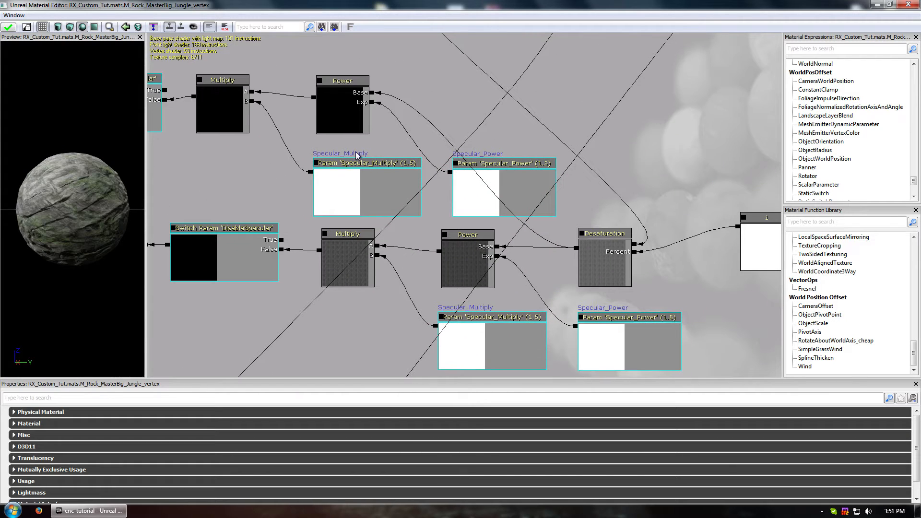
click(360, 164)
click(244, 424)
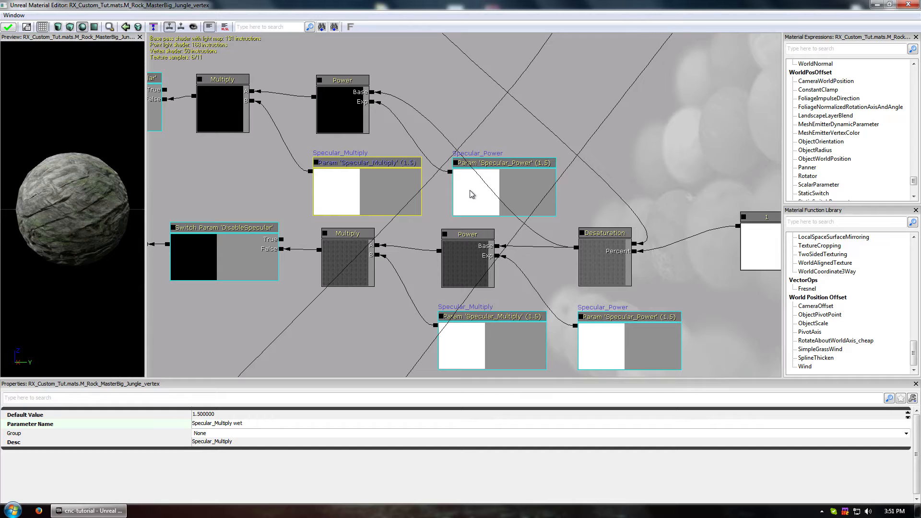
Rename the copied Specular_Power parameter to "Specular_Power wet" and apply the changes to the material.
drag(491, 193, 488, 245)
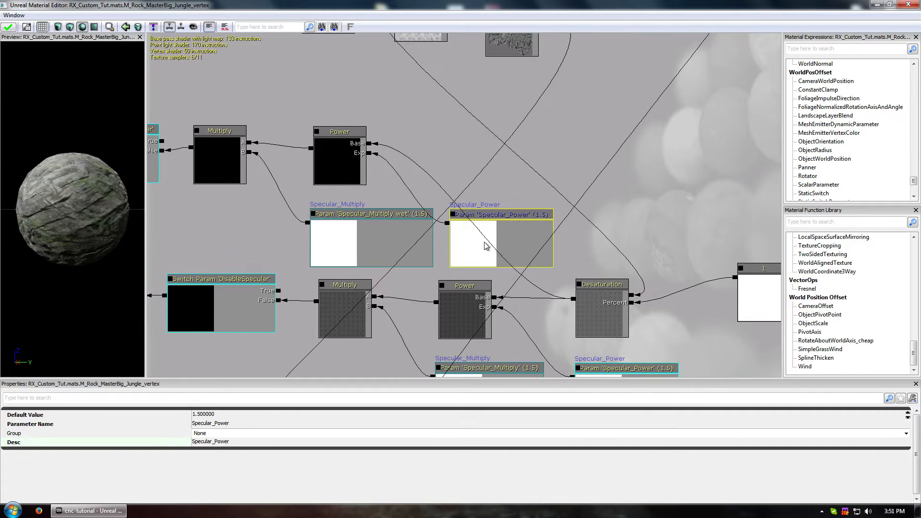
click(245, 425)
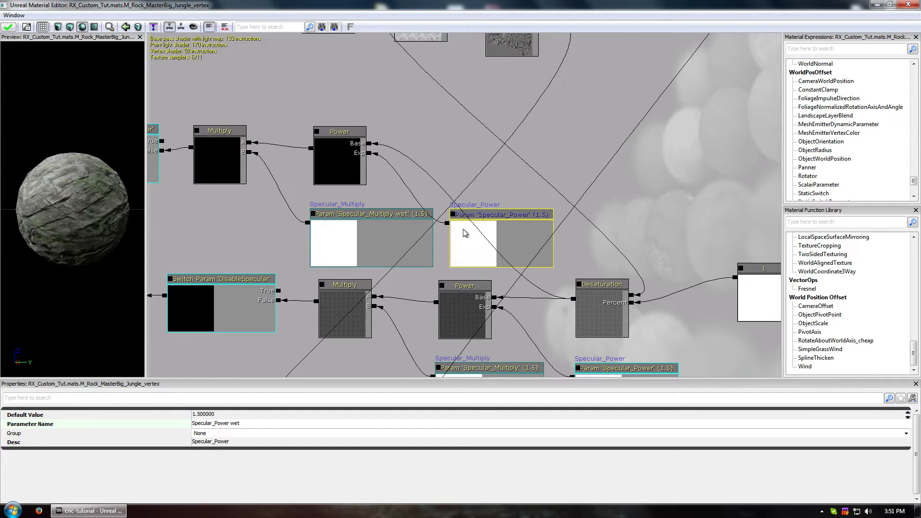
drag(335, 248, 427, 270)
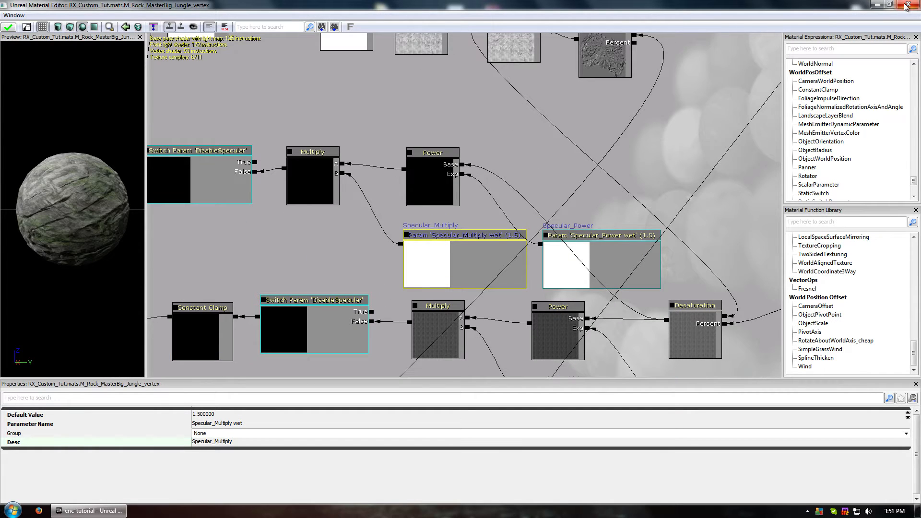
click(11, 27)
click(876, 5)
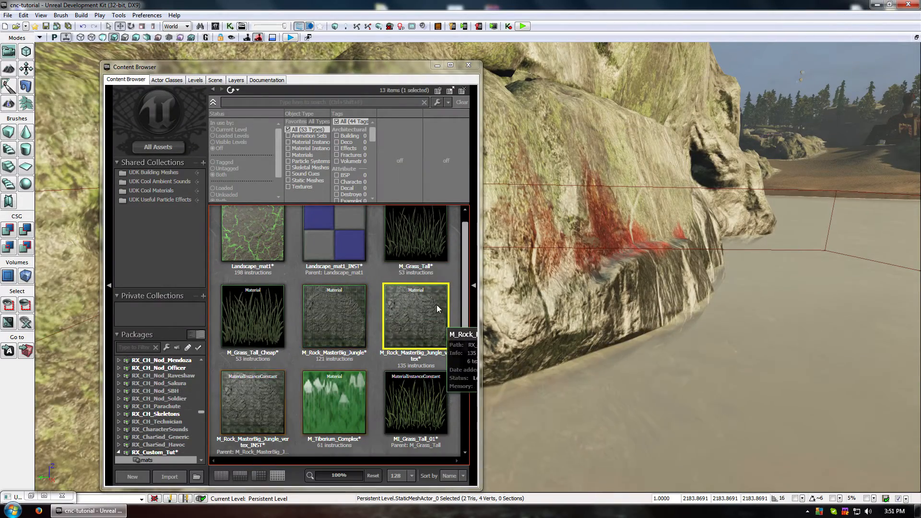
Inspect the vertex-painted rock in the level from several angles and recheck its material graph.
drag(600, 312, 590, 346)
mouse_move(590, 345)
right_down()
mouse_move(561, 331)
mouse_move(564, 297)
mouse_move(564, 348)
mouse_move(568, 300)
mouse_move(566, 336)
mouse_move(607, 338)
mouse_move(499, 336)
mouse_move(530, 336)
mouse_move(480, 304)
right_up()
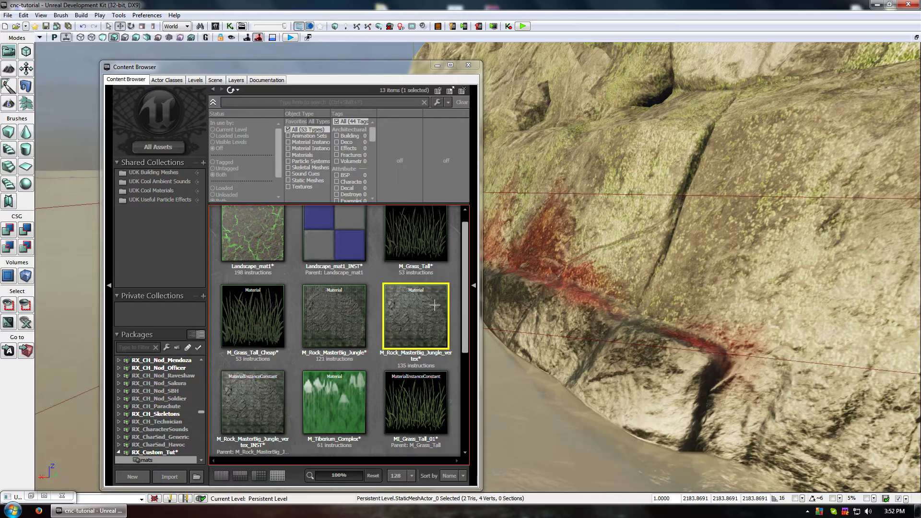
double_click(416, 316)
drag(532, 370, 563, 205)
drag(433, 229, 234, 192)
click(907, 5)
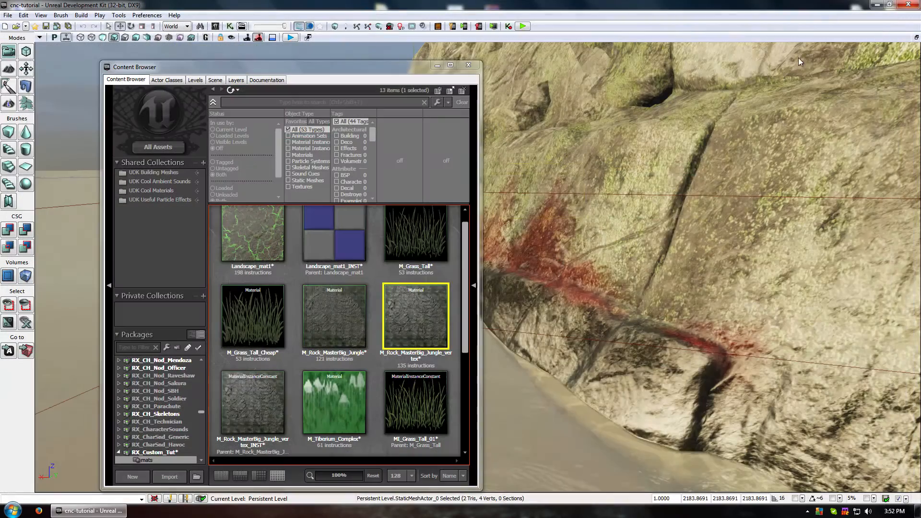
click(364, 325)
click(432, 330)
middle_drag(595, 307, 518, 288)
mouse_move(576, 288)
mouse_down()
mouse_move(639, 298)
mouse_move(595, 358)
mouse_move(607, 348)
mouse_move(602, 292)
mouse_move(571, 288)
mouse_move(583, 254)
mouse_move(607, 235)
mouse_move(638, 268)
mouse_move(562, 309)
mouse_up()
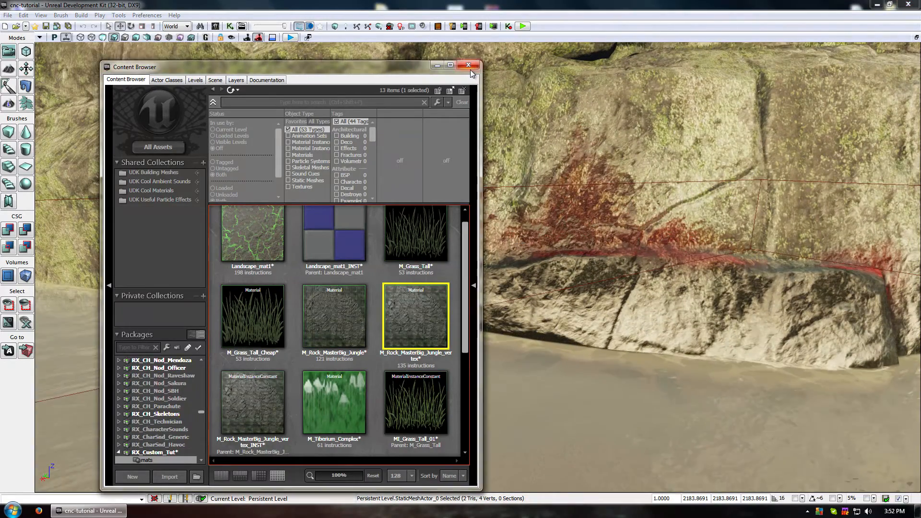
Close the Content Browser and build the level's lighting.
click(468, 65)
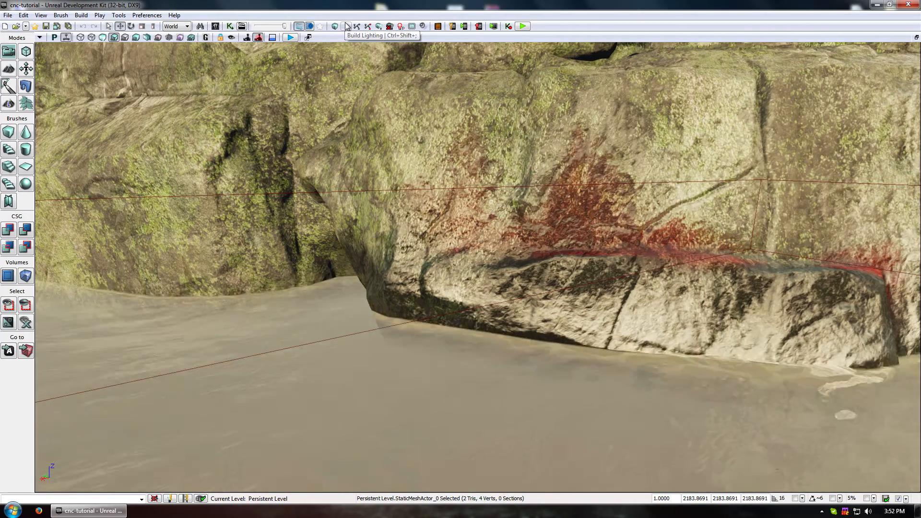
click(348, 26)
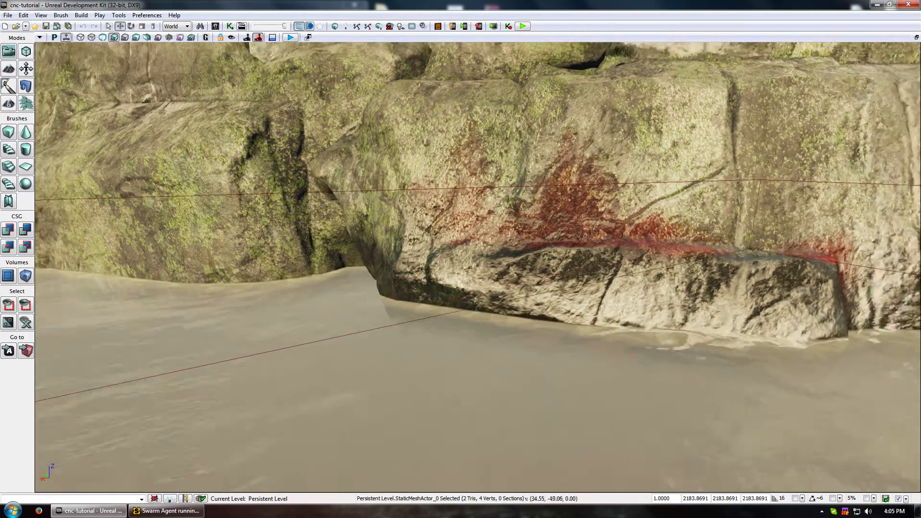
drag(478, 267, 460, 223)
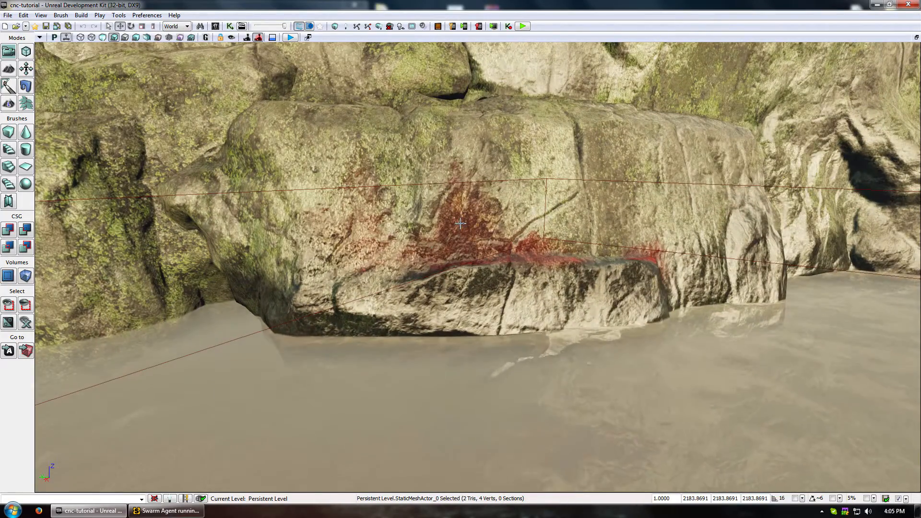
Reopen the M_Rock_MasterBig_Jungle_vertex material and examine its moss, diffuse and vertex colour mask nodes.
click(241, 25)
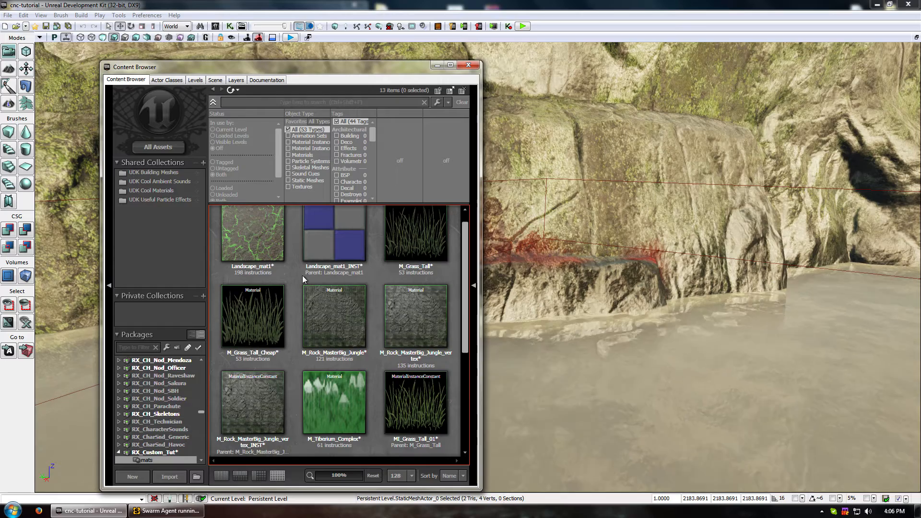
click(428, 321)
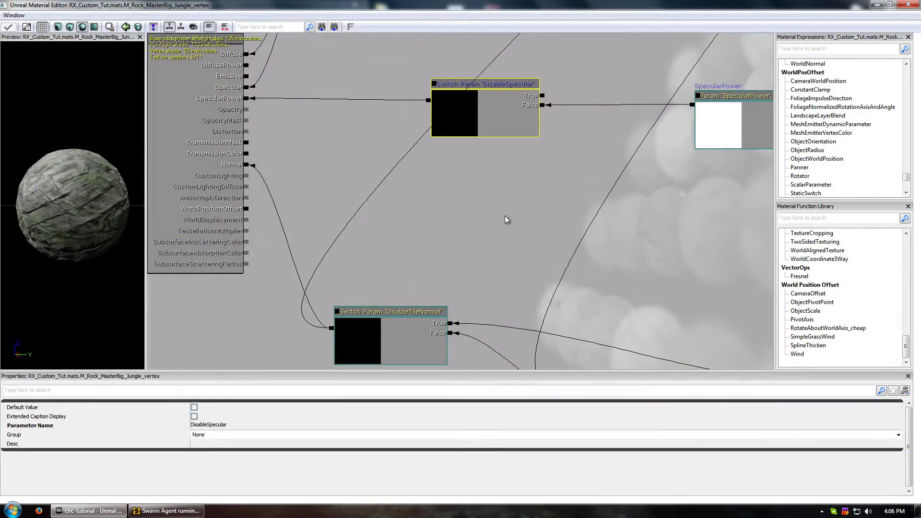
drag(505, 216, 408, 246)
scroll(407, 245, down, 4)
drag(371, 223, 362, 364)
drag(375, 271, 402, 350)
drag(402, 297, 300, 346)
drag(294, 380, 288, 352)
drag(551, 50, 503, 431)
drag(467, 308, 437, 318)
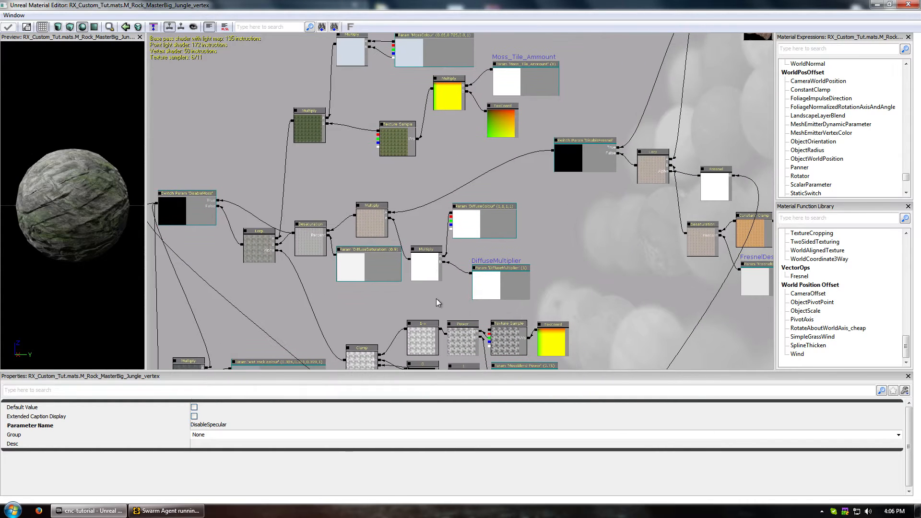
drag(585, 231, 540, 101)
drag(548, 208, 717, 91)
drag(637, 225, 612, 165)
click(495, 204)
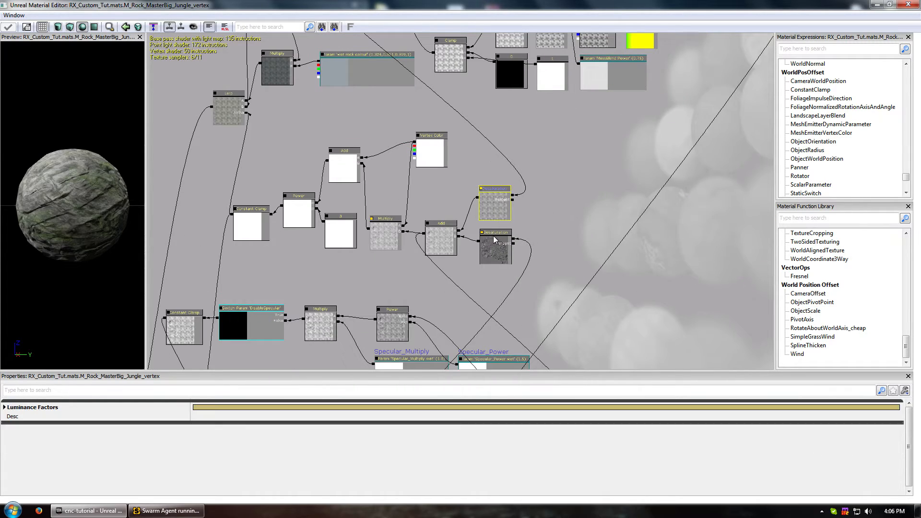
right_click(569, 182)
click(583, 141)
drag(586, 146, 578, 438)
drag(587, 117, 462, 311)
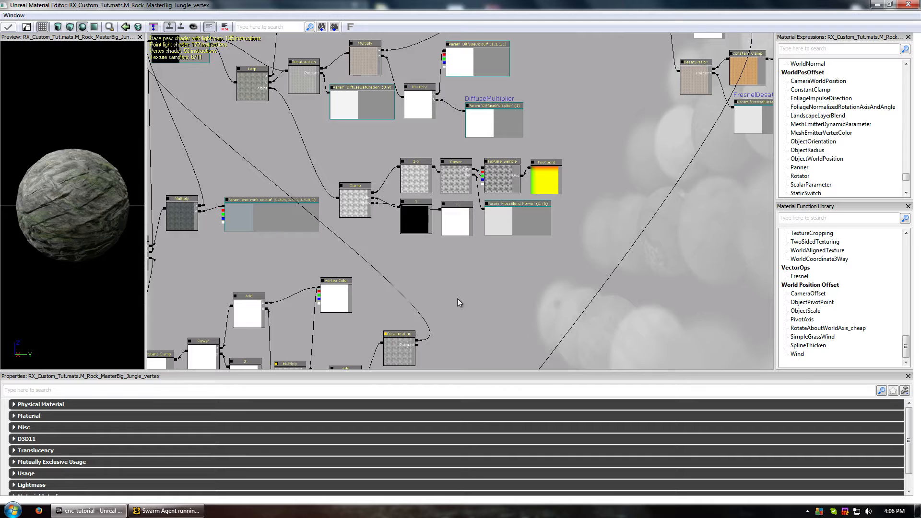
Examine the normal map section of the graph around the Normal_Main and Normal_Tile texture nodes.
drag(508, 288, 554, 227)
scroll(552, 223, down, 4)
drag(590, 298, 504, 178)
scroll(461, 209, up, 4)
drag(461, 208, 560, 103)
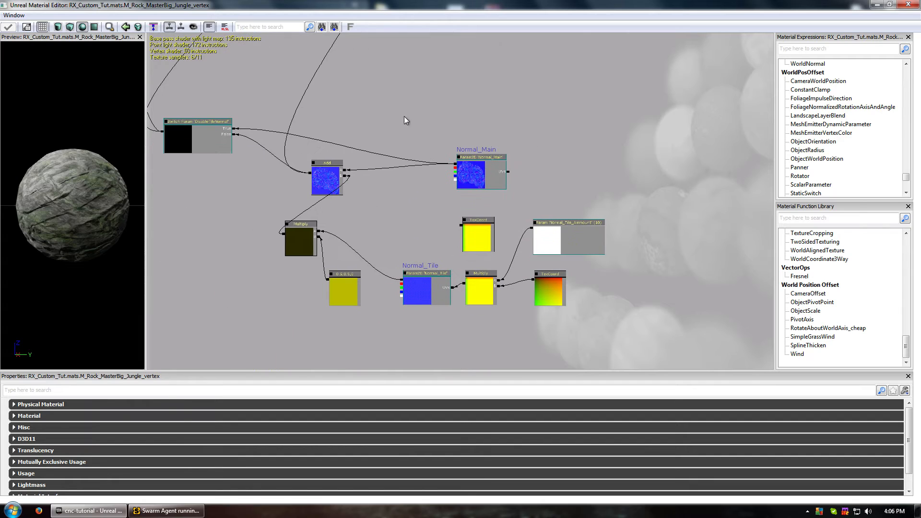
drag(426, 208, 404, 238)
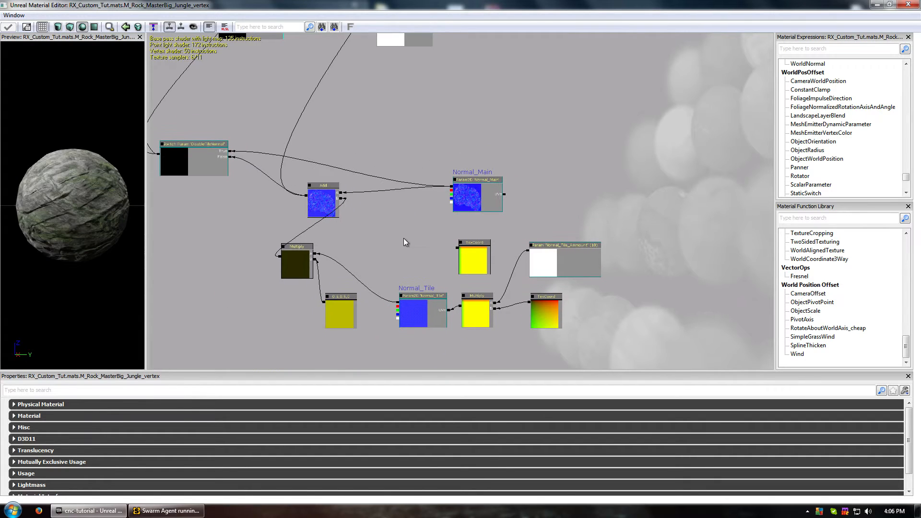
right_click(586, 109)
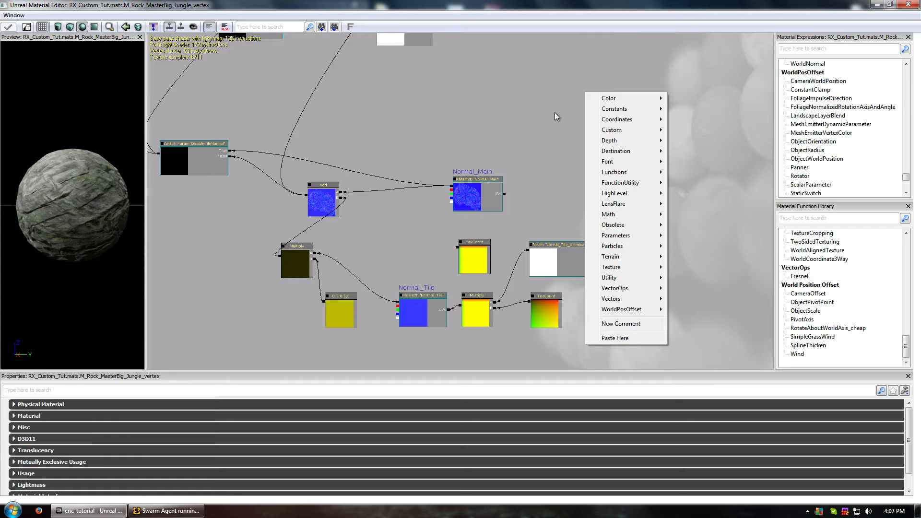
mouse_move(597, 154)
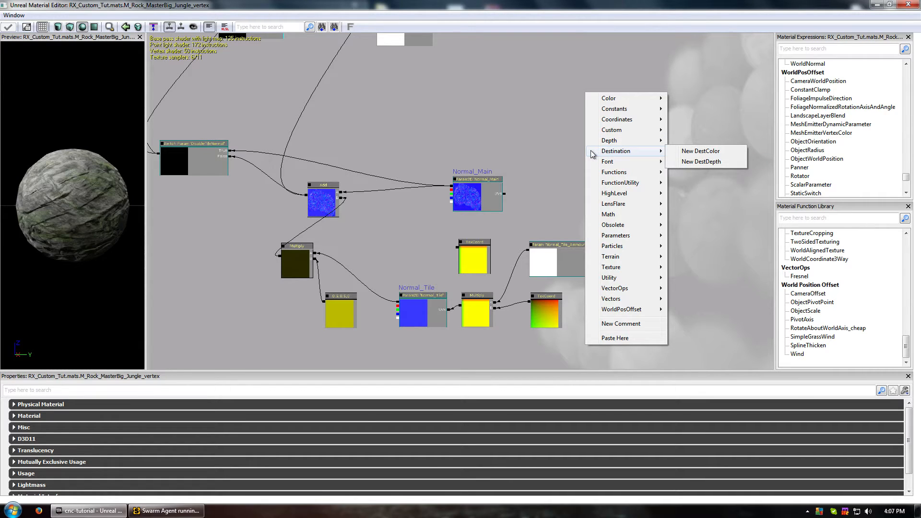
click(490, 96)
drag(534, 81, 445, 75)
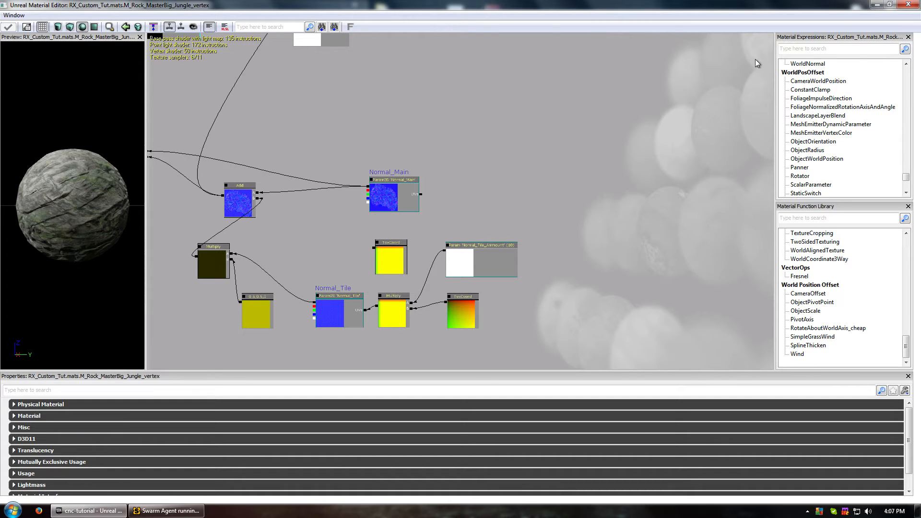
drag(599, 73, 560, 136)
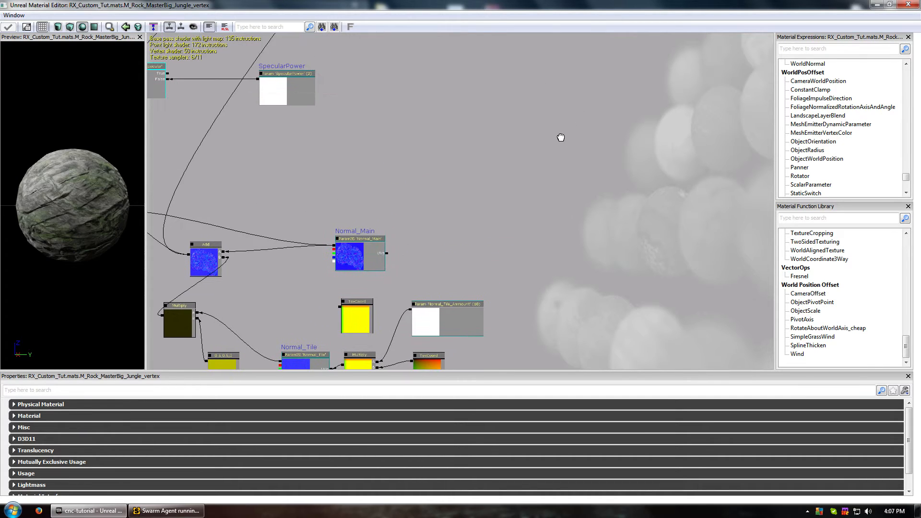
Create a new Add node and a new Multiply node in the empty area beside Normal_Main.
right_click(561, 124)
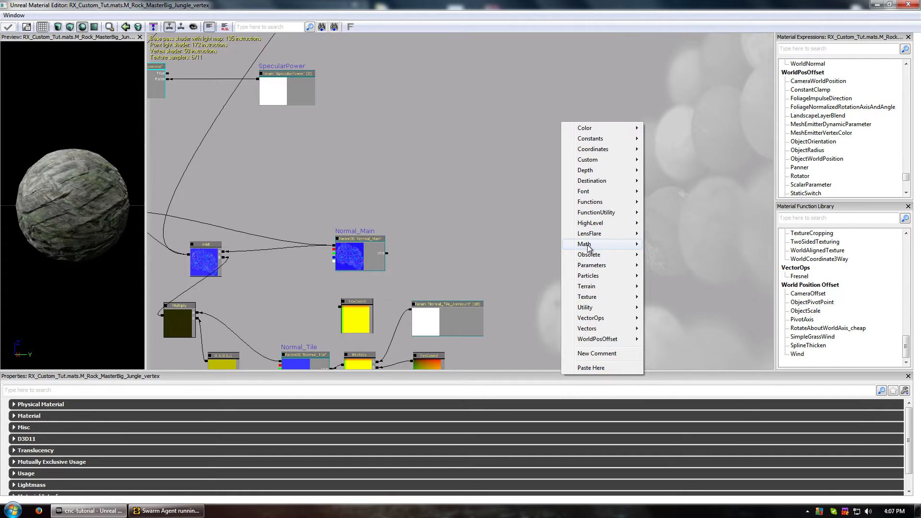
mouse_move(589, 247)
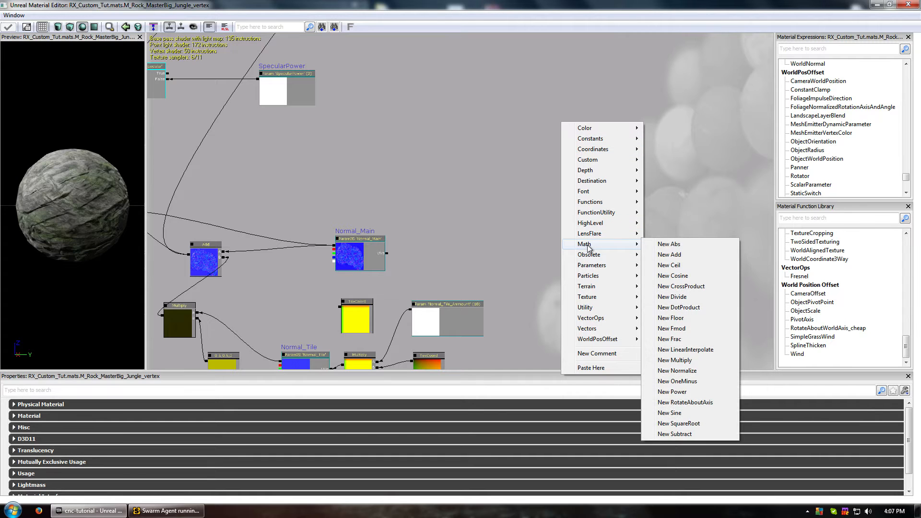
click(674, 255)
mouse_move(390, 276)
mouse_down()
mouse_move(445, 218)
mouse_move(376, 278)
mouse_up()
right_click(503, 189)
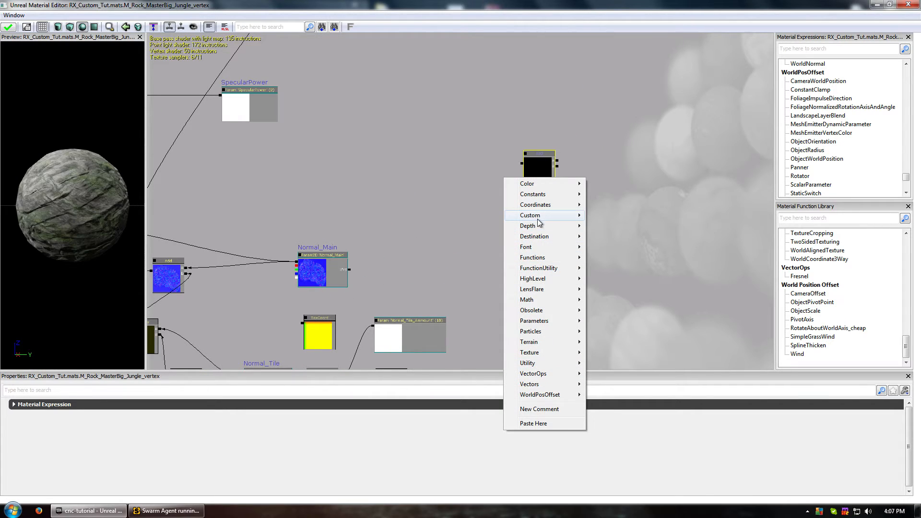
mouse_move(545, 300)
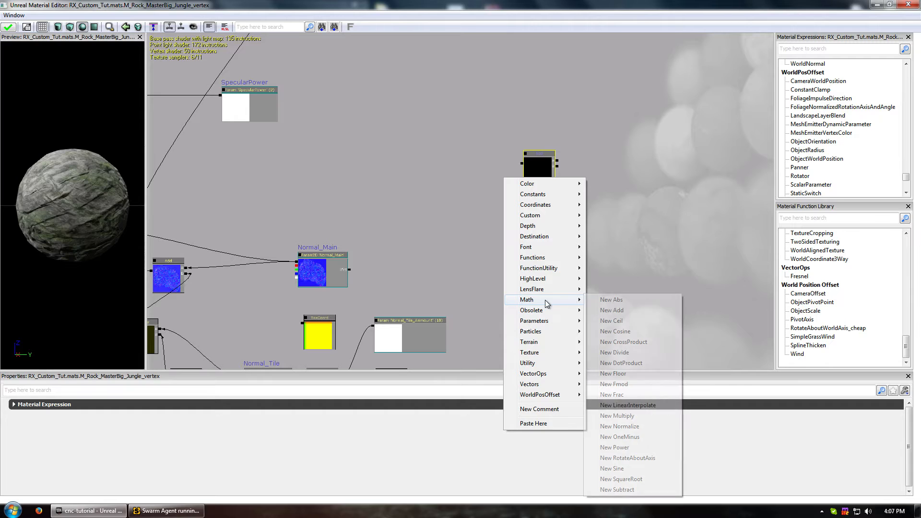
click(619, 415)
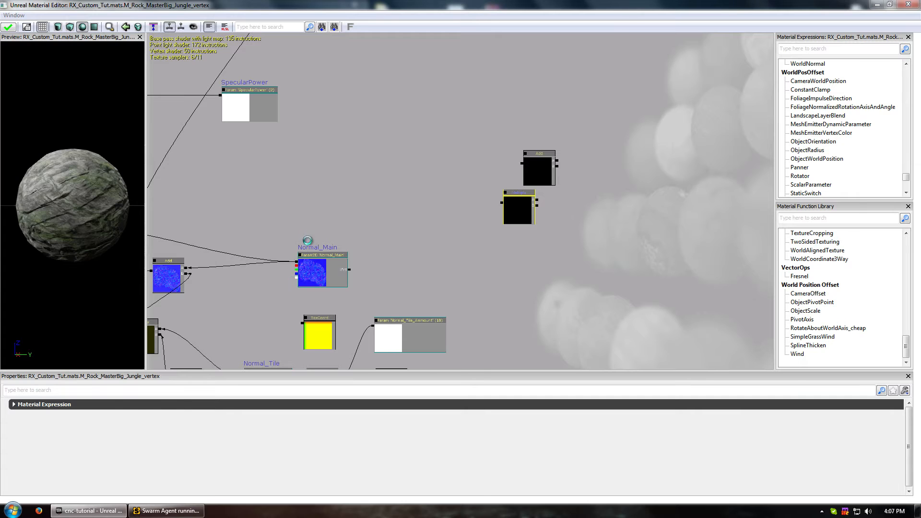
Connect Normal_Main's red and blue channels to the new Multiply's A and B inputs and enable that node's realtime preview.
key(alt+Tab)
click(436, 65)
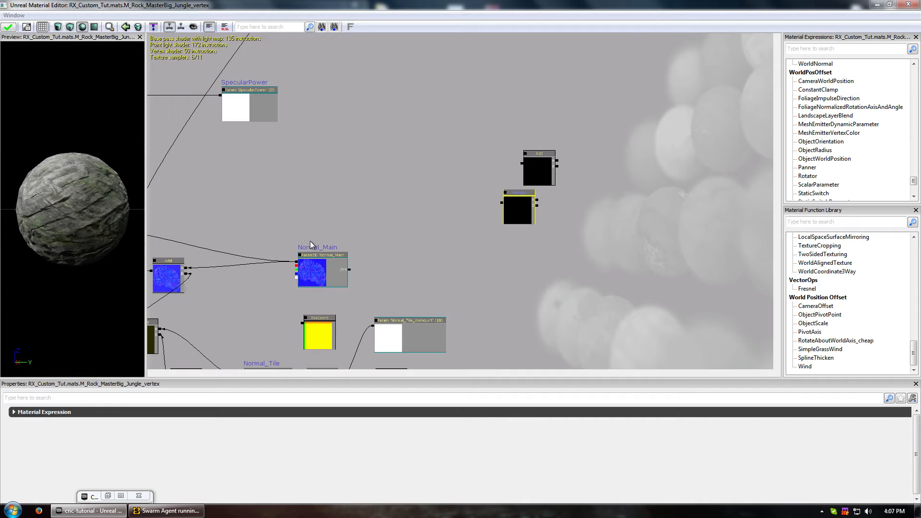
drag(295, 267, 538, 210)
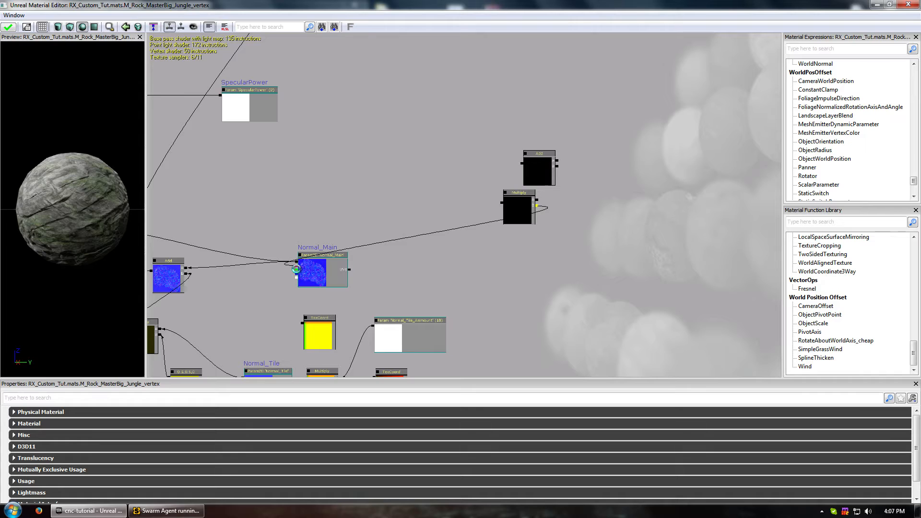
drag(296, 270, 538, 206)
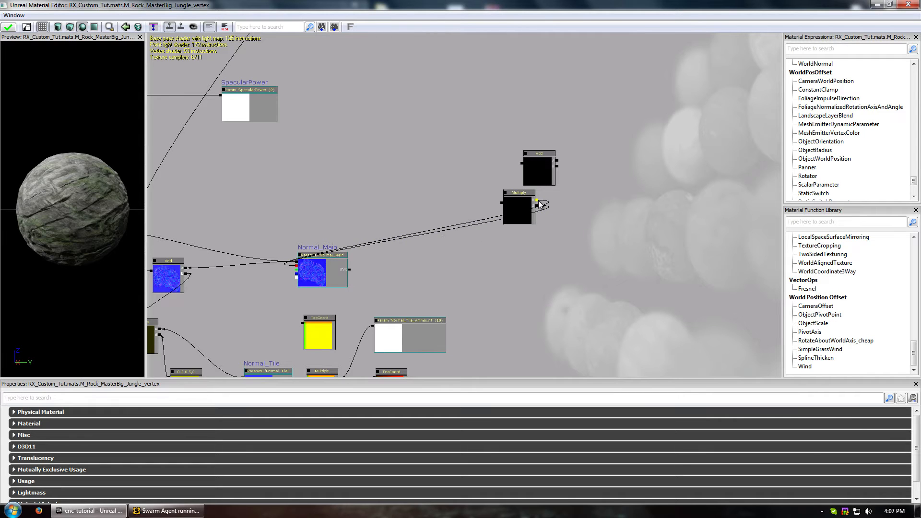
click(506, 193)
scroll(556, 226, up, 3)
scroll(470, 246, up, 1)
drag(435, 291, 561, 239)
drag(228, 297, 629, 184)
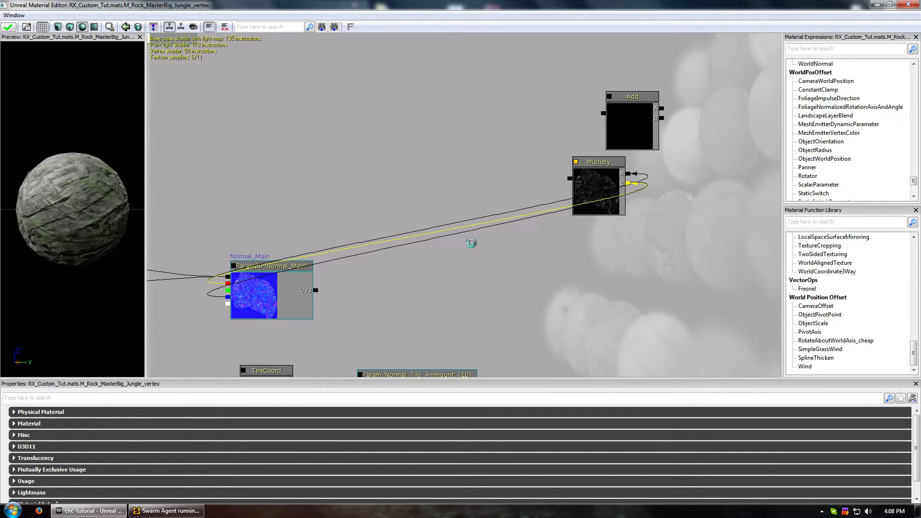
drag(432, 164, 405, 177)
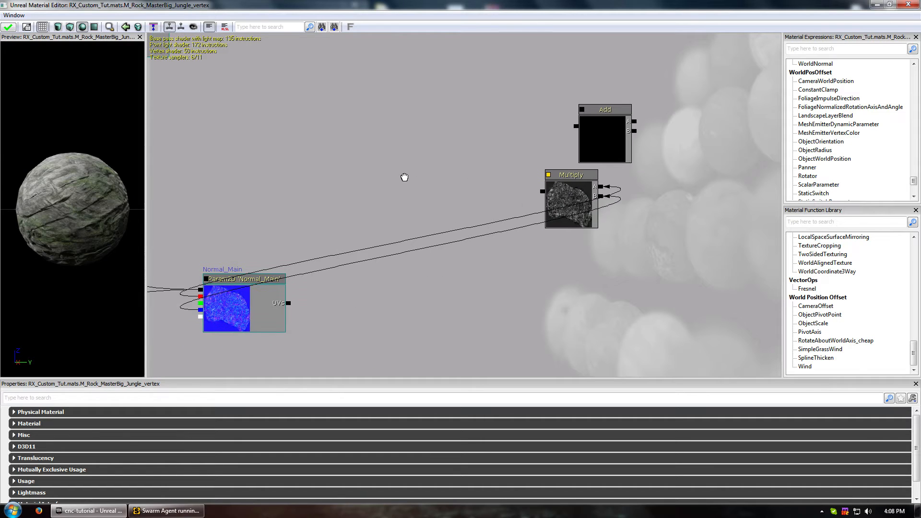
Duplicate the new Multiply node and place the copy directly beneath the original.
click(572, 204)
mouse_move(507, 272)
mouse_down()
mouse_move(500, 267)
mouse_move(501, 278)
mouse_up()
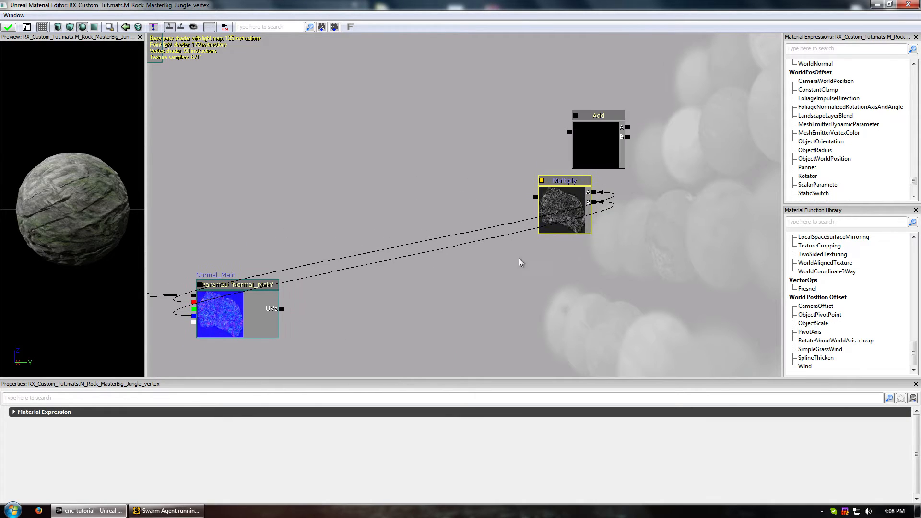
drag(423, 338, 443, 128)
drag(490, 272, 667, 286)
drag(300, 302, 664, 240)
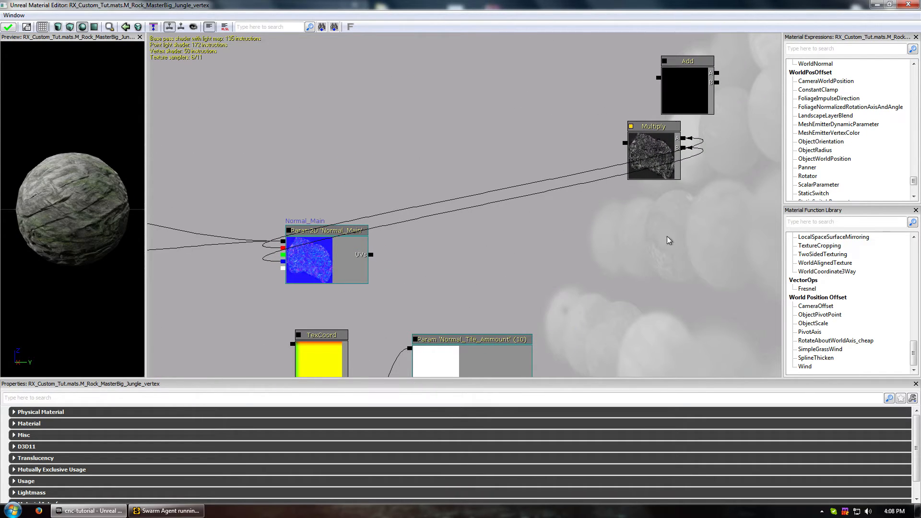
click(657, 142)
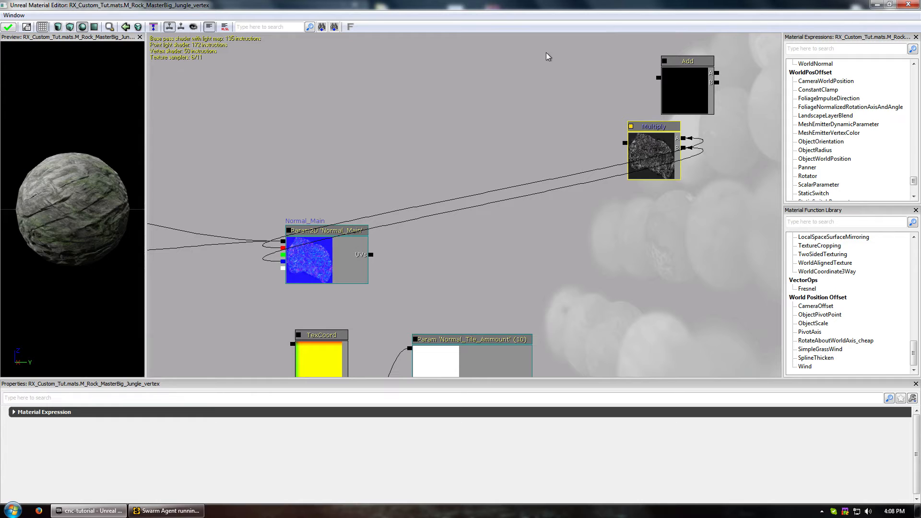
key(ctrl+w)
ctrl+drag(667, 183, 652, 234)
drag(498, 297, 619, 151)
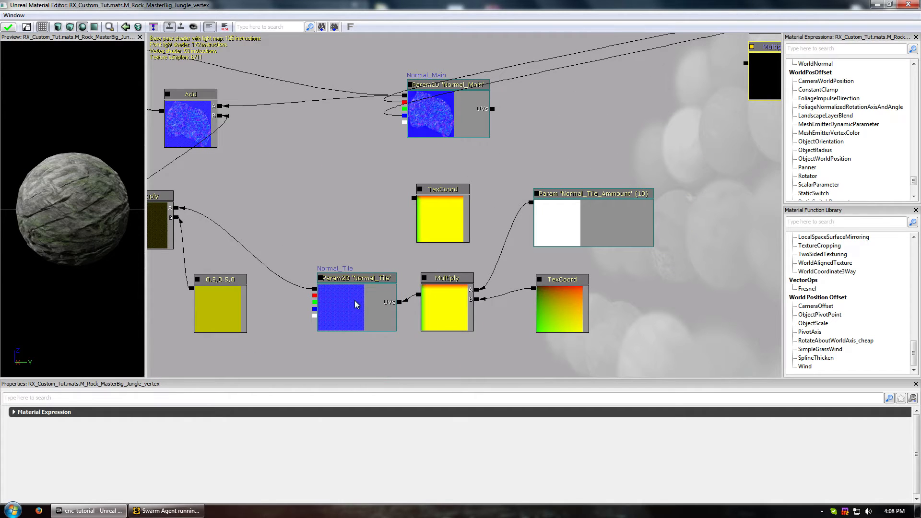
Connect Normal_Tile's red and blue channels to the second Multiply's inputs and feed both Multiply nodes into the new Add's A and B.
drag(315, 297, 741, 120)
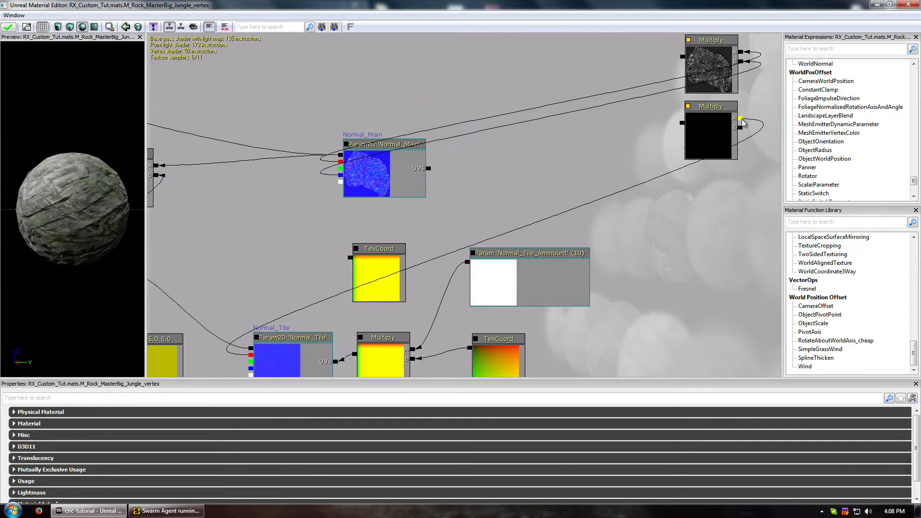
drag(657, 236, 252, 360)
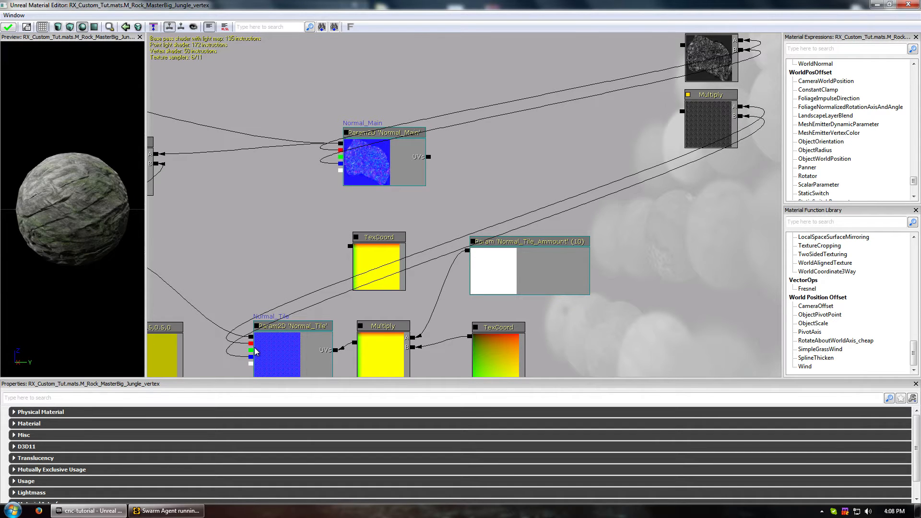
drag(614, 216, 478, 352)
drag(601, 124, 540, 183)
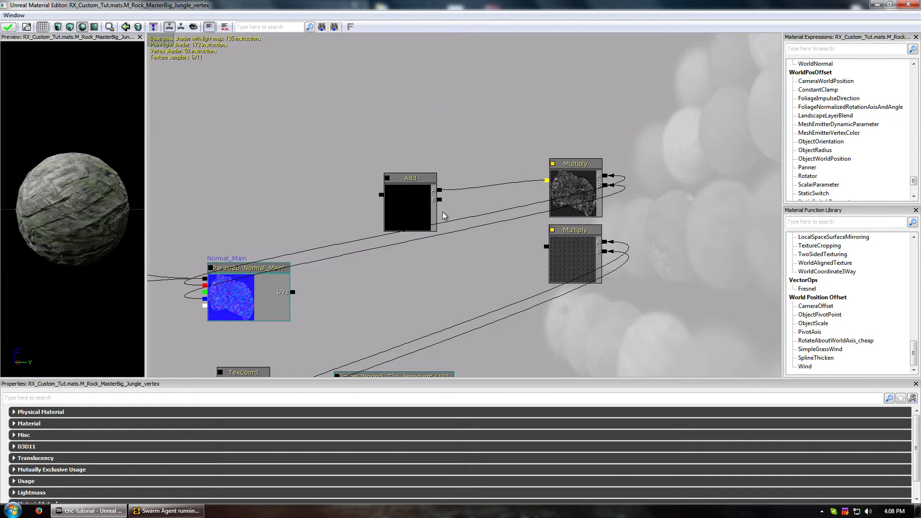
drag(440, 200, 546, 246)
Switch realtime preview on for the new Add node and off for its two Multiply nodes, and select all three together.
drag(618, 162, 562, 160)
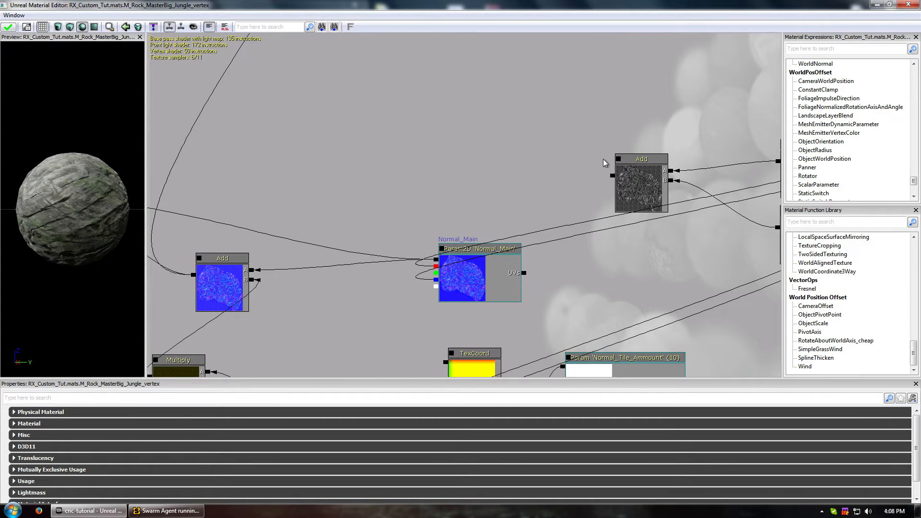
click(619, 158)
drag(677, 159, 578, 157)
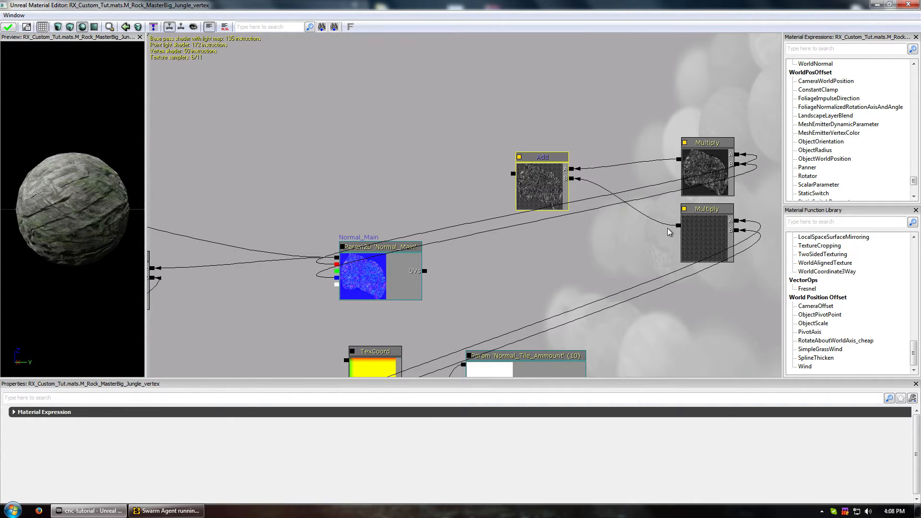
drag(684, 142, 698, 232)
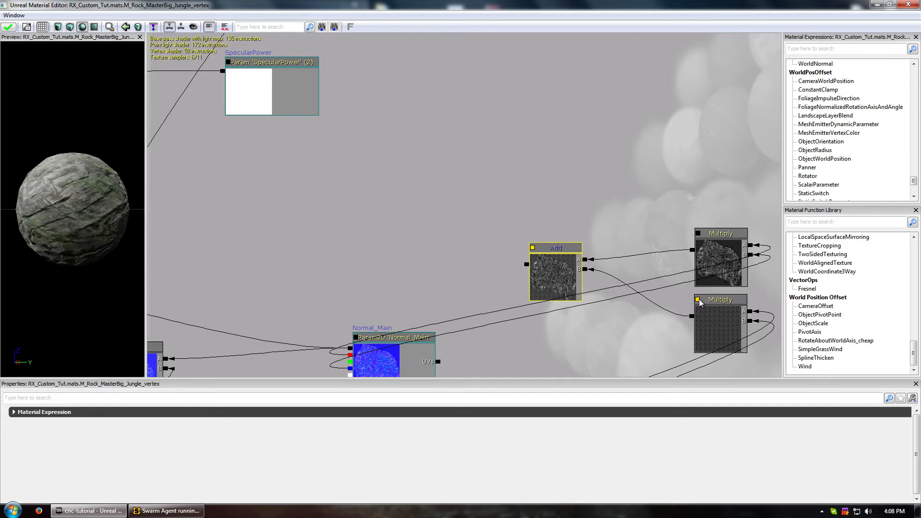
drag(604, 331, 543, 303)
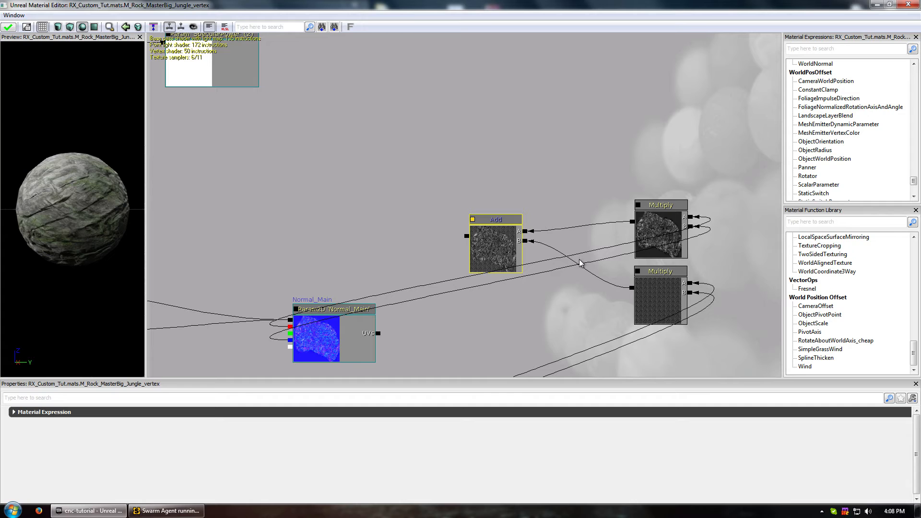
ctrl+click(653, 220)
ctrl+click(653, 301)
drag(478, 273, 604, 189)
Reconnect the B input of the Multiply beside Vertex Color from the old Desaturation-fed Add to the new normal-channel Add's output.
scroll(460, 195, down, 8)
drag(496, 173, 505, 262)
scroll(383, 242, up, 2)
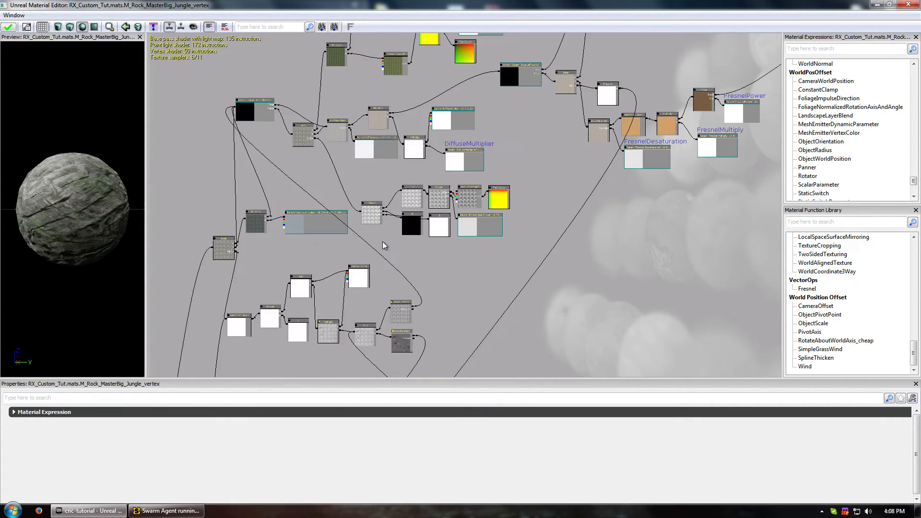
scroll(383, 242, up, 2)
drag(371, 244, 470, 241)
drag(455, 224, 404, 79)
drag(564, 248, 523, 184)
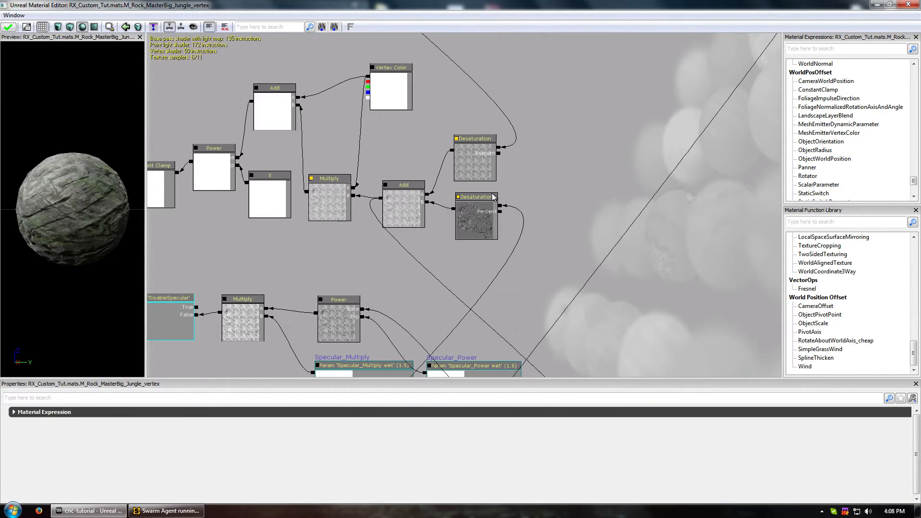
click(457, 175)
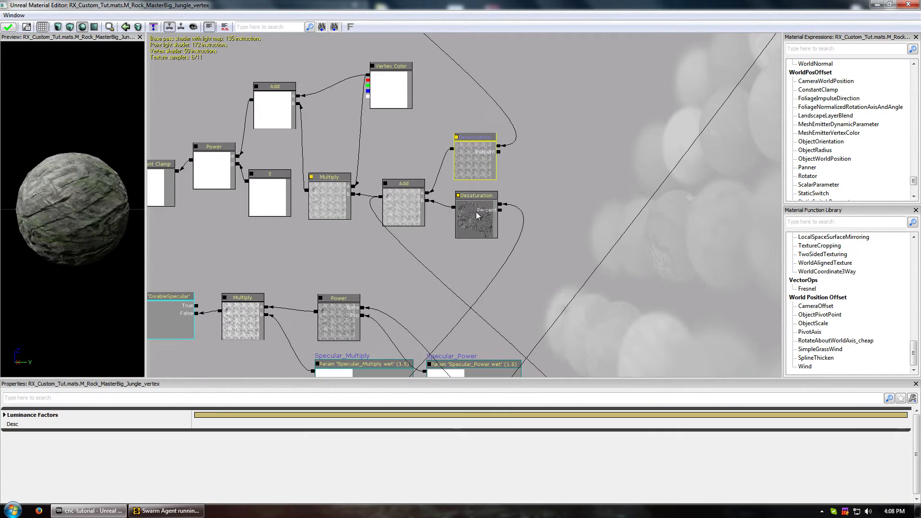
click(403, 201)
drag(453, 272, 408, 220)
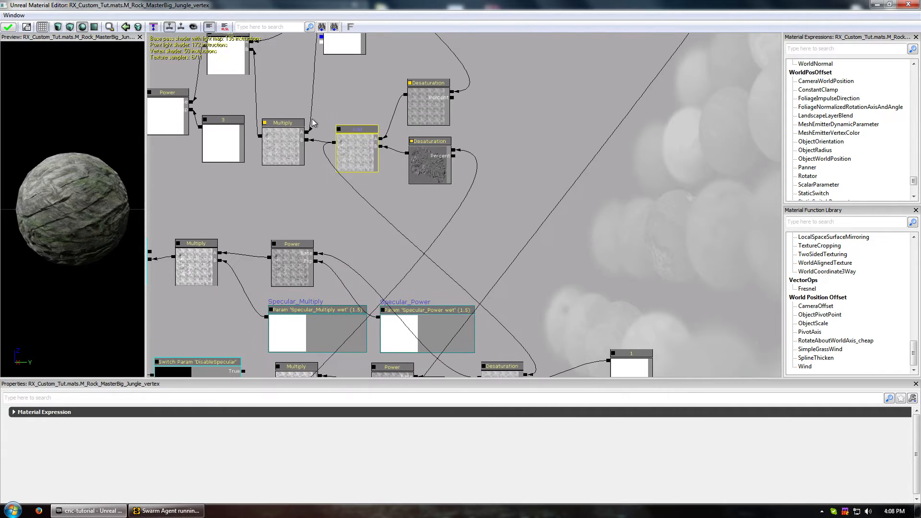
drag(333, 144, 707, 186)
scroll(706, 358, down, 6)
scroll(707, 186, up, 6)
drag(707, 187, 695, 194)
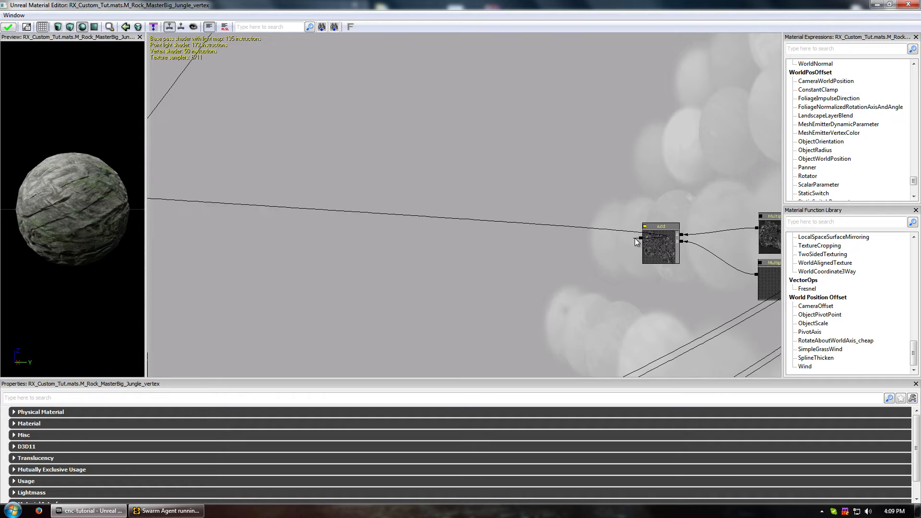
Delete the old Add node and its two Desaturation nodes near Vertex Color, and apply the material changes.
drag(298, 218, 729, 348)
scroll(547, 350, down, 2)
drag(537, 354, 606, 310)
scroll(448, 309, up, 2)
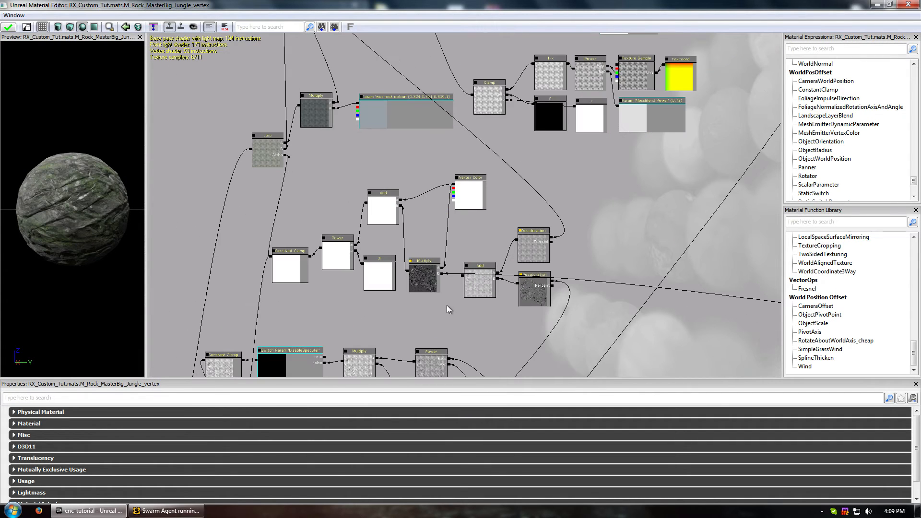
click(530, 246)
ctrl+click(473, 284)
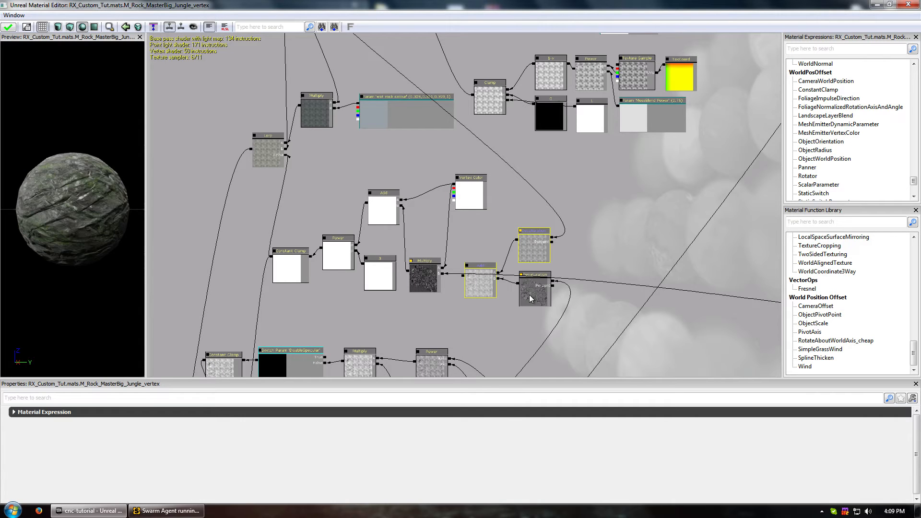
key(Delete)
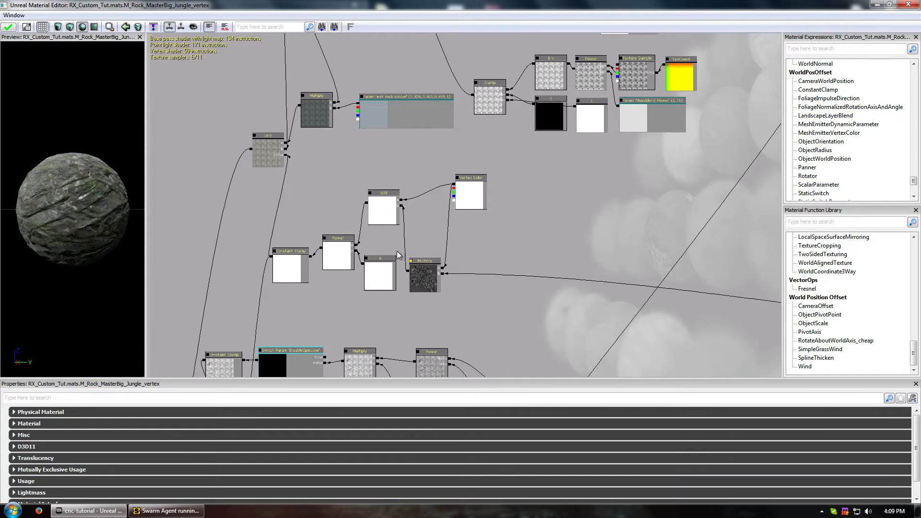
drag(96, 169, 63, 151)
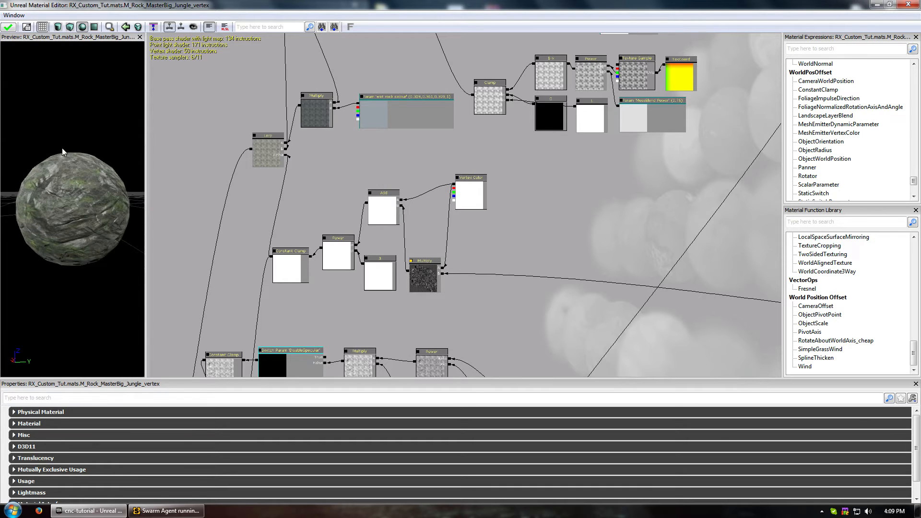
click(8, 27)
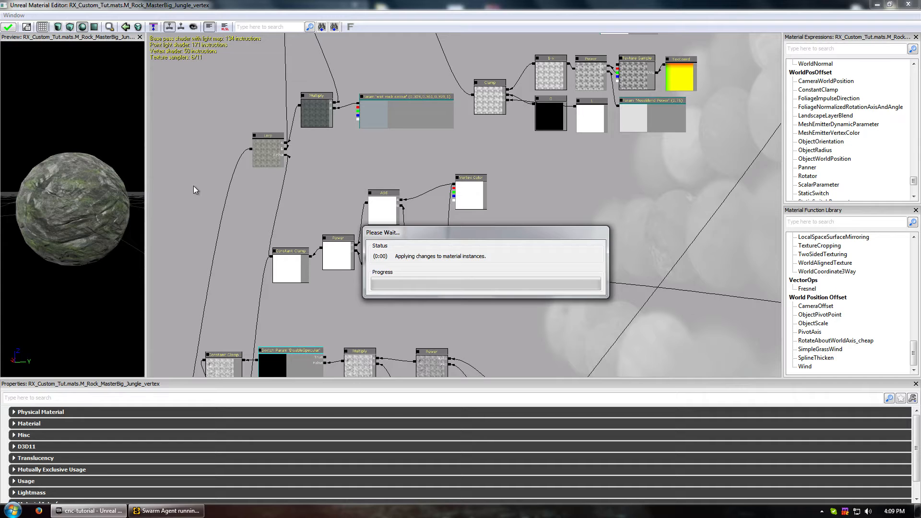
Swap the specular Lerp's inputs so the regular Constant Clamp feeds A and the wet one feeds B, and apply the material.
drag(369, 291, 537, 102)
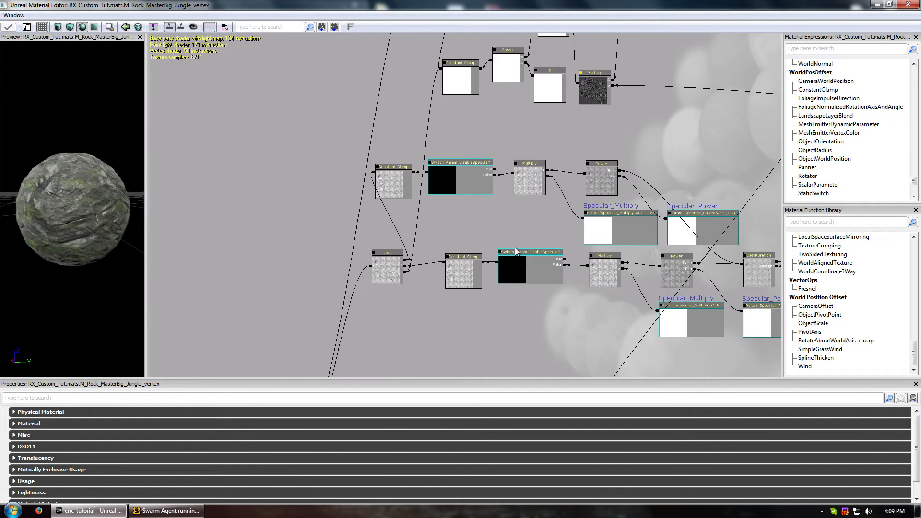
scroll(415, 283, up, 2)
drag(496, 201, 408, 284)
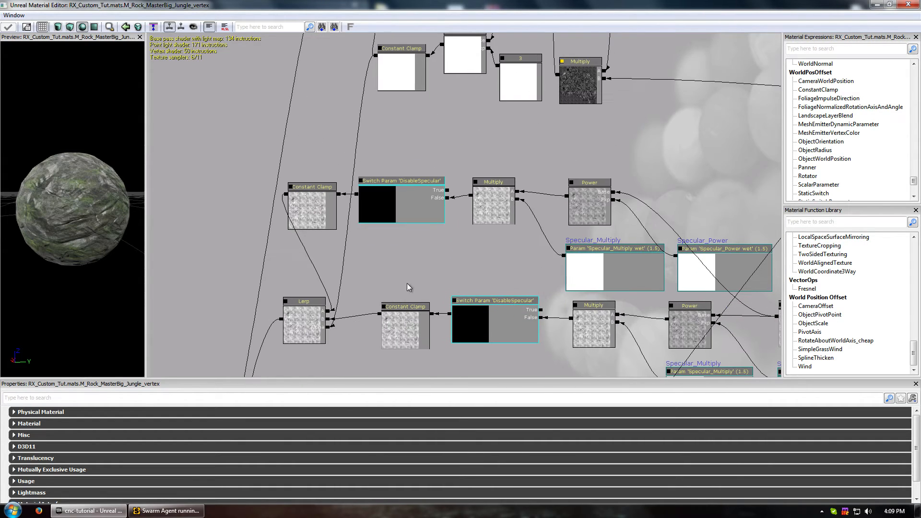
drag(378, 315, 330, 311)
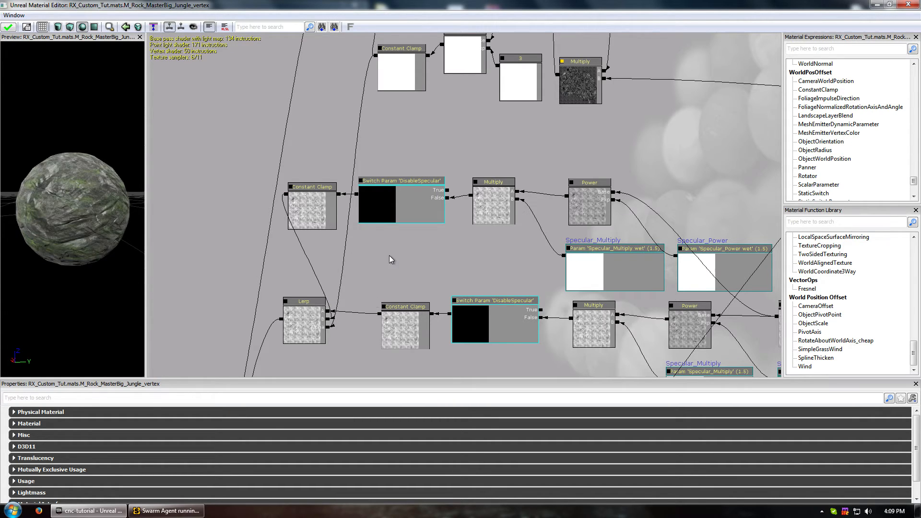
drag(390, 261, 302, 252)
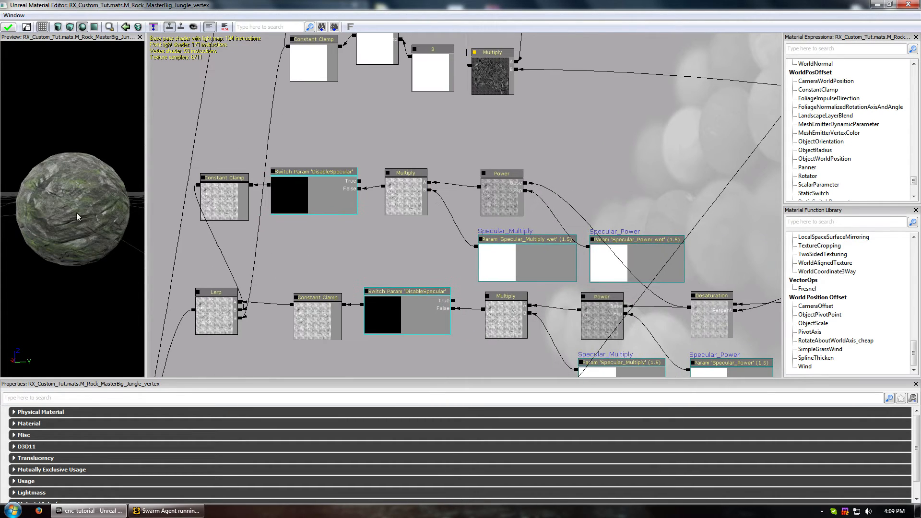
click(7, 31)
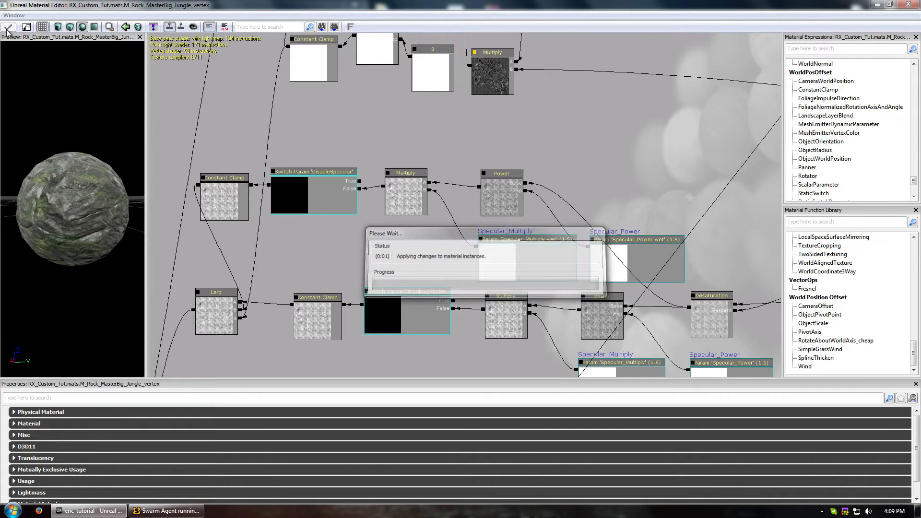
Uncover the level viewport, examine the red vertex-painted boulder by the water, and minimize the material editor window.
drag(364, 4, 566, 360)
right_drag(566, 269, 686, 268)
mouse_move(686, 269)
mouse_down()
mouse_move(628, 230)
mouse_move(614, 197)
mouse_move(671, 182)
mouse_move(662, 164)
mouse_up()
right_drag(662, 163, 605, 180)
mouse_move(605, 180)
mouse_down()
mouse_move(619, 264)
mouse_move(648, 184)
mouse_up()
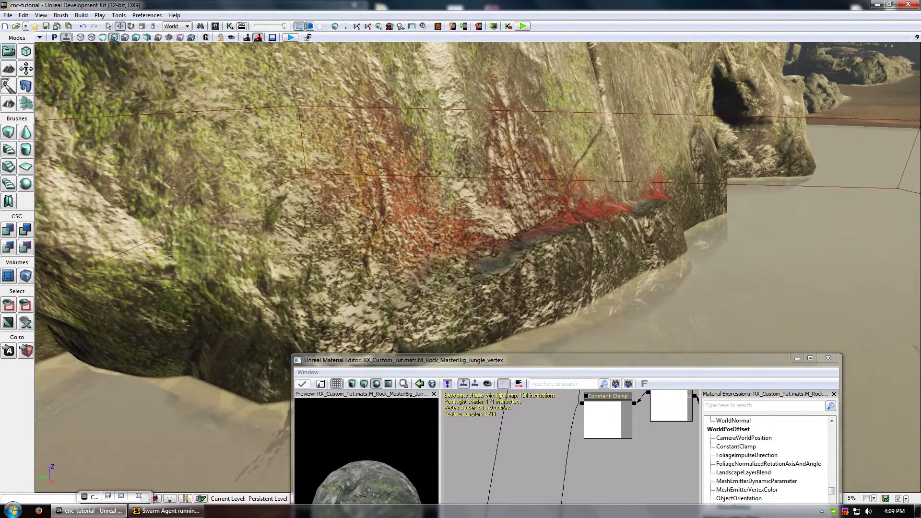
mouse_move(464, 214)
mouse_down()
mouse_move(525, 206)
mouse_move(551, 235)
mouse_move(552, 298)
mouse_up()
drag(520, 360, 483, 132)
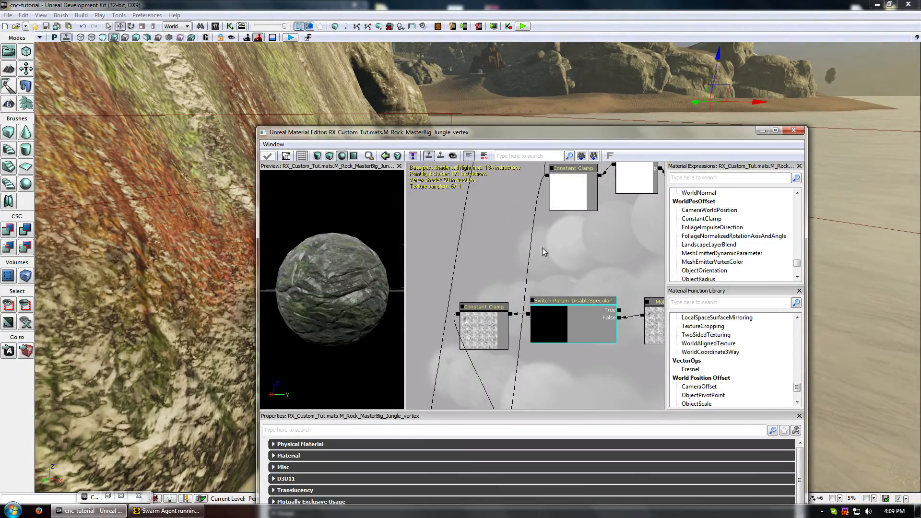
click(763, 130)
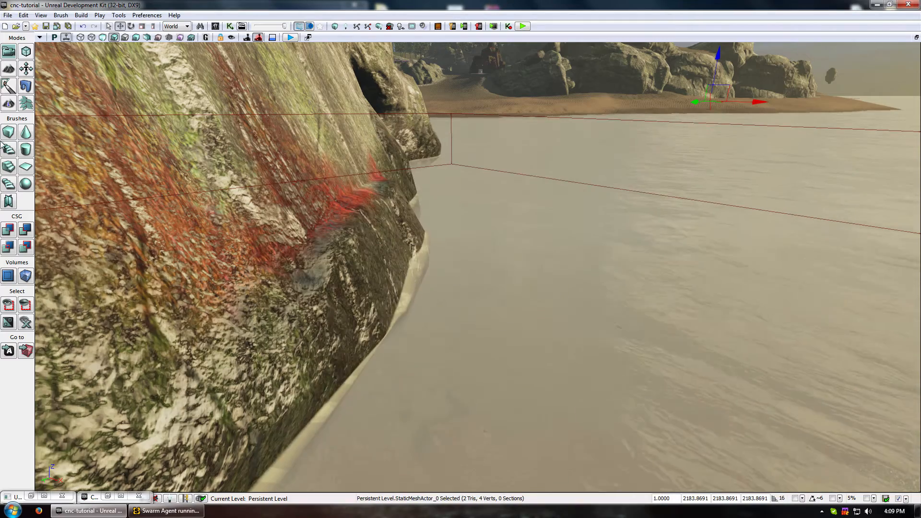
Open Mesh Paint mode, select the red-painted boulder at the waterline and paint white vertex color over its red area.
click(8, 86)
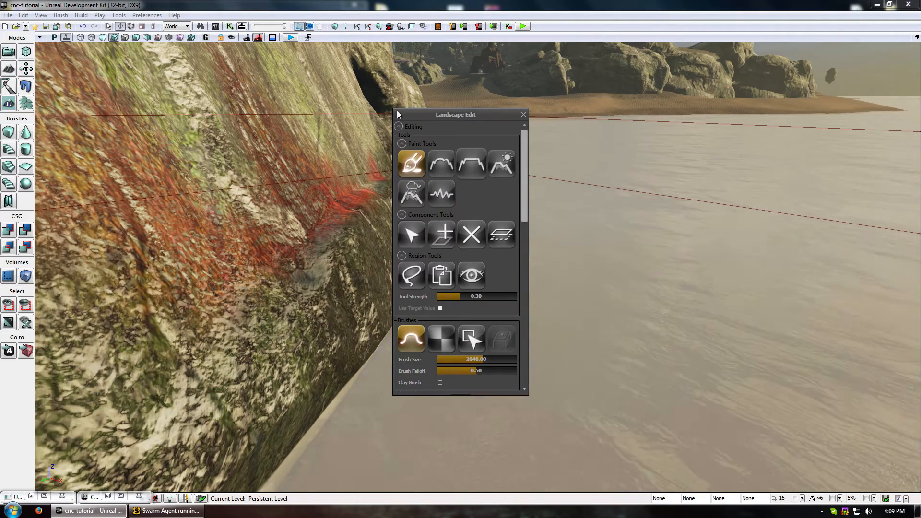
click(6, 86)
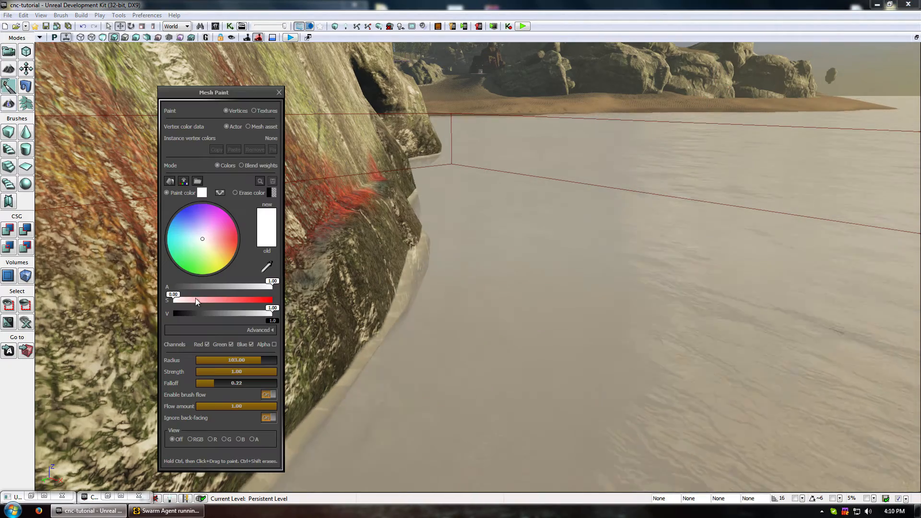
mouse_move(427, 305)
mouse_down()
mouse_move(326, 321)
mouse_move(317, 364)
mouse_up()
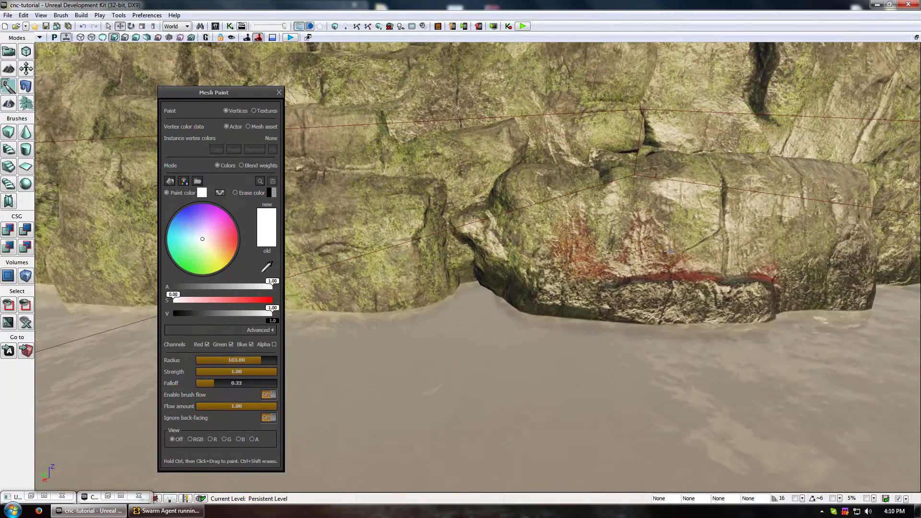
click(663, 220)
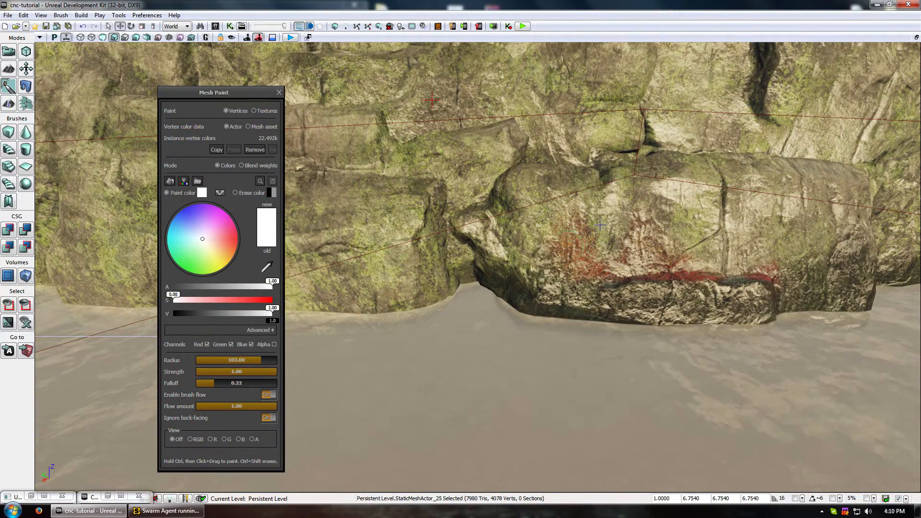
mouse_move(578, 231)
ctrl+mouse_down()
mouse_move(646, 264)
mouse_move(759, 274)
mouse_move(798, 267)
ctrl+mouse_up()
Set the paint color to red with a saturation of 1.00 and paint strokes across the boulder's waterline face.
mouse_move(799, 266)
right_down()
mouse_move(854, 287)
mouse_move(816, 268)
mouse_move(579, 250)
right_up()
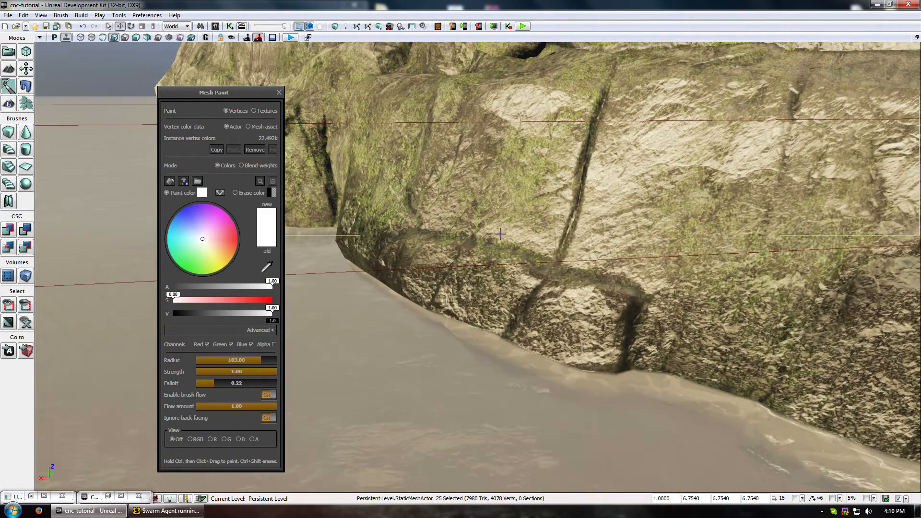
drag(183, 298, 283, 300)
mouse_move(405, 171)
ctrl+mouse_down()
mouse_move(485, 220)
mouse_move(611, 173)
mouse_move(581, 96)
mouse_move(481, 278)
ctrl+mouse_up()
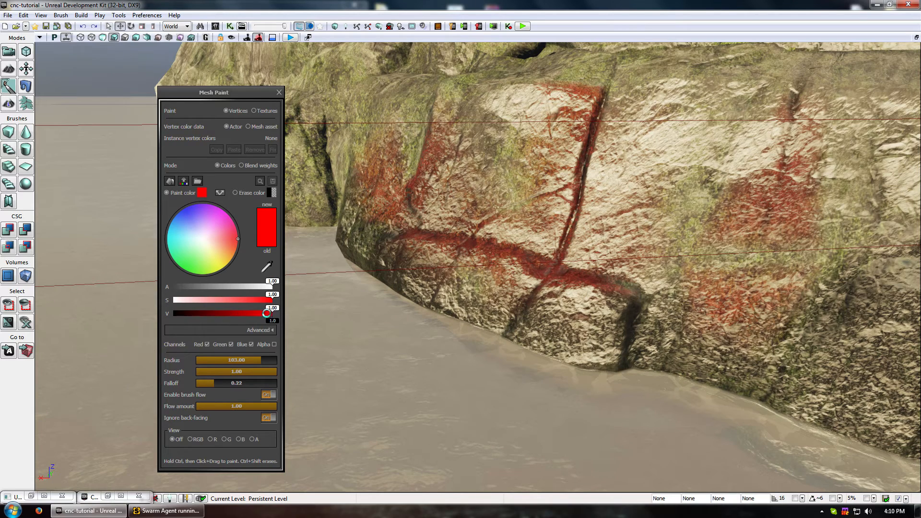
Set the paint color to white with saturation 0.00 and value 1.00, and paint over the red strokes around the boulder's cracks.
drag(267, 313, 168, 314)
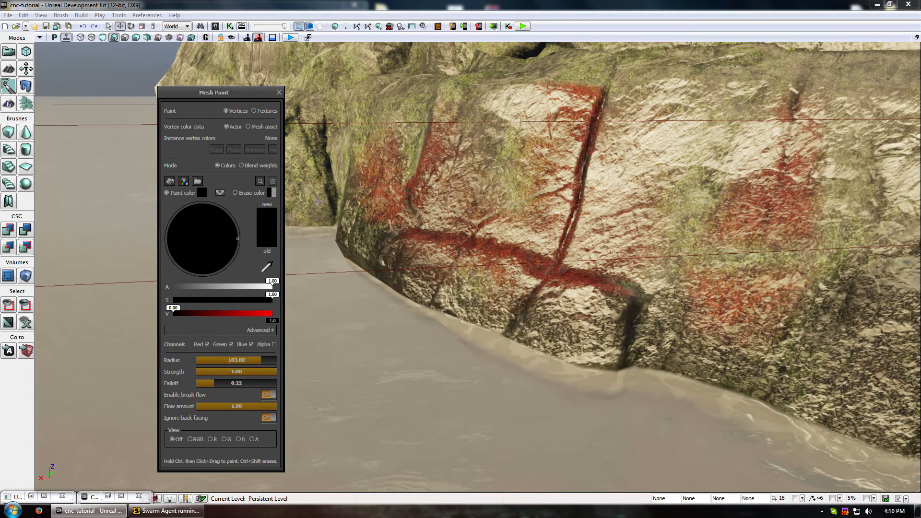
mouse_move(182, 313)
mouse_down()
mouse_move(272, 313)
mouse_move(172, 300)
mouse_up()
click(311, 274)
mouse_move(312, 273)
mouse_down()
mouse_move(408, 273)
mouse_move(292, 271)
mouse_up()
ctrl+drag(566, 145, 702, 114)
mouse_move(479, 171)
ctrl+mouse_down()
mouse_move(519, 144)
mouse_move(468, 218)
mouse_move(732, 301)
ctrl+mouse_up()
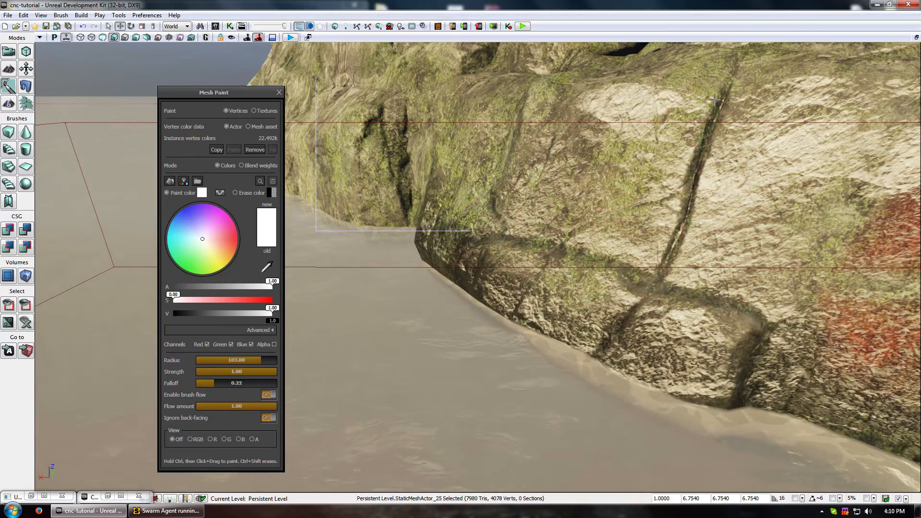
Paint the remaining red patches on the boulder white and check the whole rock face from a distance.
right_drag(672, 230, 720, 216)
ctrl+drag(686, 189, 698, 245)
ctrl+drag(801, 303, 682, 319)
drag(767, 187, 859, 213)
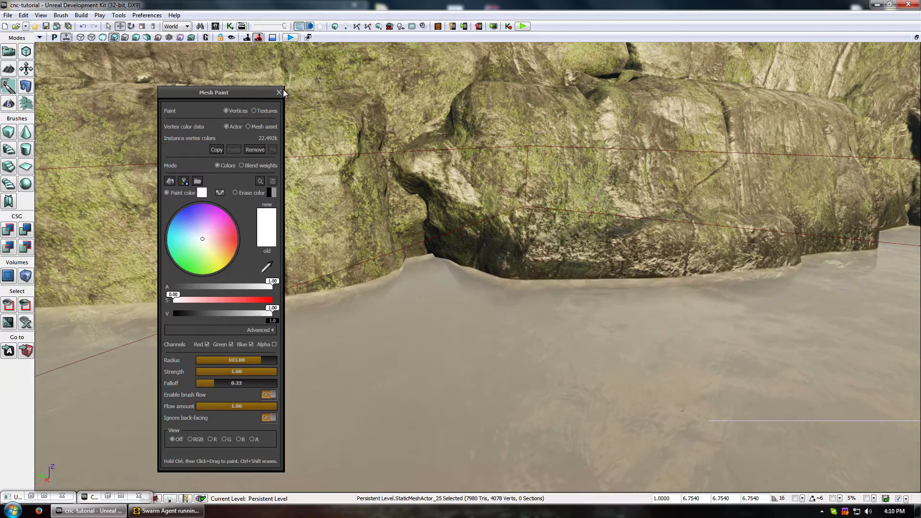
drag(443, 118, 420, 221)
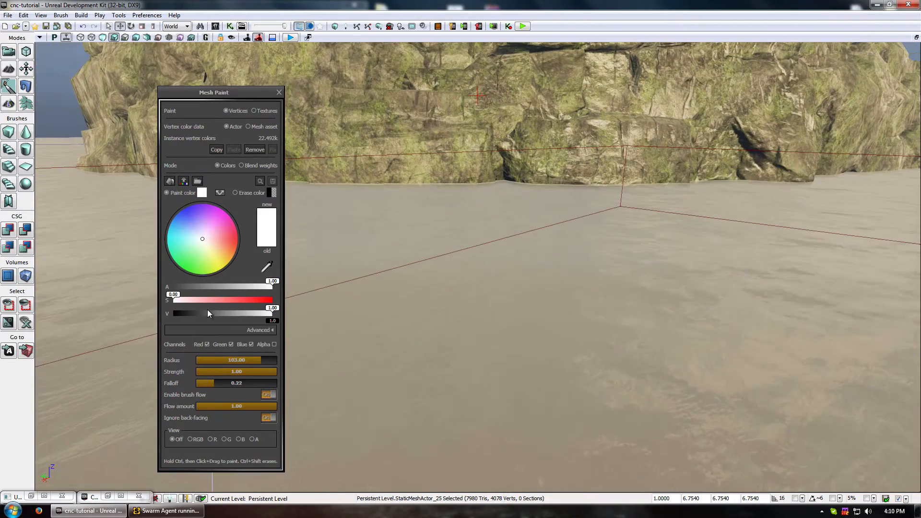
Set the paint color's value to 0.00 and paint black vertex color across the boulder's waterline face, closing Mesh Paint when done.
drag(207, 315, 171, 315)
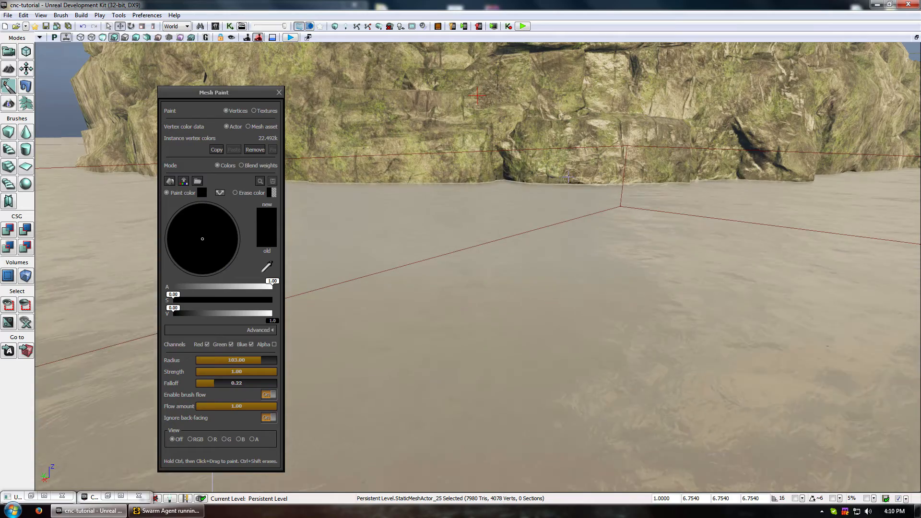
drag(508, 174, 509, 62)
drag(459, 218, 463, 192)
mouse_move(463, 192)
right_down()
mouse_move(461, 230)
mouse_move(523, 223)
mouse_move(552, 204)
right_up()
mouse_move(552, 204)
mouse_down()
mouse_move(451, 202)
mouse_move(441, 235)
mouse_up()
click(279, 93)
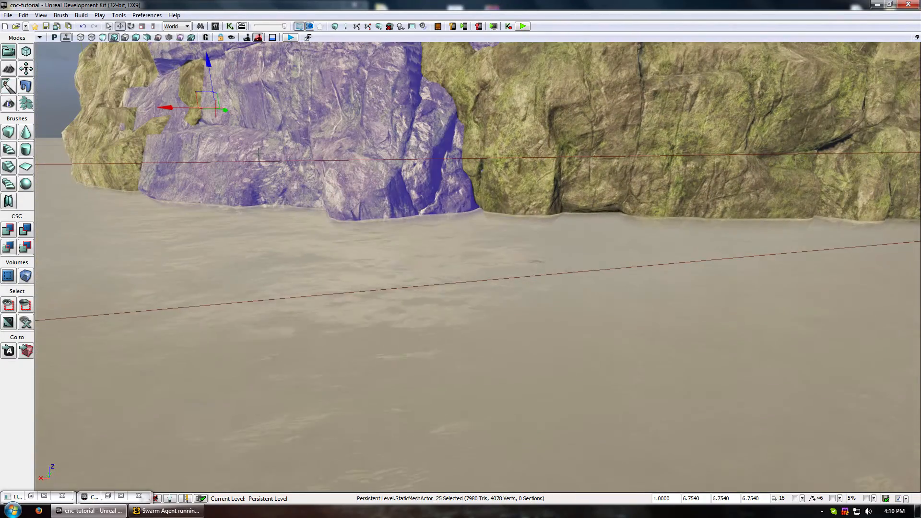
Select the boulder together with its neighbouring rock and check the boulder's assigned material in its properties.
ctrl+click(604, 166)
right_drag(603, 310, 635, 281)
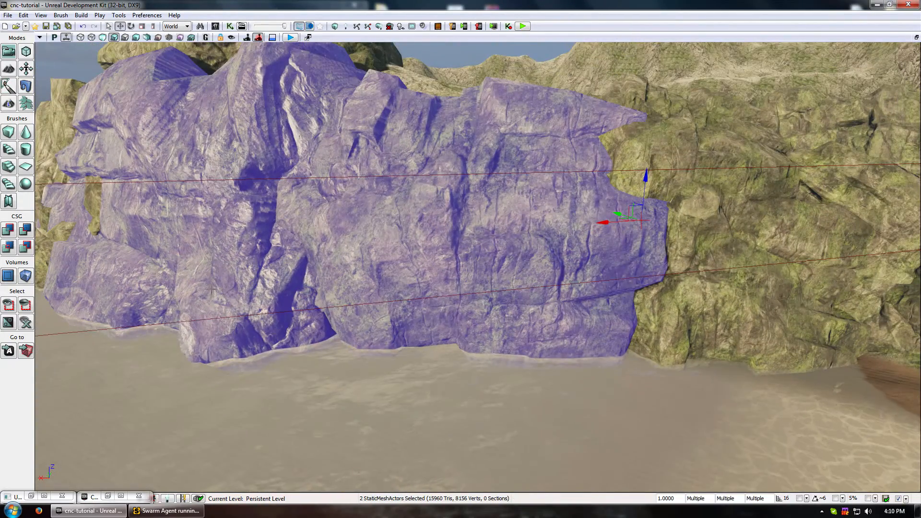
double_click(212, 290)
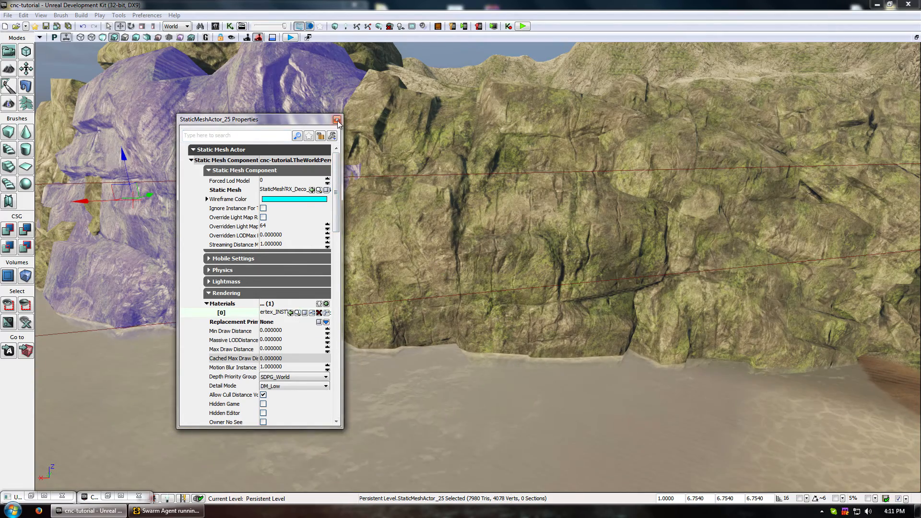
click(338, 122)
Select three neighbouring shoreline rocks, check their shared material assignment in the properties, and select the rock beside the boulder.
click(504, 211)
ctrl+click(720, 288)
drag(719, 288, 773, 307)
drag(336, 225, 235, 240)
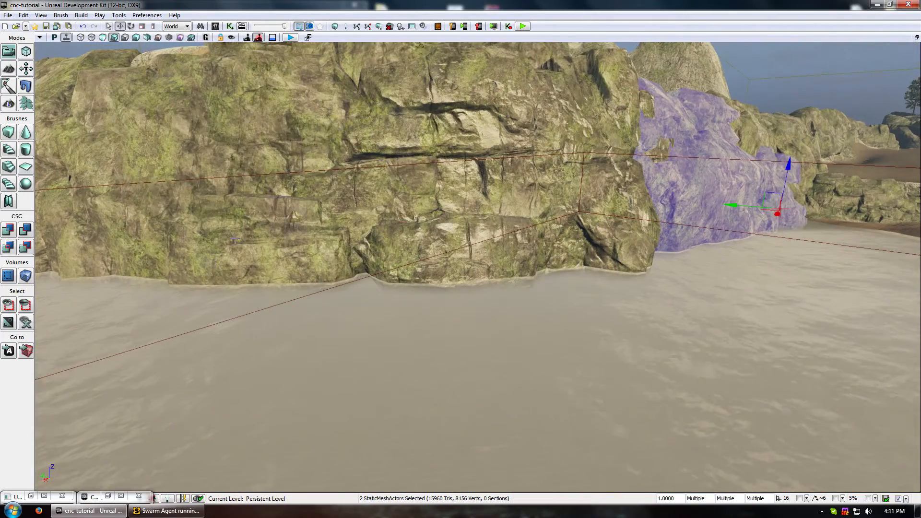
ctrl+click(234, 239)
key(F4)
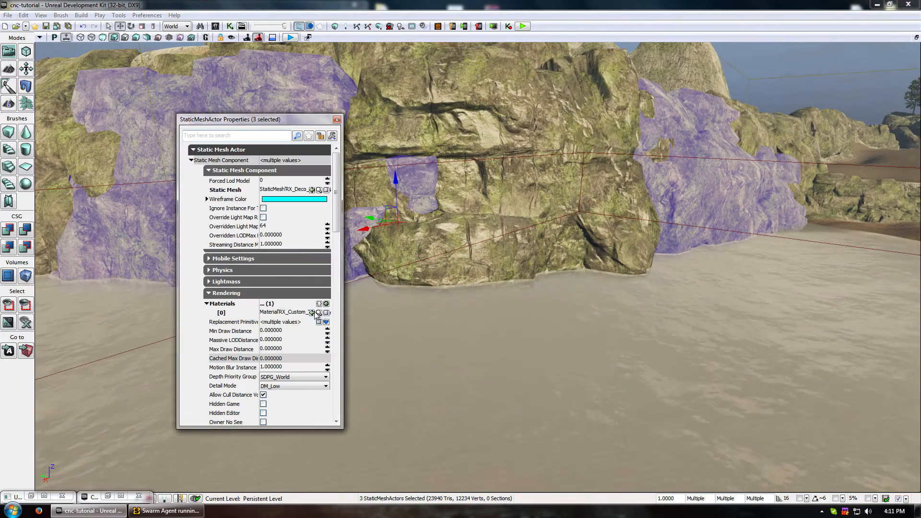
click(337, 120)
click(350, 314)
drag(350, 313, 345, 239)
click(306, 228)
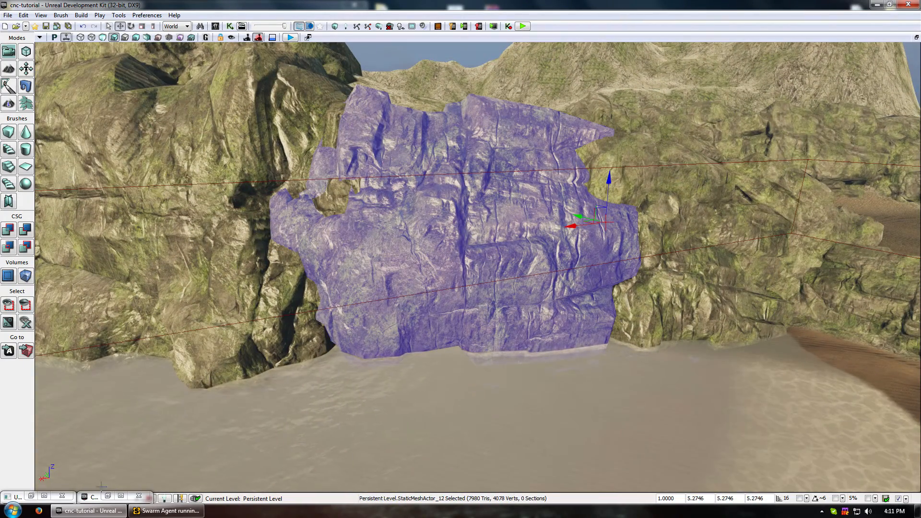
In the M_Rock_MasterBig_Jungle_vertex graph, swap the Constant Clamp connections on the specular Lerp's A and B inputs and apply the material.
click(30, 496)
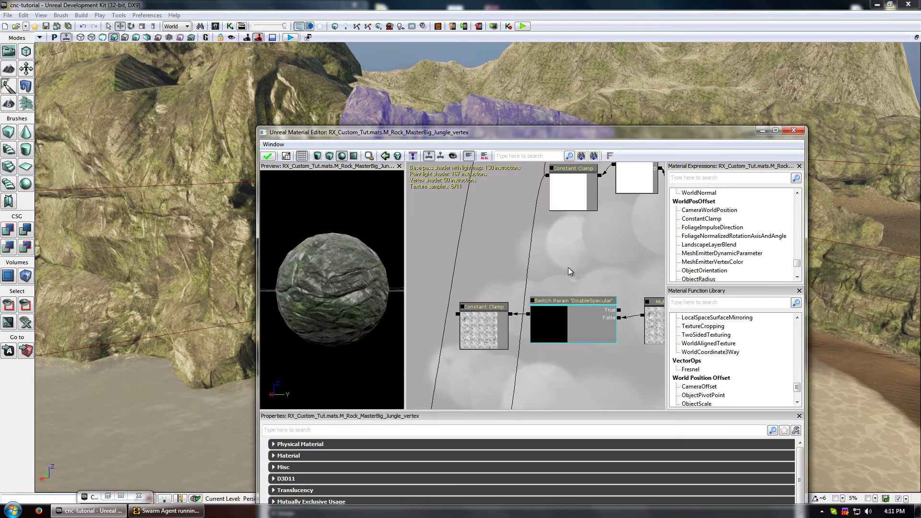
drag(560, 267, 485, 183)
scroll(487, 247, down, 3)
drag(491, 286, 500, 330)
scroll(480, 355, up, 2)
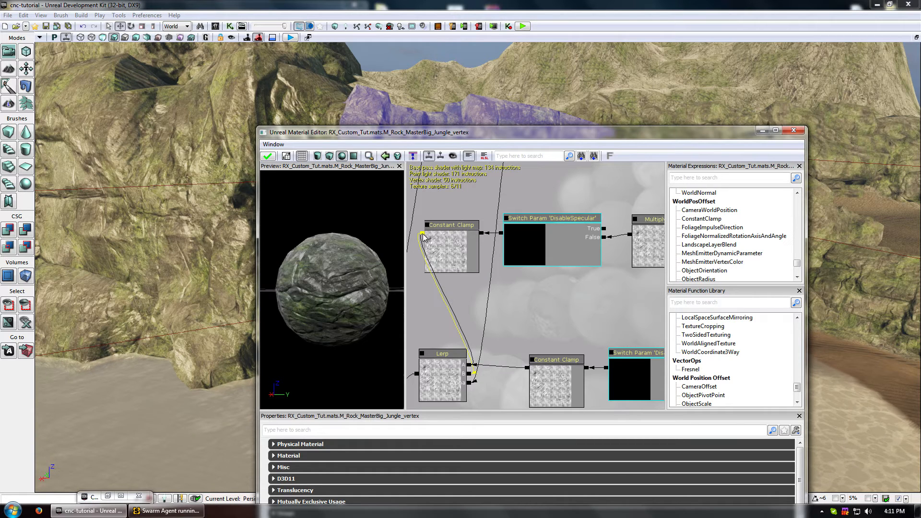
mouse_move(470, 372)
mouse_down()
mouse_move(516, 366)
mouse_move(470, 373)
mouse_up()
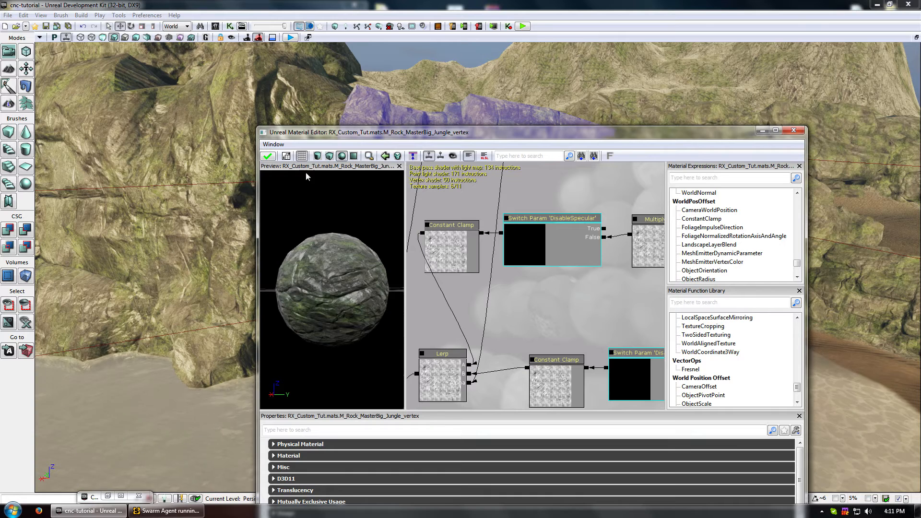
click(268, 156)
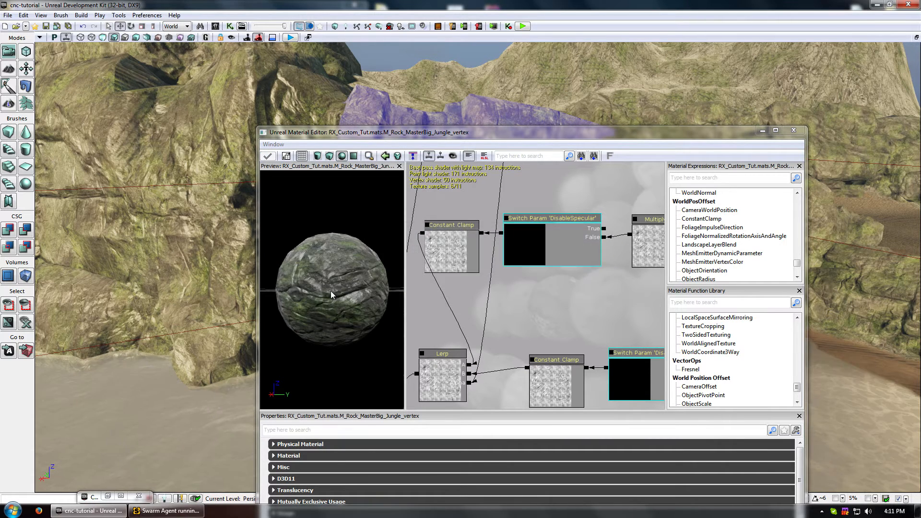
Examine the rock in the level and the specular Lerp, Constant Clamp and DisableSpecular nodes in the material graph.
right_drag(173, 288, 218, 250)
drag(607, 295, 575, 318)
scroll(452, 279, down, 2)
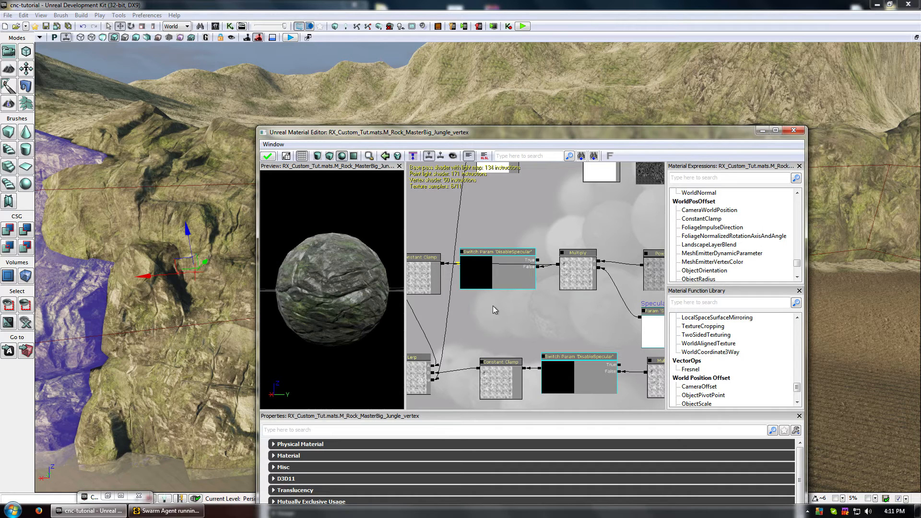
drag(462, 309, 434, 180)
click(478, 245)
drag(581, 211, 428, 237)
drag(386, 313, 583, 264)
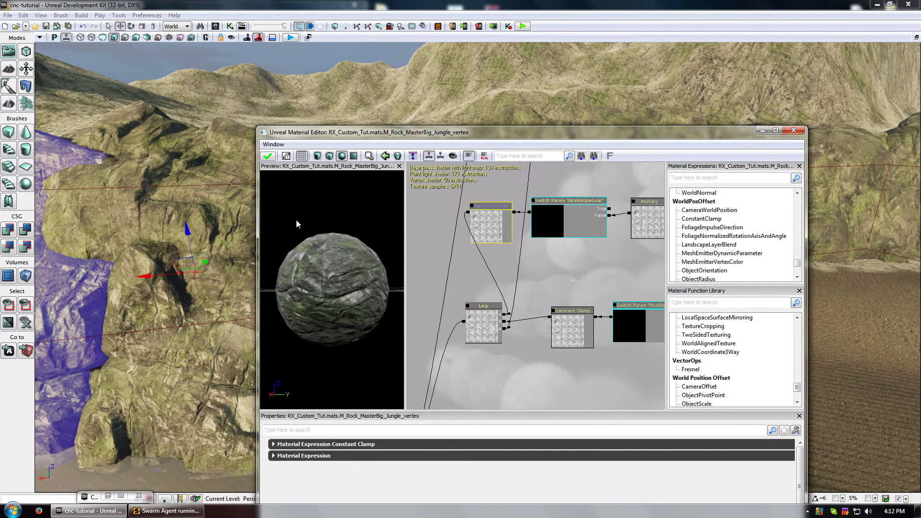
drag(583, 264, 381, 232)
drag(535, 285, 591, 396)
drag(543, 206, 553, 372)
drag(562, 261, 513, 313)
Duplicate the specular Lerp node and place the copy beside the DisableSpecular switch that feeds SpecularPower.
click(512, 312)
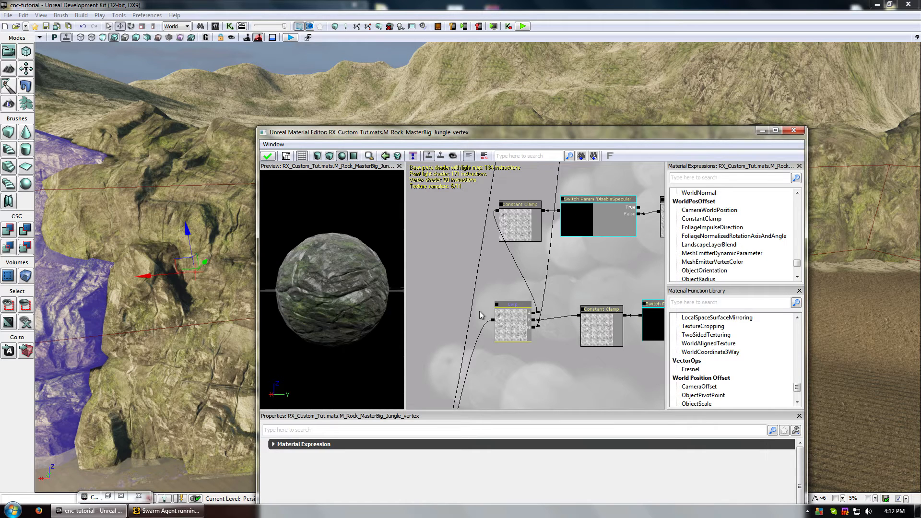
key(ctrl+w)
ctrl+drag(512, 331, 486, 408)
drag(546, 363, 525, 195)
ctrl+drag(465, 241, 476, 265)
click(520, 317)
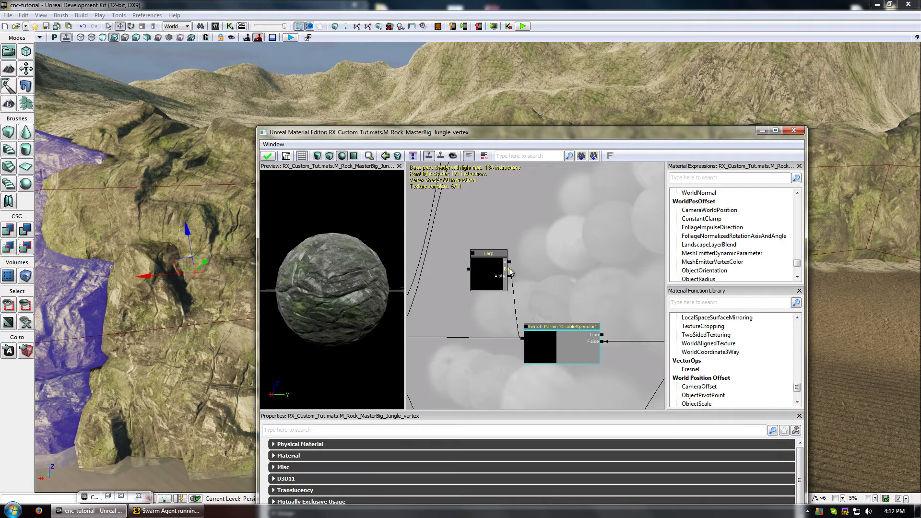
Duplicate the DisableSpecular switch together with its SpecularPower parameter and place the copies above the originals.
click(545, 342)
drag(642, 289, 496, 261)
ctrl+click(578, 307)
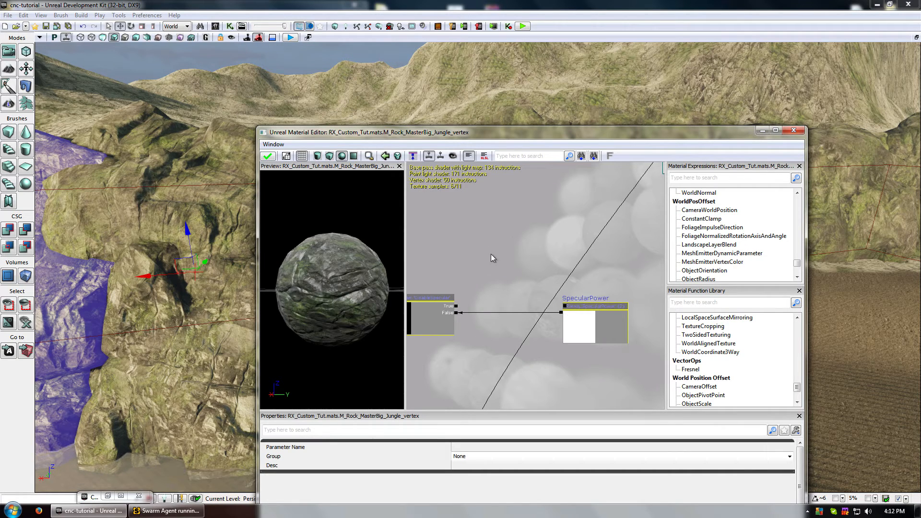
key(ctrl+w)
click(513, 271)
drag(431, 335, 505, 358)
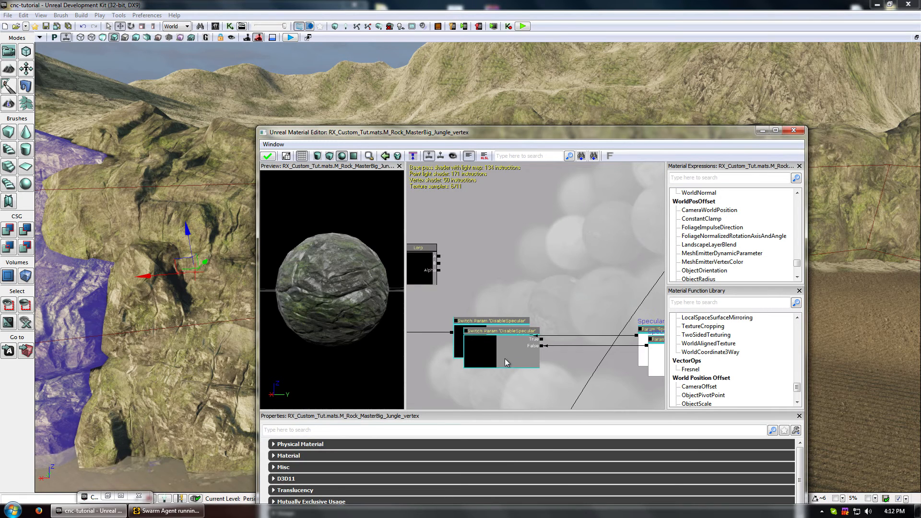
click(504, 358)
drag(625, 346, 566, 314)
ctrl+click(583, 325)
ctrl+click(586, 302)
ctrl+click(598, 318)
ctrl+drag(458, 314, 604, 241)
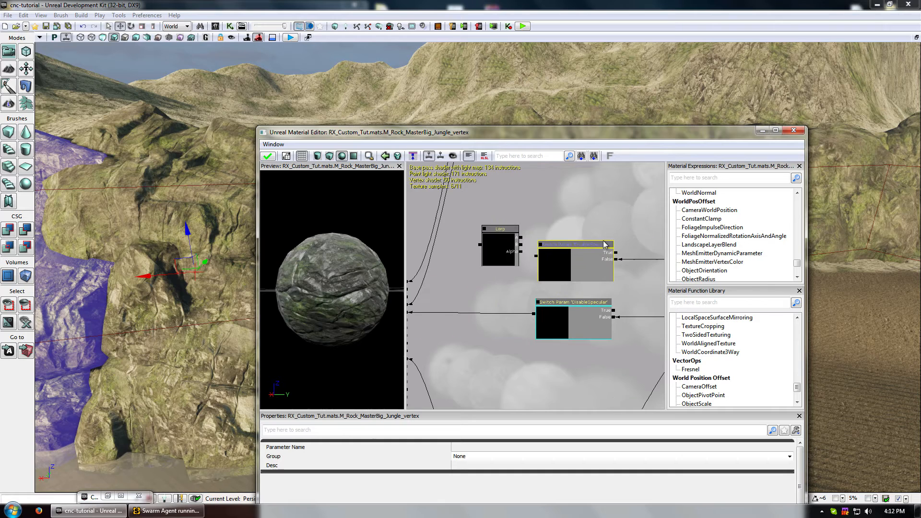
Connect both DisableSpecular switches to the new Lerp's A and B inputs and link its output to the material's SpecularPower.
drag(521, 238, 532, 257)
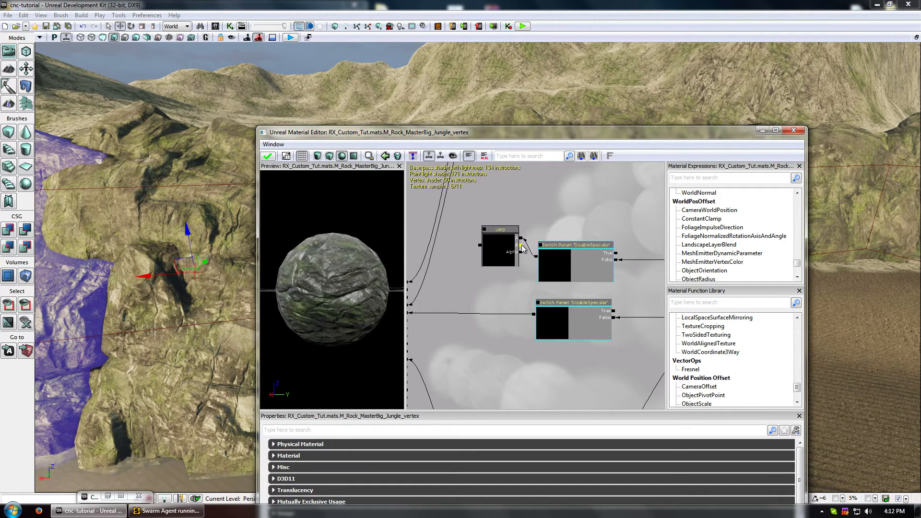
drag(476, 246, 487, 330)
drag(433, 317, 432, 314)
mouse_move(547, 255)
mouse_down()
mouse_move(551, 166)
mouse_move(638, 166)
mouse_move(600, 165)
mouse_move(537, 259)
mouse_move(557, 244)
mouse_up()
Try to drive the new Lerp's Alpha from the vertex color network, replacing the first link with the Vertex Color node's output.
drag(573, 291, 542, 98)
scroll(483, 325, up, 5)
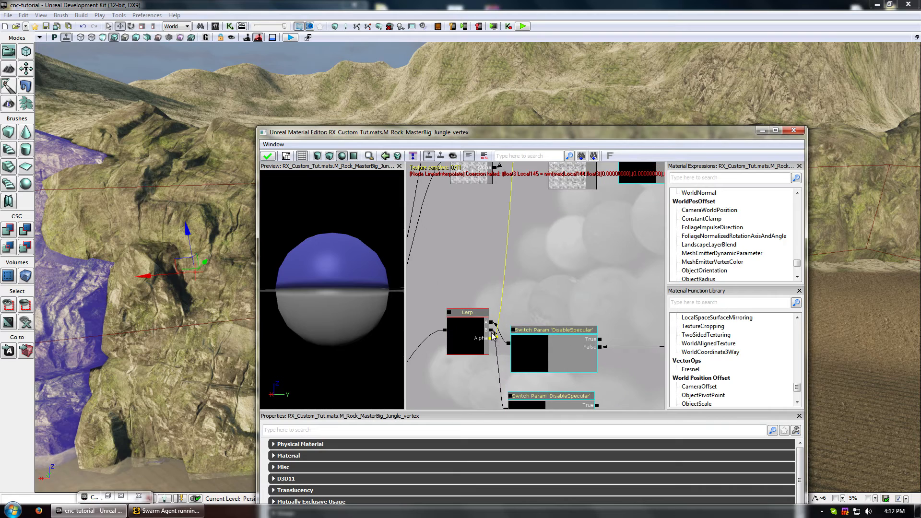
right_click(493, 342)
click(511, 326)
drag(560, 206, 620, 186)
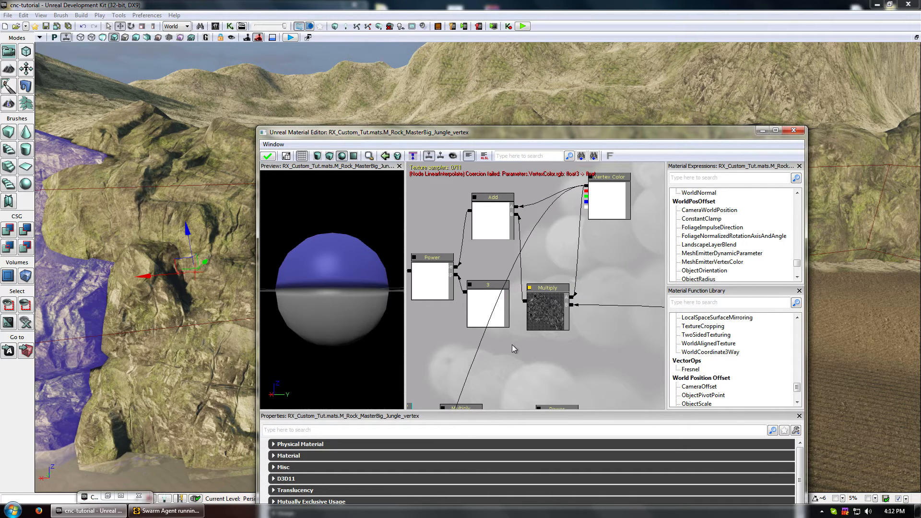
Delete the duplicated Lerp, DisableSpecular switch and SpecularPower parameter from the graph.
drag(512, 343, 557, 240)
drag(566, 350, 569, 259)
drag(473, 279, 442, 344)
click(457, 274)
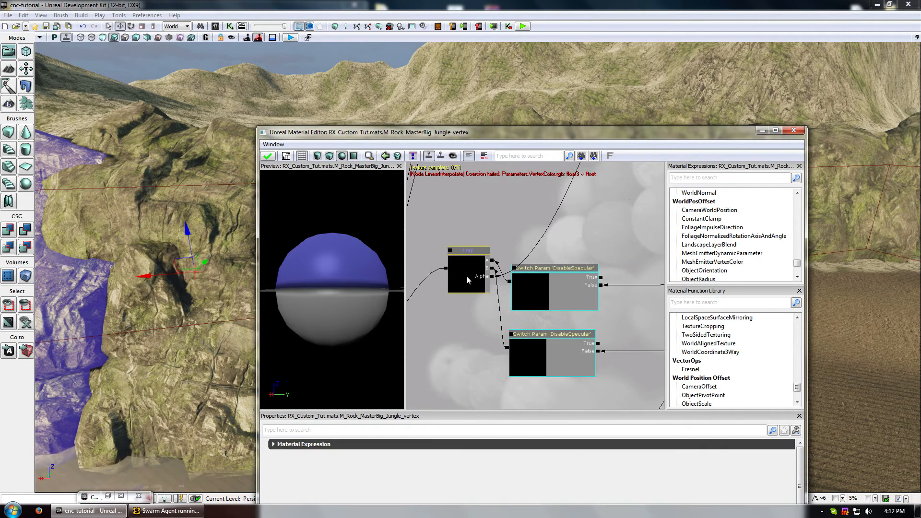
drag(621, 281, 509, 278)
drag(613, 278, 505, 275)
drag(375, 272, 298, 295)
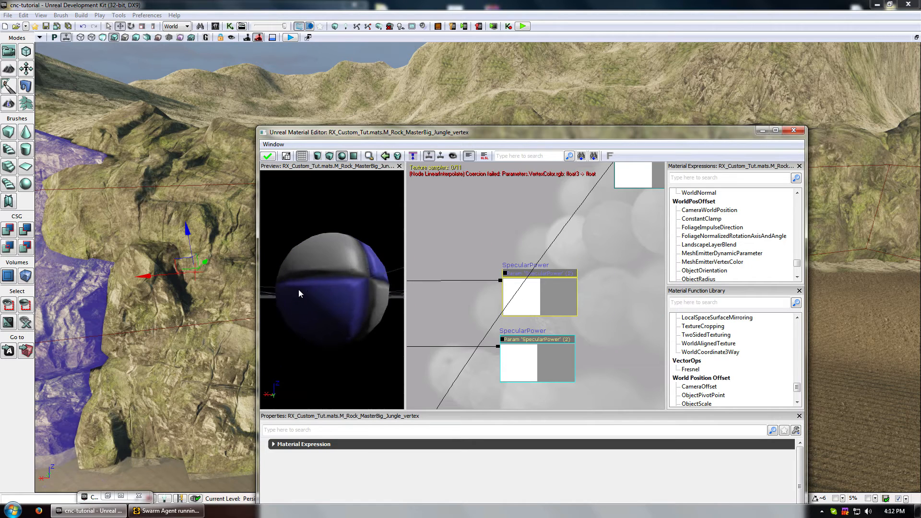
drag(410, 260, 597, 267)
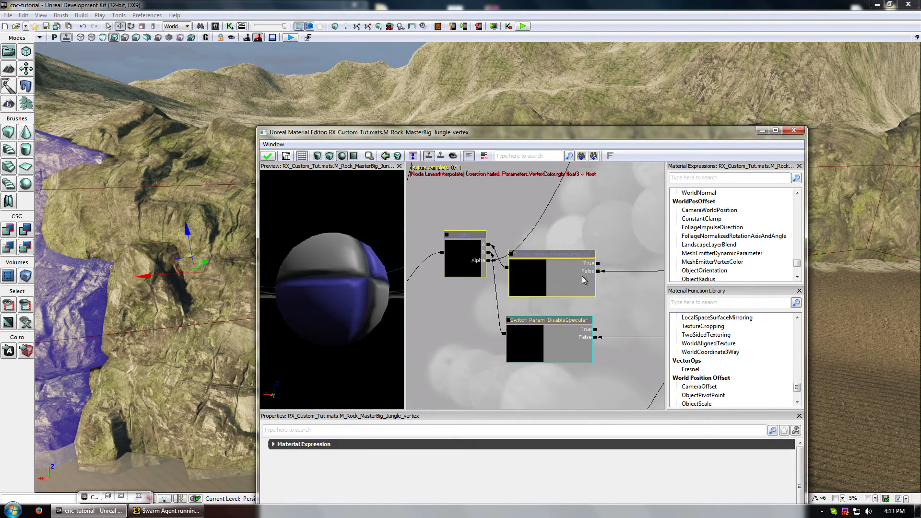
key(Delete)
Compare the material with the DisableSpecular switch linked to SpecularPower, break that link, apply the material and close the Material Editor.
drag(480, 342, 475, 299)
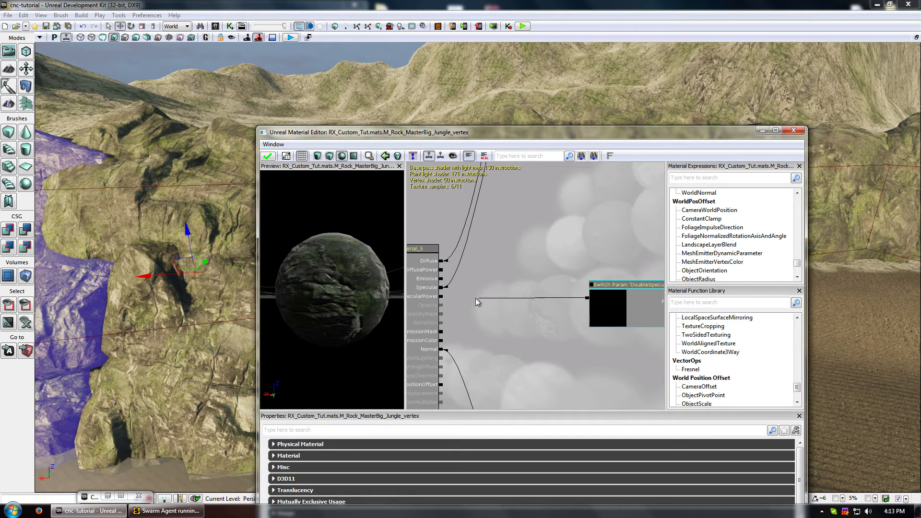
drag(350, 295, 391, 296)
right_click(442, 300)
drag(511, 343, 512, 340)
right_click(444, 295)
click(402, 288)
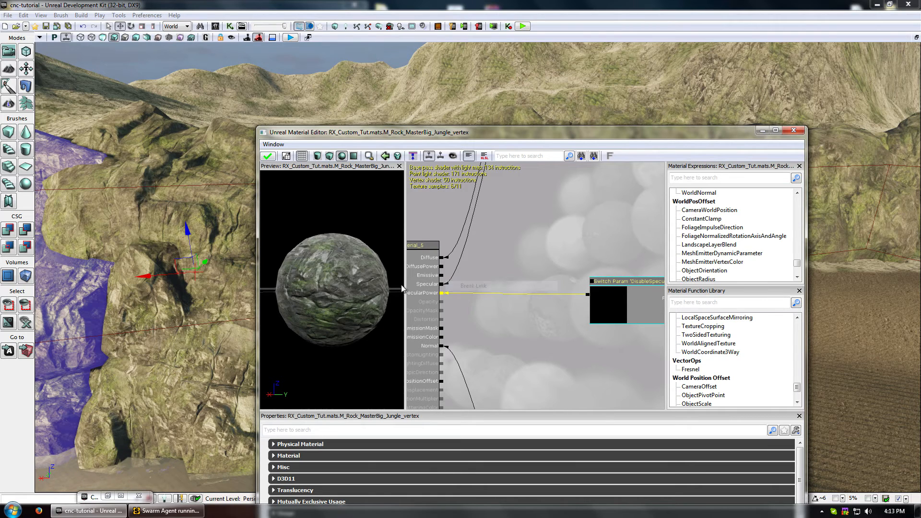
click(268, 157)
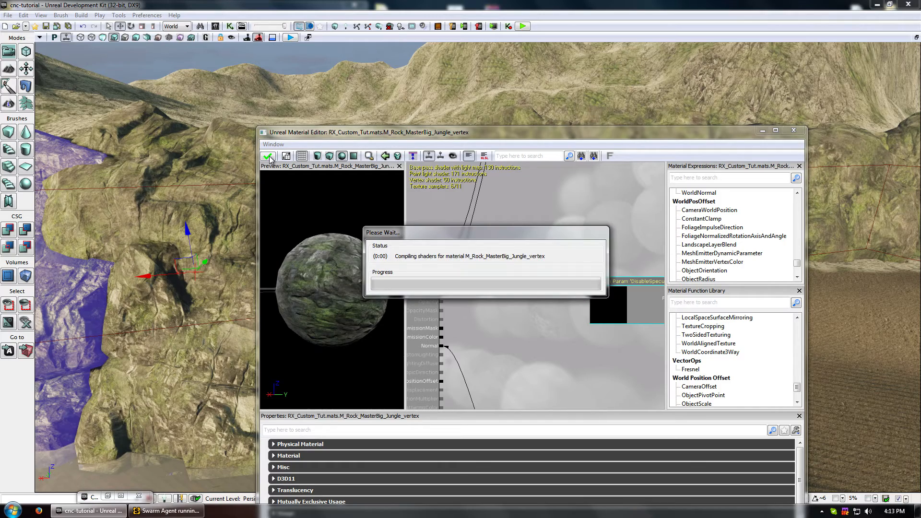
right_drag(212, 303, 250, 301)
click(797, 130)
Open Mesh Paint mode at the shoreline rocks, set the paint color's value to 0.00 and select the large rock beside the boulder.
click(647, 341)
right_drag(648, 341, 528, 343)
drag(528, 343, 473, 316)
drag(211, 240, 287, 226)
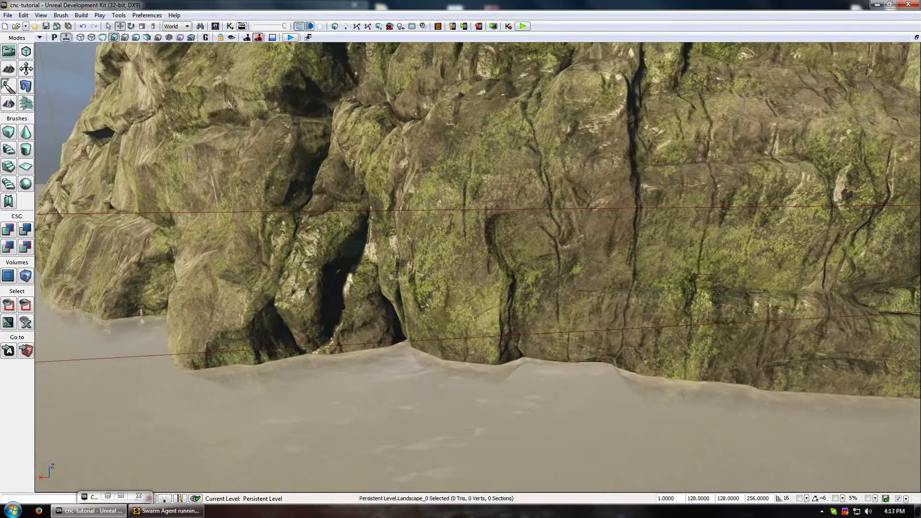
click(7, 88)
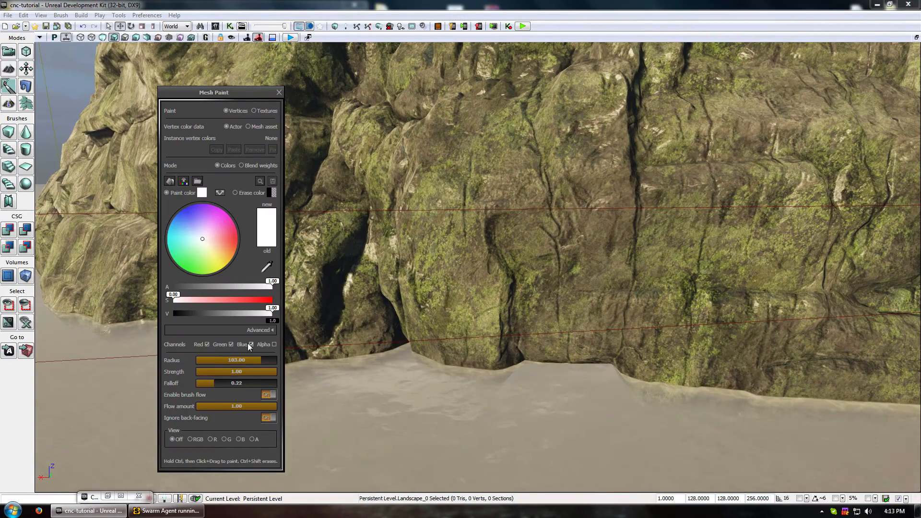
drag(202, 315, 171, 315)
mouse_move(456, 338)
mouse_down()
mouse_move(480, 346)
mouse_move(433, 350)
mouse_move(485, 340)
mouse_move(787, 357)
mouse_move(562, 379)
mouse_up()
click(459, 340)
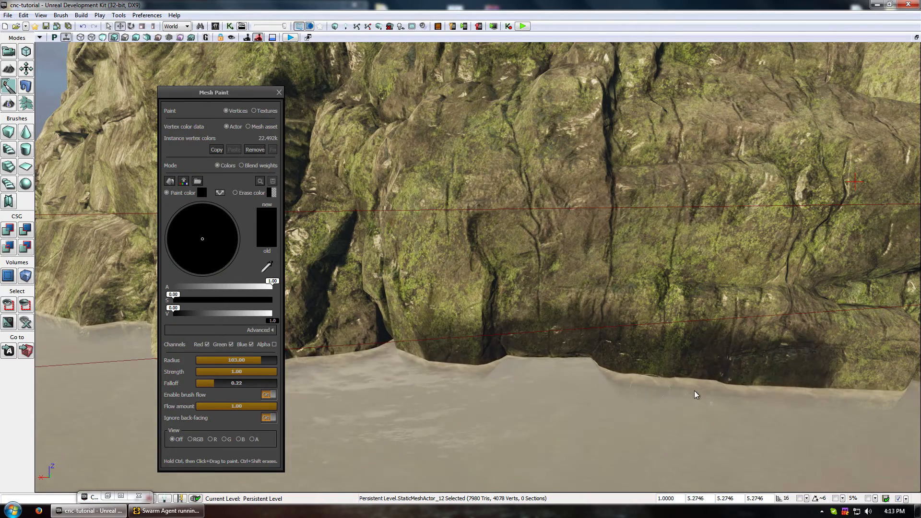
Paint black vertex color along the large rock's waterline edge and close Mesh Paint.
ctrl+drag(666, 394, 897, 392)
drag(755, 389, 574, 390)
click(574, 384)
ctrl+drag(532, 379, 490, 360)
ctrl+drag(561, 390, 806, 415)
mouse_move(806, 415)
middle_down()
mouse_move(875, 421)
mouse_move(864, 419)
middle_up()
mouse_move(470, 407)
ctrl+mouse_down()
mouse_move(747, 408)
mouse_move(702, 410)
mouse_move(705, 470)
mouse_move(707, 422)
mouse_move(672, 446)
mouse_move(623, 442)
mouse_move(595, 408)
mouse_move(648, 374)
mouse_move(648, 427)
mouse_move(623, 456)
mouse_move(638, 427)
mouse_move(619, 379)
mouse_move(593, 425)
ctrl+mouse_up()
click(279, 92)
Add two material slots to the original boulder and assign the selected vertex material instance to slots [1] and [2].
mouse_move(405, 212)
mouse_down()
mouse_move(456, 161)
mouse_move(490, 146)
mouse_move(487, 223)
mouse_move(484, 177)
mouse_move(428, 197)
mouse_up()
mouse_move(501, 293)
mouse_down()
mouse_move(501, 357)
mouse_move(518, 329)
mouse_move(520, 292)
mouse_up()
double_click(518, 292)
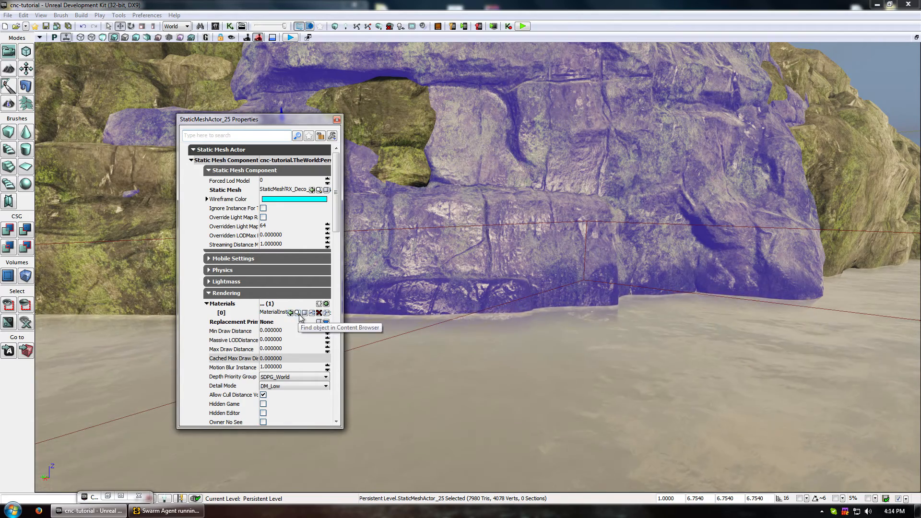
click(326, 303)
click(326, 304)
click(292, 322)
click(292, 331)
drag(413, 336, 398, 374)
mouse_move(482, 243)
mouse_down()
mouse_move(482, 202)
mouse_move(482, 244)
mouse_up()
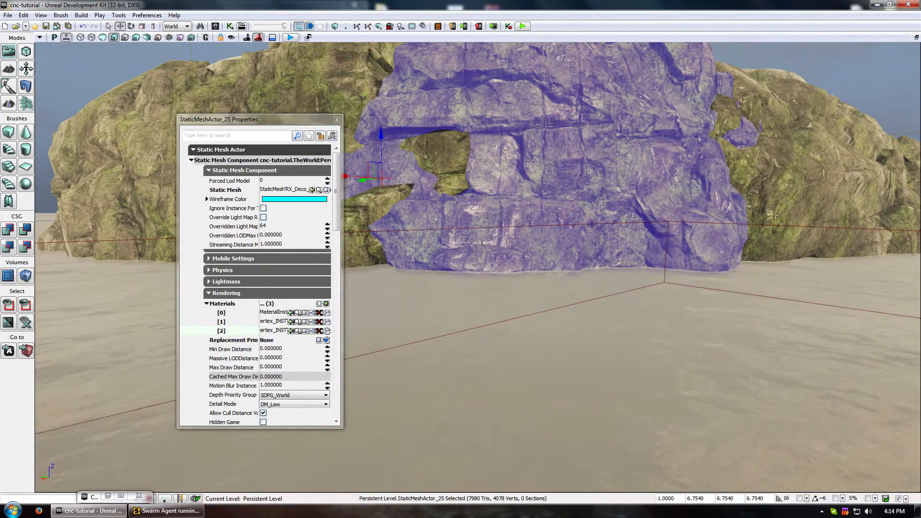
Open Mesh Paint, set the paint color's value to 0.00 and paint black vertex color along the boulder's waterline.
click(10, 88)
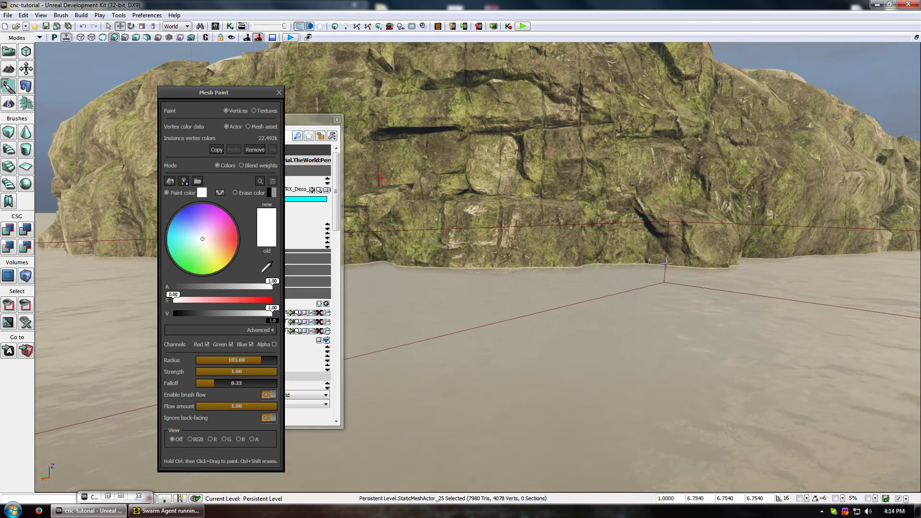
drag(477, 264, 500, 271)
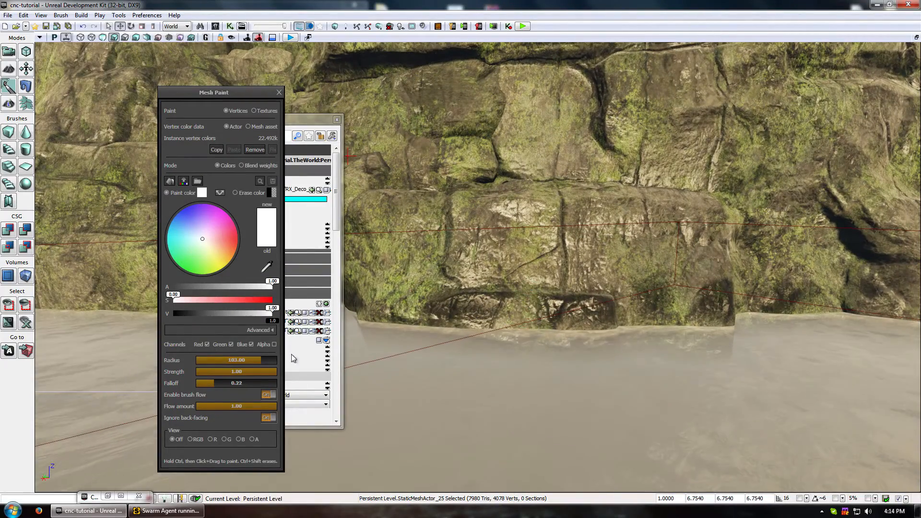
drag(223, 319, 172, 314)
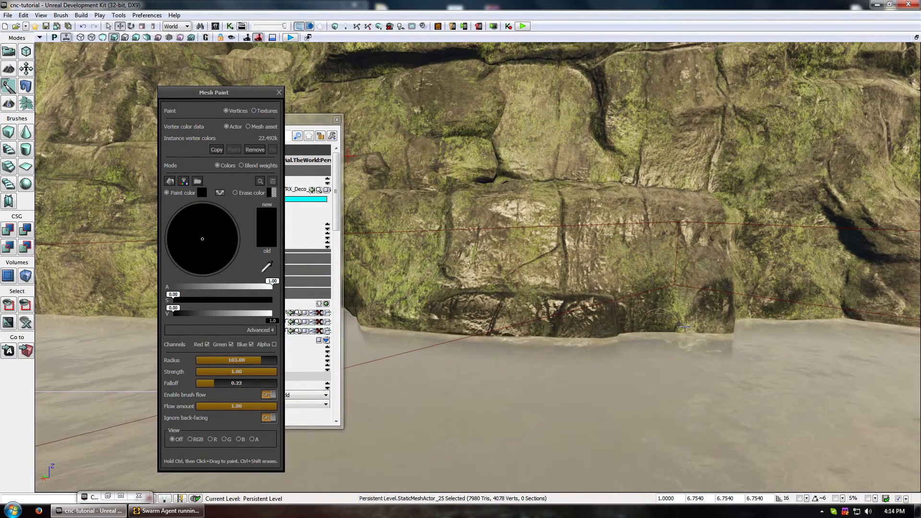
middle_drag(539, 337, 485, 327)
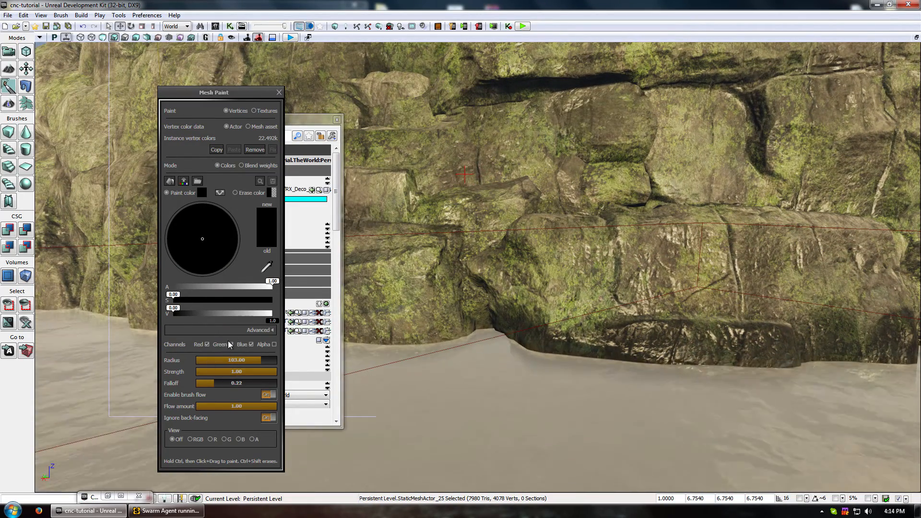
middle_drag(415, 342, 375, 364)
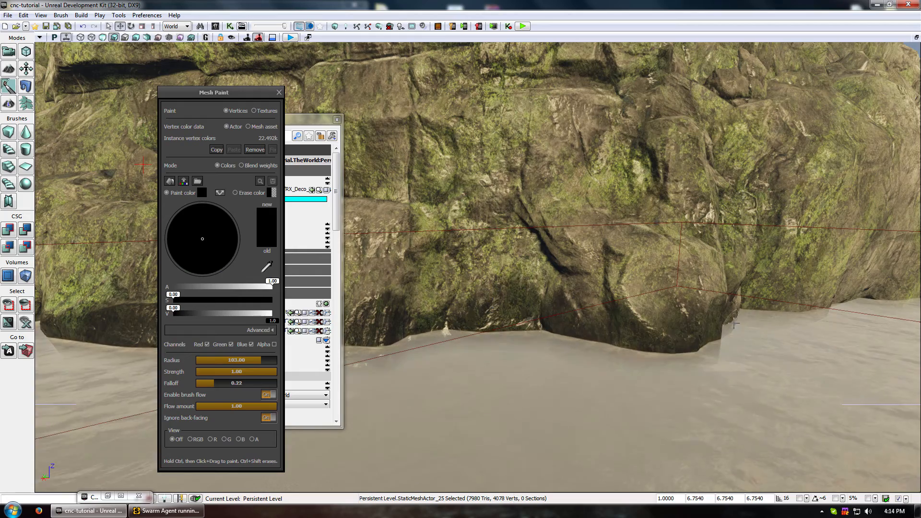
mouse_move(509, 338)
mouse_down()
mouse_move(508, 365)
mouse_move(483, 349)
mouse_move(401, 372)
mouse_up()
Select the adjacent large rock, check along its waterline edge, and close Mesh Paint and the actor properties.
click(642, 355)
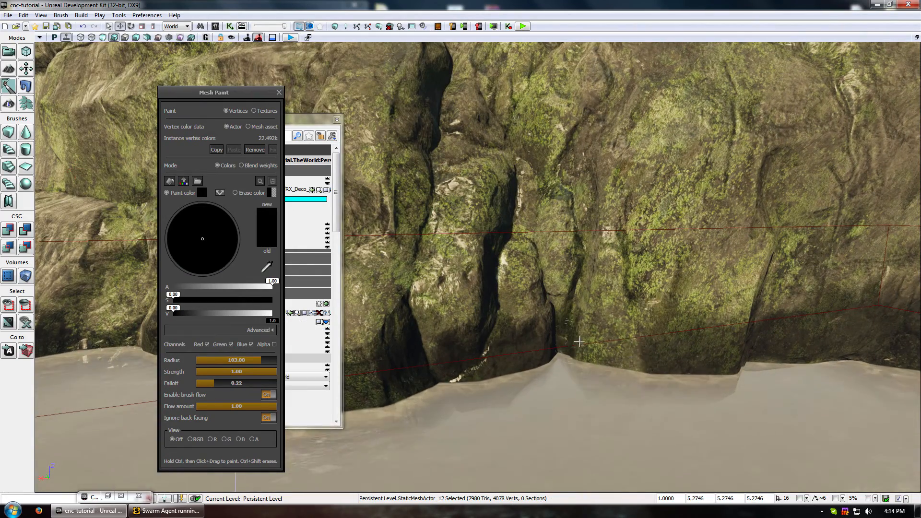
middle_drag(604, 347, 552, 346)
drag(626, 329, 567, 318)
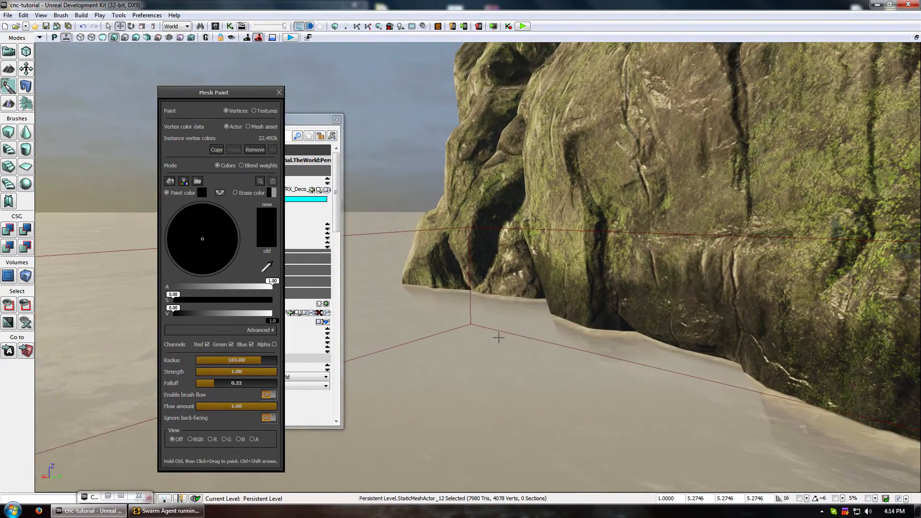
click(279, 92)
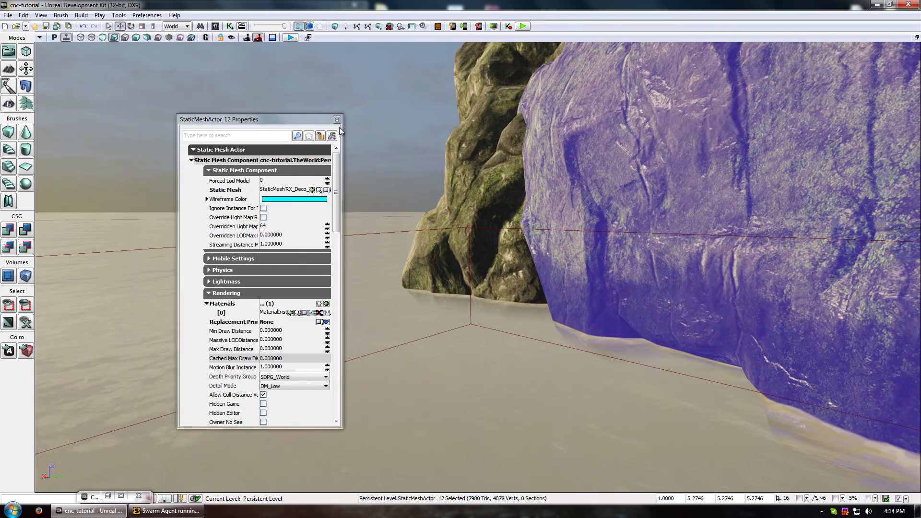
click(337, 120)
Add two neighboring shoreline rocks to the selection and set Forced Lod Model to 4 for all three.
drag(480, 211, 526, 250)
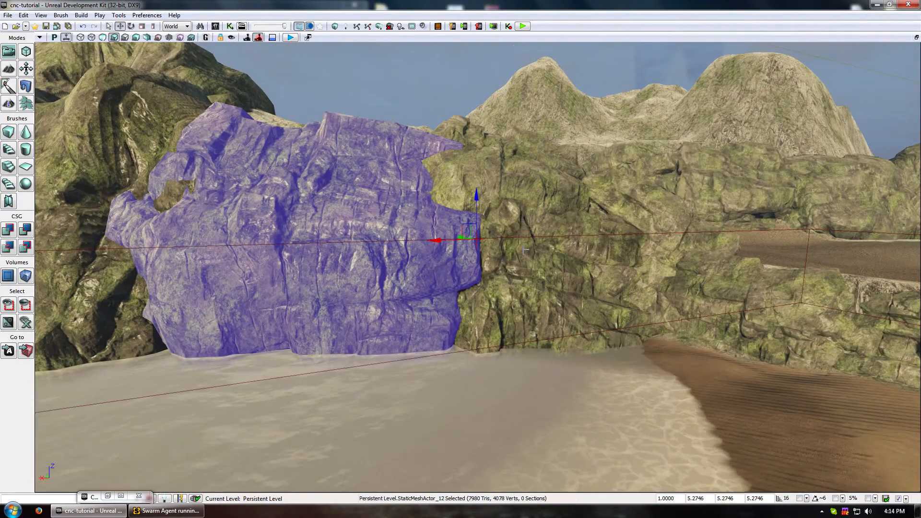
ctrl+click(591, 306)
middle_drag(591, 306, 518, 306)
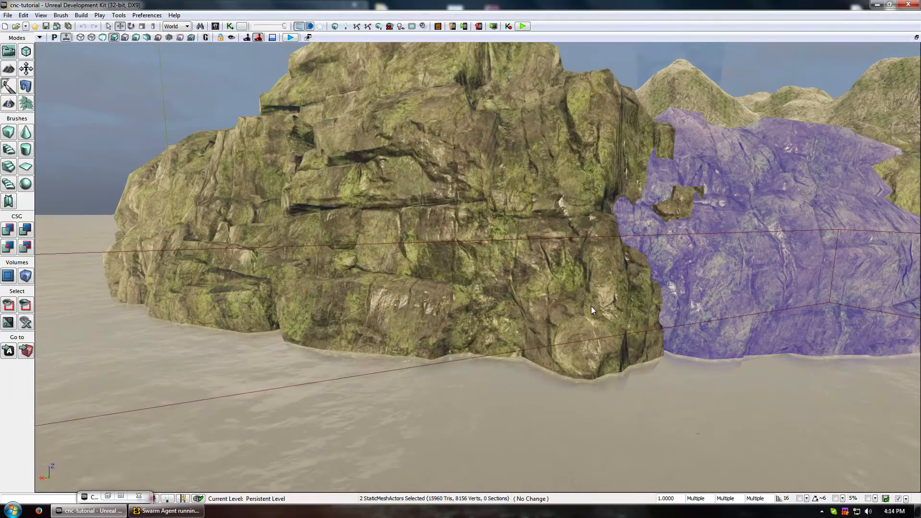
ctrl+click(592, 306)
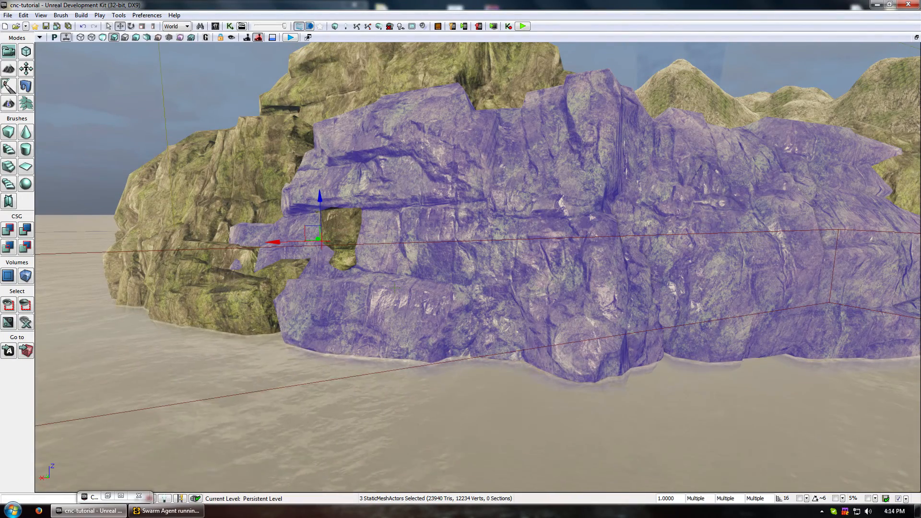
key(F4)
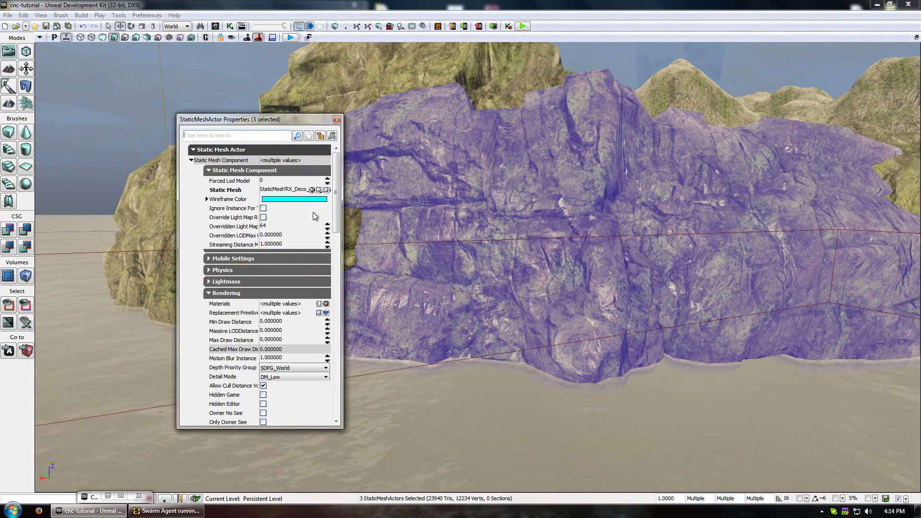
text(4)
click(285, 190)
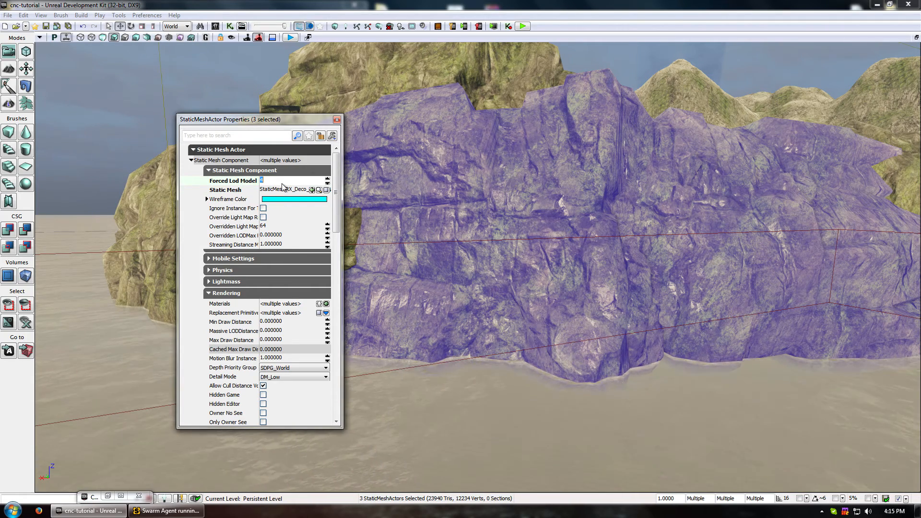
drag(510, 219, 524, 233)
click(524, 234)
right_drag(524, 234, 547, 434)
click(571, 450)
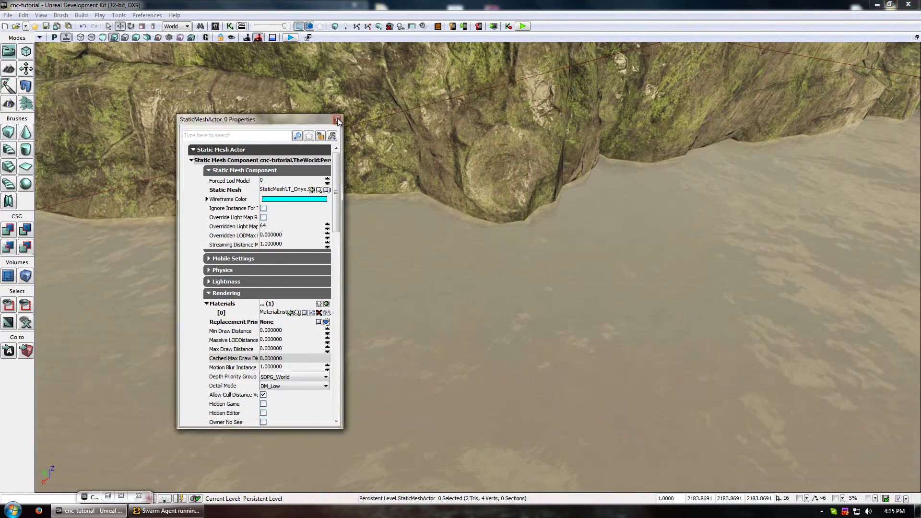
Try Mesh Paint on the boulder with the paint color's value at 0.00 while its LOD is forced, and close Mesh Paint.
click(337, 119)
click(9, 87)
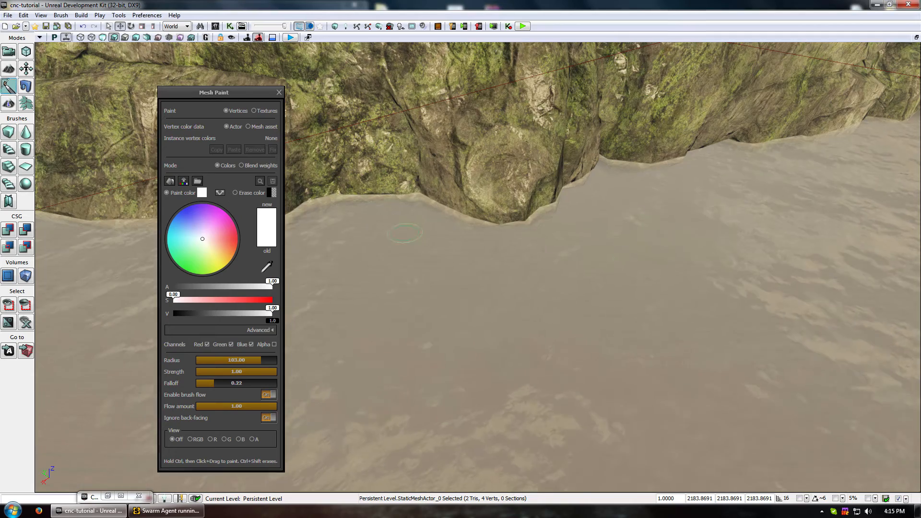
right_drag(405, 232, 335, 232)
drag(206, 314, 169, 313)
click(504, 175)
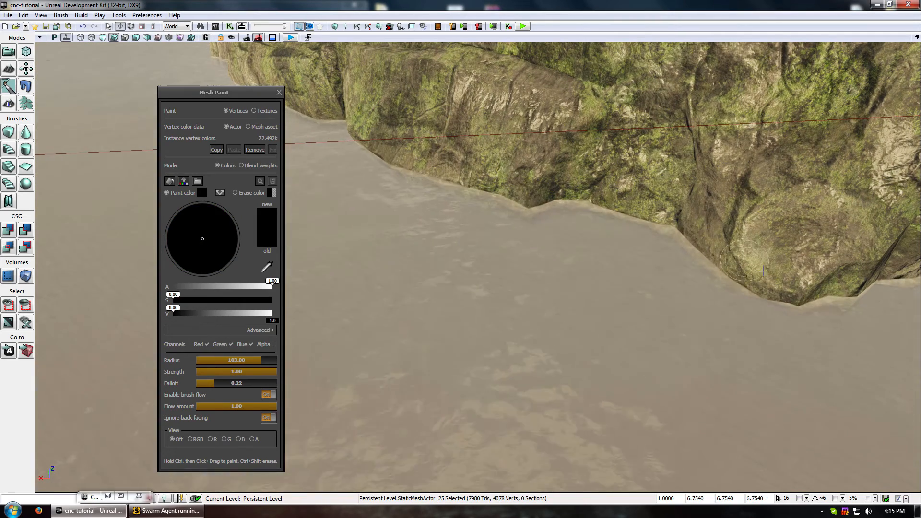
click(280, 92)
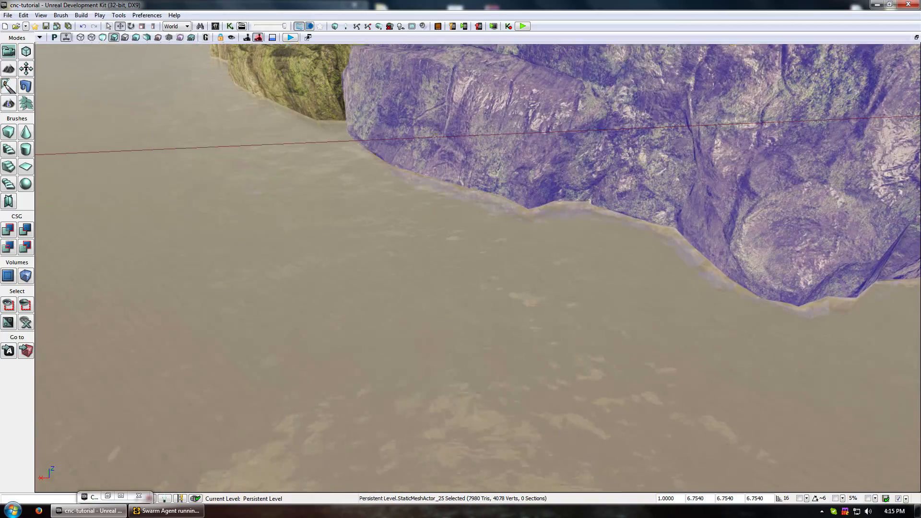
Add a fourth material slot to the boulder, assign the vertex material instance to slot [3] and set Forced Lod Model to 0.
mouse_move(364, 192)
right_down()
mouse_move(355, 239)
mouse_move(365, 192)
right_up()
drag(364, 192, 485, 216)
right_drag(485, 216, 432, 254)
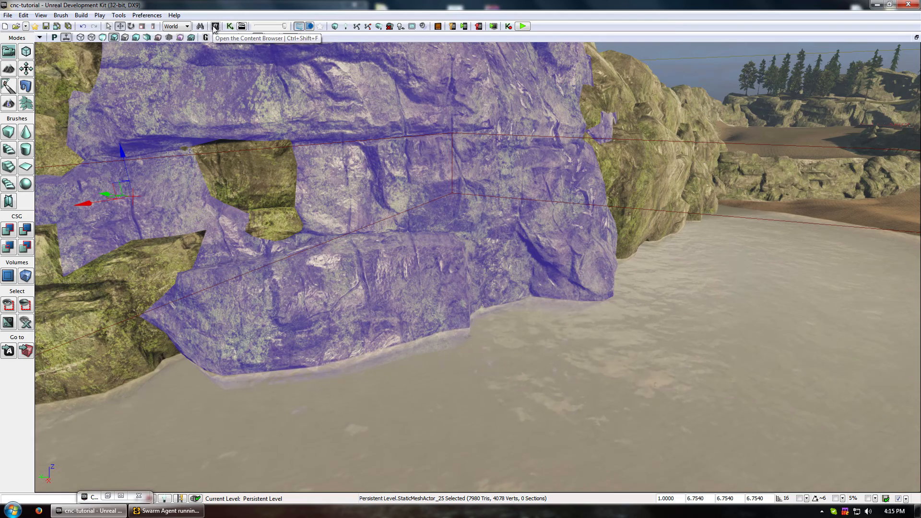
double_click(283, 208)
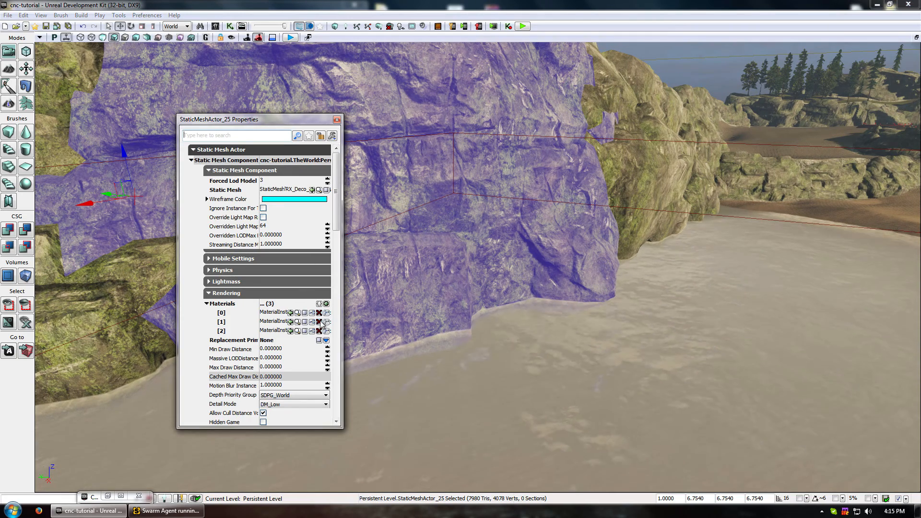
click(326, 305)
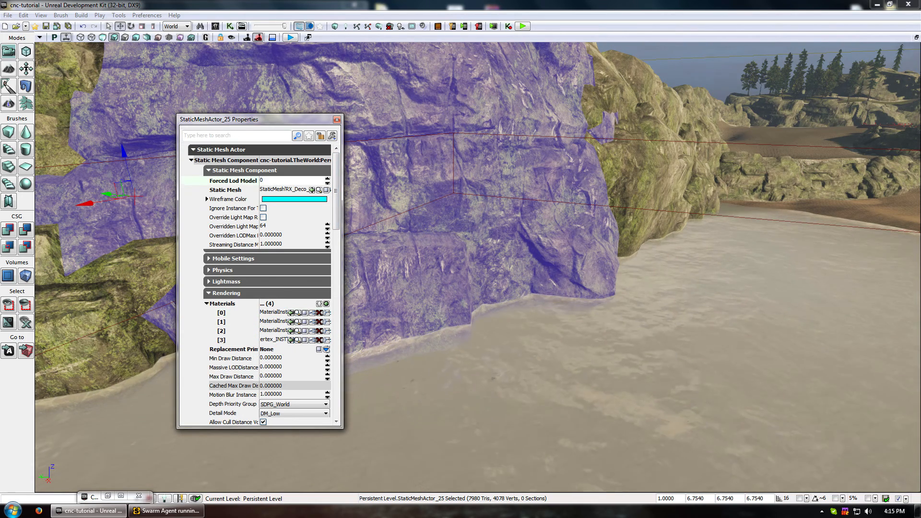
Select the boulder and three neighboring waterline rocks, set their Forced Lod Model to 0 and close the properties.
drag(384, 135, 369, 43)
drag(548, 230, 548, 279)
ctrl+click(586, 344)
drag(586, 344, 643, 336)
ctrl+click(586, 344)
drag(586, 344, 504, 336)
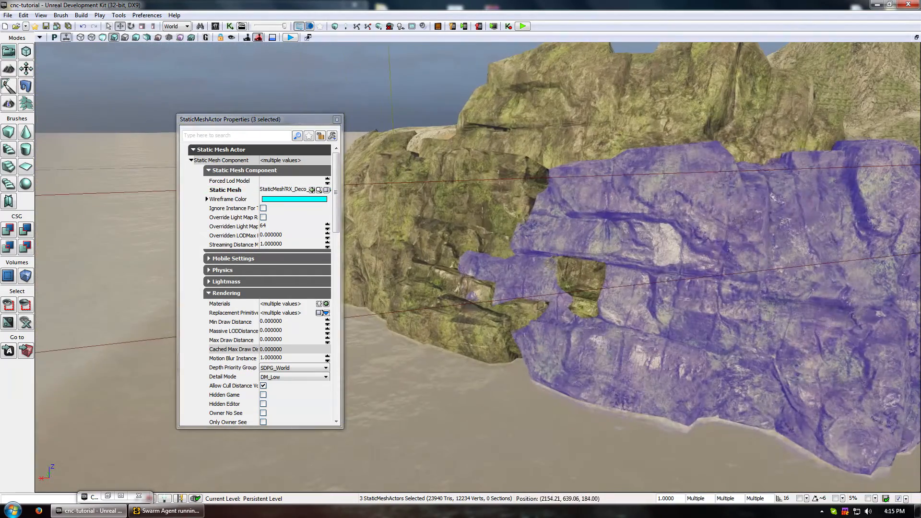
ctrl+click(478, 338)
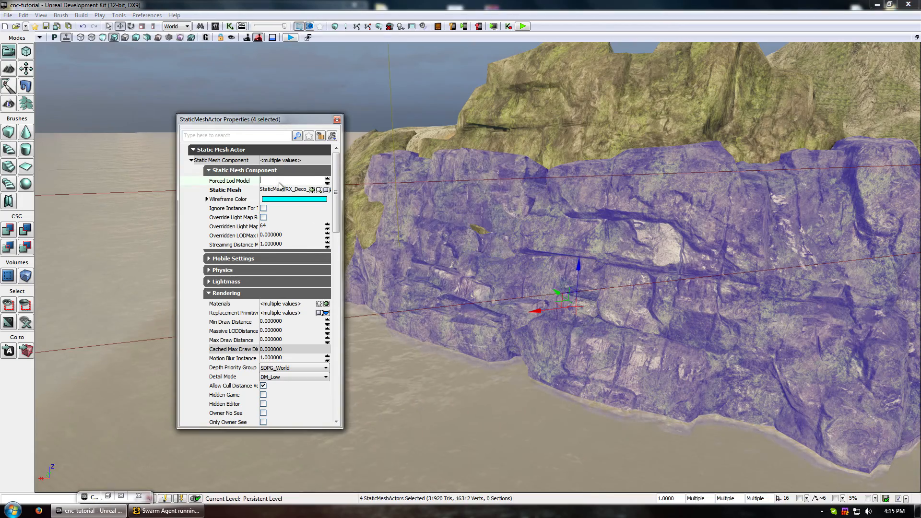
right_drag(460, 212, 537, 288)
drag(537, 288, 527, 216)
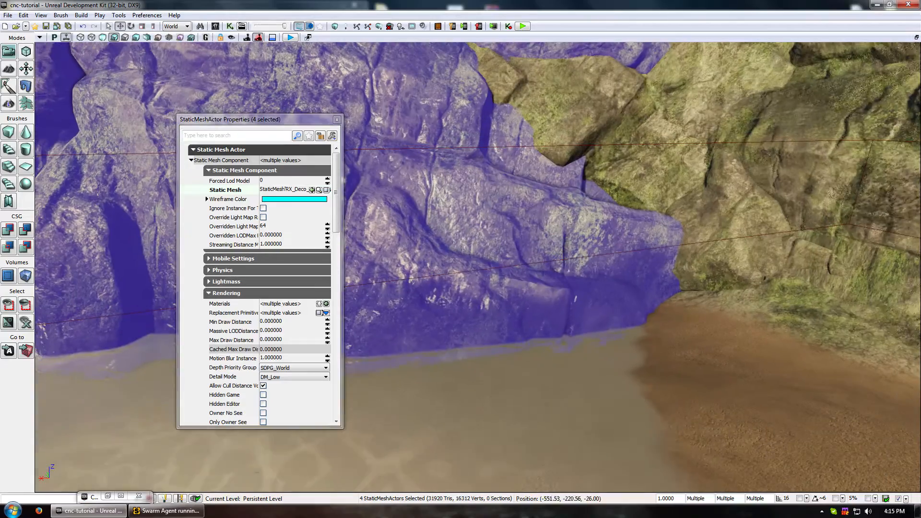
click(691, 372)
click(337, 122)
Examine the painted wet look along the shoreline rocks' waterline from close up and from a distance.
right_drag(408, 216, 529, 350)
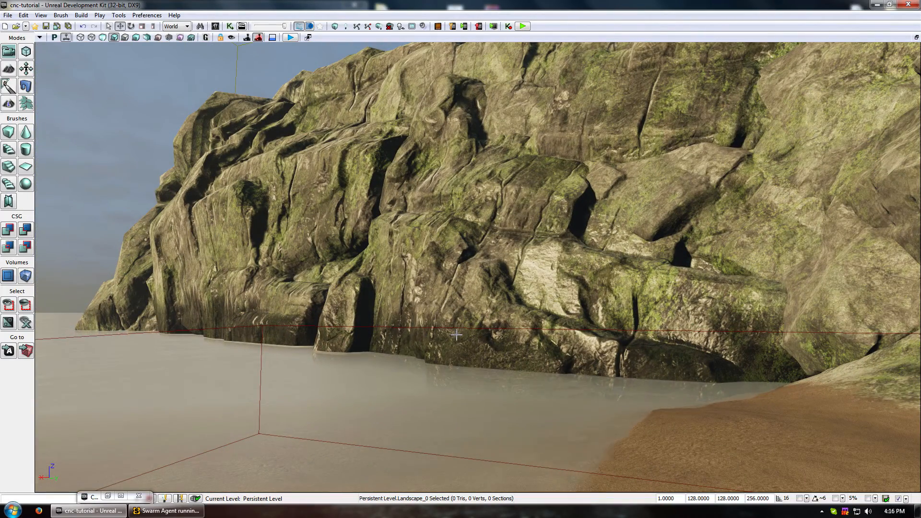
right_drag(393, 310, 352, 326)
mouse_move(353, 326)
mouse_down()
mouse_move(355, 379)
mouse_move(356, 314)
mouse_up()
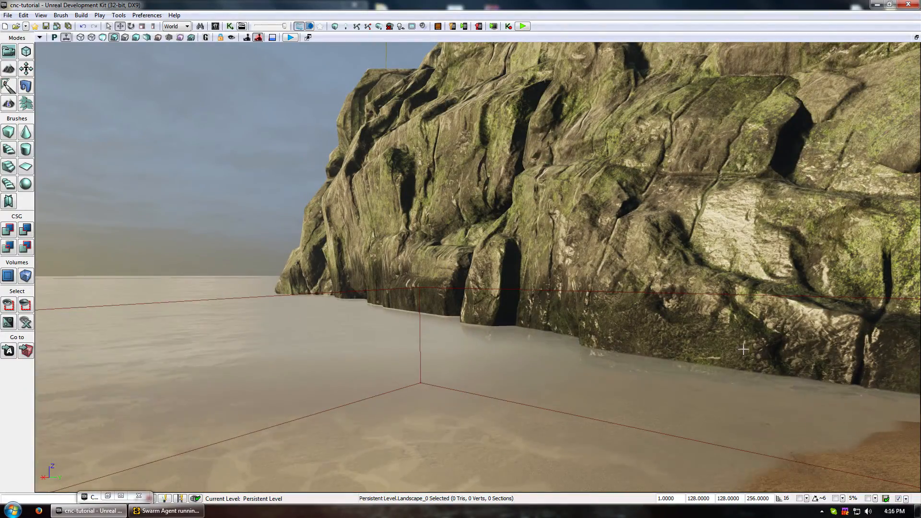
mouse_move(356, 314)
mouse_down()
mouse_move(422, 331)
mouse_move(456, 355)
mouse_move(407, 321)
mouse_move(406, 298)
mouse_move(386, 271)
mouse_move(369, 275)
mouse_move(359, 369)
mouse_move(367, 317)
mouse_move(391, 327)
mouse_move(365, 293)
mouse_move(333, 334)
mouse_move(364, 312)
mouse_move(367, 341)
mouse_move(396, 338)
mouse_move(357, 297)
mouse_up()
right_drag(605, 349, 598, 349)
drag(507, 329, 499, 435)
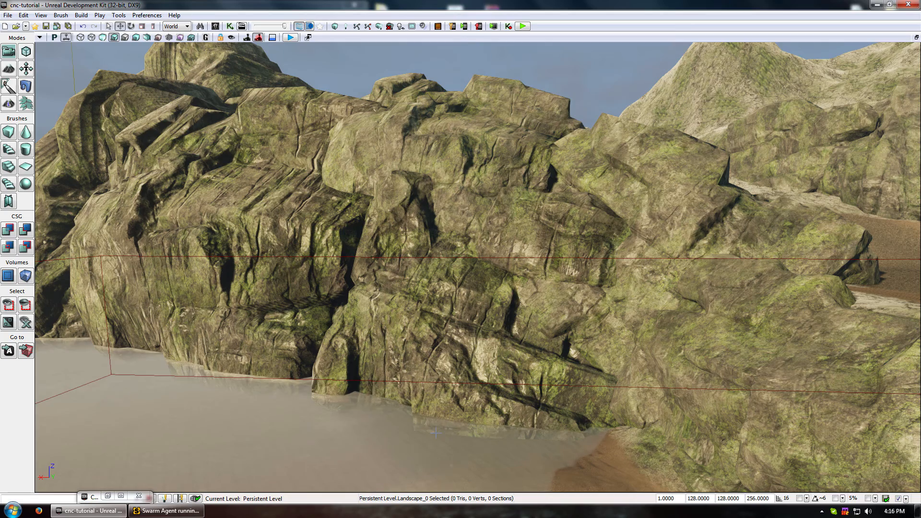
drag(436, 433, 662, 416)
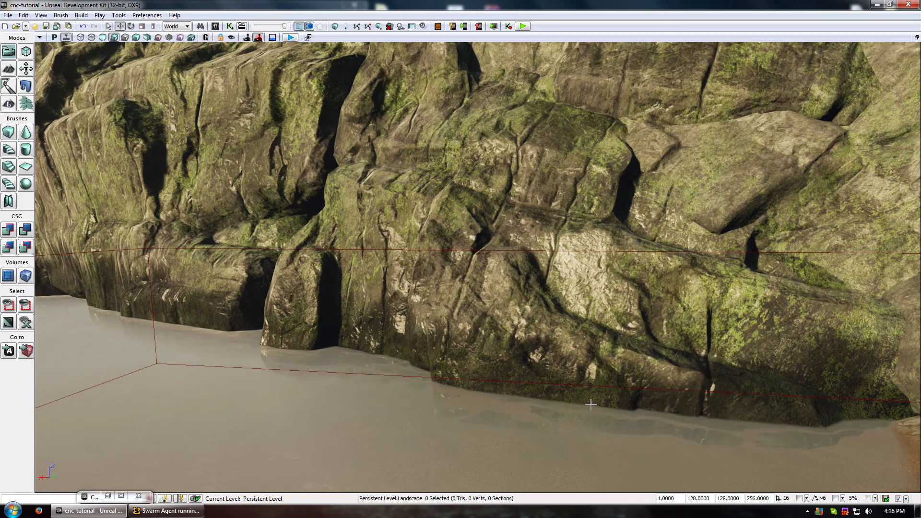
drag(432, 299, 375, 355)
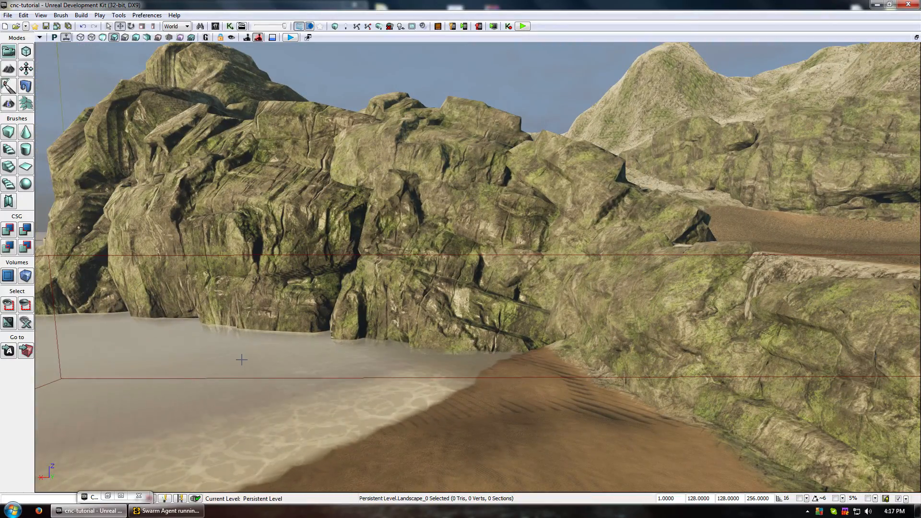
drag(242, 358, 238, 354)
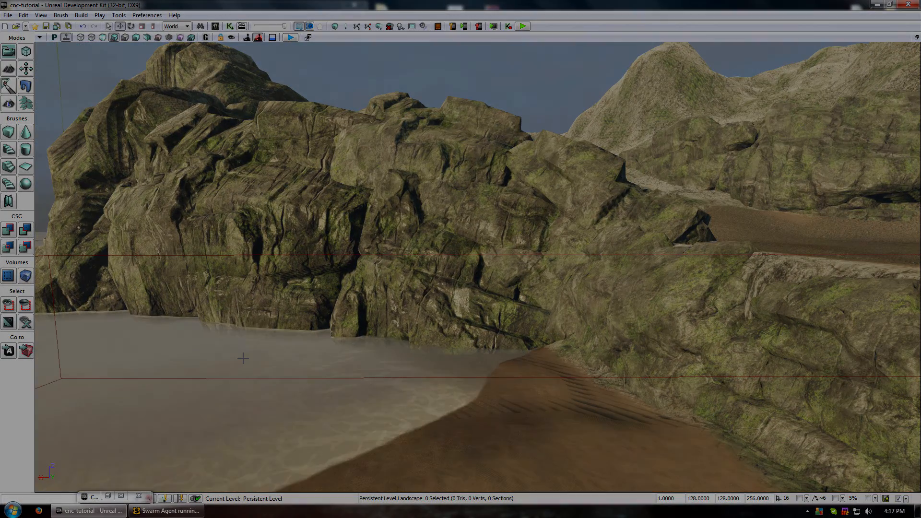